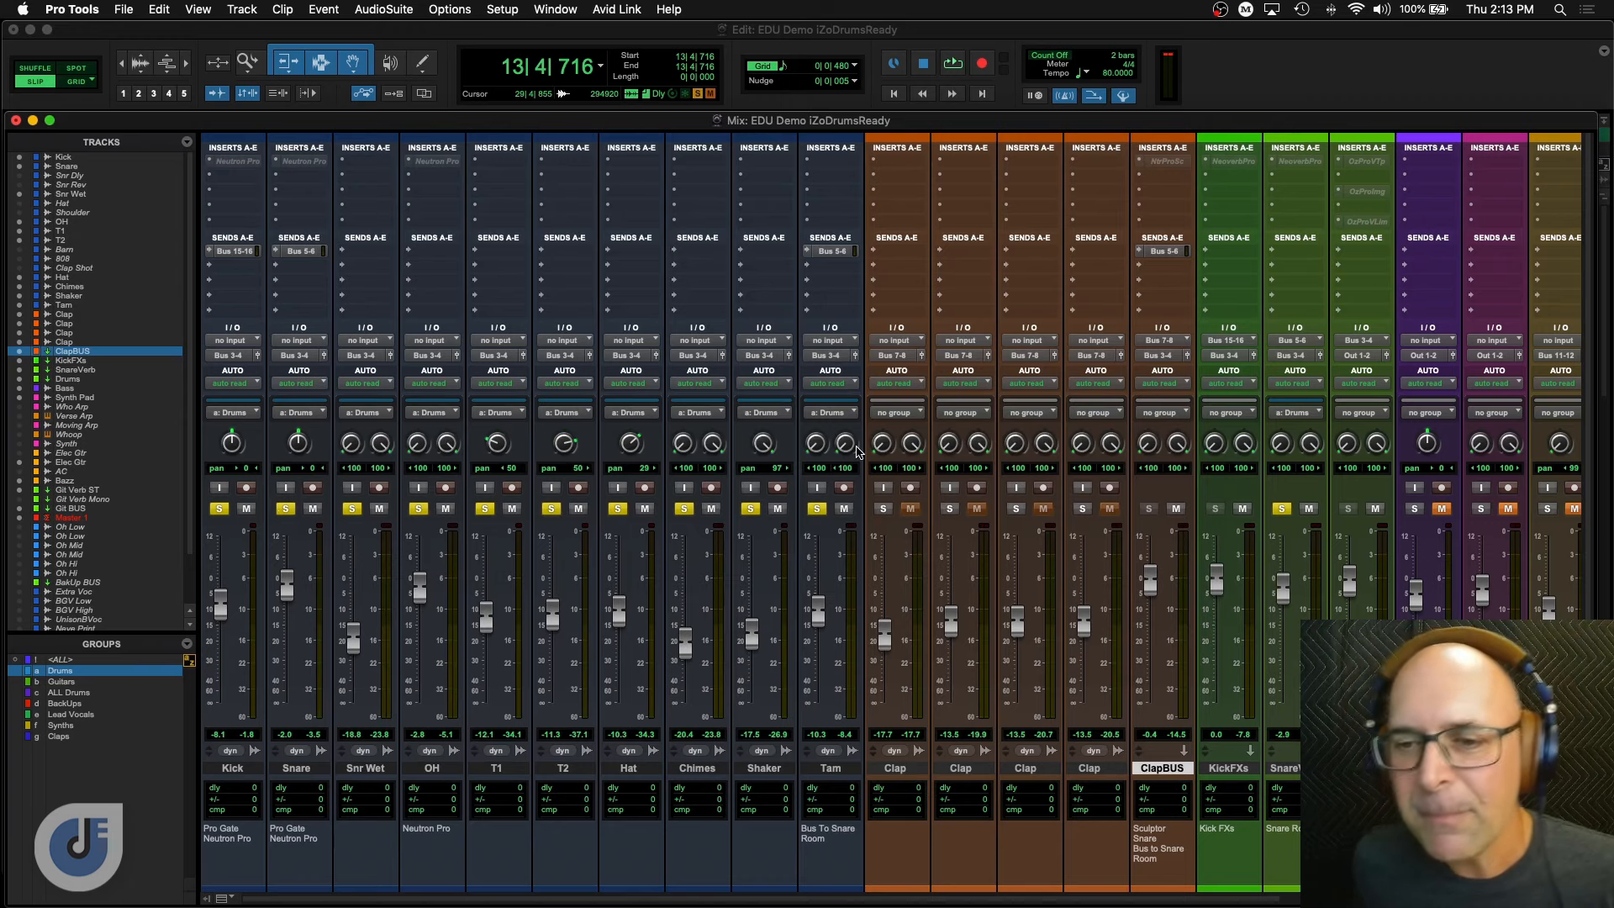
# Play back the soloed drum tracks to hear the unprocessed drum mix.
pyautogui.press('space')
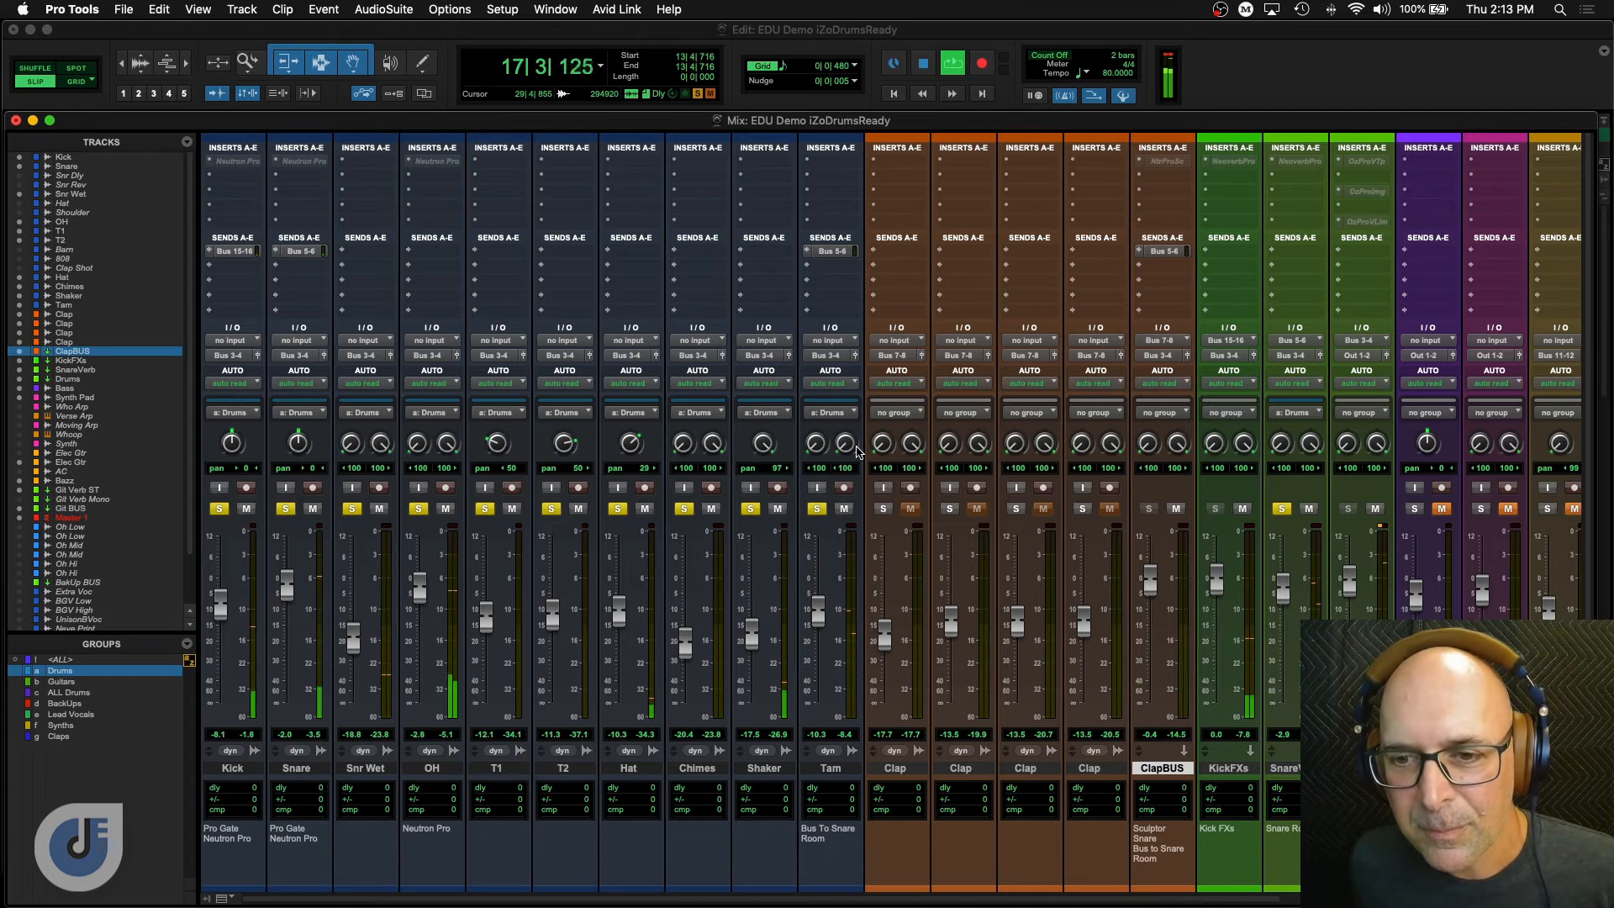
pyautogui.press('space')
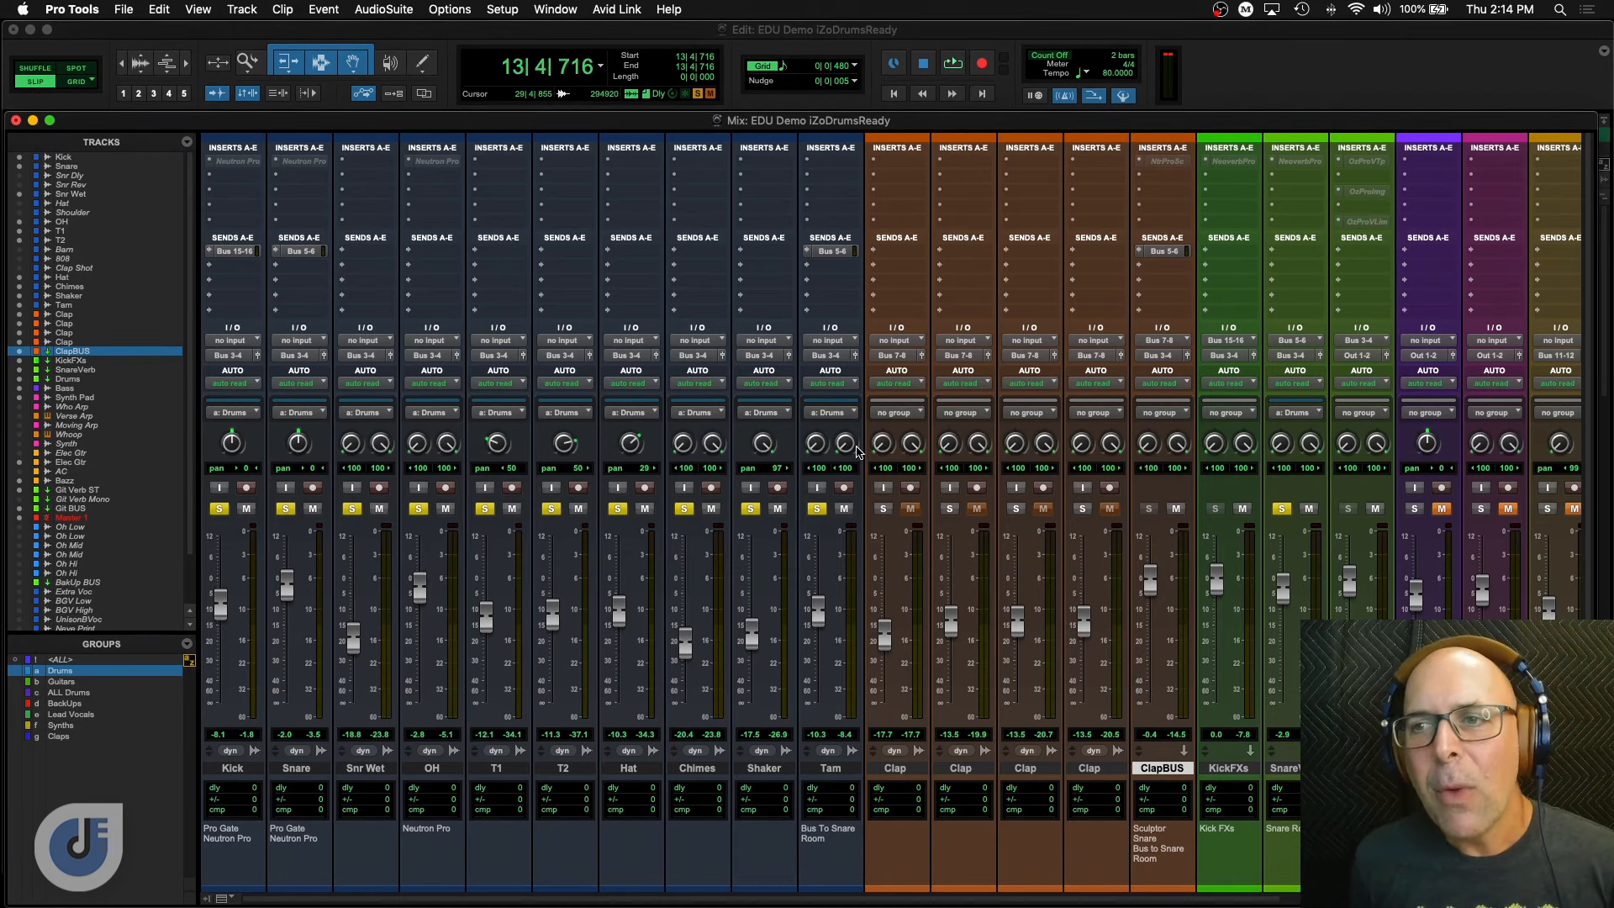
# With the Drums group disabled, solo only the Kick track and raise its fader to -0.9 dB, auditioning the result.
pyautogui.click(220, 509)
pyautogui.click(60, 671)
pyautogui.click(219, 509)
pyautogui.moveTo(221, 606); pyautogui.dragTo(222, 583)
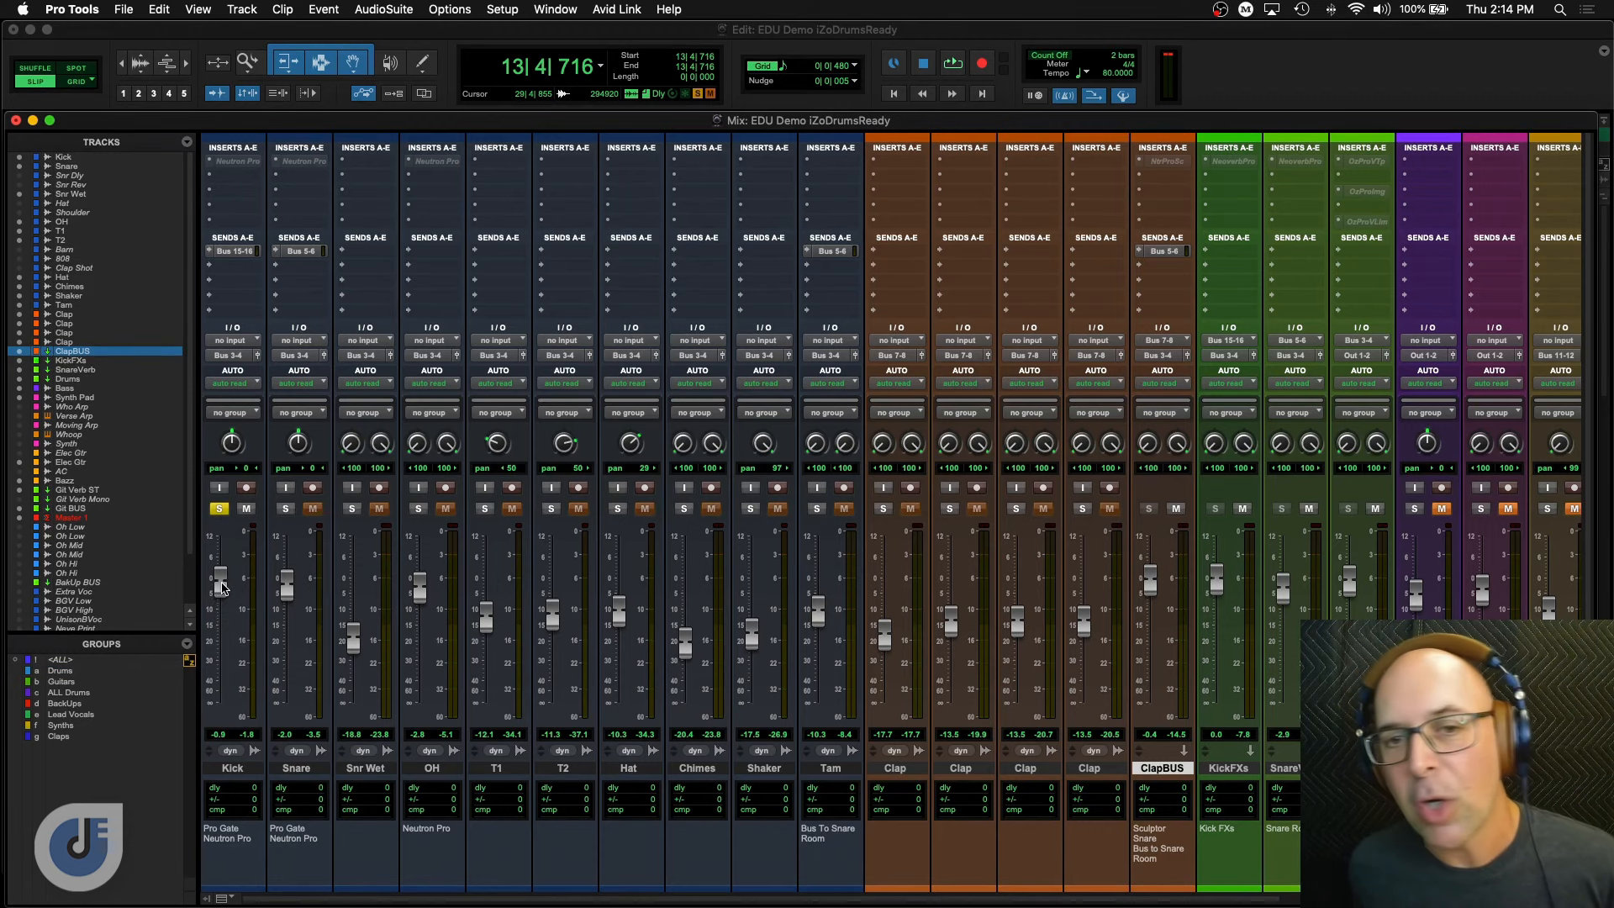
pyautogui.press('space')
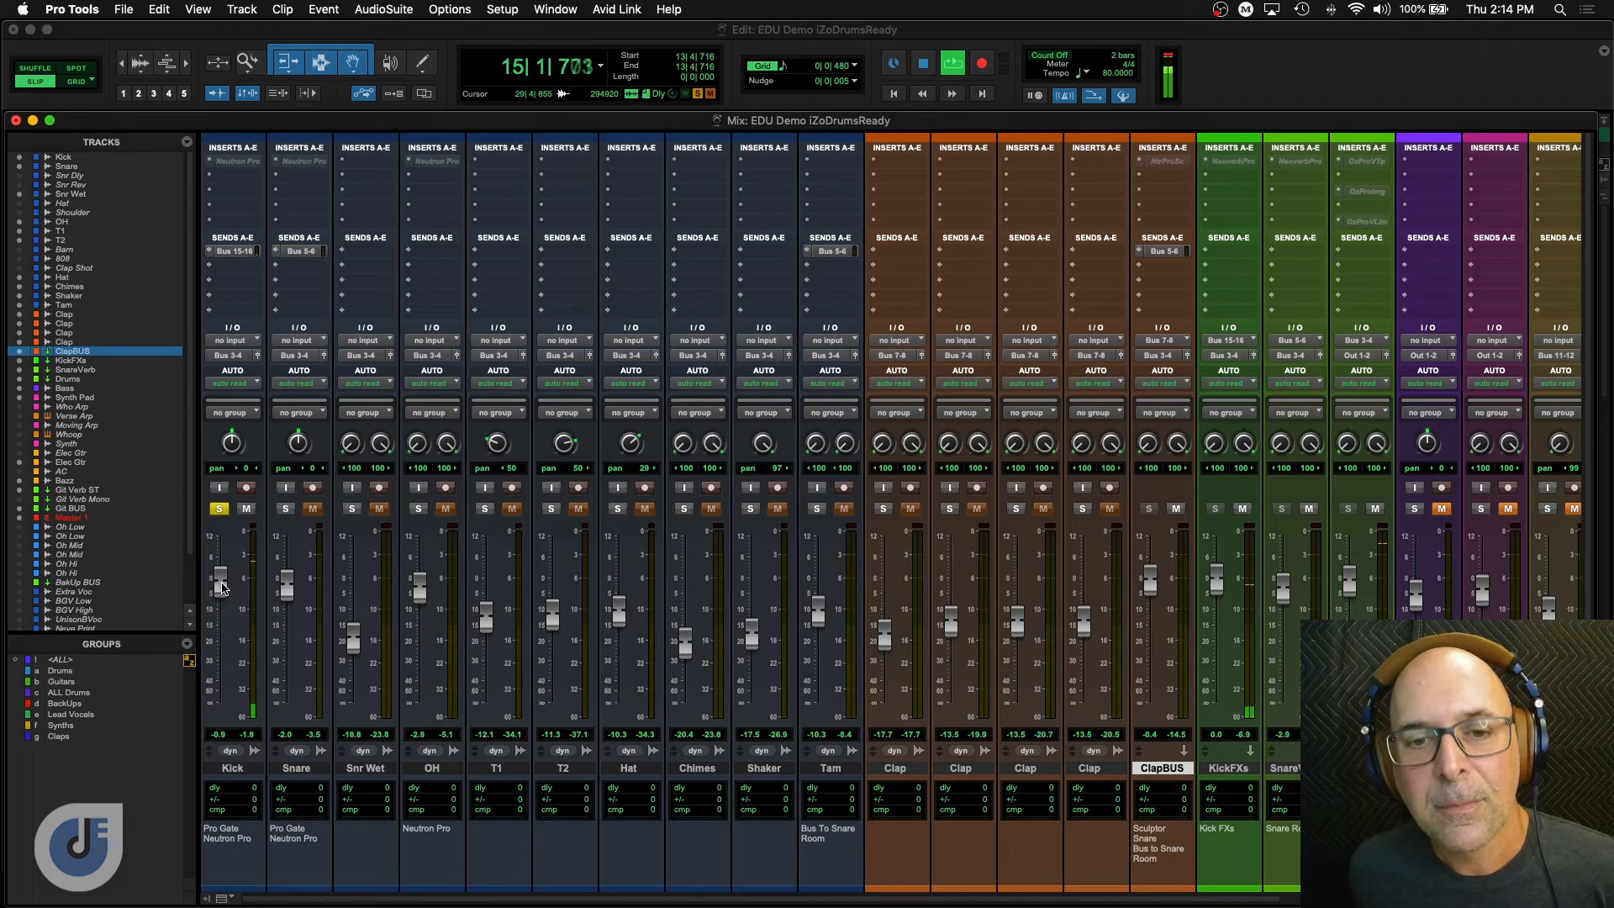
pyautogui.press('space')
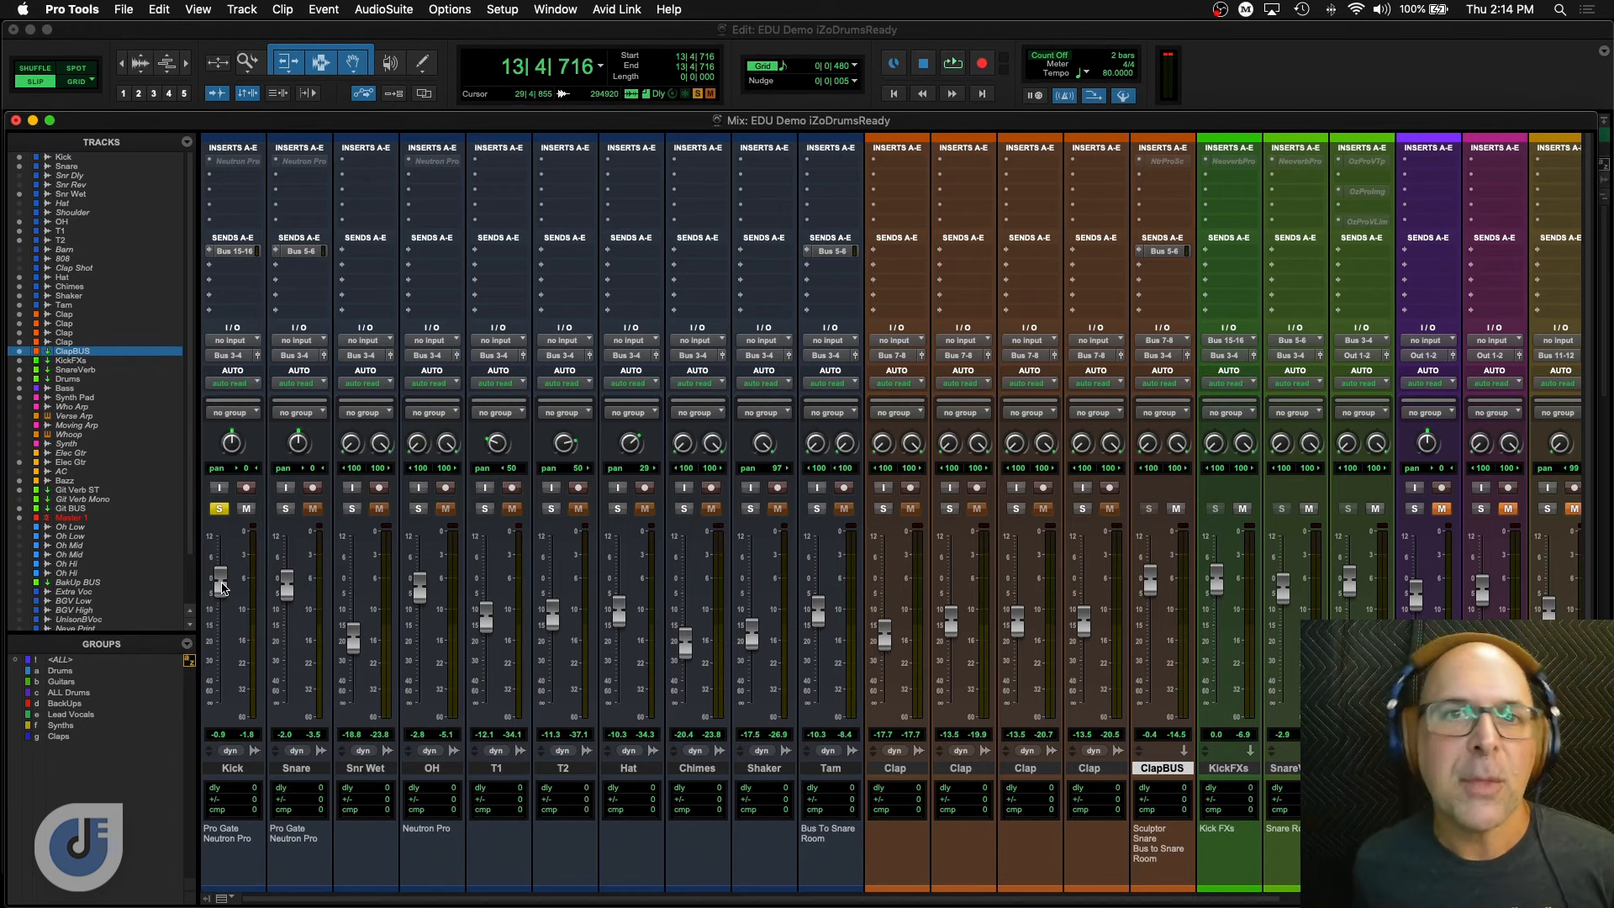
# Activate the Kick track's Neutron Pro insert and start its Mix Assistant in Track Enhance mode.
pyautogui.keyDown('ctrl'); pyautogui.keyDown('super'); pyautogui.click(232, 160); pyautogui.keyUp('super'); pyautogui.keyUp('ctrl')
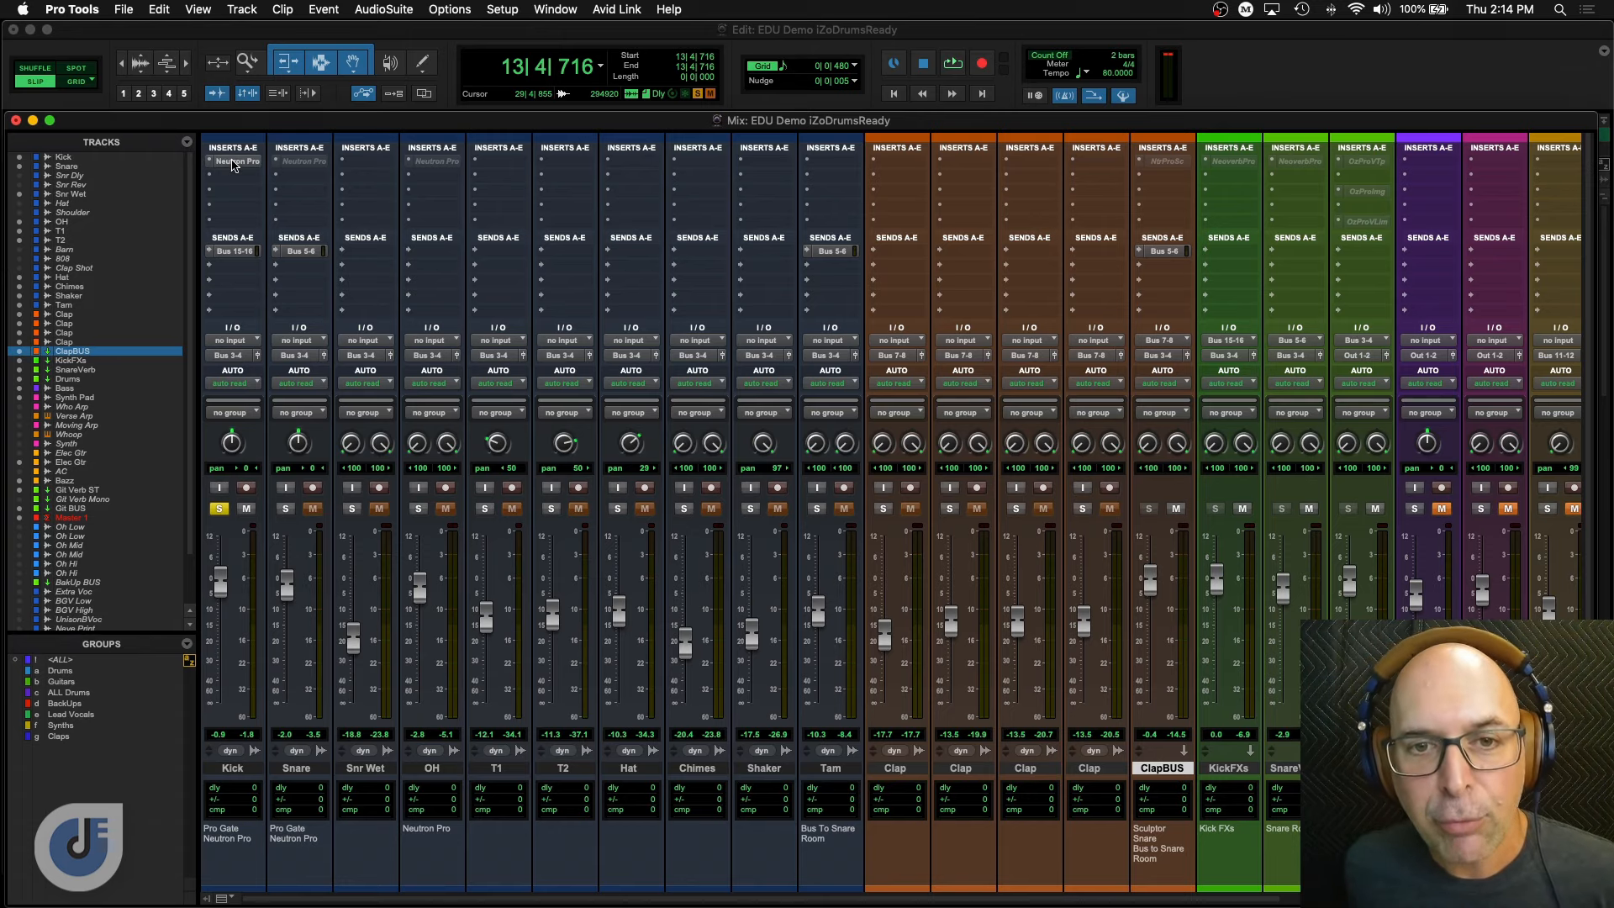
pyautogui.click(235, 162)
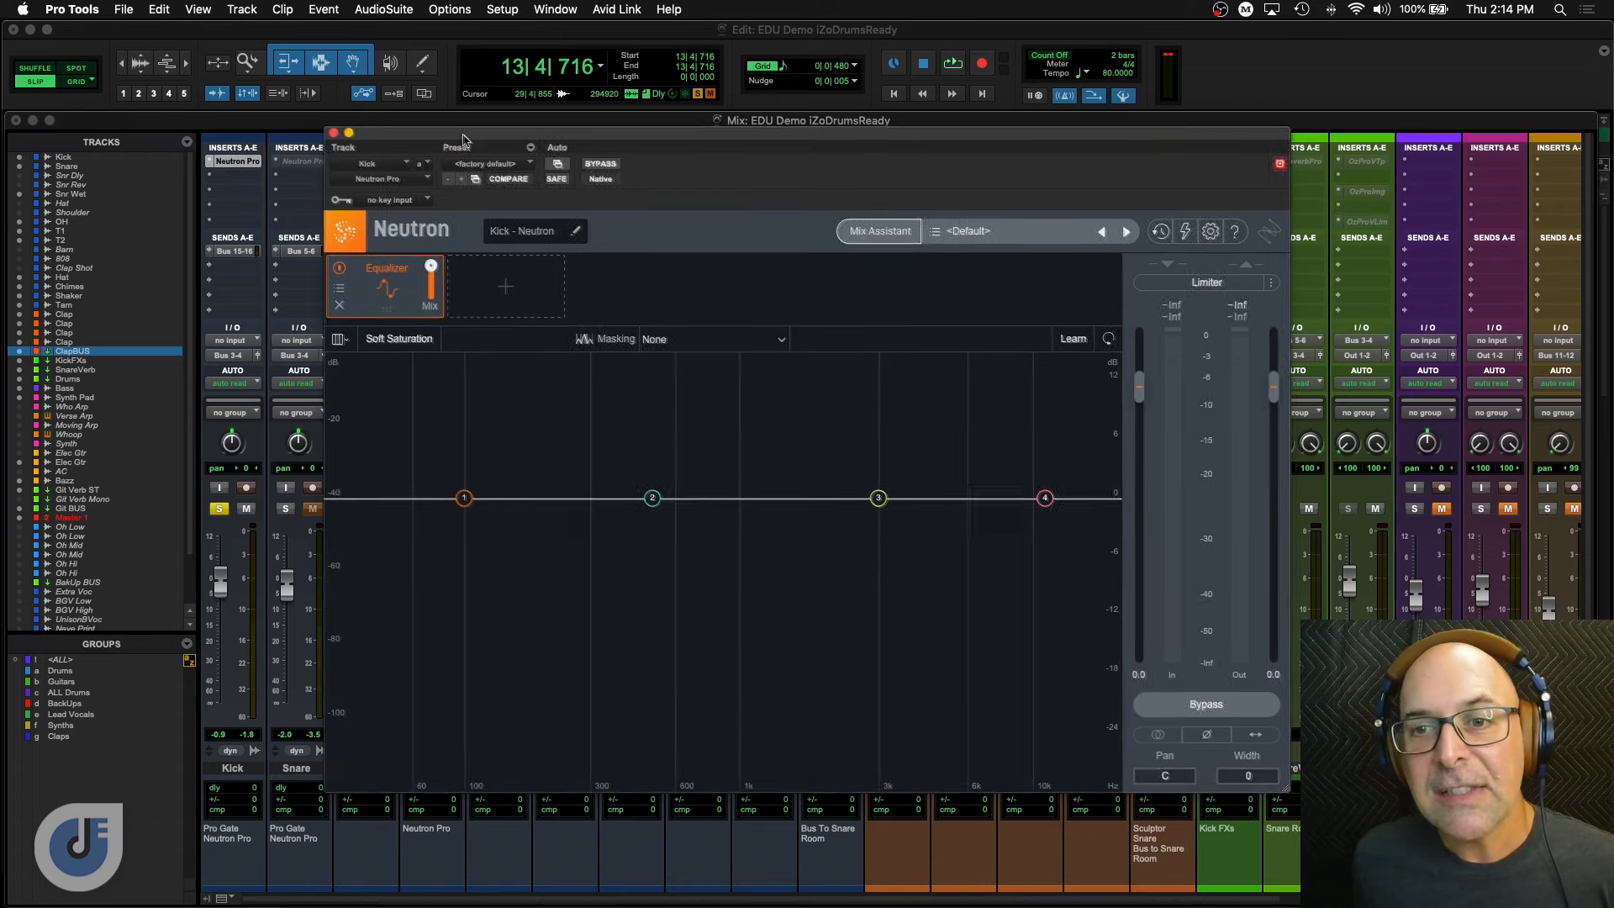
pyautogui.moveTo(463, 140); pyautogui.dragTo(474, 142)
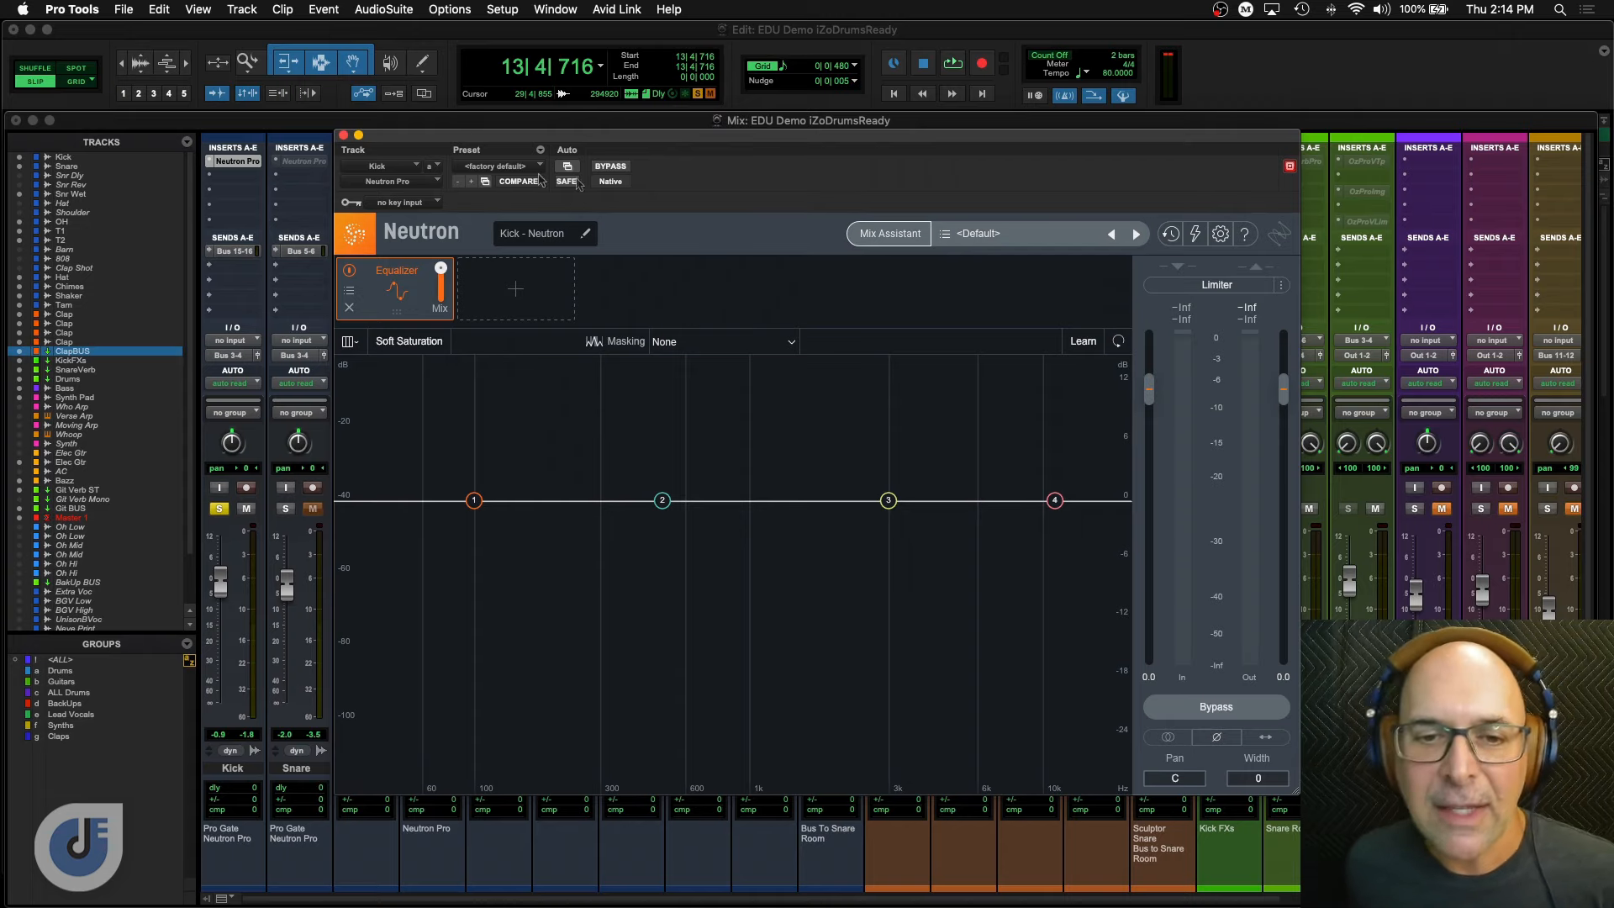
pyautogui.click(898, 237)
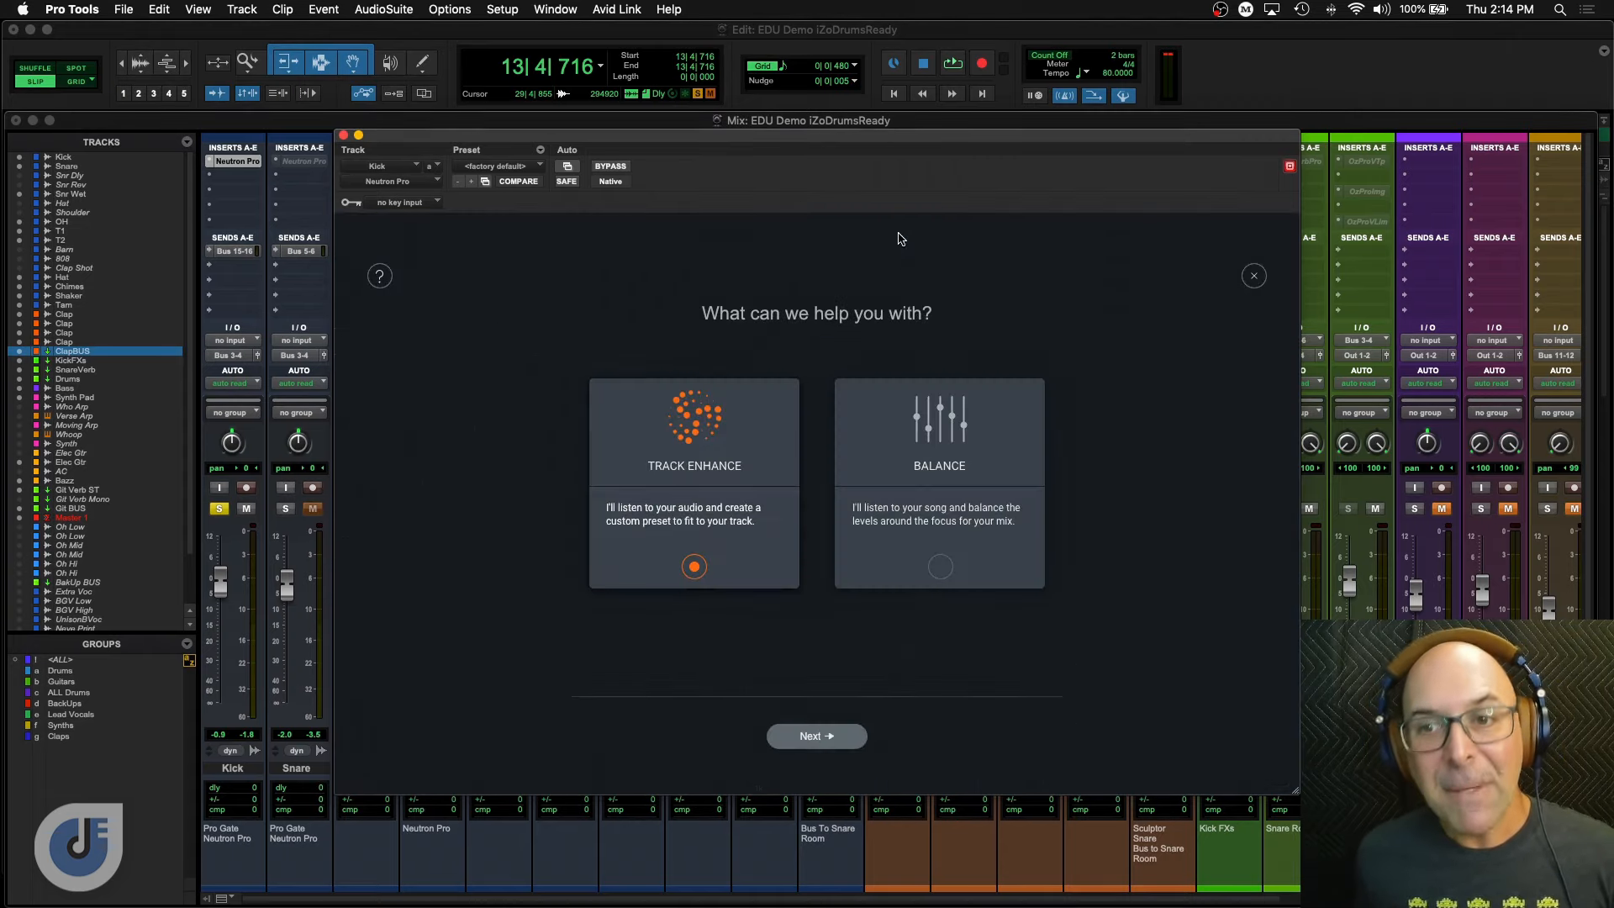
pyautogui.click(823, 734)
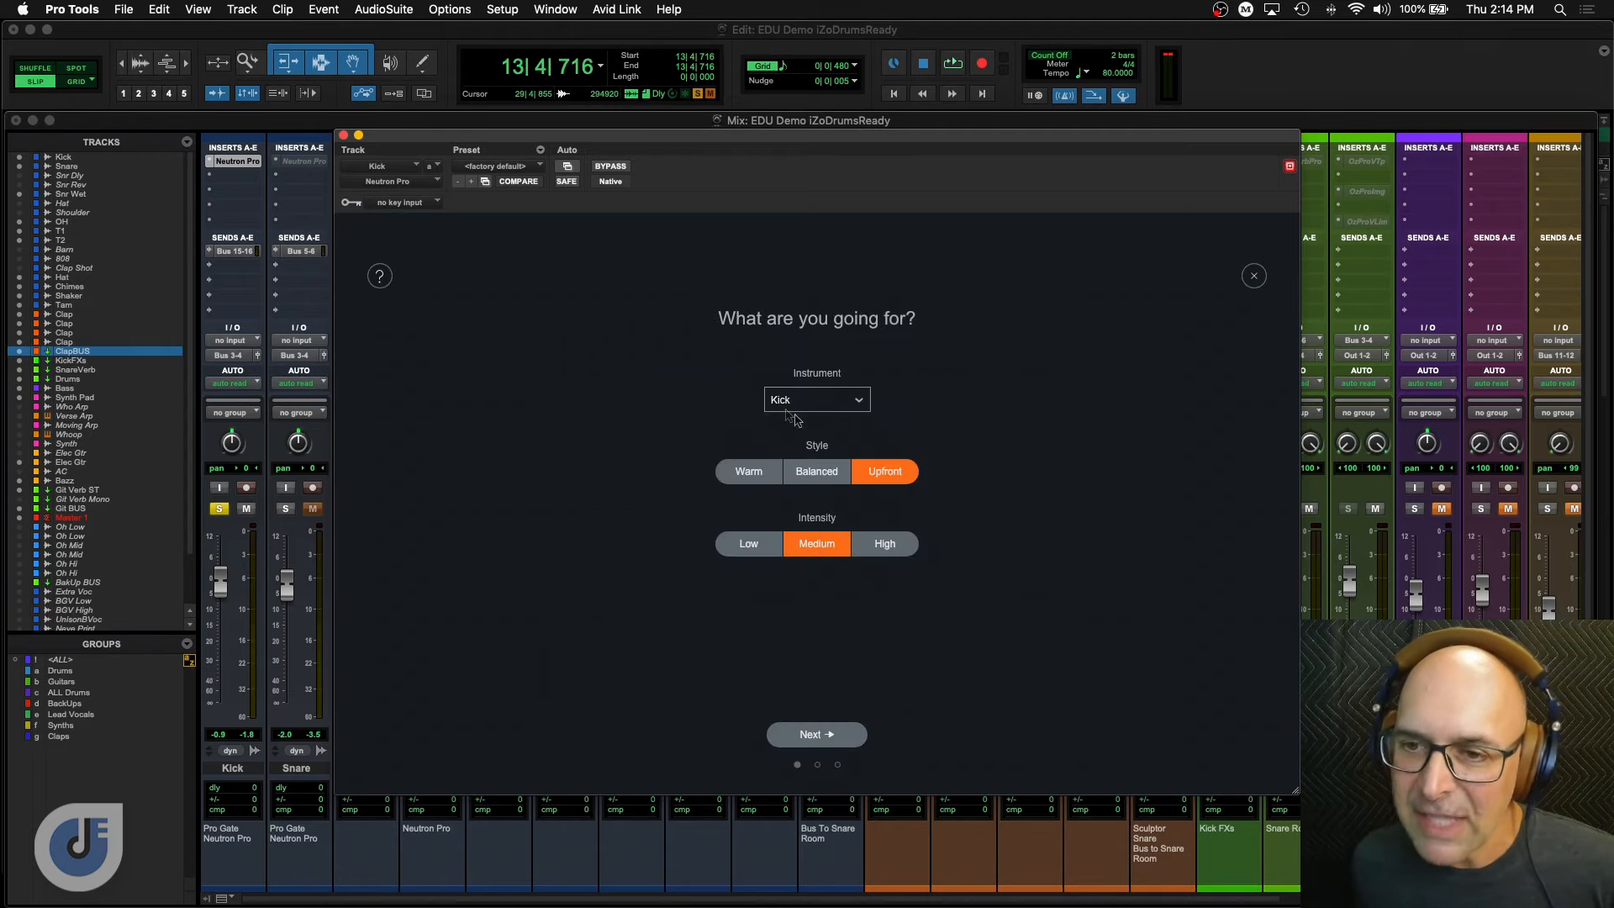
# Configure the assistant for a Kick instrument with Upfront style and Medium intensity.
pyautogui.click(859, 399)
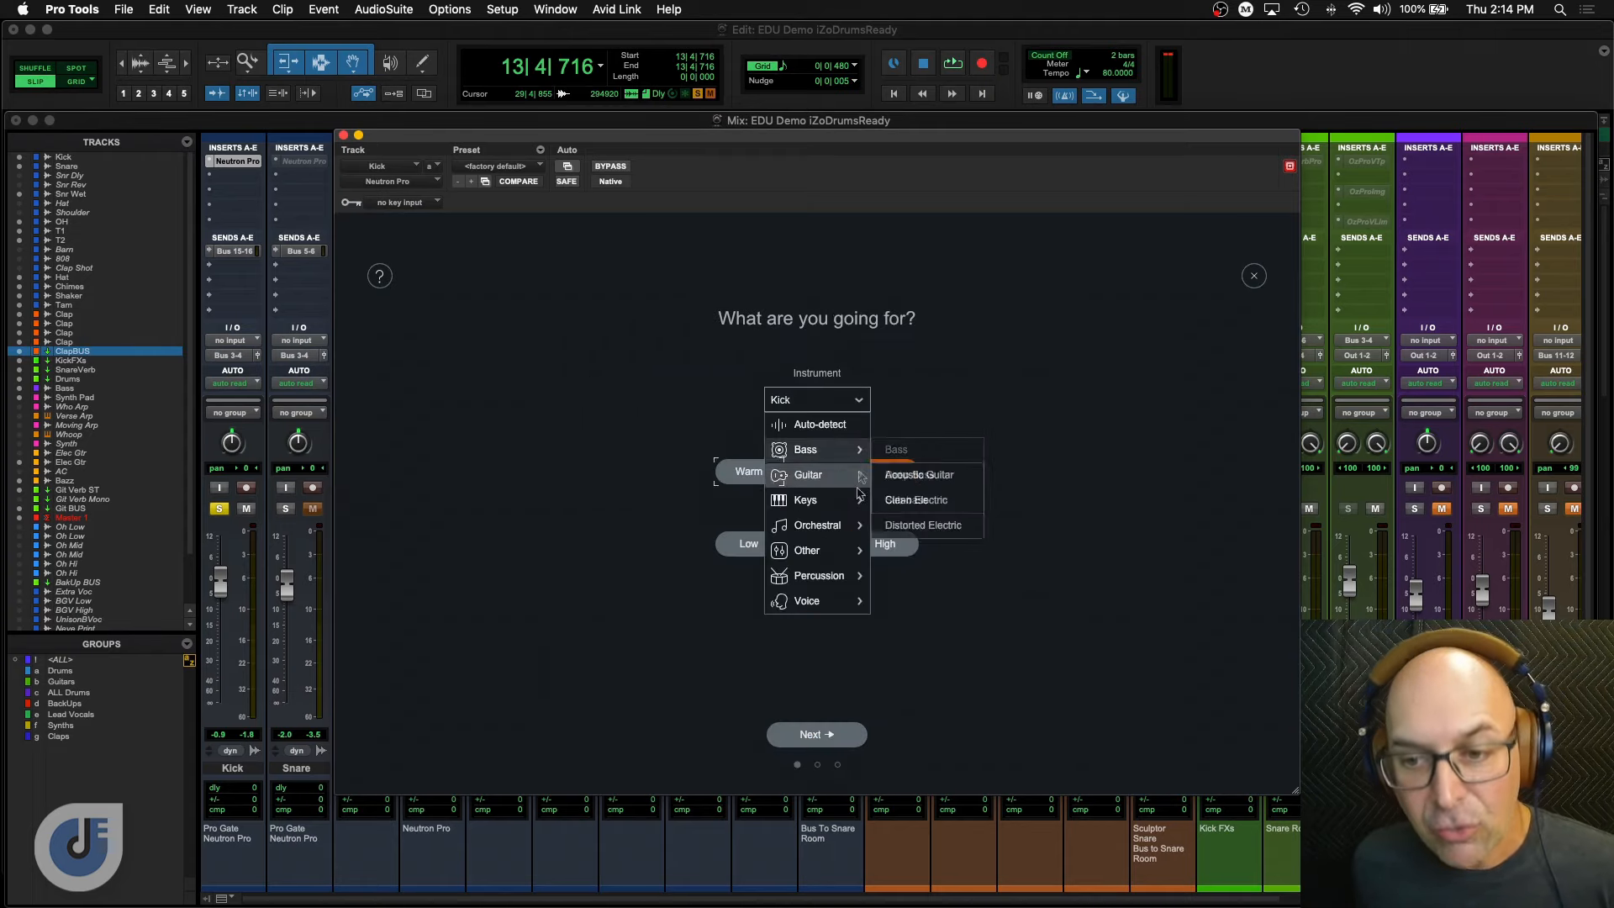
pyautogui.moveTo(840, 485)
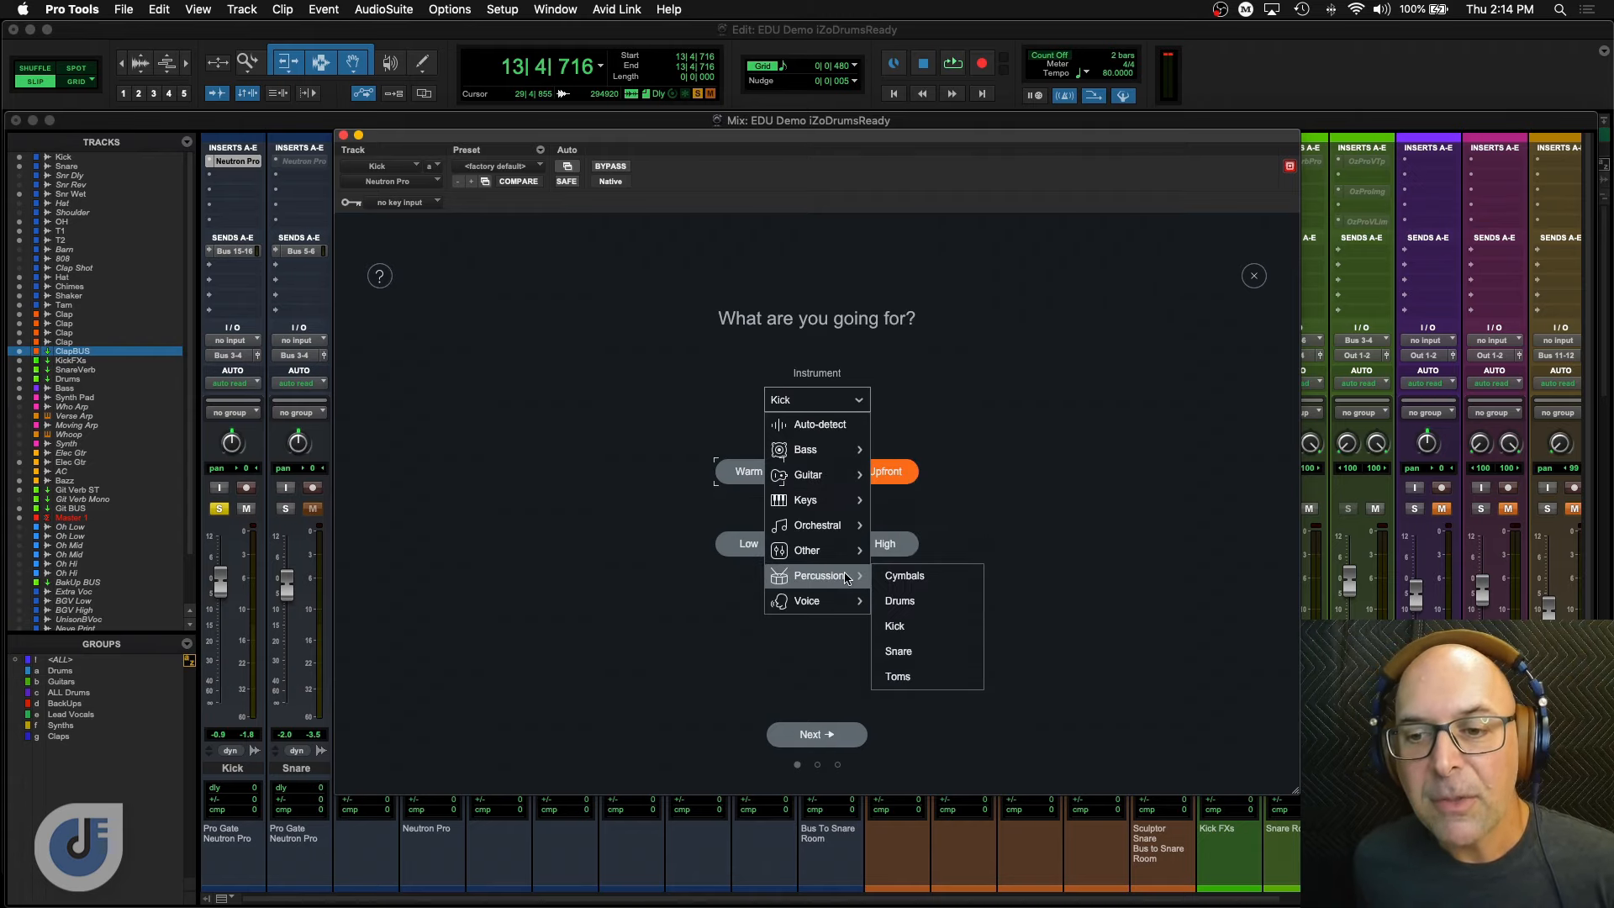
pyautogui.click(893, 626)
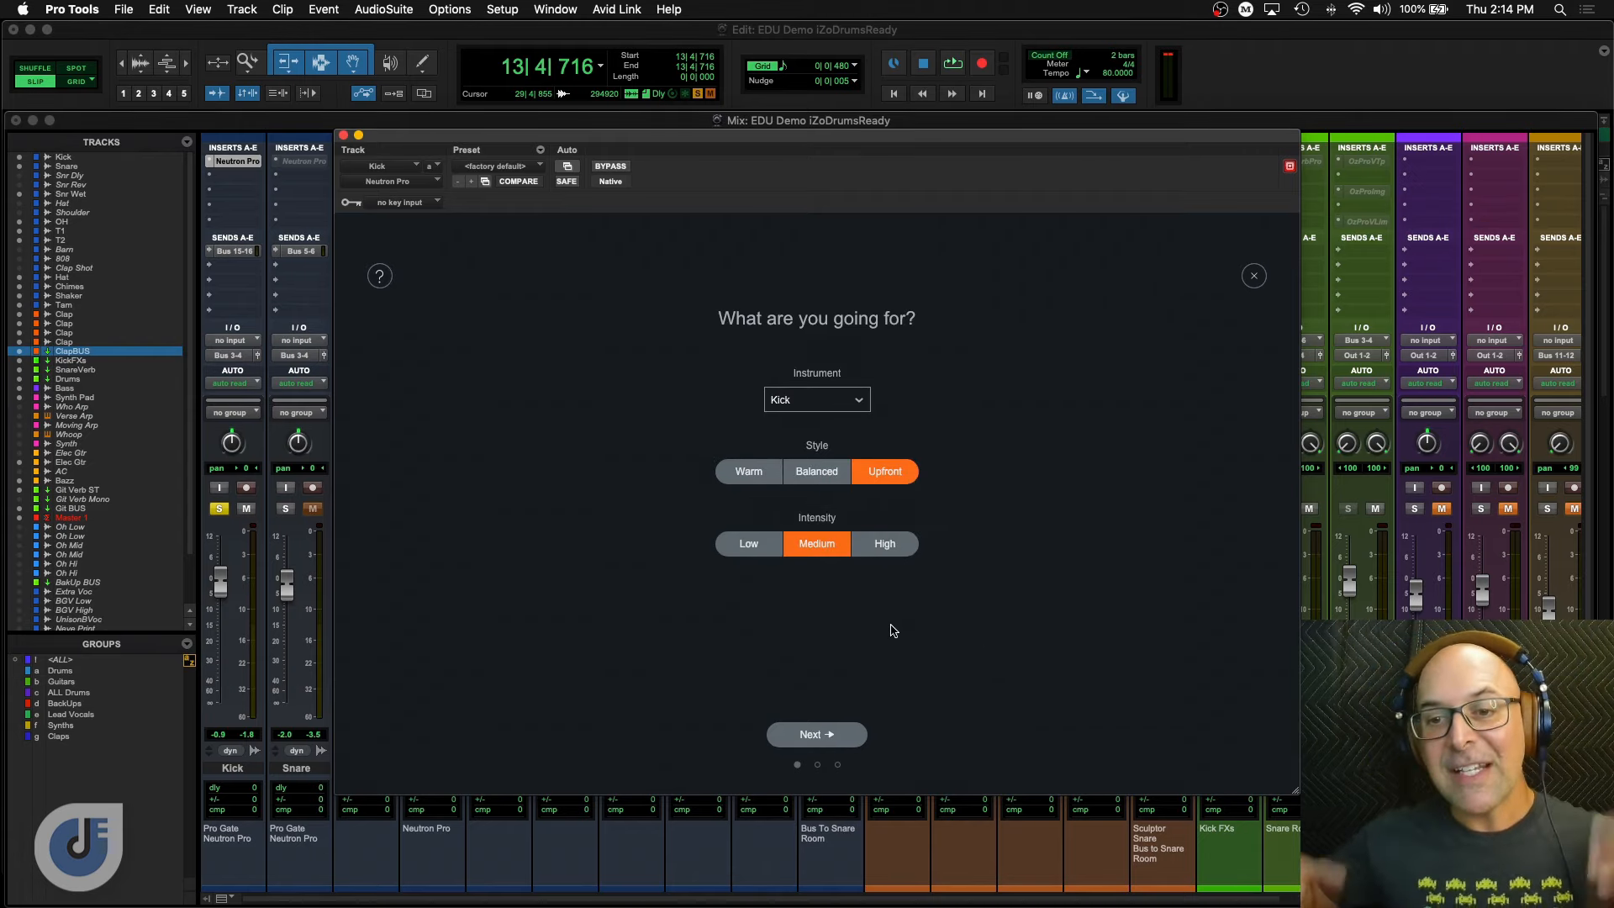
pyautogui.click(761, 479)
pyautogui.click(807, 476)
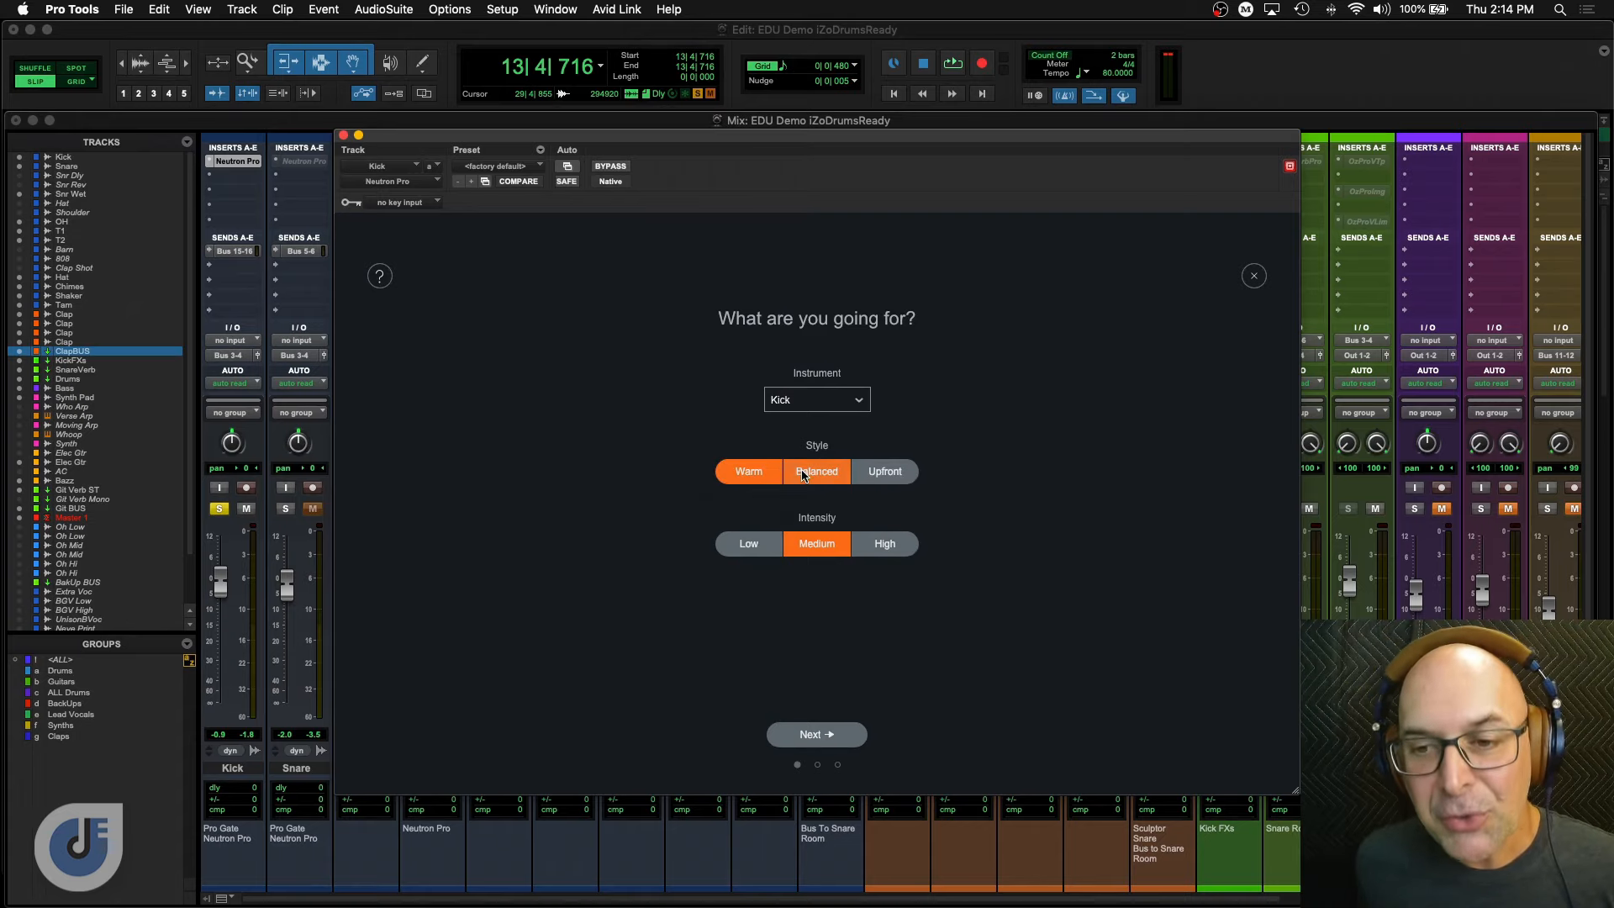
pyautogui.click(890, 474)
pyautogui.click(885, 543)
pyautogui.click(832, 545)
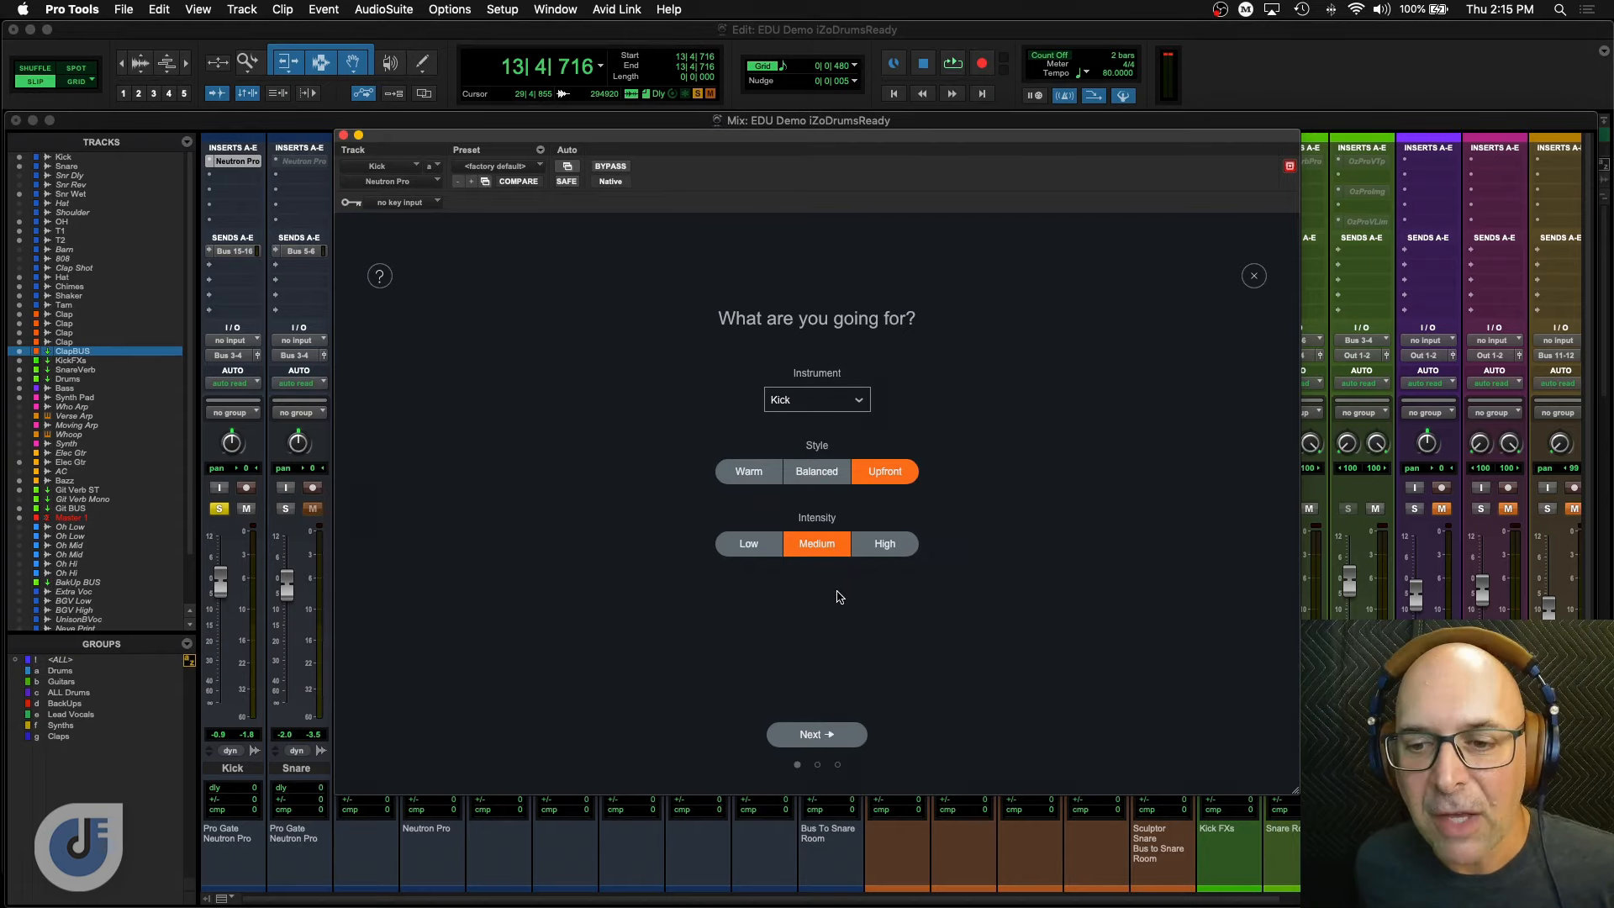
# Let the assistant analyze the kick during playback and accept its suggested processing chain.
pyautogui.click(819, 735)
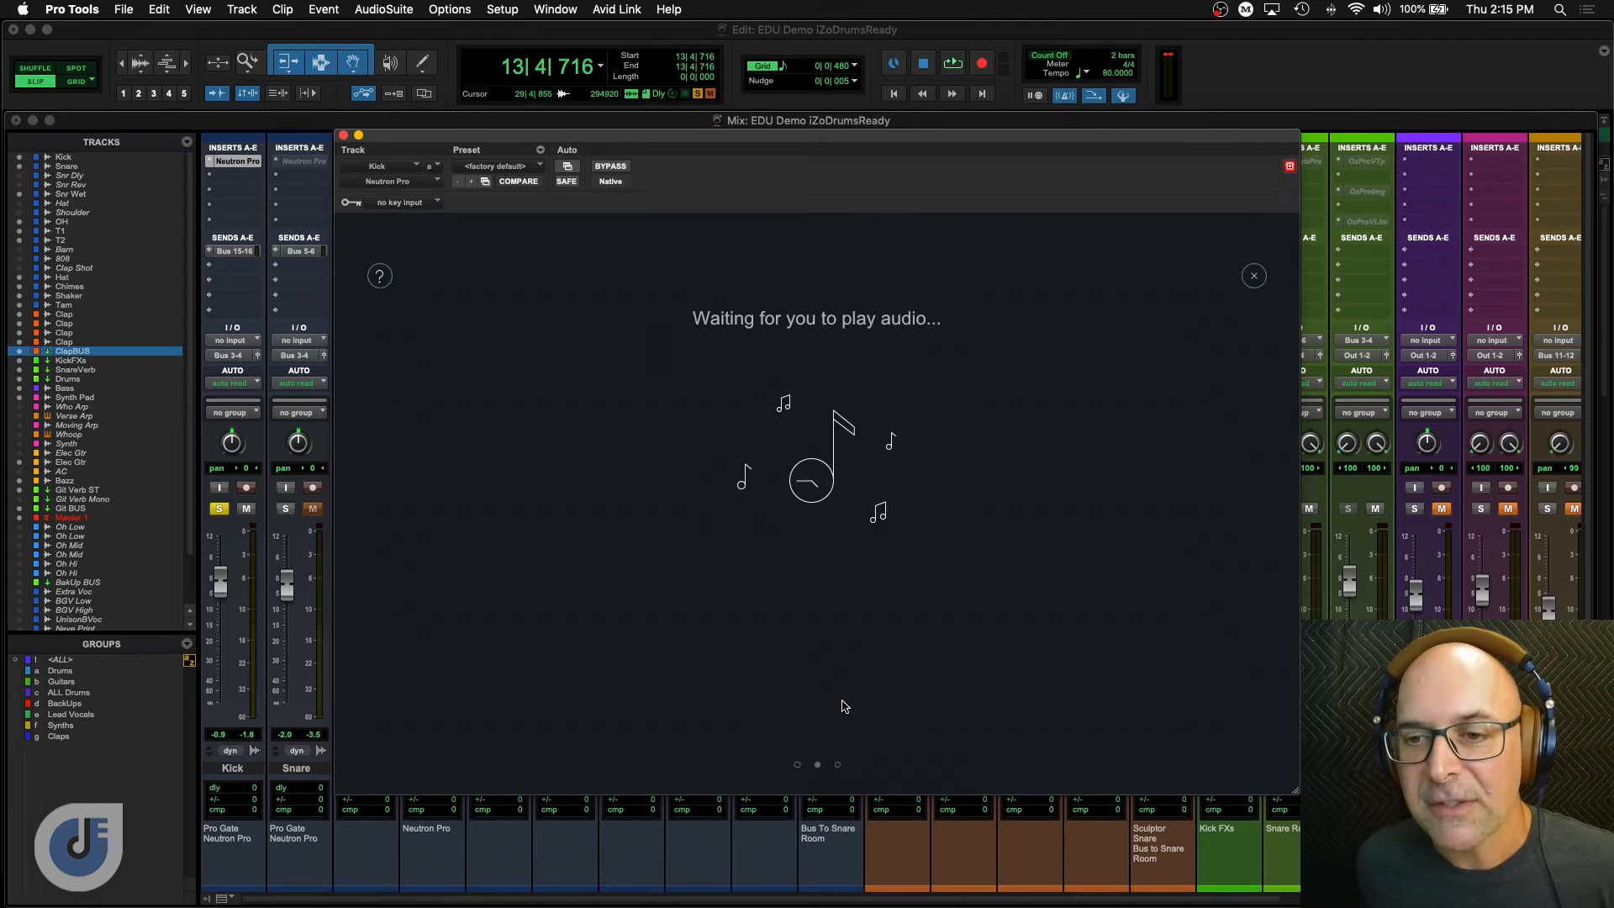
pyautogui.press('space')
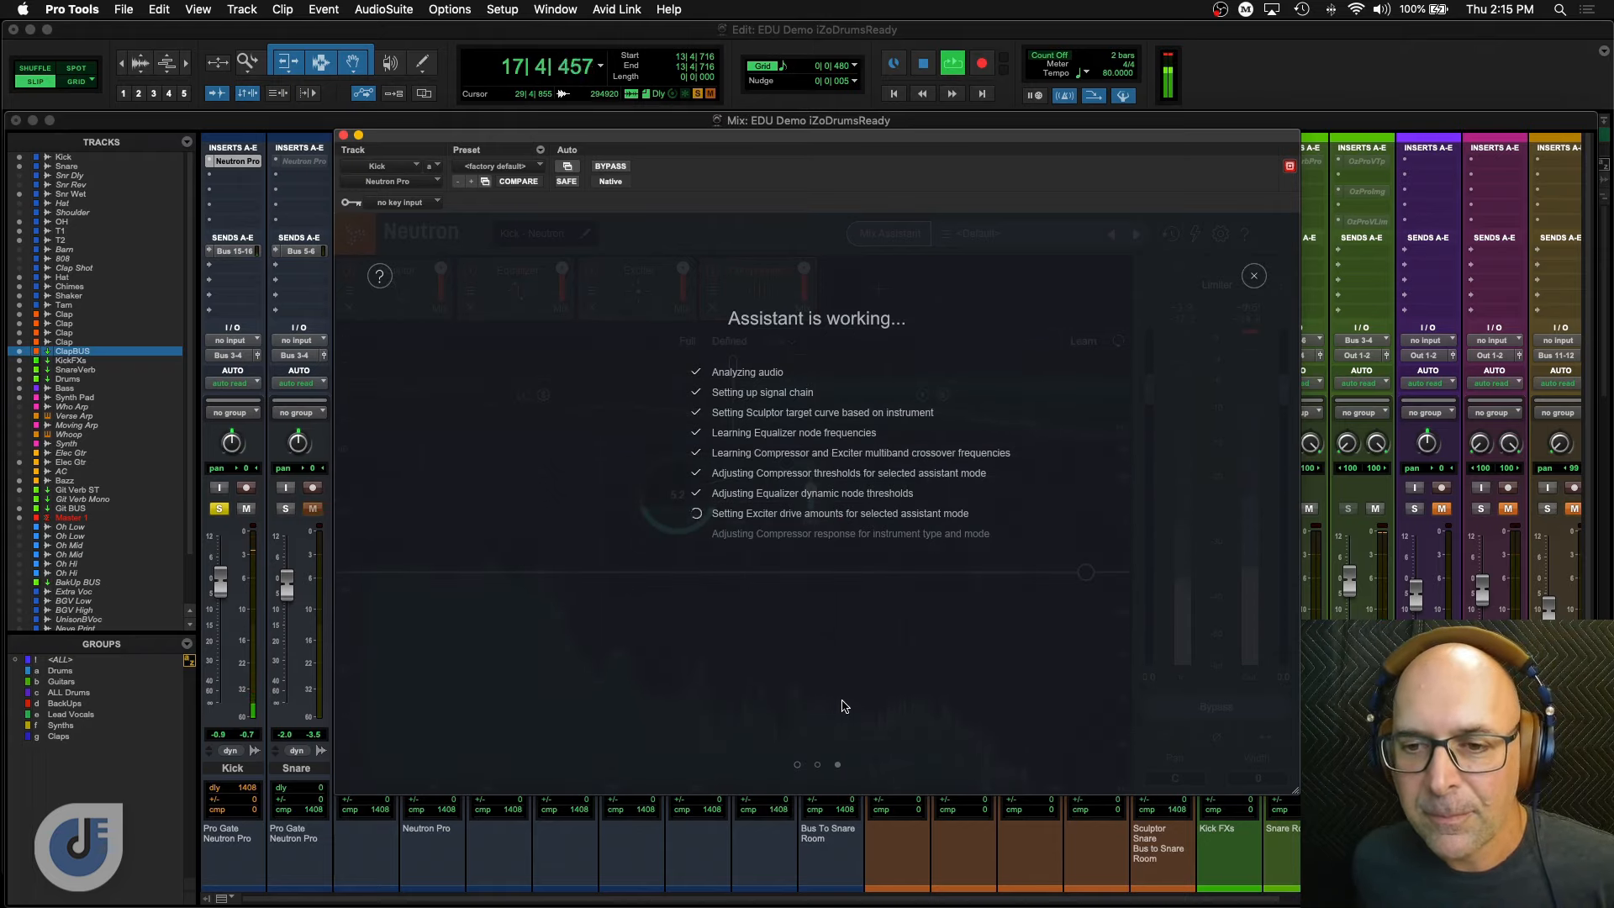
pyautogui.press('space')
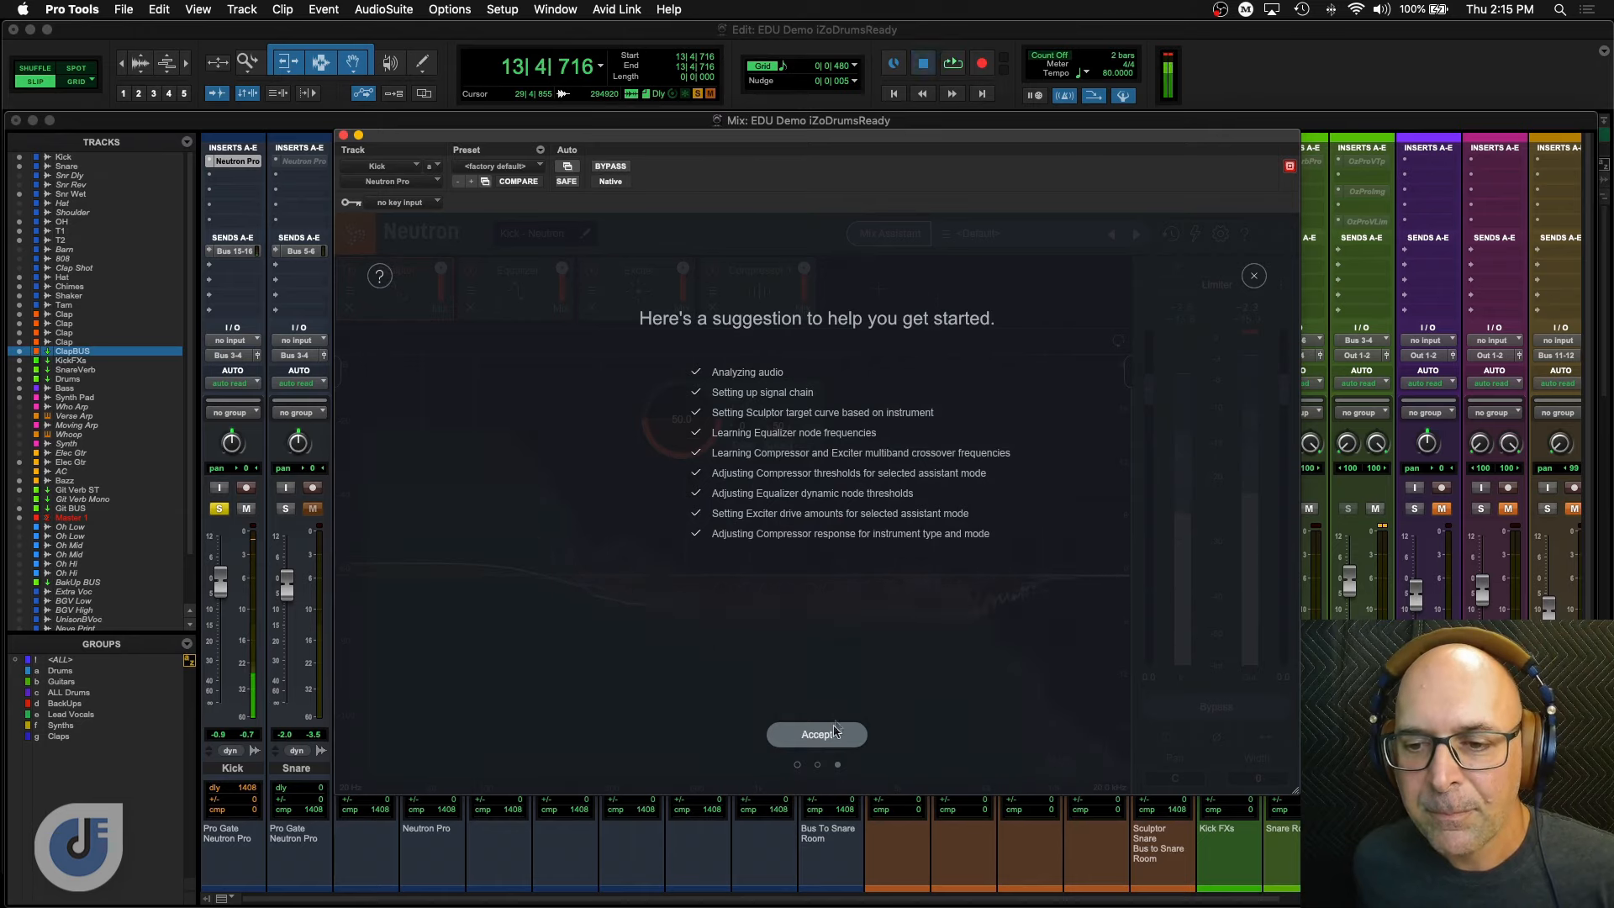
pyautogui.click(832, 733)
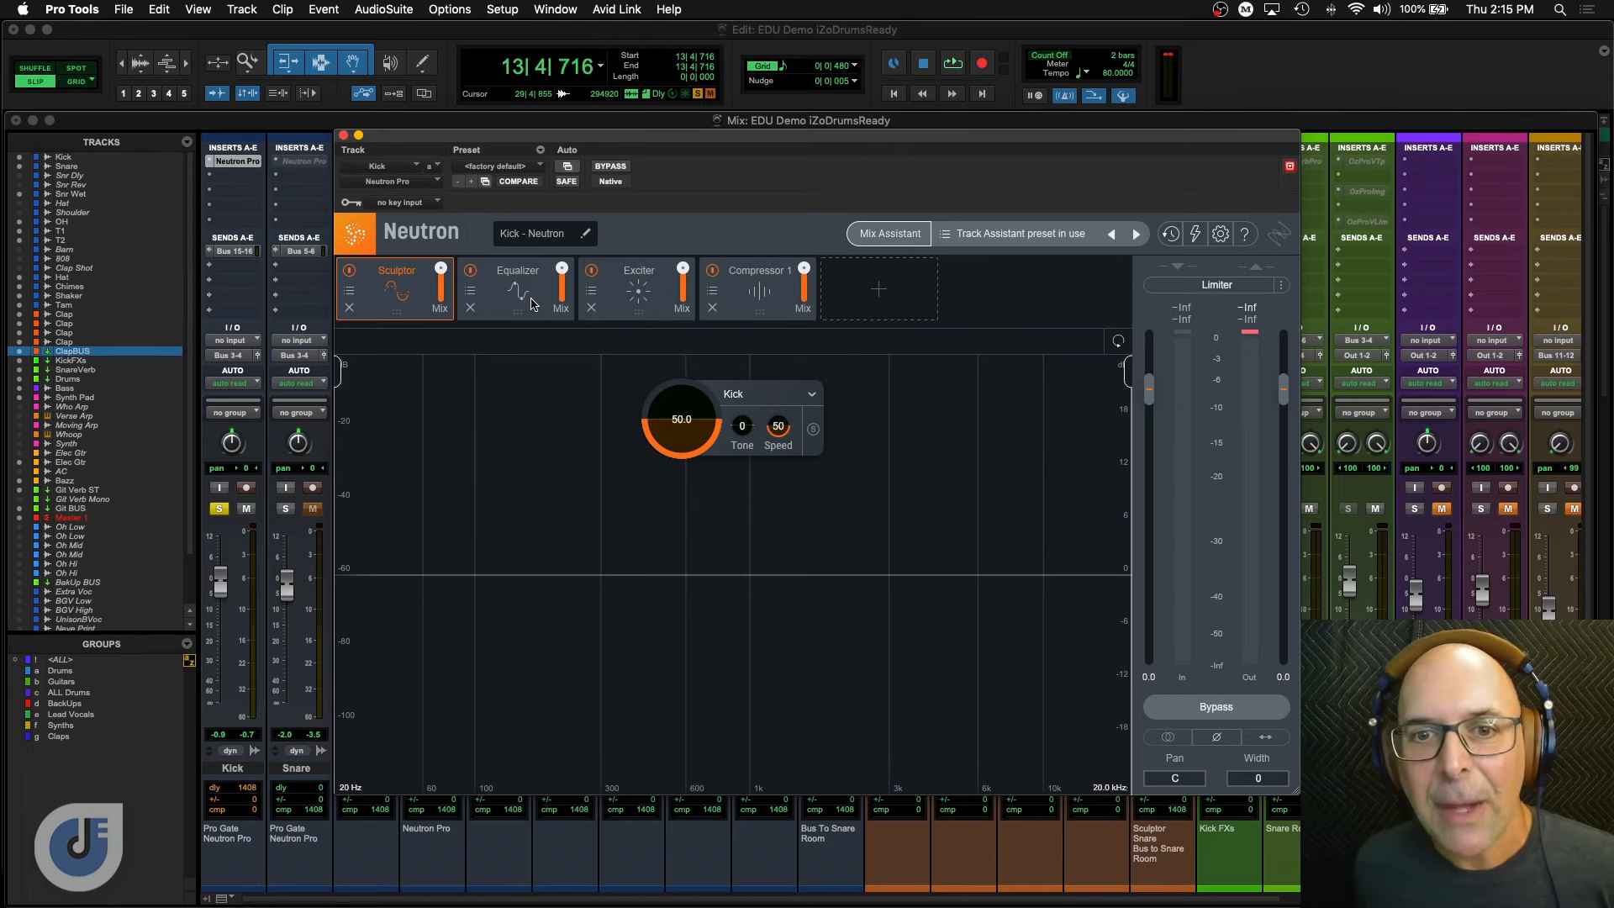
# Compare the kick with Neutron bypassed and active during playback.
pyautogui.click(611, 166)
pyautogui.press('space')
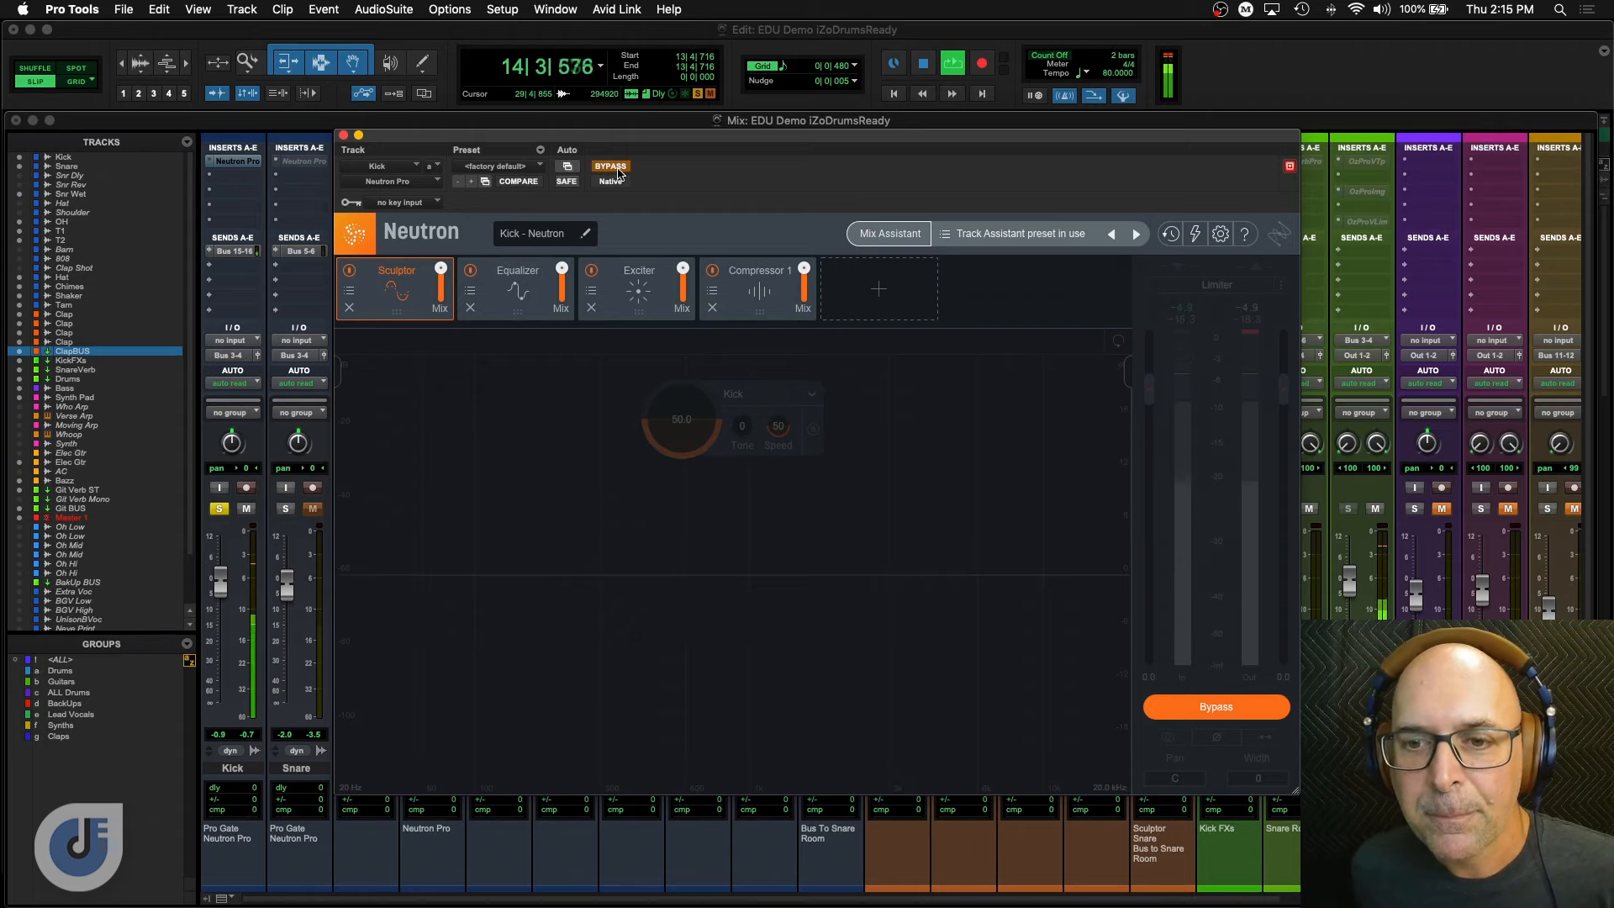
pyautogui.click(616, 168)
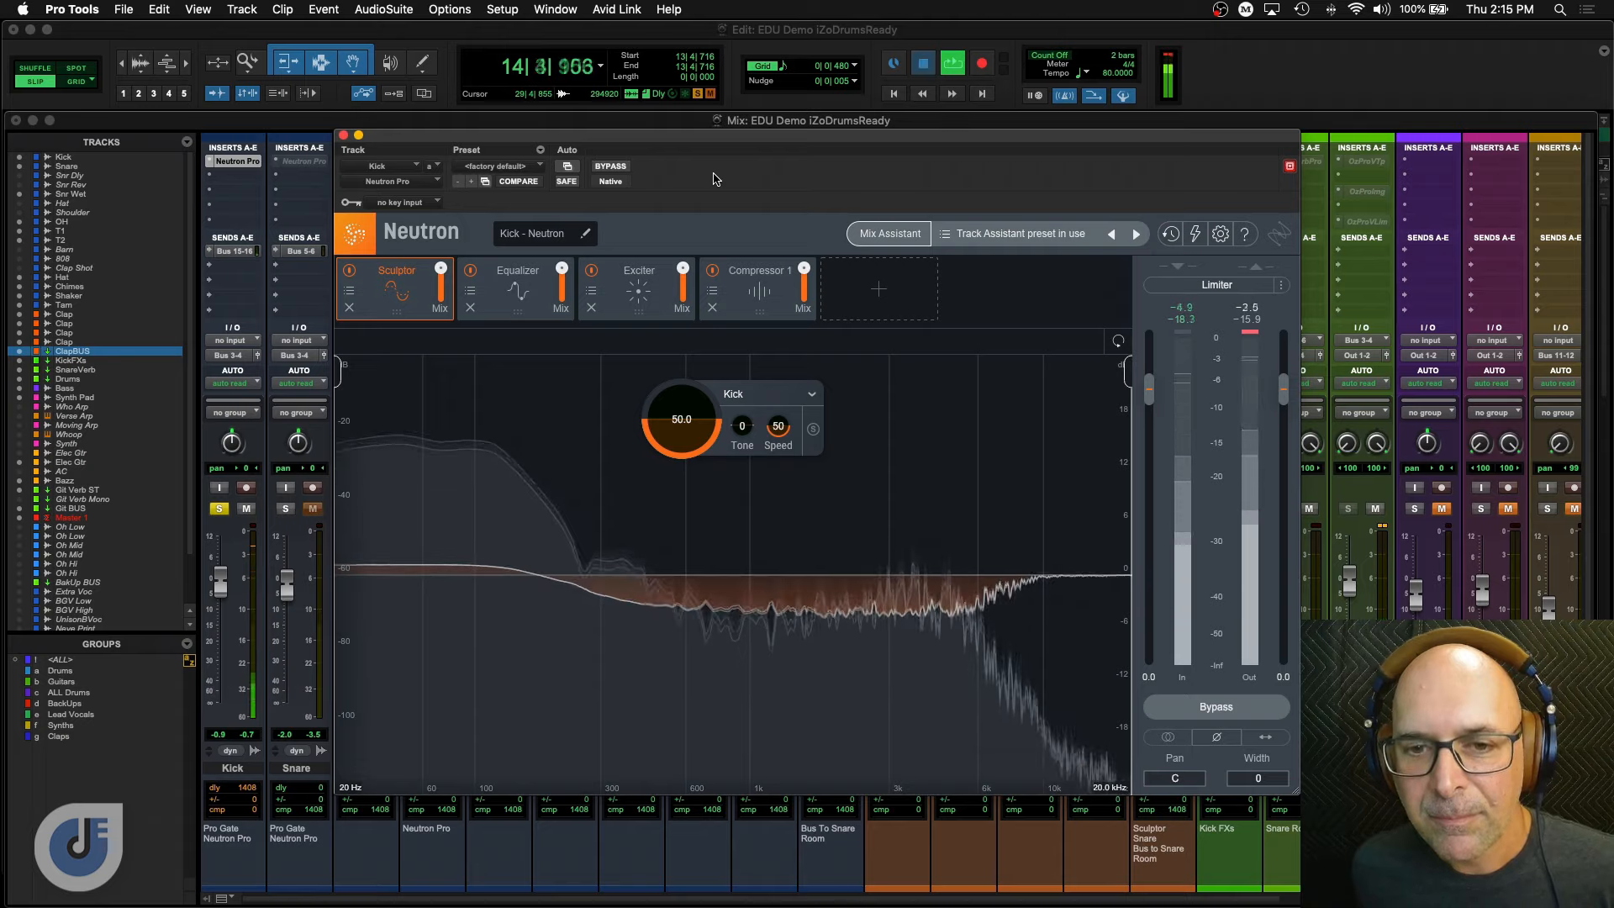
pyautogui.press('space')
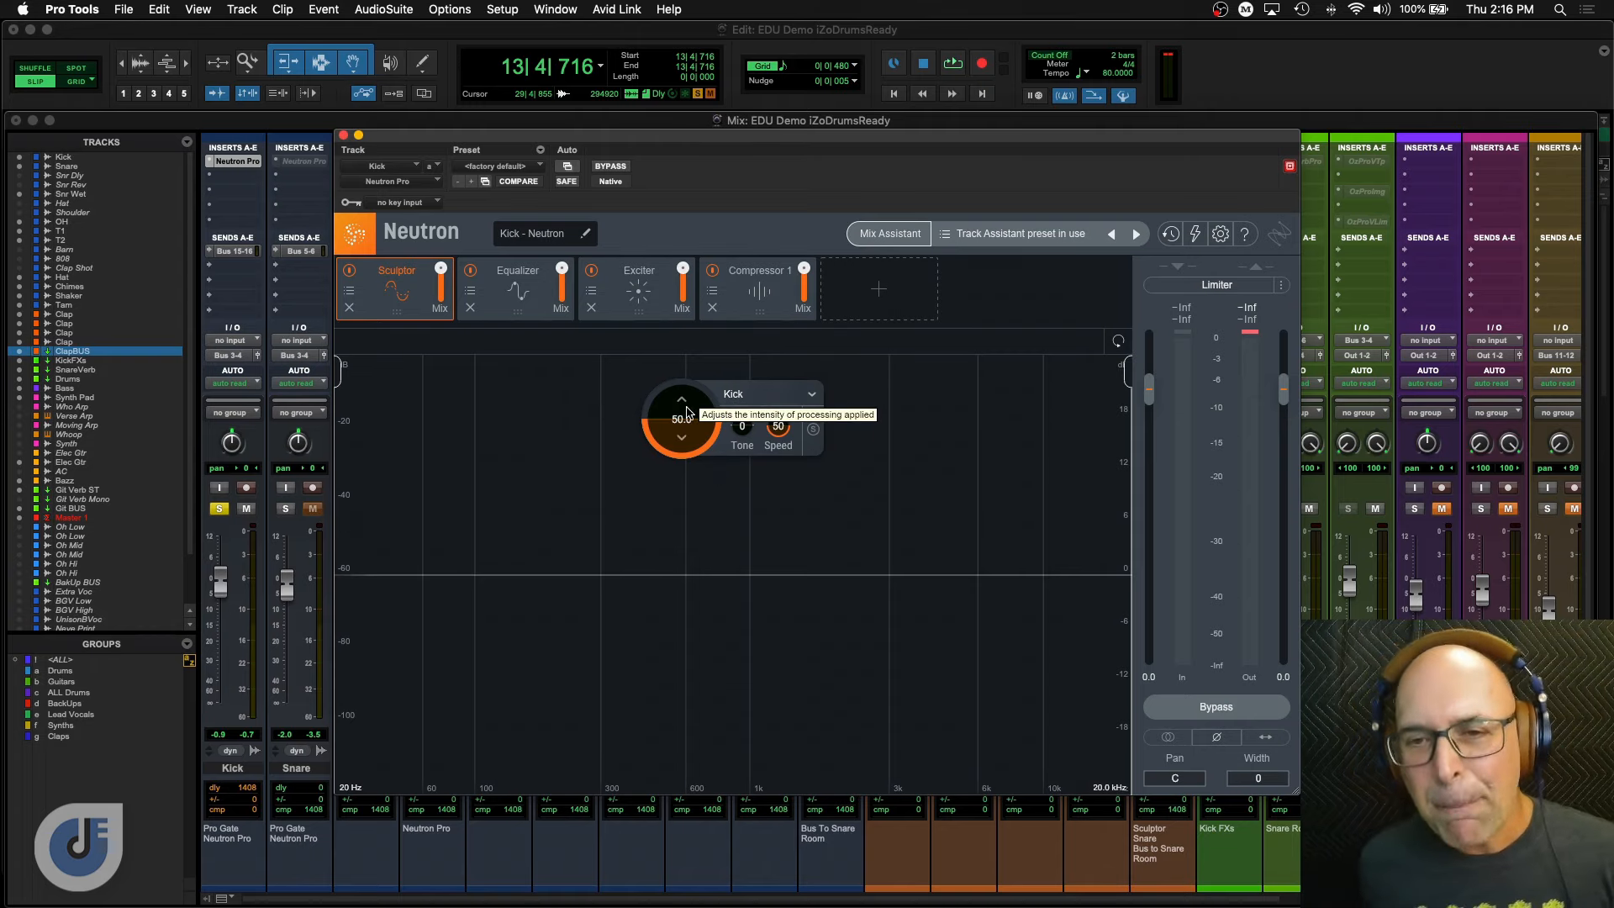
# Raise the Sculptor intensity to 62 and adjust its Tone while auditioning the kick.
pyautogui.moveTo(702, 439)
pyautogui.mouseDown()
pyautogui.moveTo(681, 356)
pyautogui.moveTo(686, 558)
pyautogui.moveTo(688, 391)
pyautogui.moveTo(747, 418)
pyautogui.moveTo(744, 340)
pyautogui.mouseUp()
pyautogui.press('space')
pyautogui.press('space')
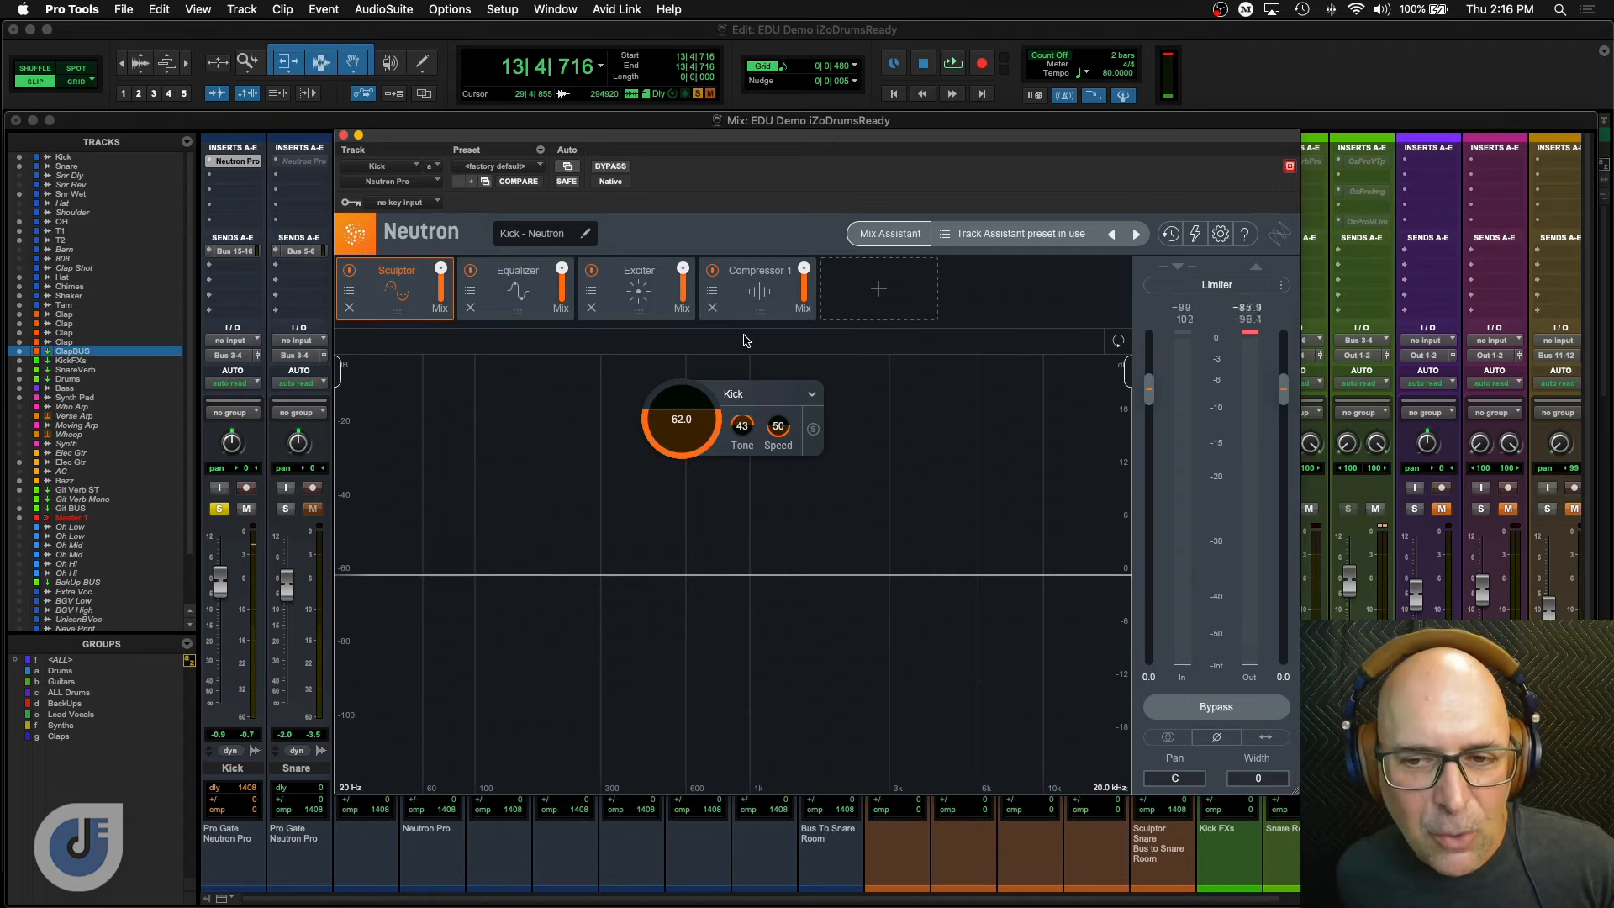
pyautogui.press('space')
pyautogui.moveTo(741, 426); pyautogui.dragTo(690, 429)
pyautogui.press('space')
# Shift the character of the Exciter's upper band from Tape to Retro while the kick plays.
pyautogui.click(516, 285)
pyautogui.click(639, 286)
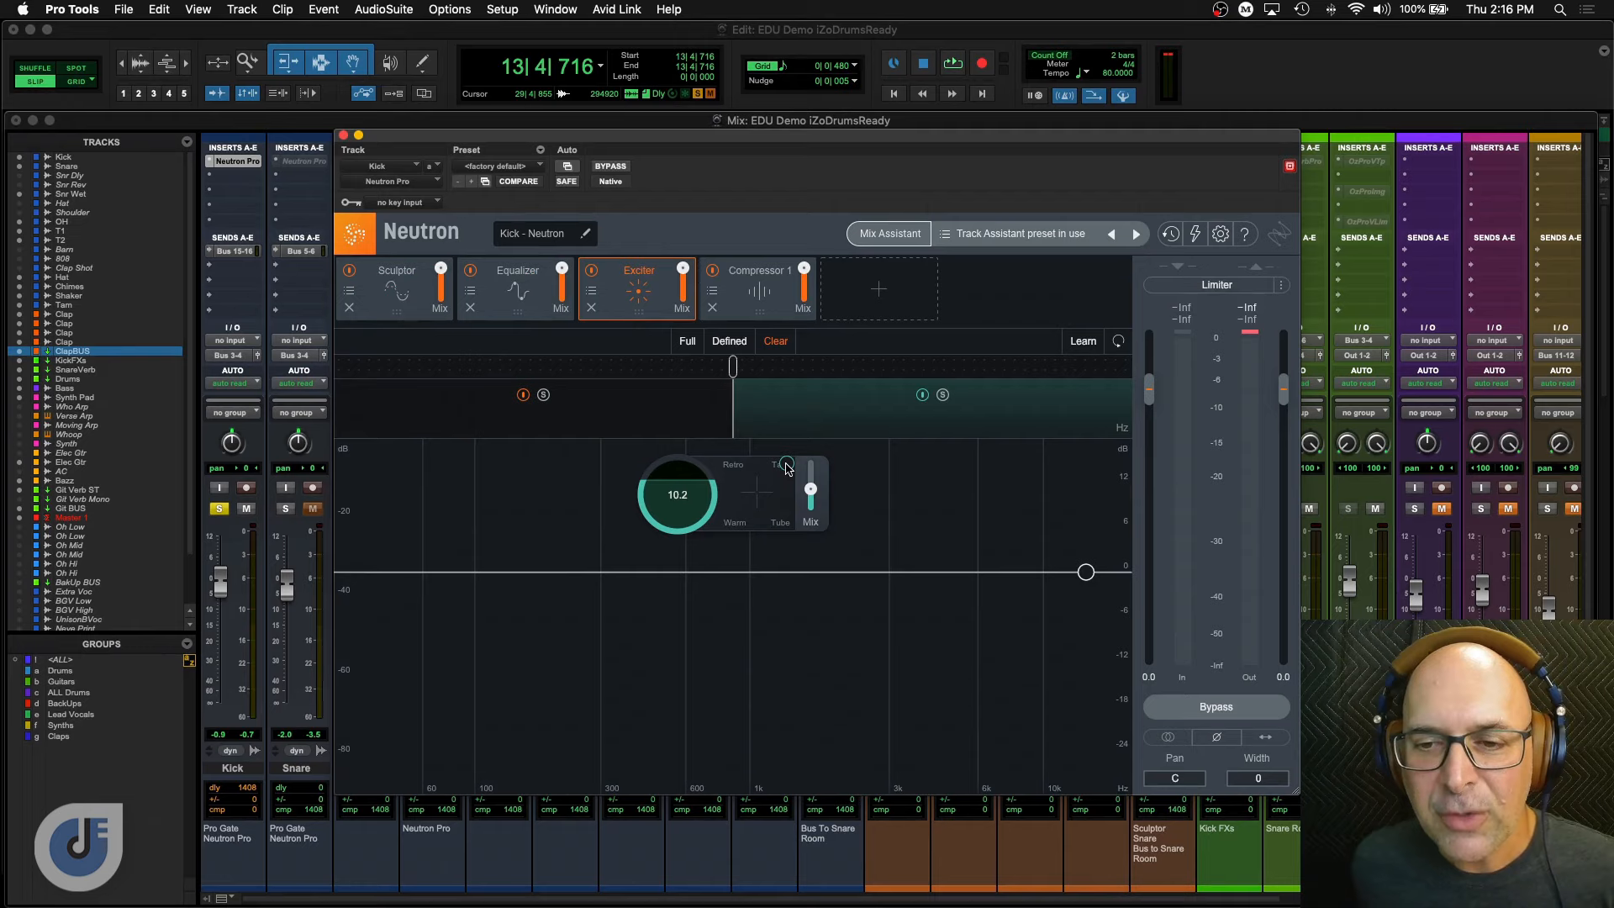
pyautogui.press('space')
pyautogui.moveTo(773, 468); pyautogui.dragTo(728, 464)
pyautogui.press('space')
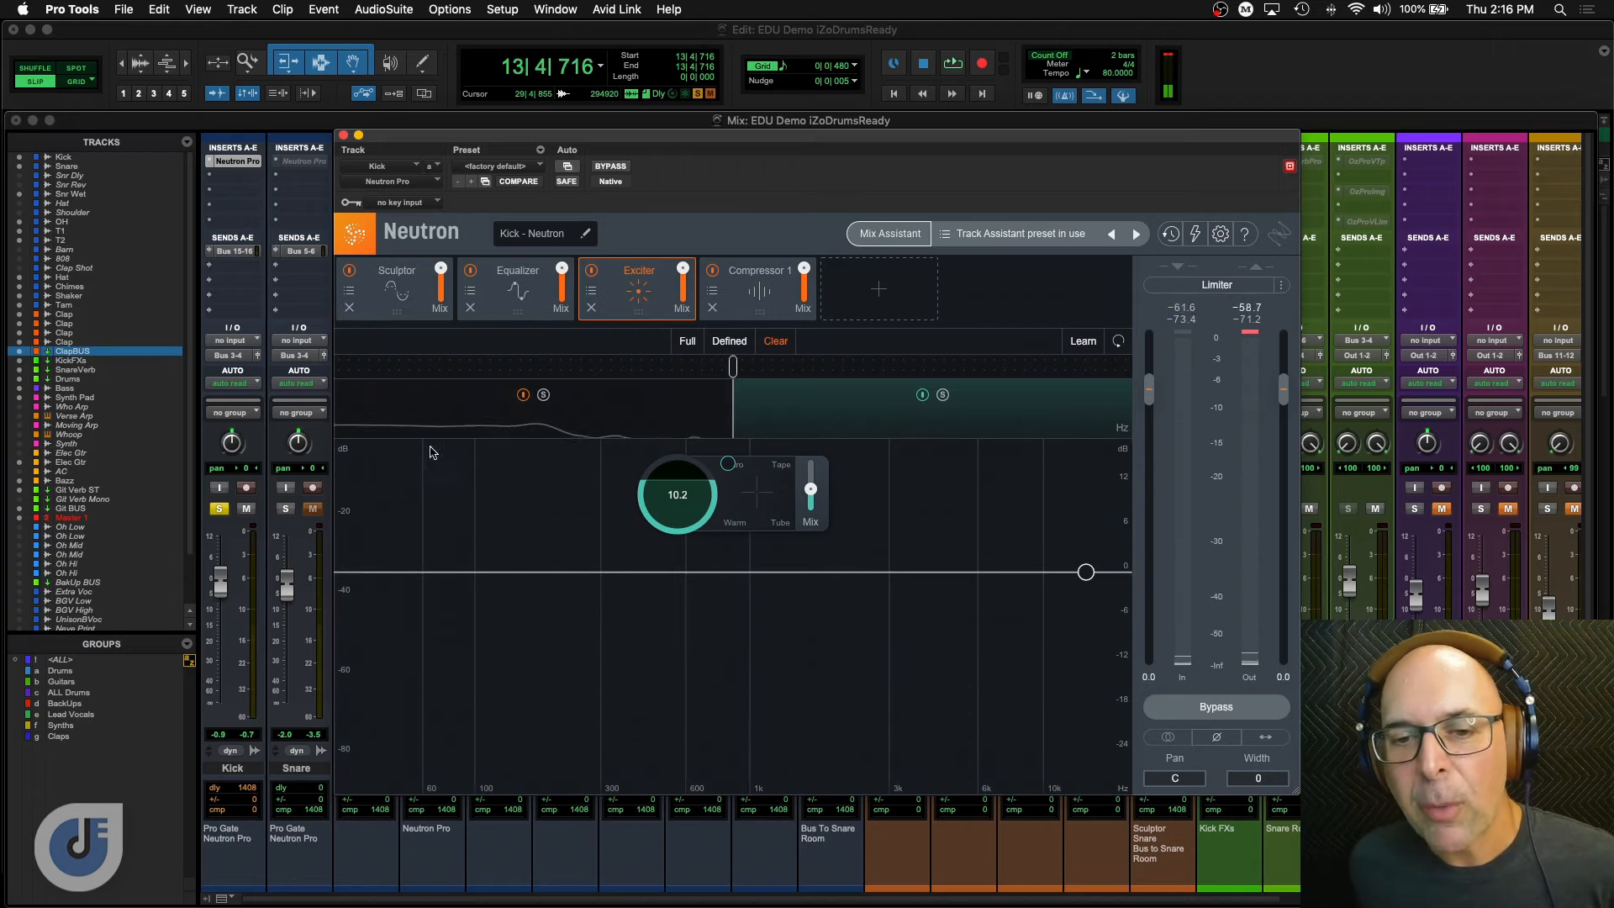
# Compare the kick after the Sculptor and Exciter changes against the bypassed sound.
pyautogui.moveTo(468, 147)
pyautogui.mouseDown()
pyautogui.moveTo(632, 119)
pyautogui.moveTo(453, 143)
pyautogui.mouseUp()
pyautogui.press('space')
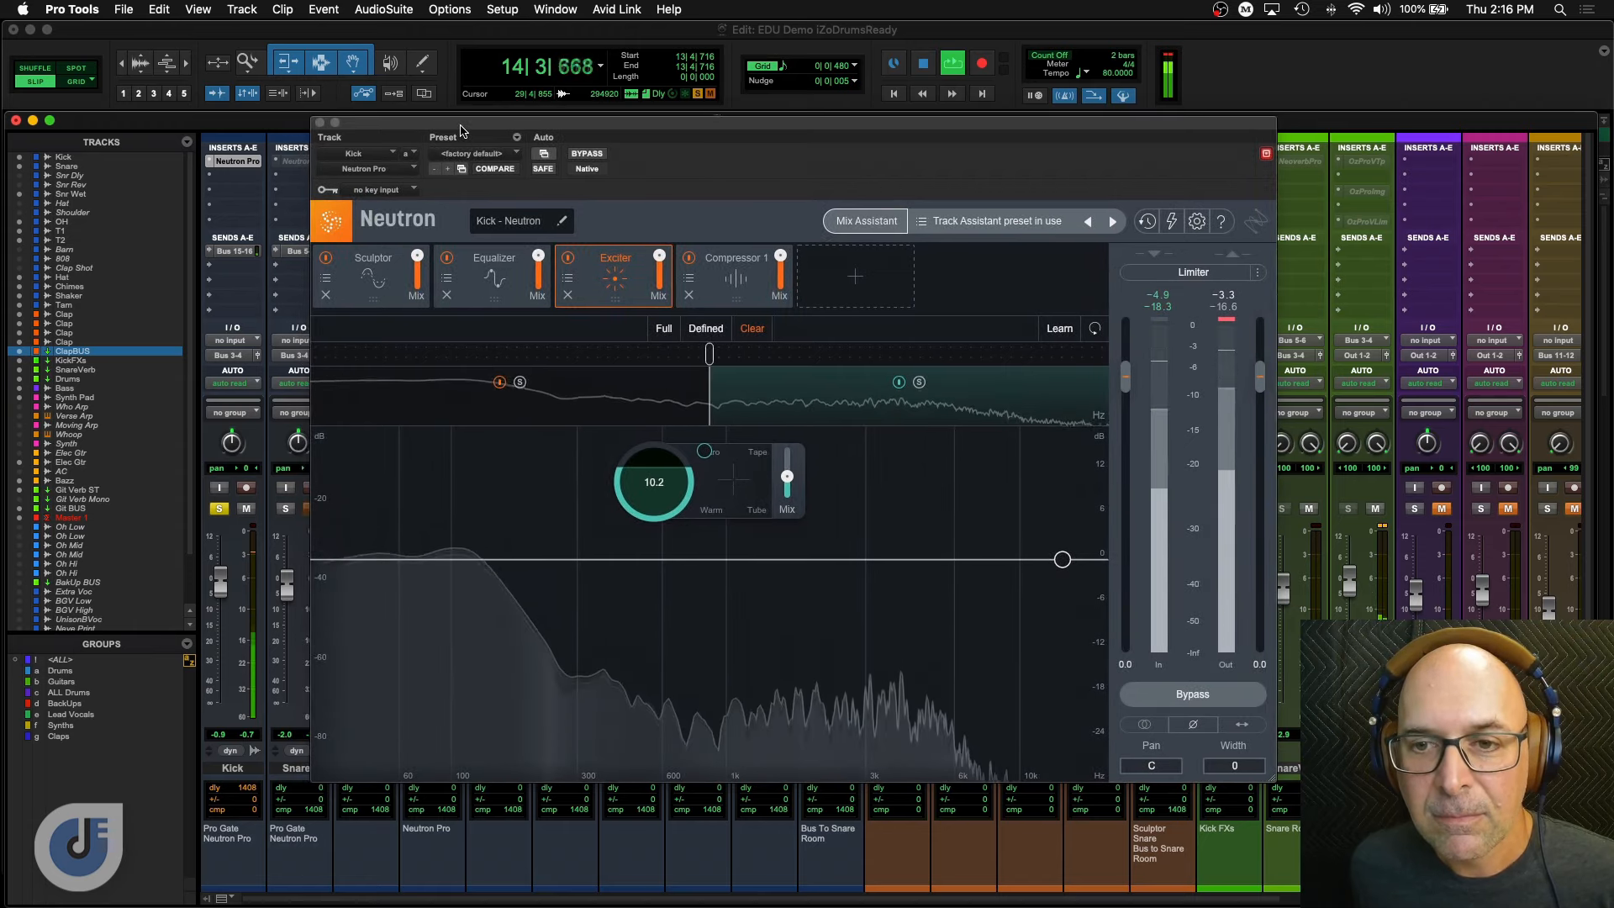
pyautogui.click(587, 154)
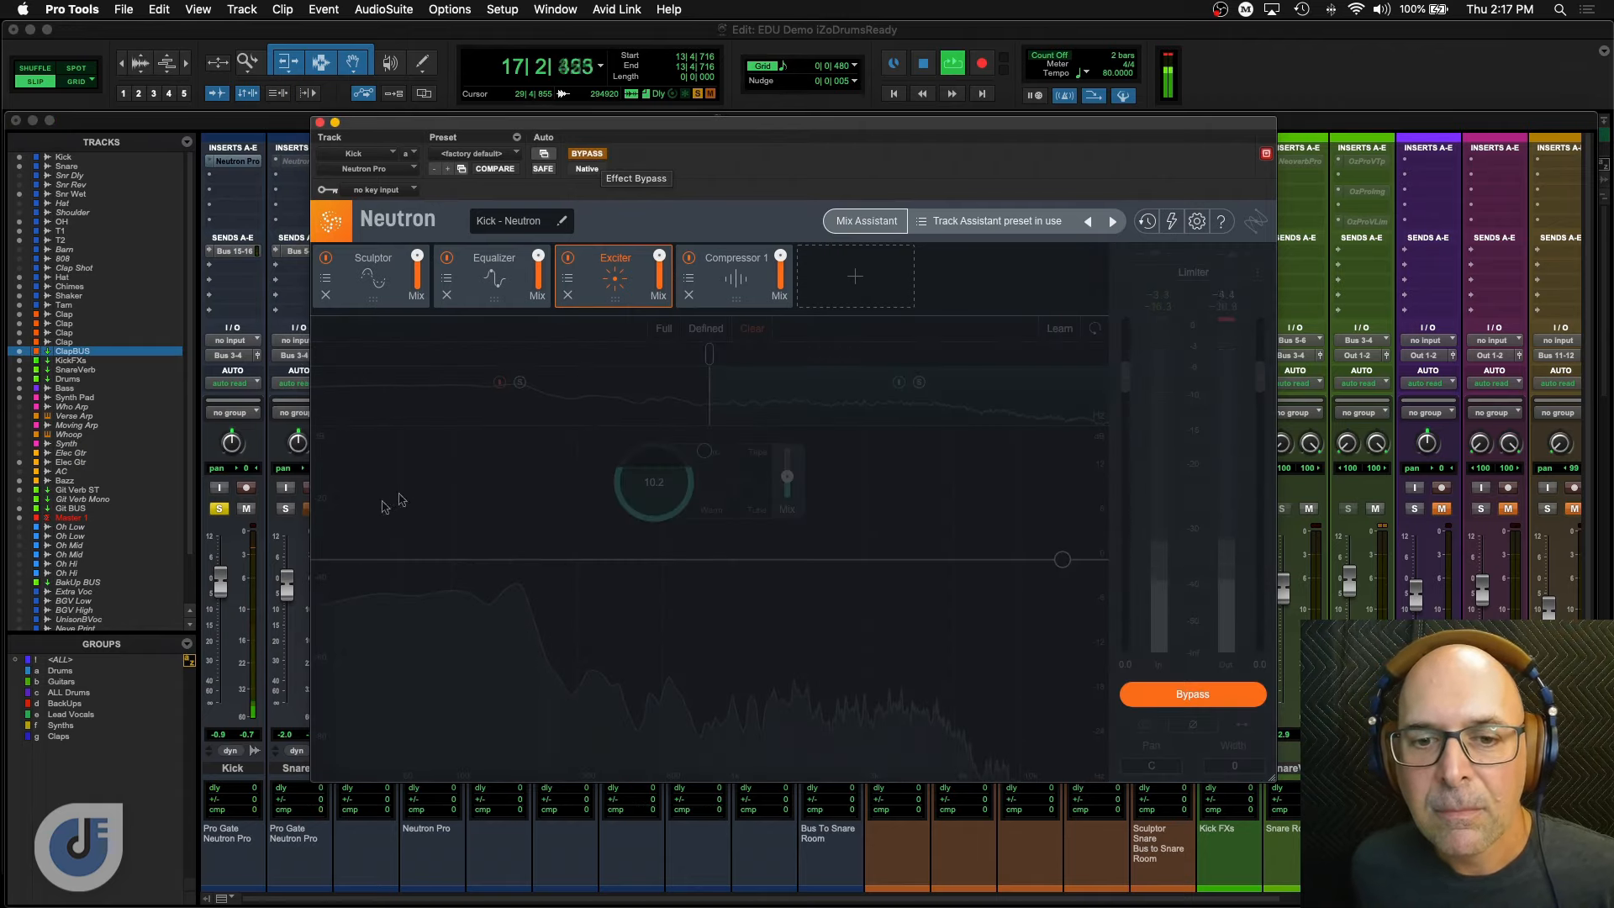
pyautogui.click(588, 154)
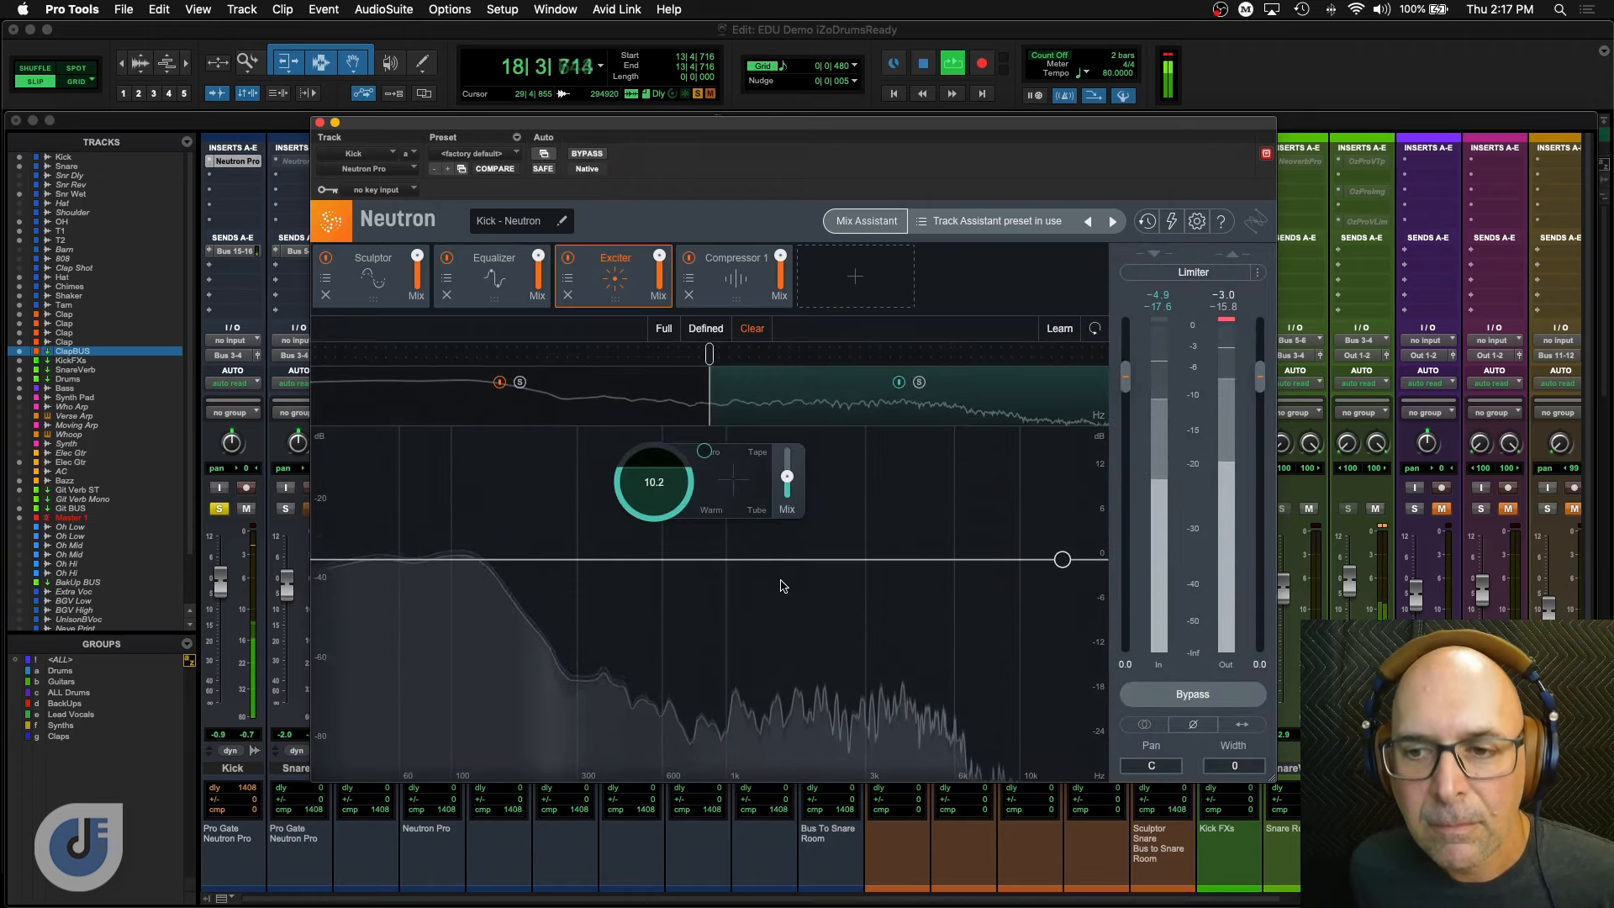
pyautogui.press('space')
# Add a Transient Shaper module to the kick's Neutron chain and set Attack to 4.3 and Sustain to -2.0, auditioning the result.
pyautogui.click(855, 276)
pyautogui.click(848, 450)
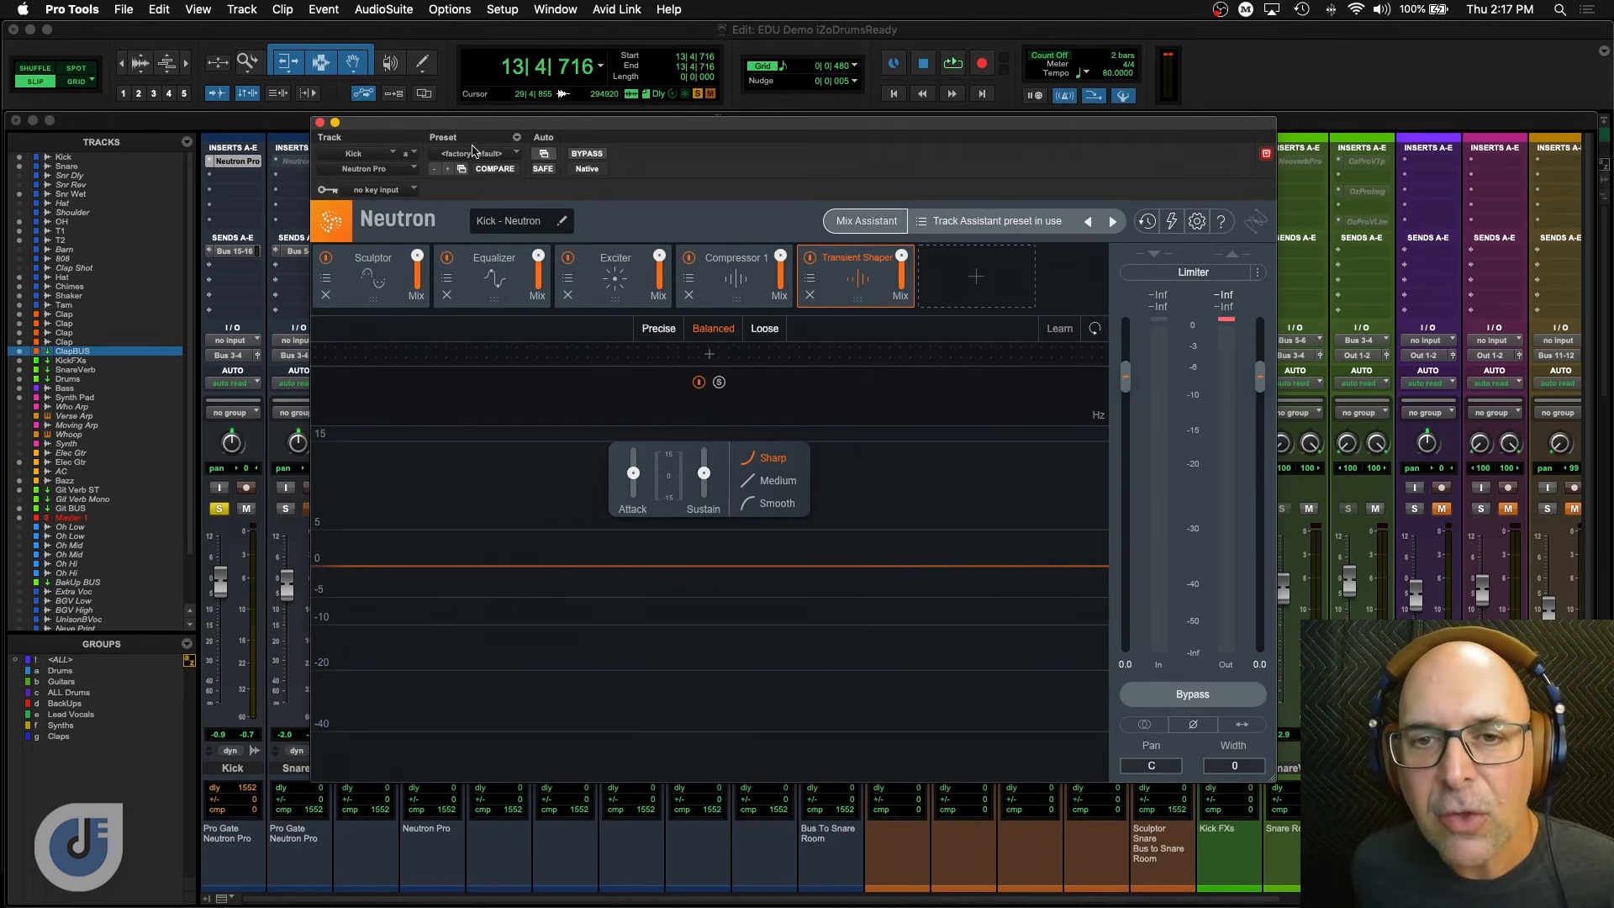
pyautogui.press('space')
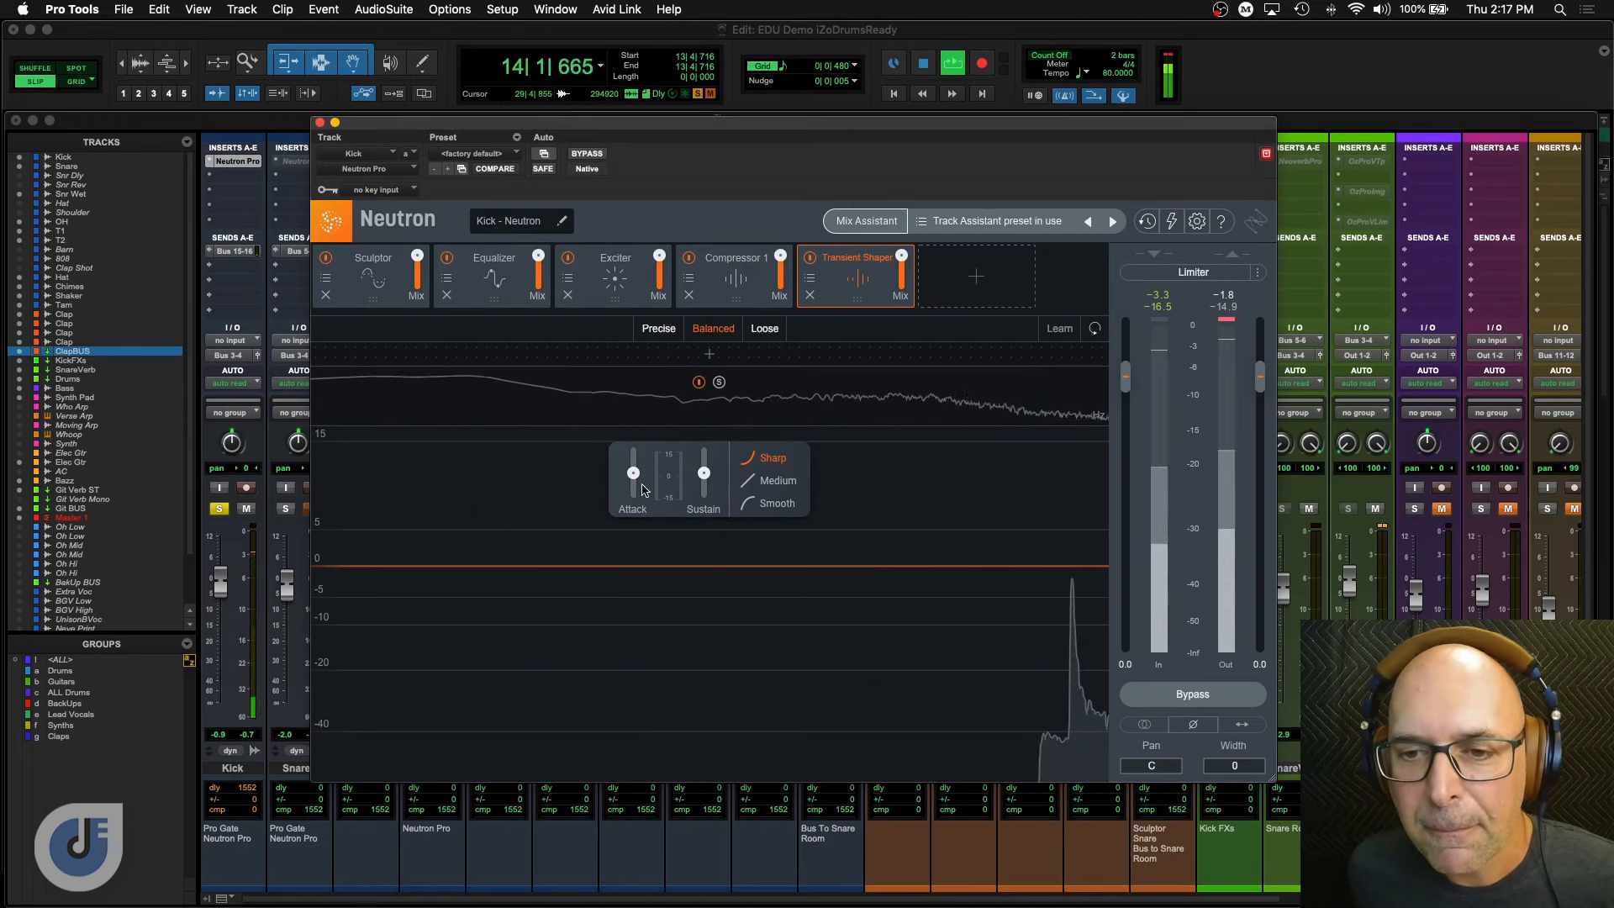
pyautogui.moveTo(633, 452)
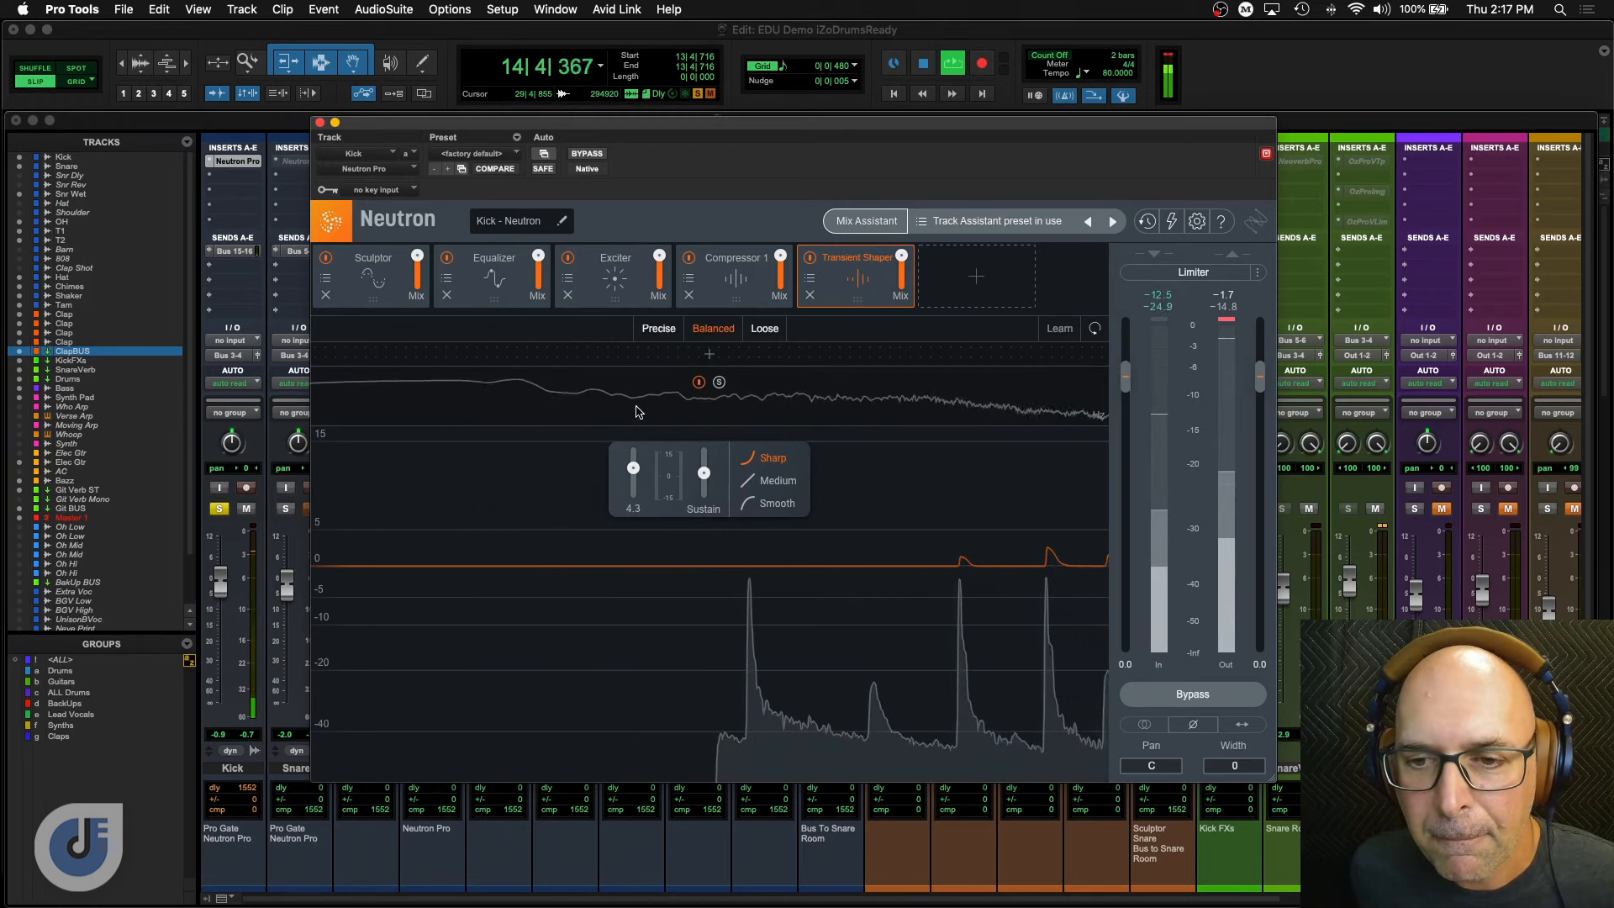
pyautogui.moveTo(710, 478)
pyautogui.moveTo(704, 474); pyautogui.dragTo(707, 522)
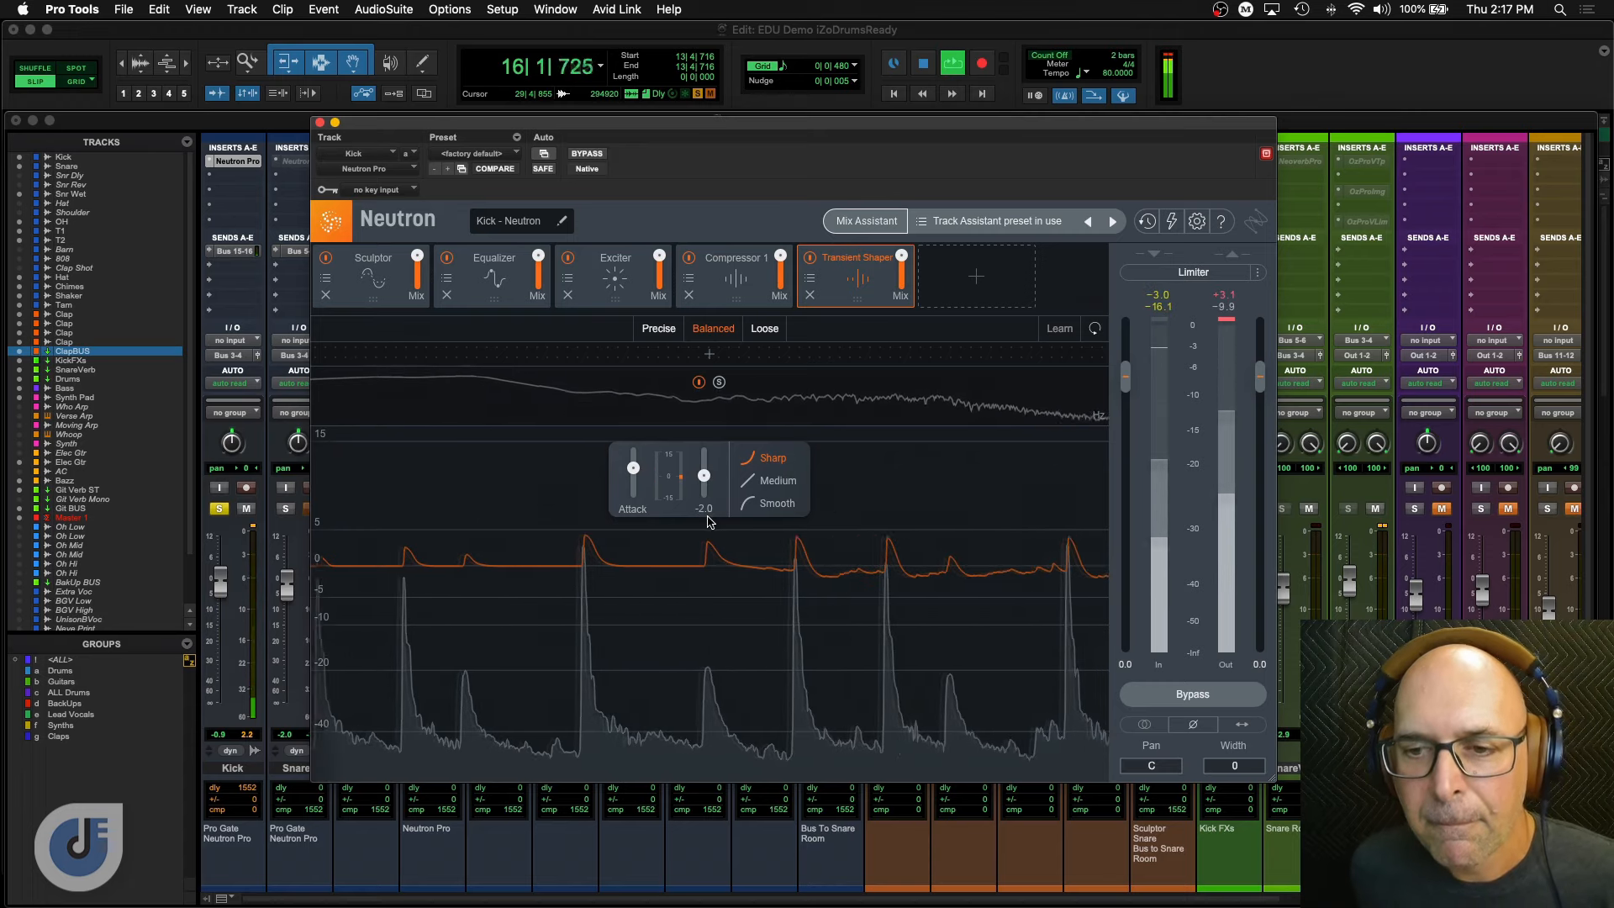
pyautogui.press('space')
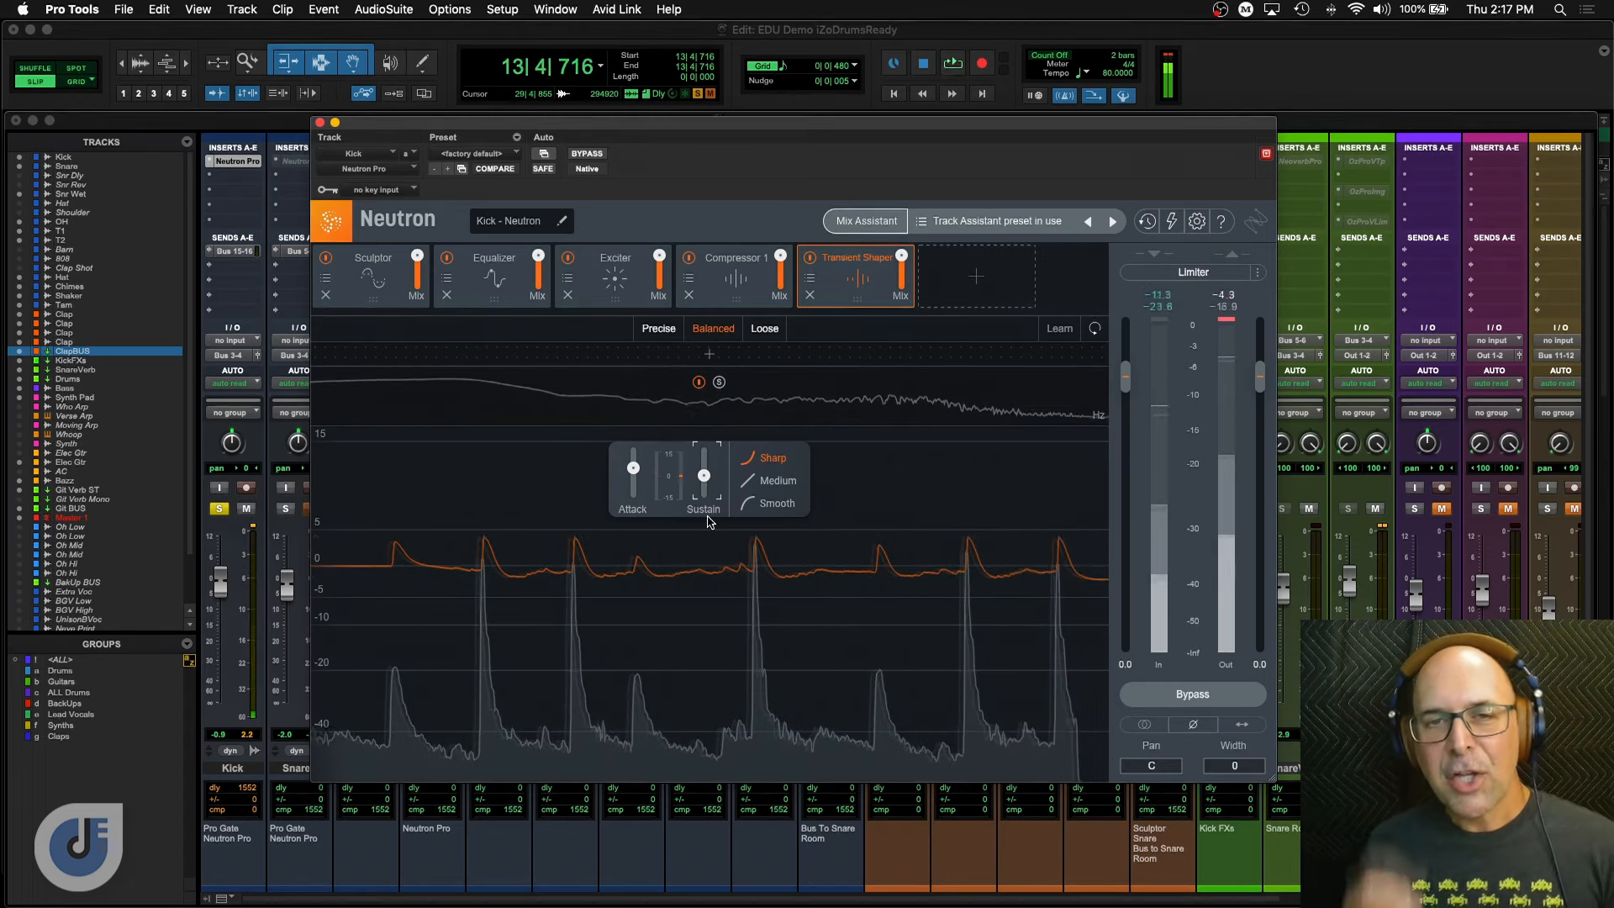
pyautogui.press('space')
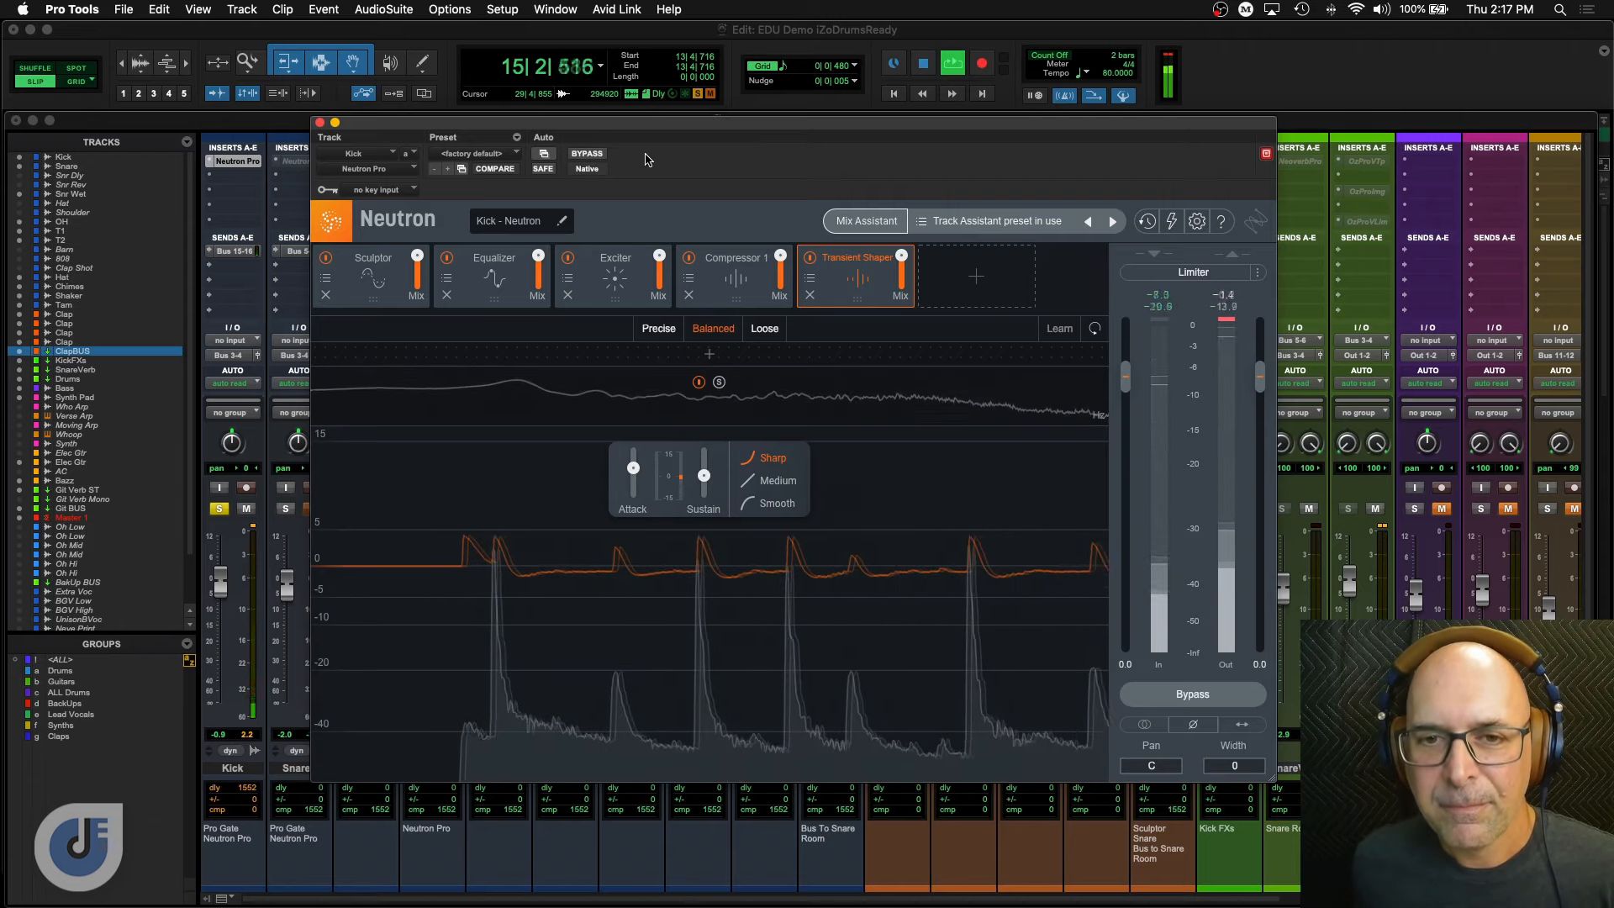
pyautogui.press('space')
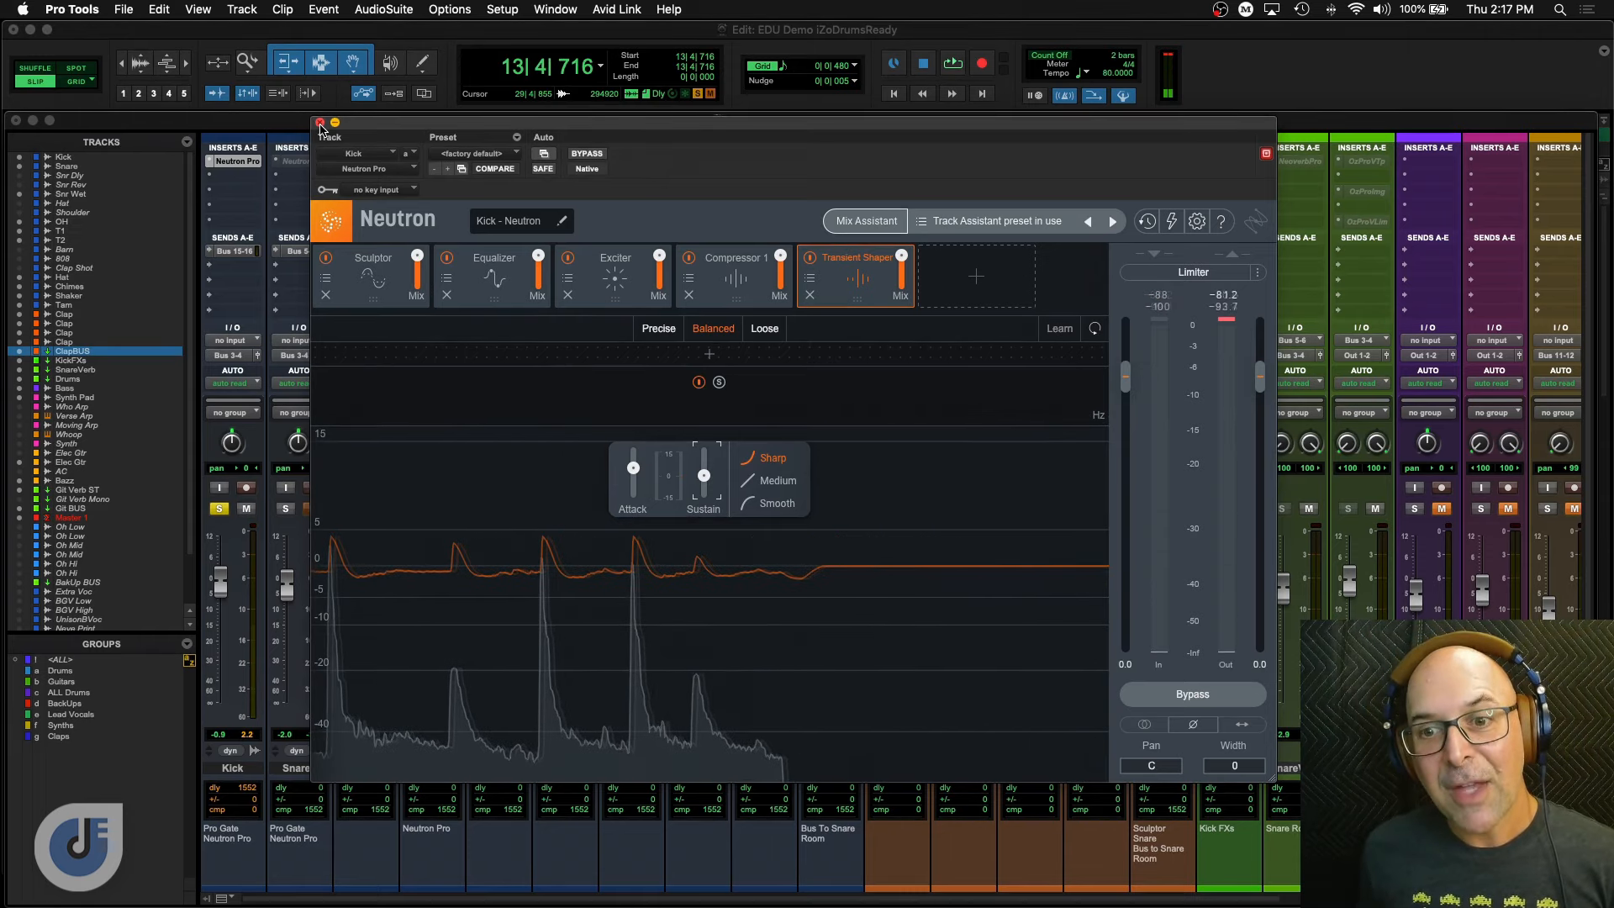
# Add a Gate module to the kick's Neutron chain and place it between the Sculptor and the Equalizer.
pyautogui.click(319, 124)
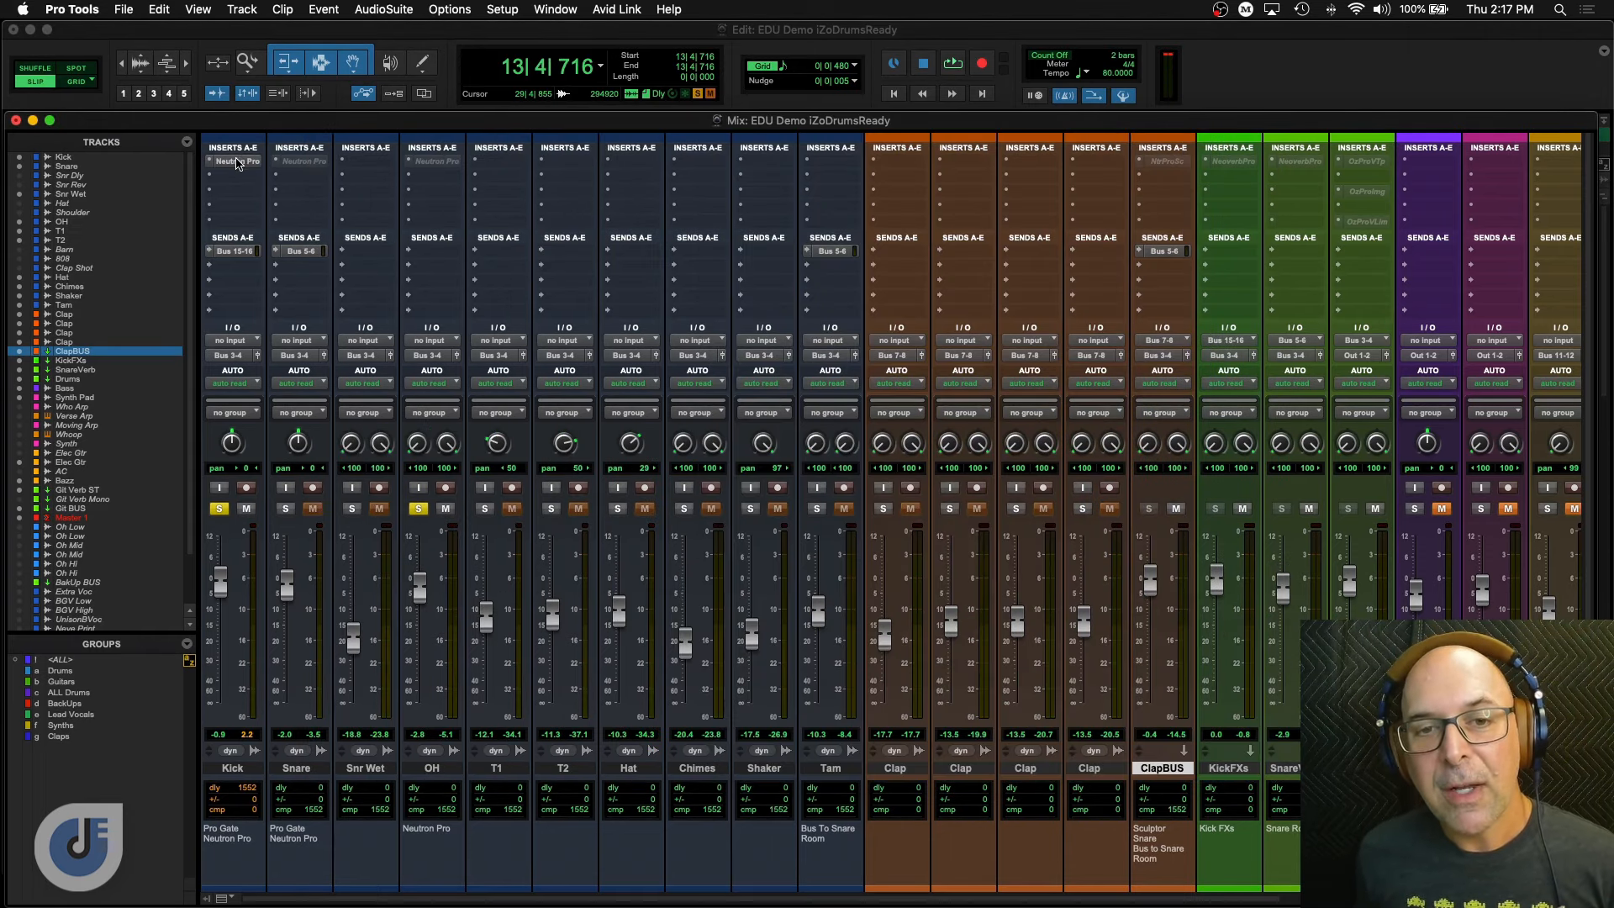
pyautogui.click(237, 161)
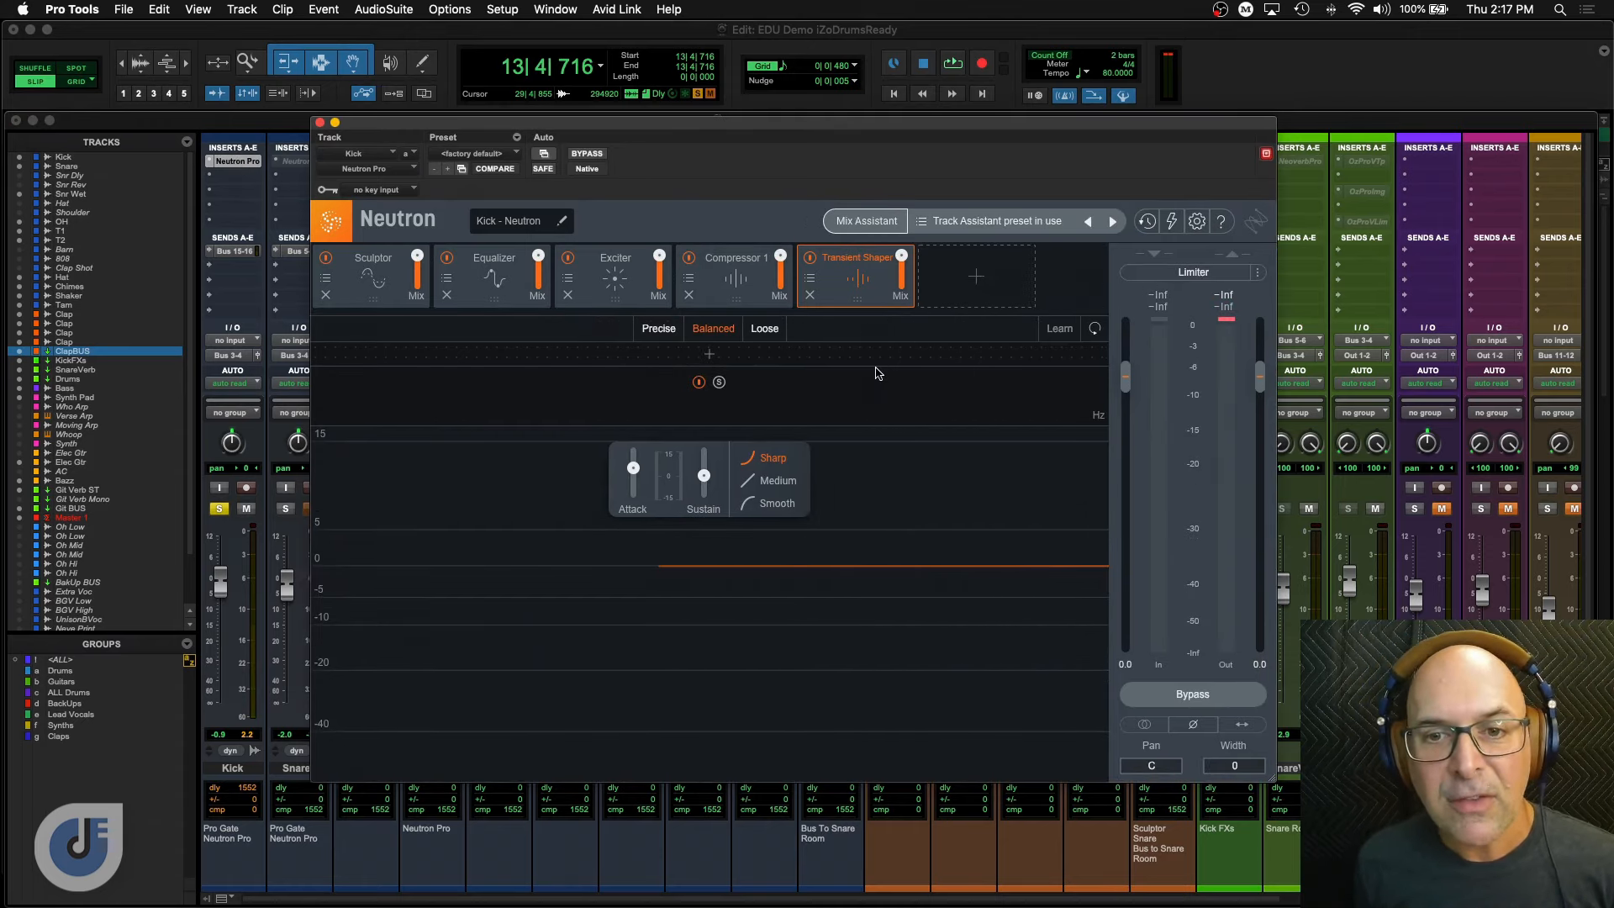
pyautogui.click(975, 275)
pyautogui.click(976, 340)
pyautogui.moveTo(909, 285); pyautogui.dragTo(425, 286)
pyautogui.moveTo(592, 130)
pyautogui.mouseDown()
pyautogui.moveTo(622, 122)
pyautogui.moveTo(587, 129)
pyautogui.moveTo(590, 149)
pyautogui.mouseUp()
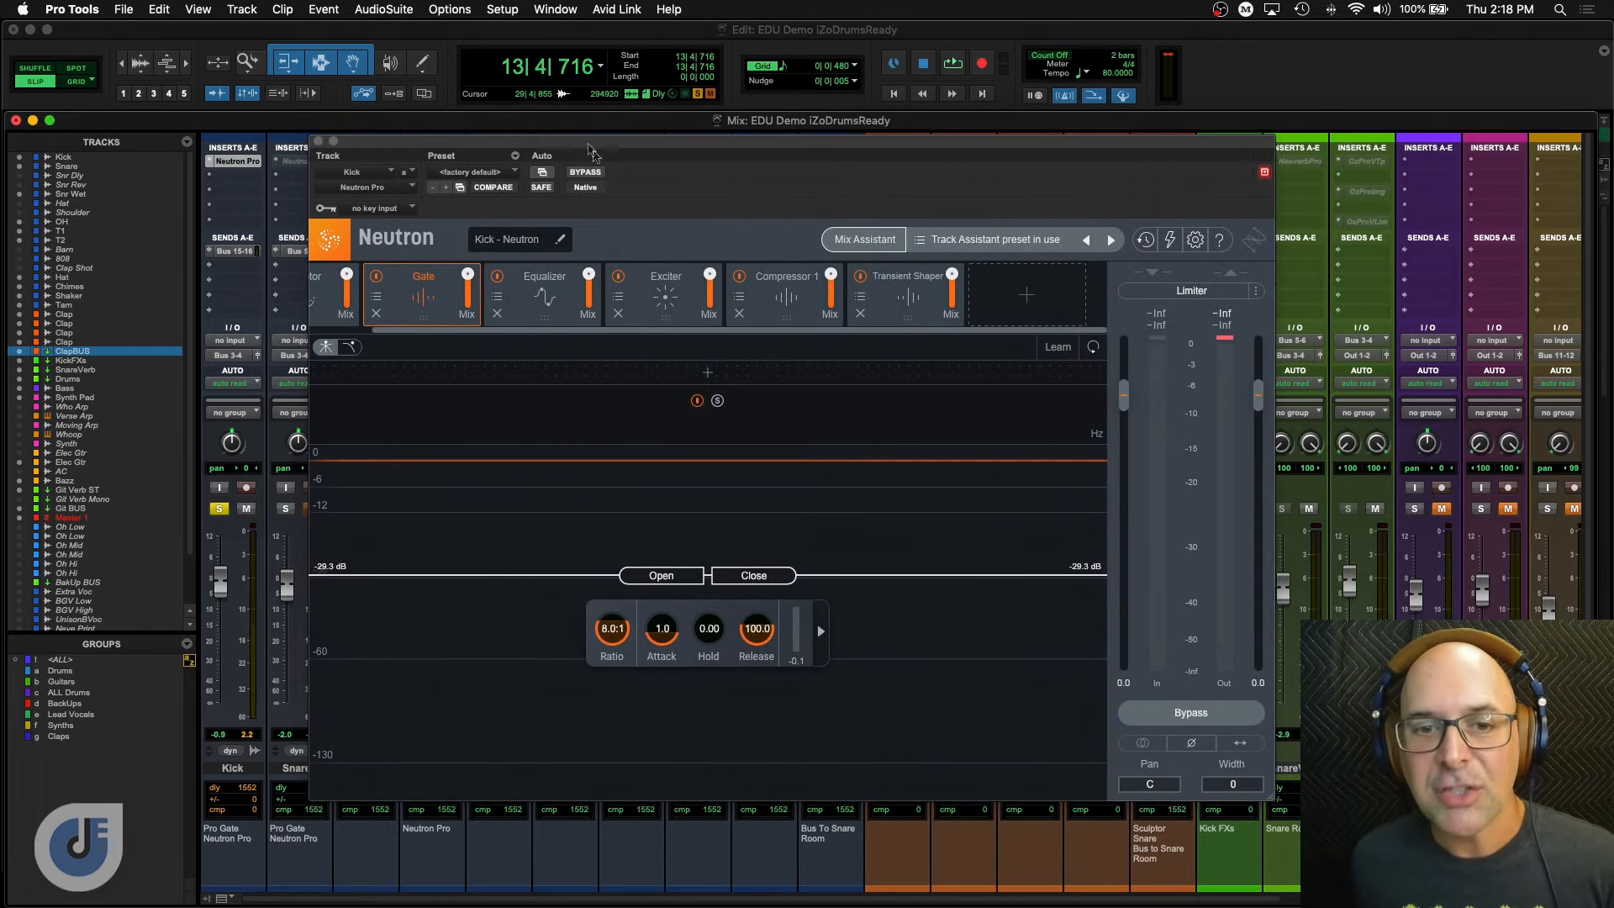
# Set the kick gate's Open threshold to -10.8 dB and its Close threshold to -40.8 dB during playback.
pyautogui.press('space')
pyautogui.moveTo(753, 575); pyautogui.dragTo(748, 657)
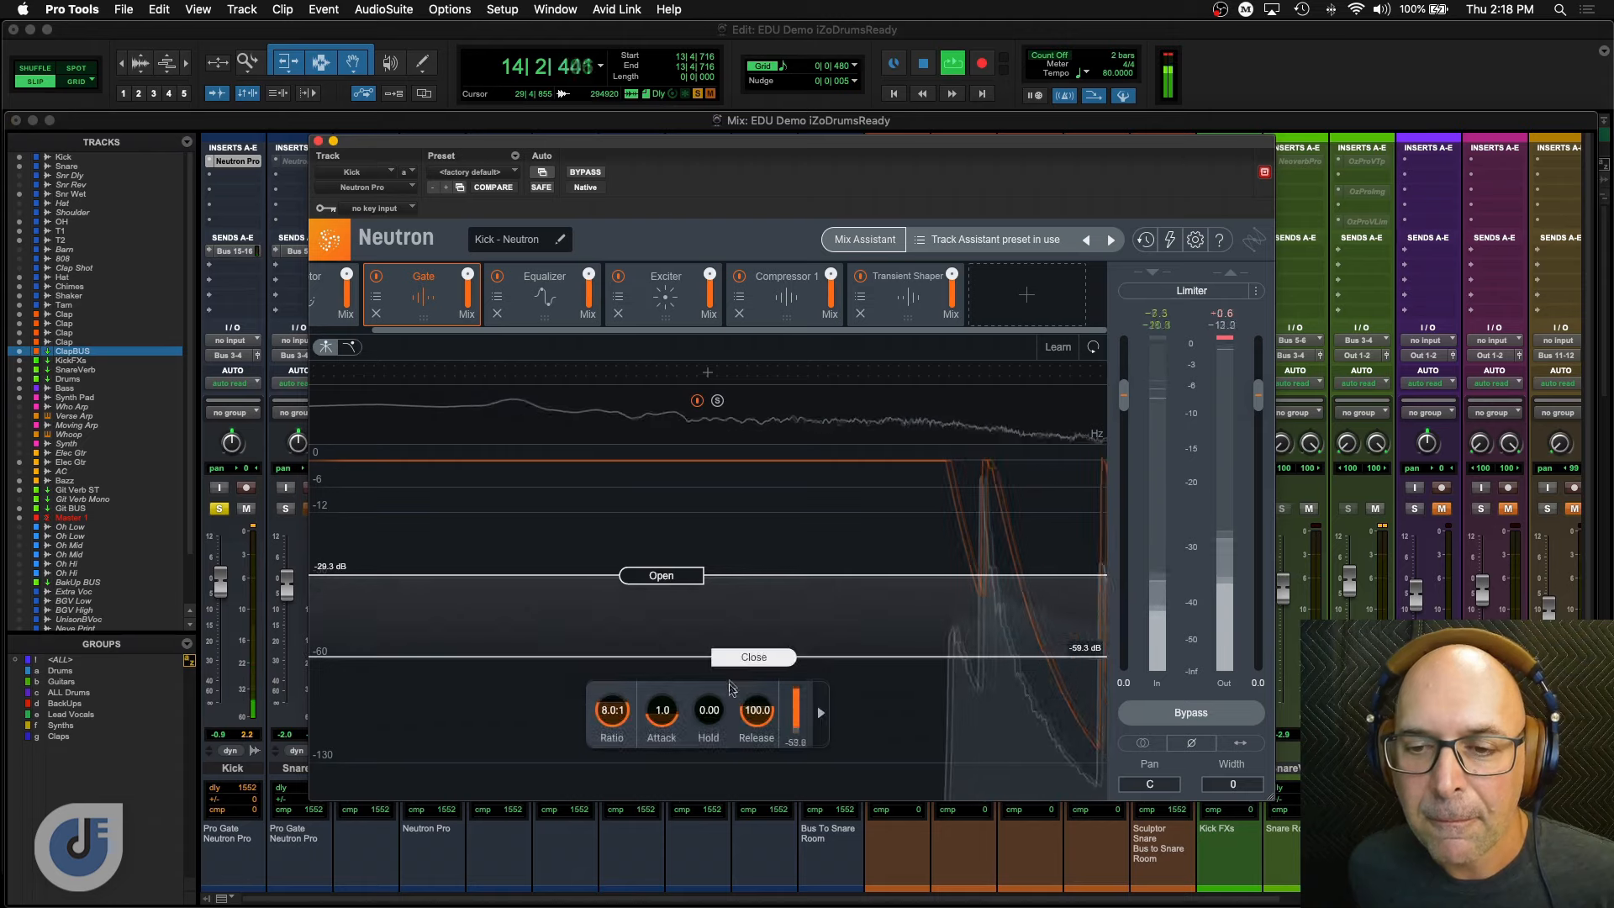
pyautogui.moveTo(661, 575); pyautogui.dragTo(660, 506)
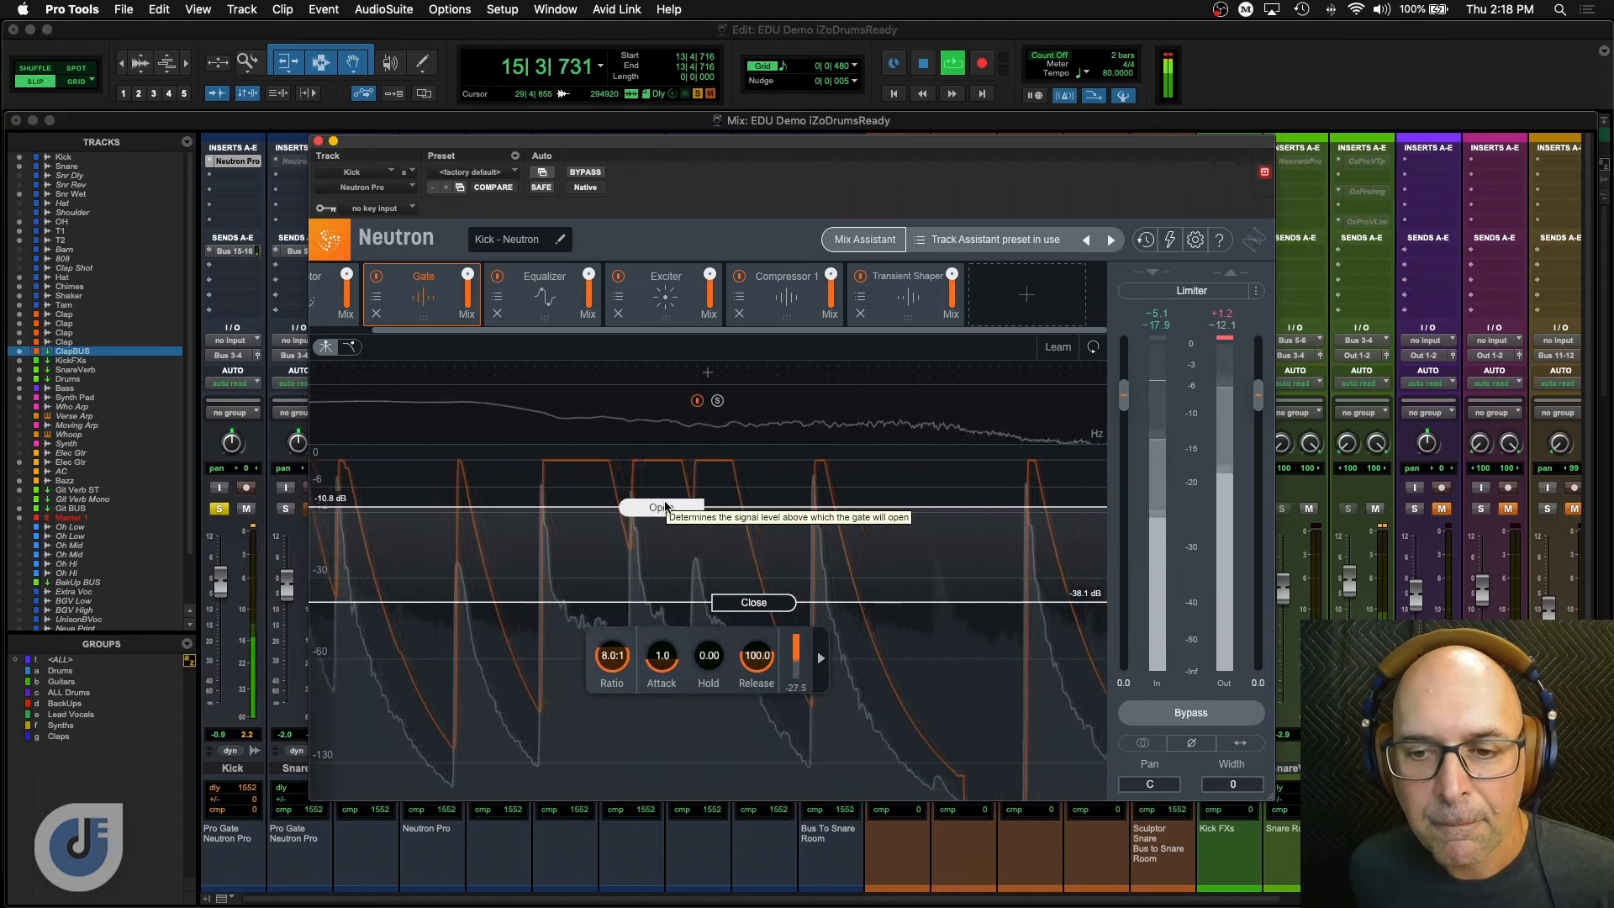
pyautogui.moveTo(729, 602); pyautogui.dragTo(729, 610)
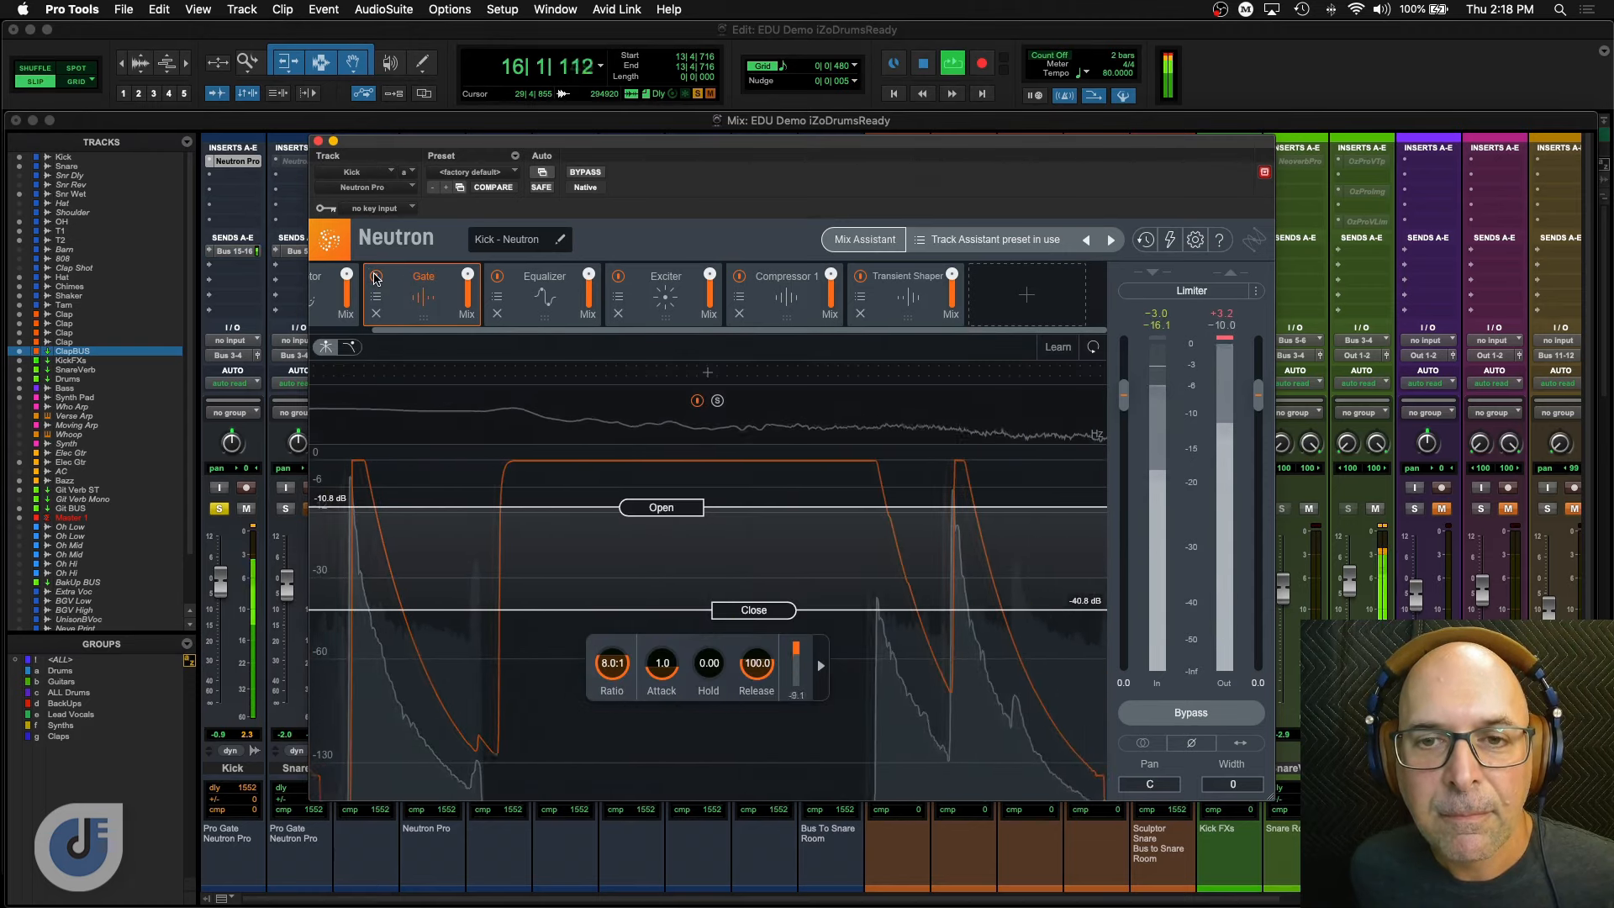
# Close the kick's Neutron window and raise the OH fader to -2.5 dB while the drums play.
pyautogui.click(318, 141)
pyautogui.moveTo(425, 605); pyautogui.dragTo(426, 597)
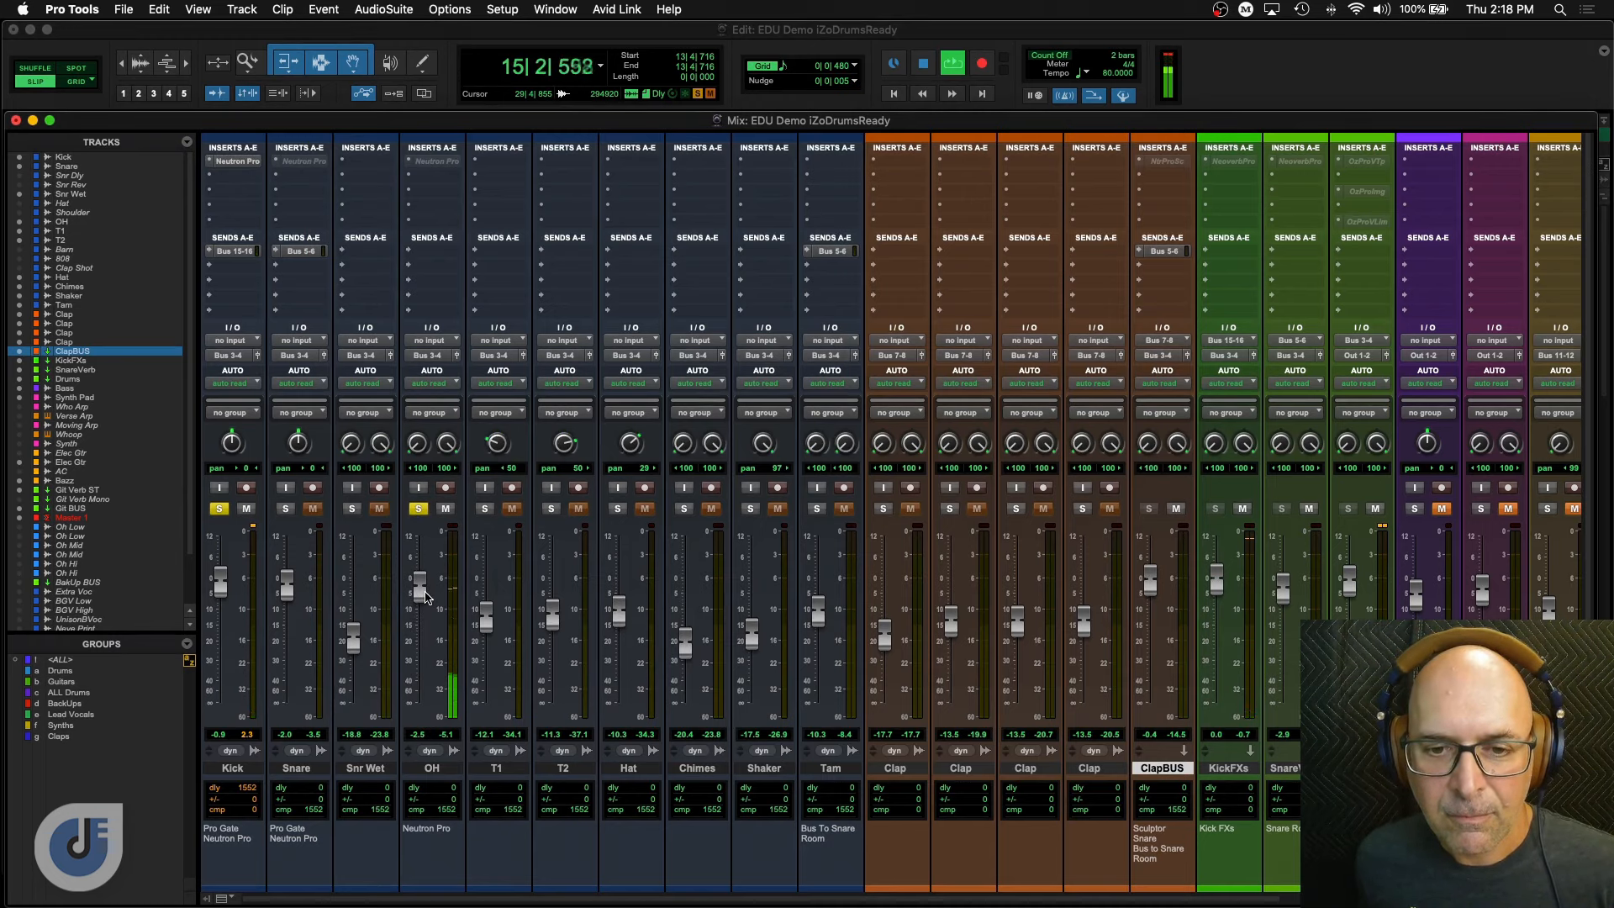
pyautogui.press('space')
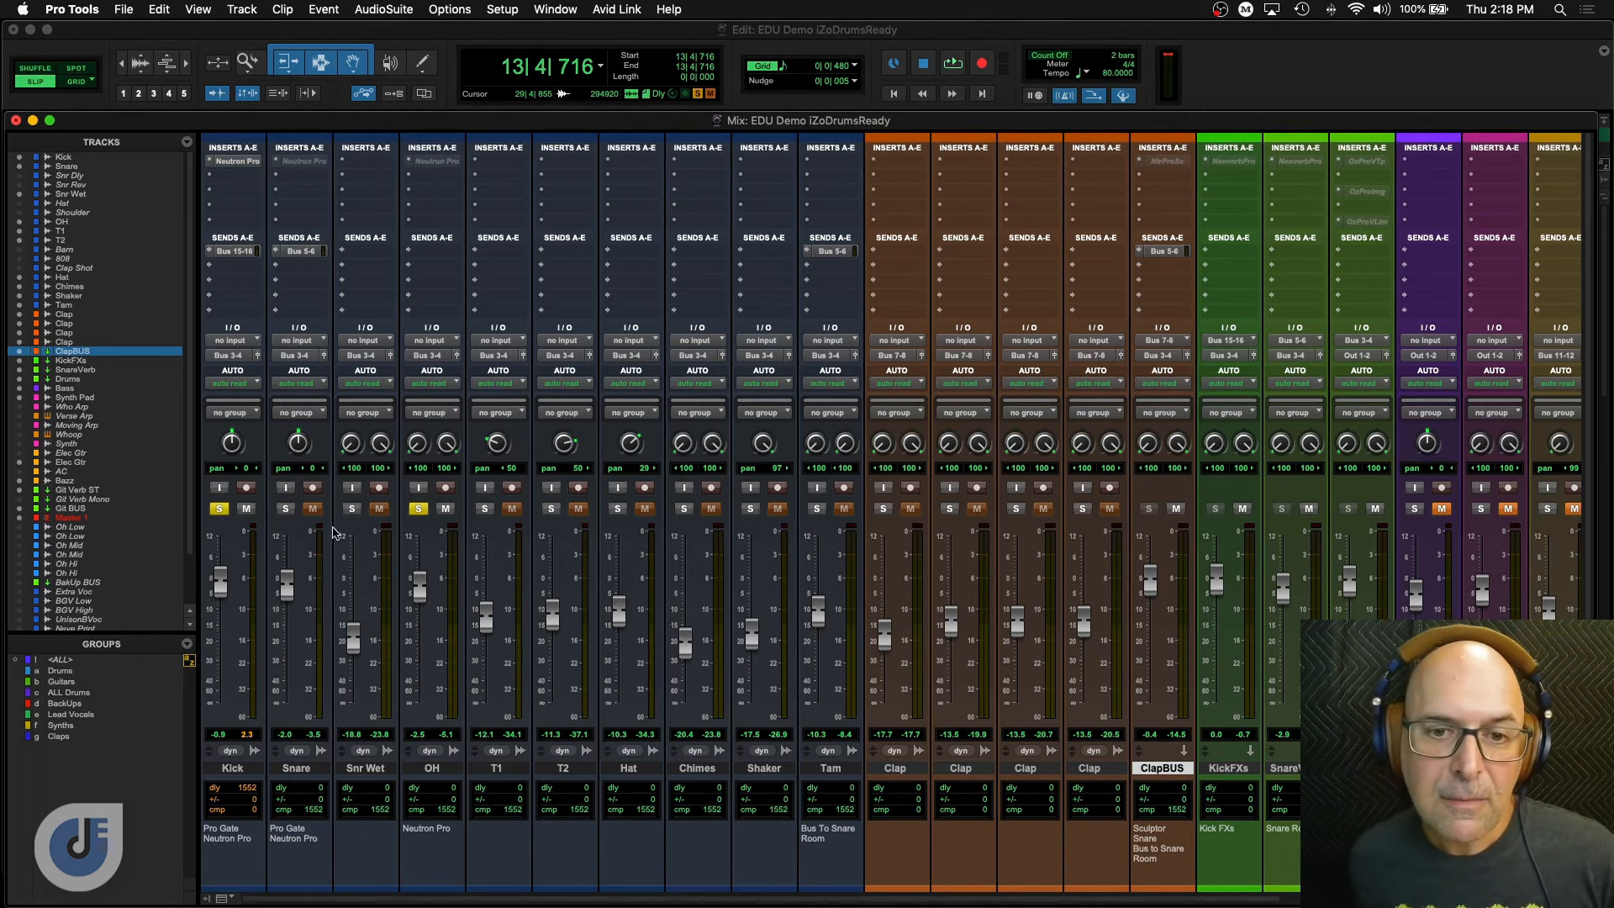
# Lower the Kick fader to -3.8 dB while auditioning it with the overheads.
pyautogui.click(219, 509)
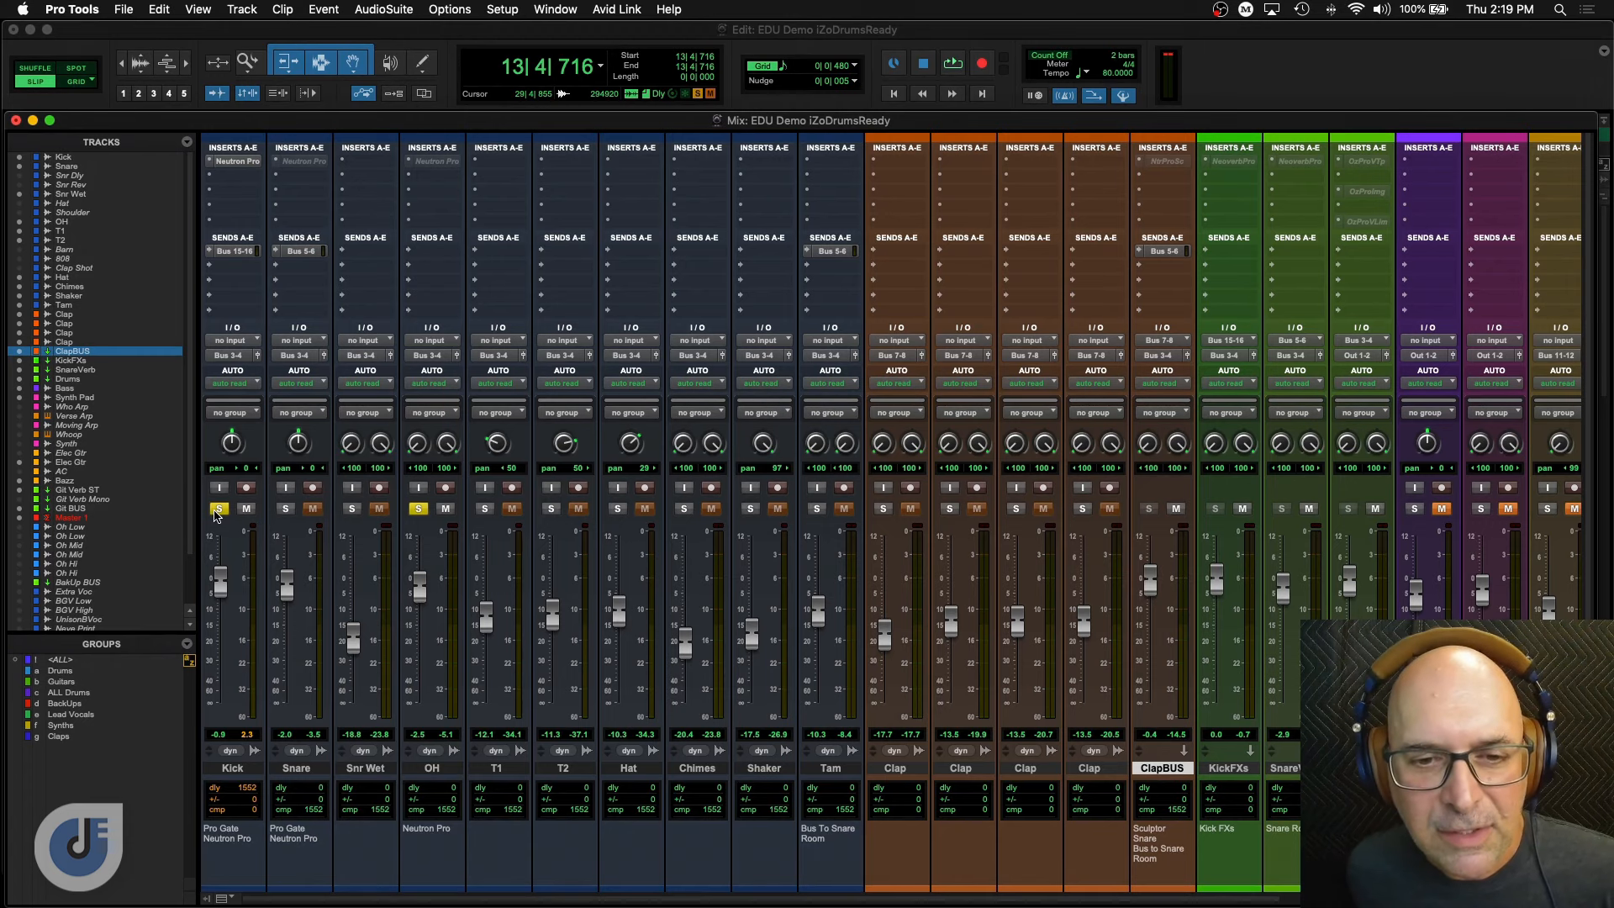
pyautogui.press('space')
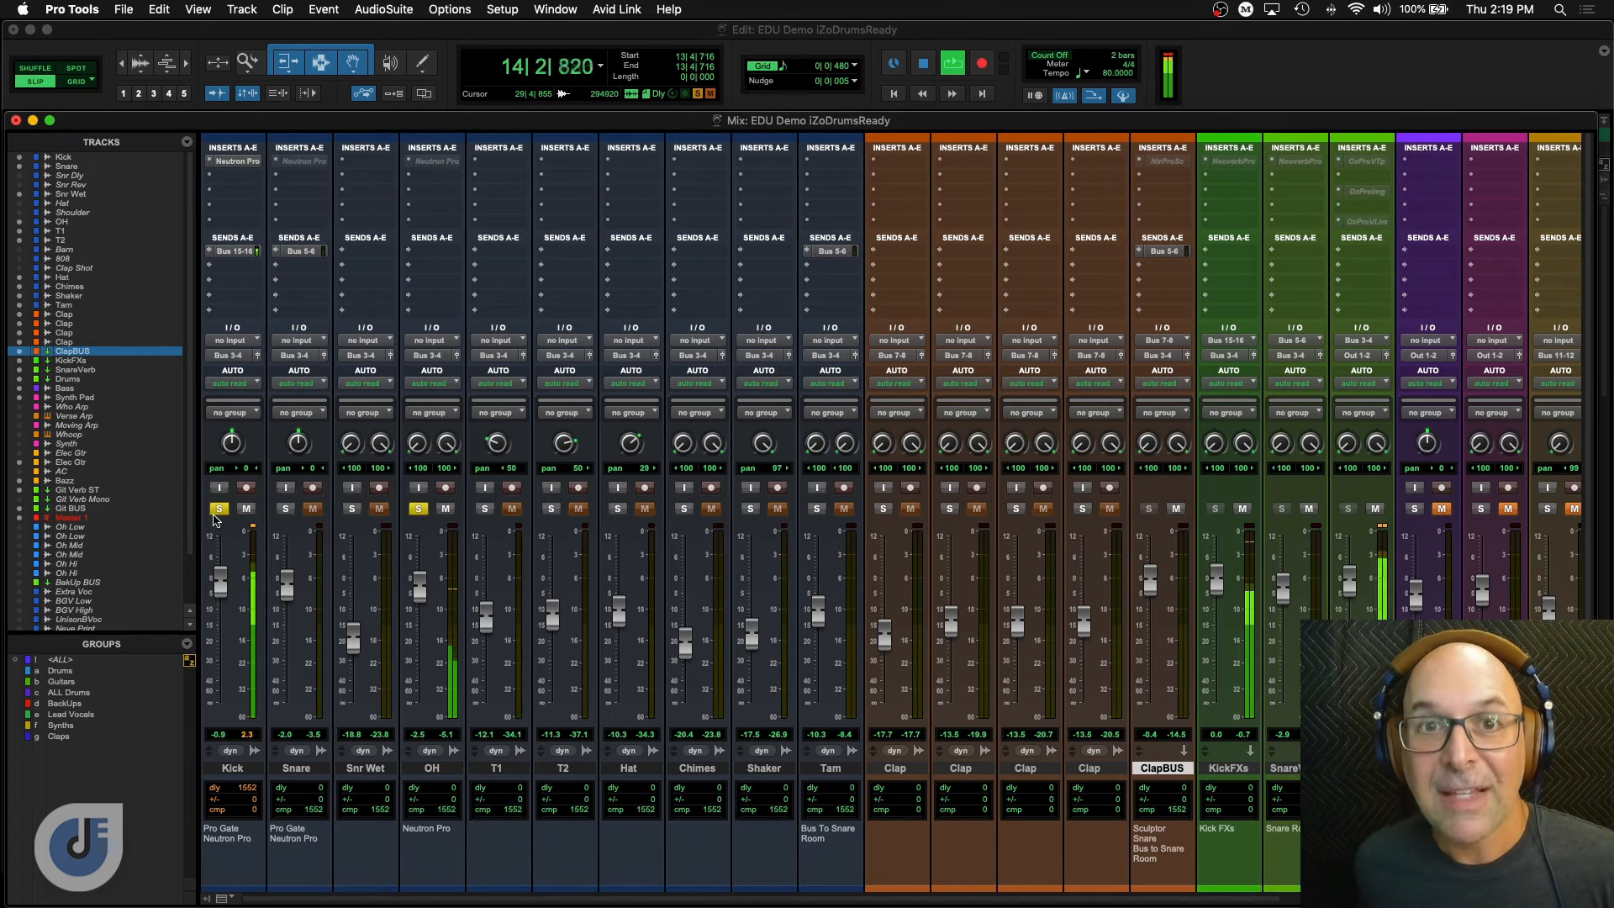
pyautogui.moveTo(220, 581); pyautogui.dragTo(219, 594)
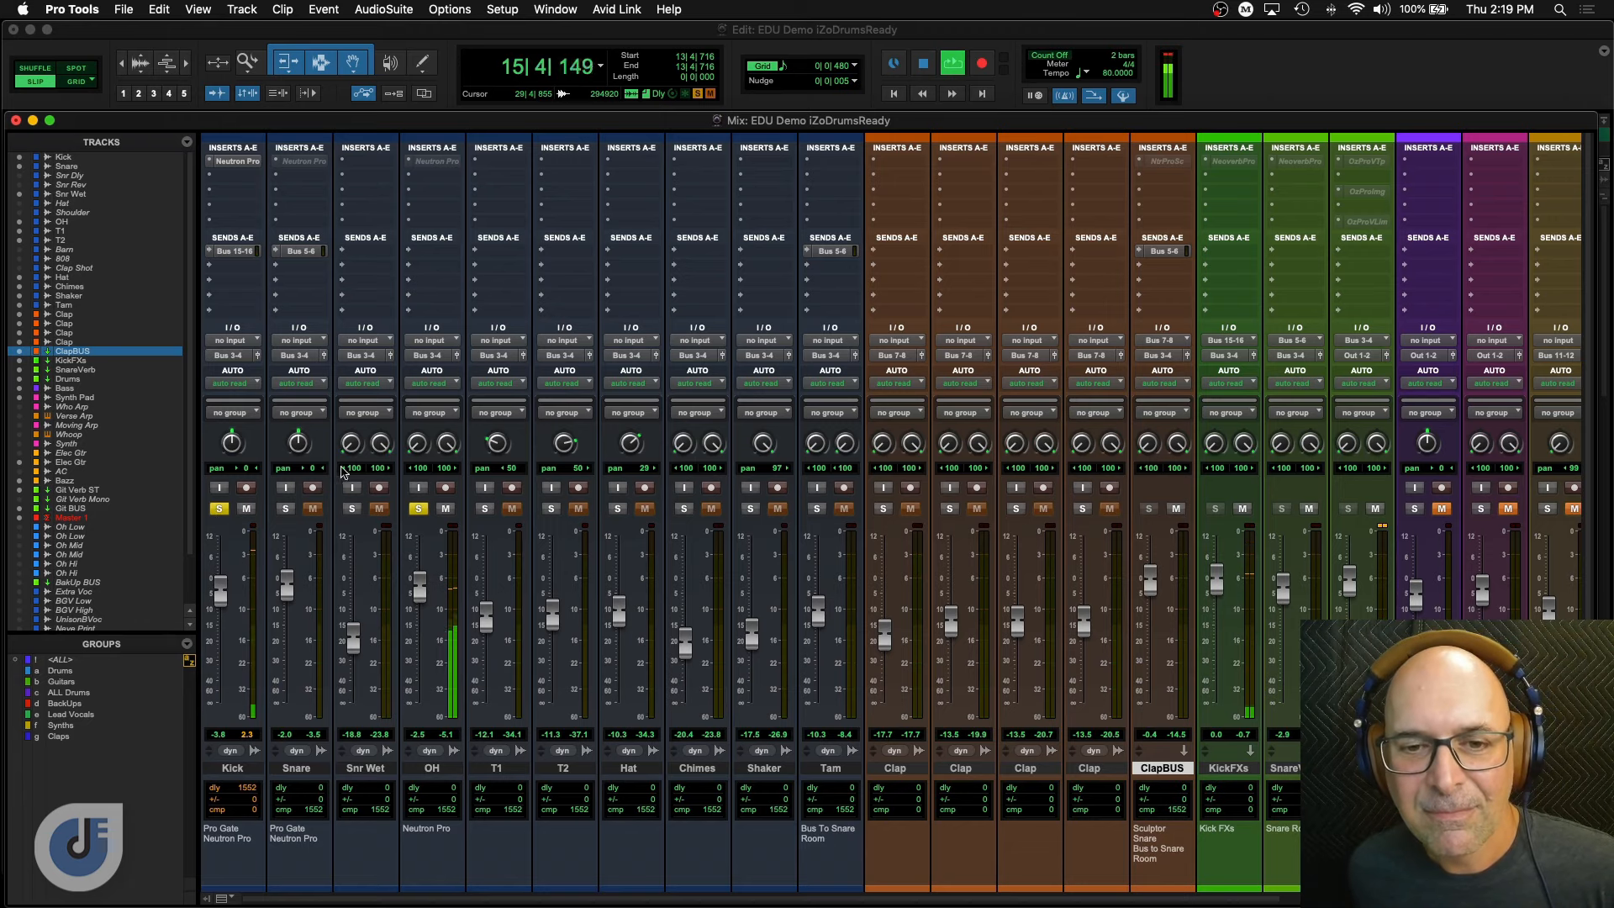
pyautogui.press('space')
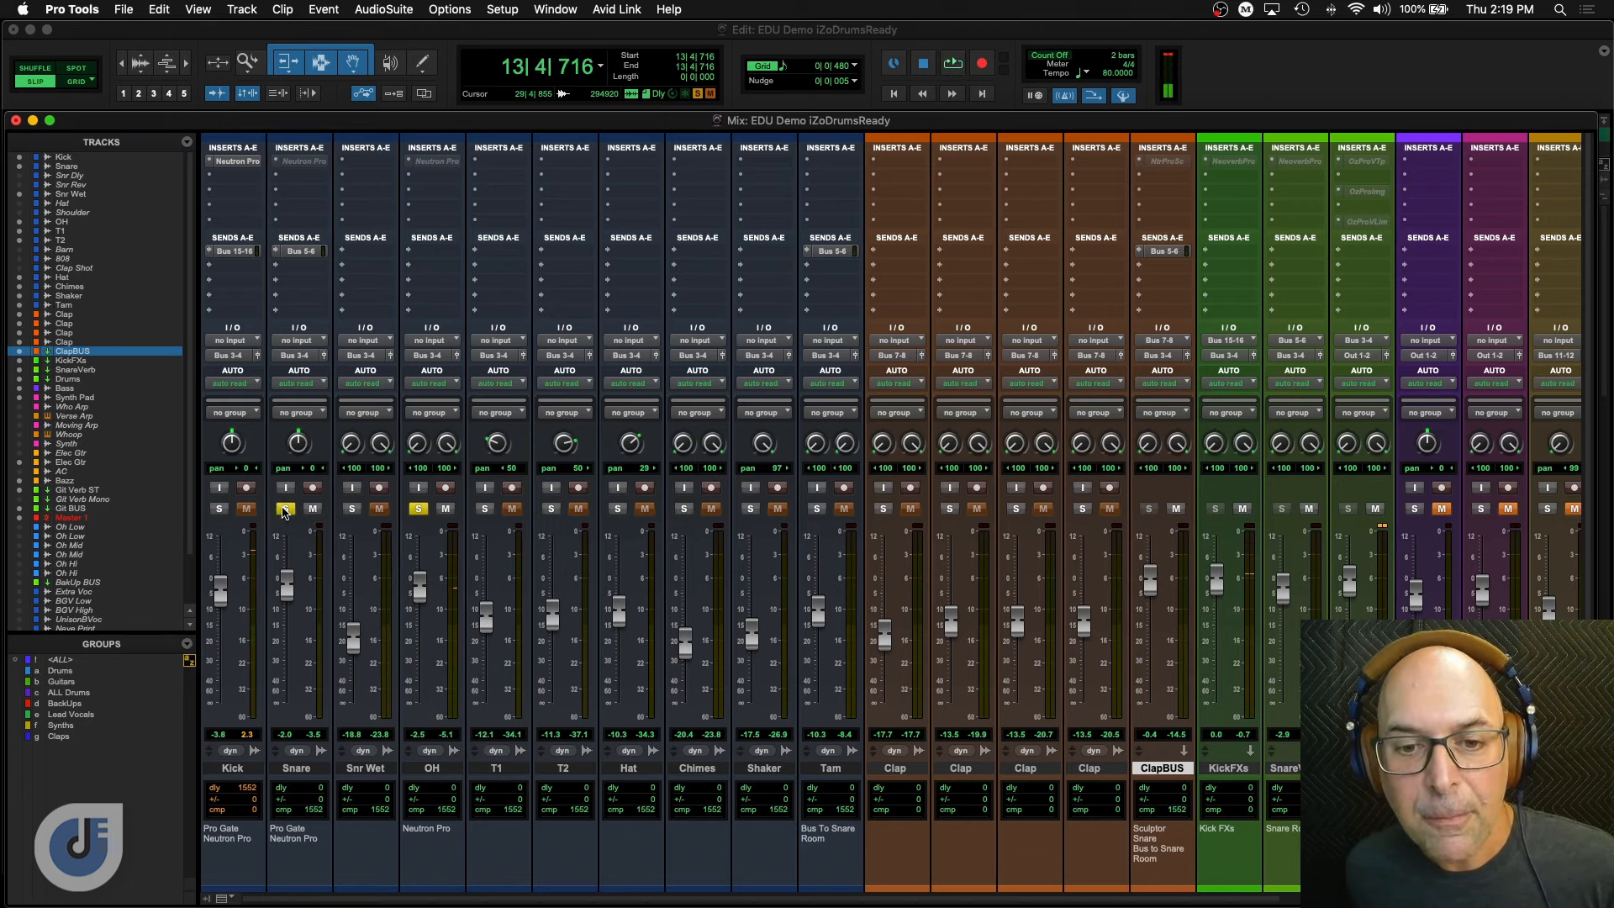
# Solo only the Snare track, without the overheads, and raise its fader to -0.9 dB during playback.
pyautogui.press('space')
pyautogui.click(418, 509)
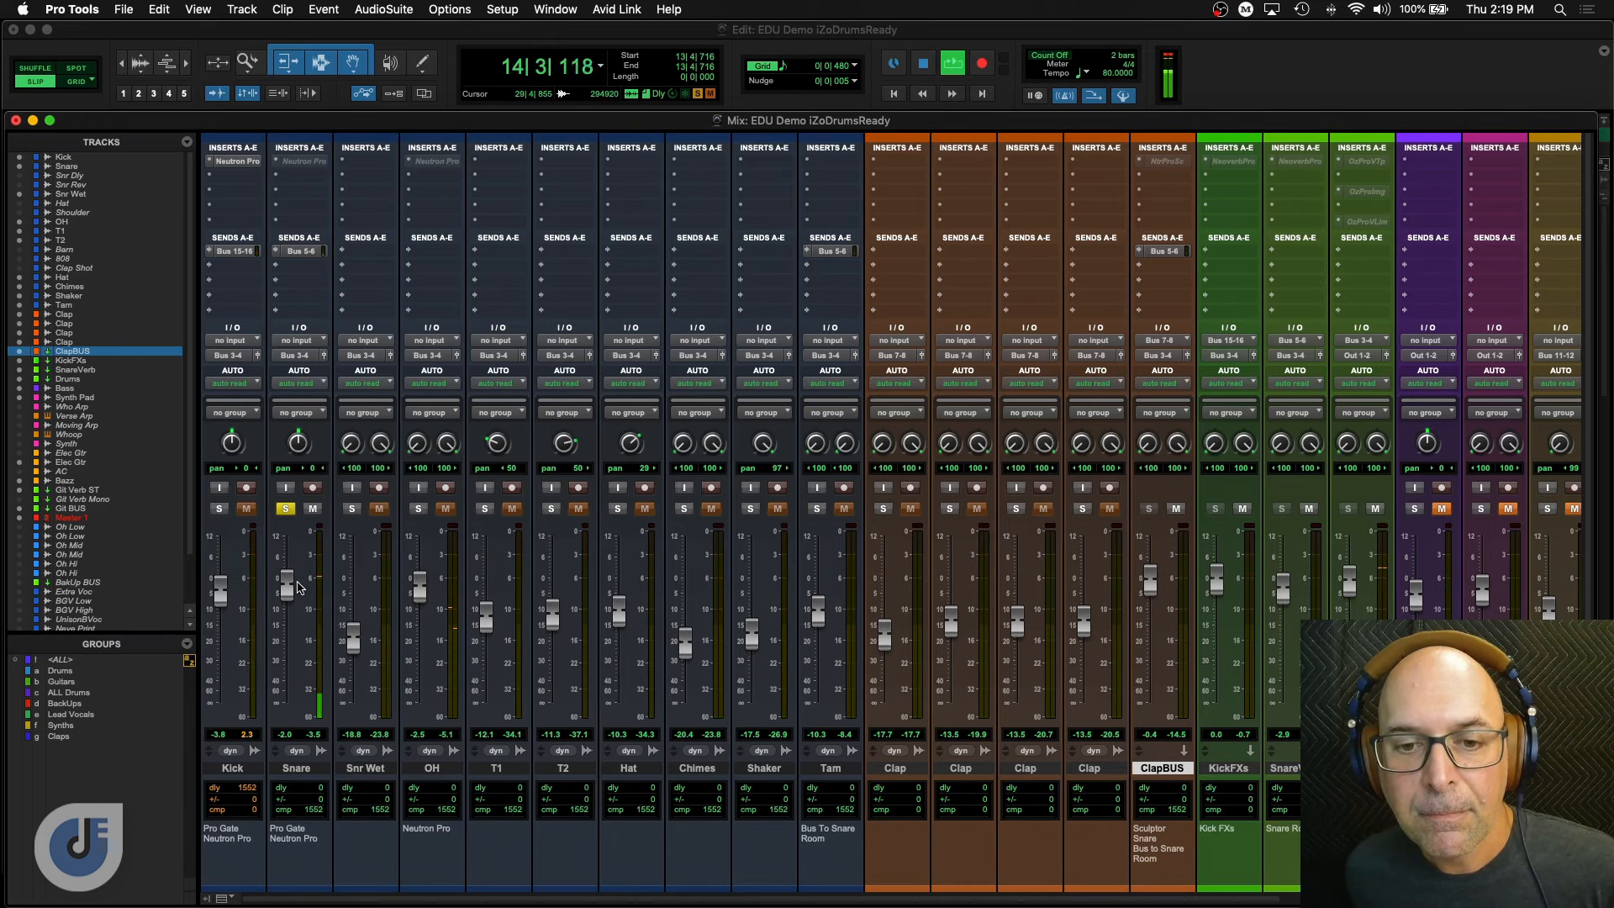
pyautogui.moveTo(288, 587); pyautogui.dragTo(288, 583)
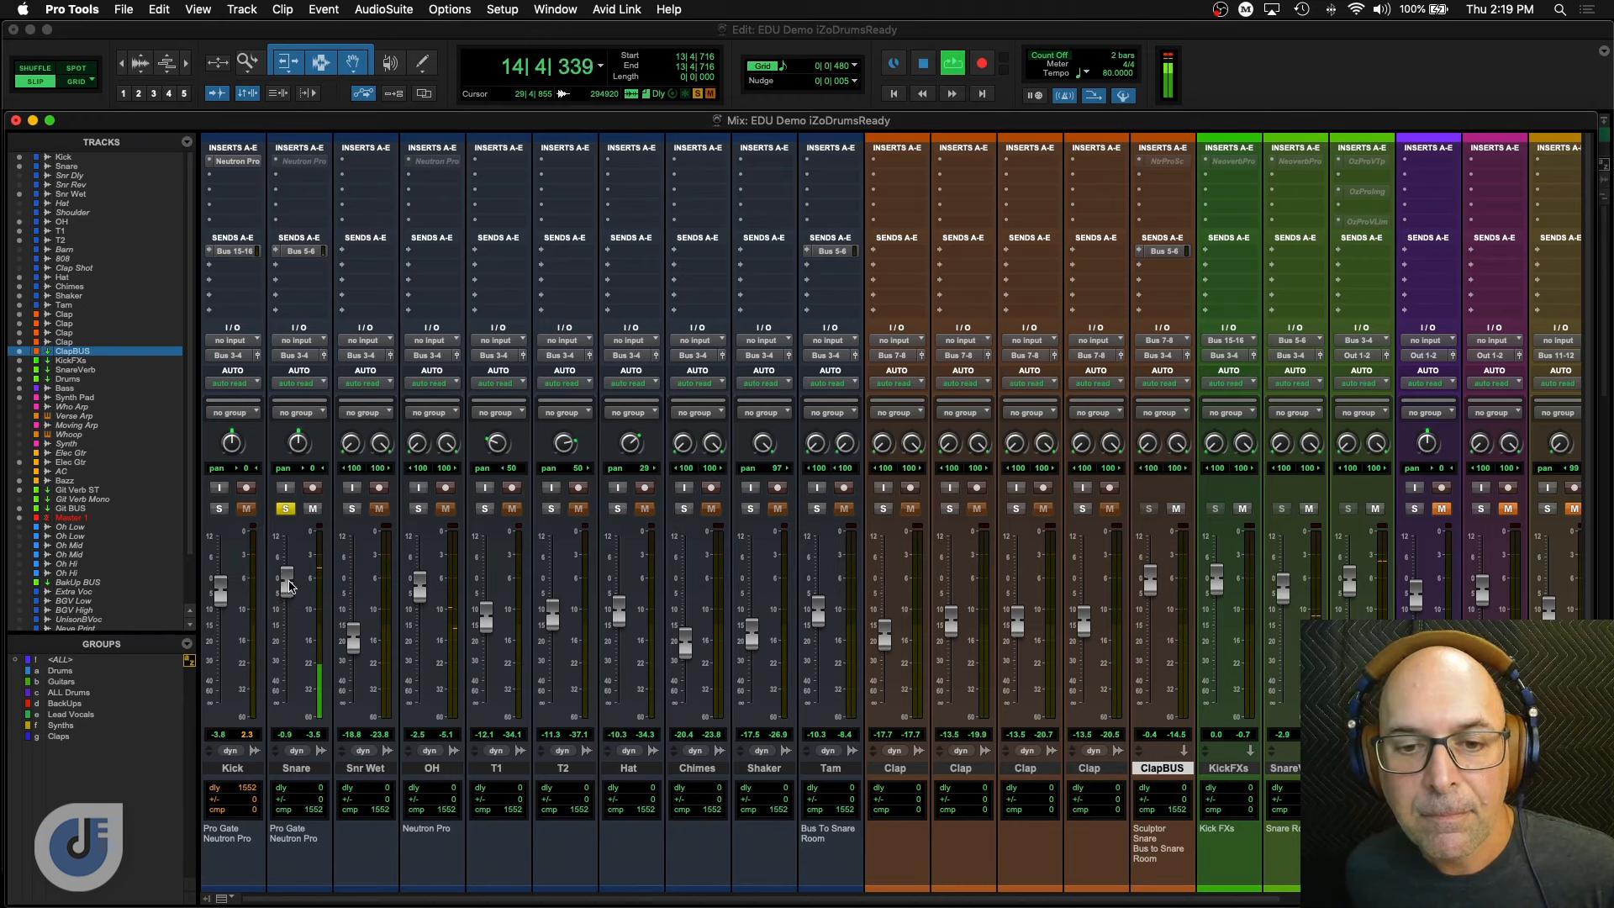
# Activate and open the Neutron Pro insert on the Snare track and start its Mix Assistant for the track.
pyautogui.keyDown('ctrl'); pyautogui.keyDown('super'); pyautogui.click(307, 160); pyautogui.keyUp('super'); pyautogui.keyUp('ctrl')
pyautogui.press('space')
pyautogui.click(305, 160)
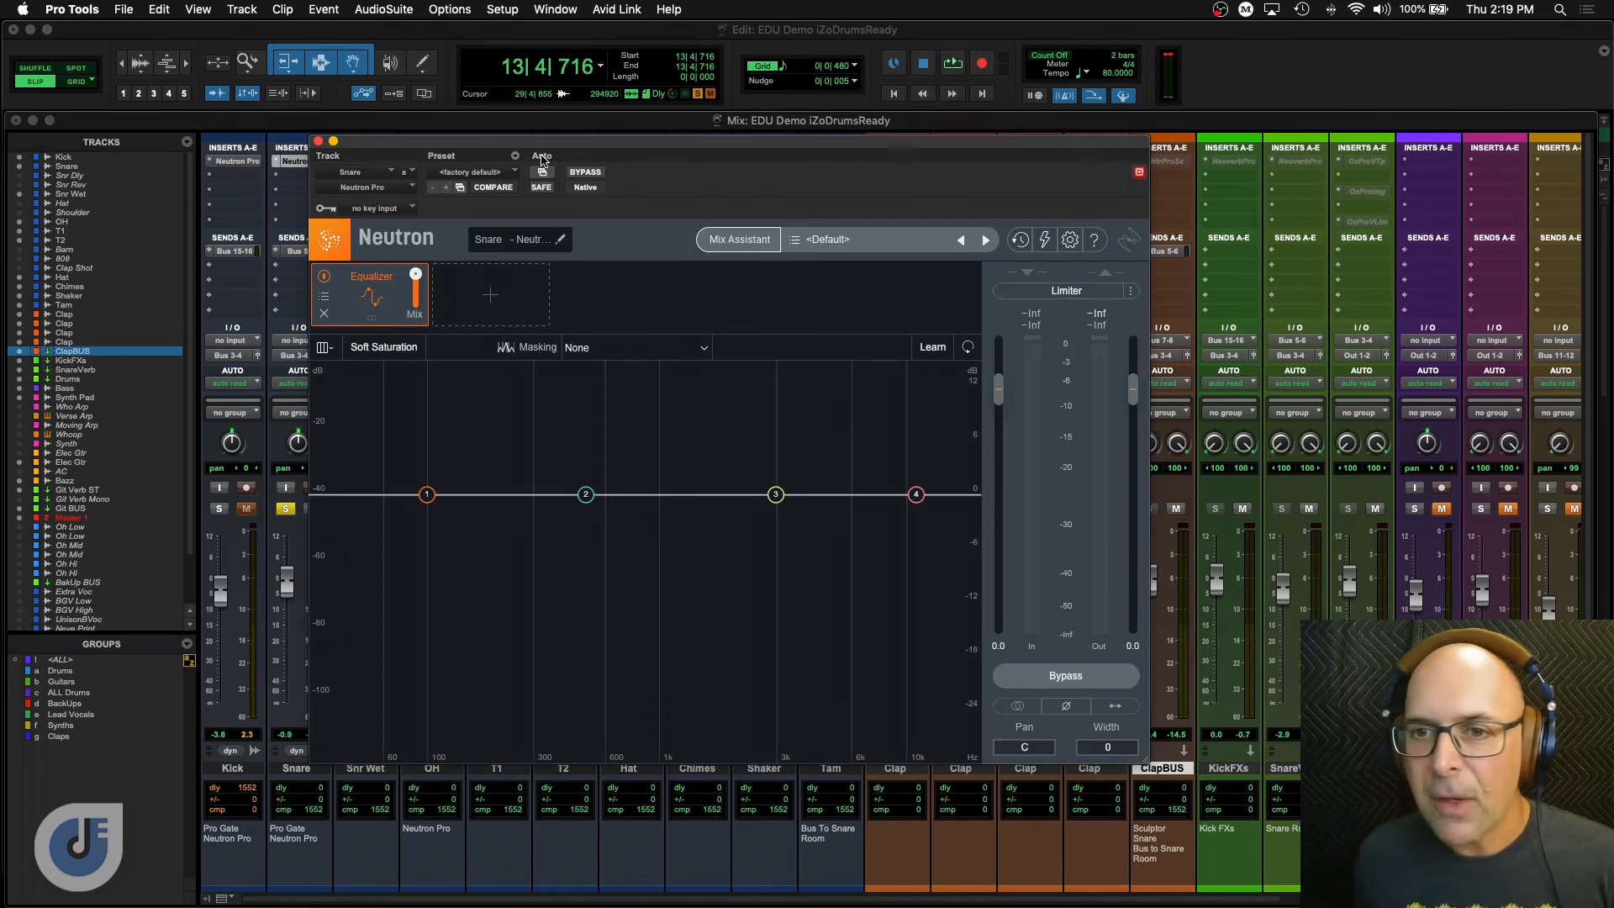
pyautogui.click(739, 240)
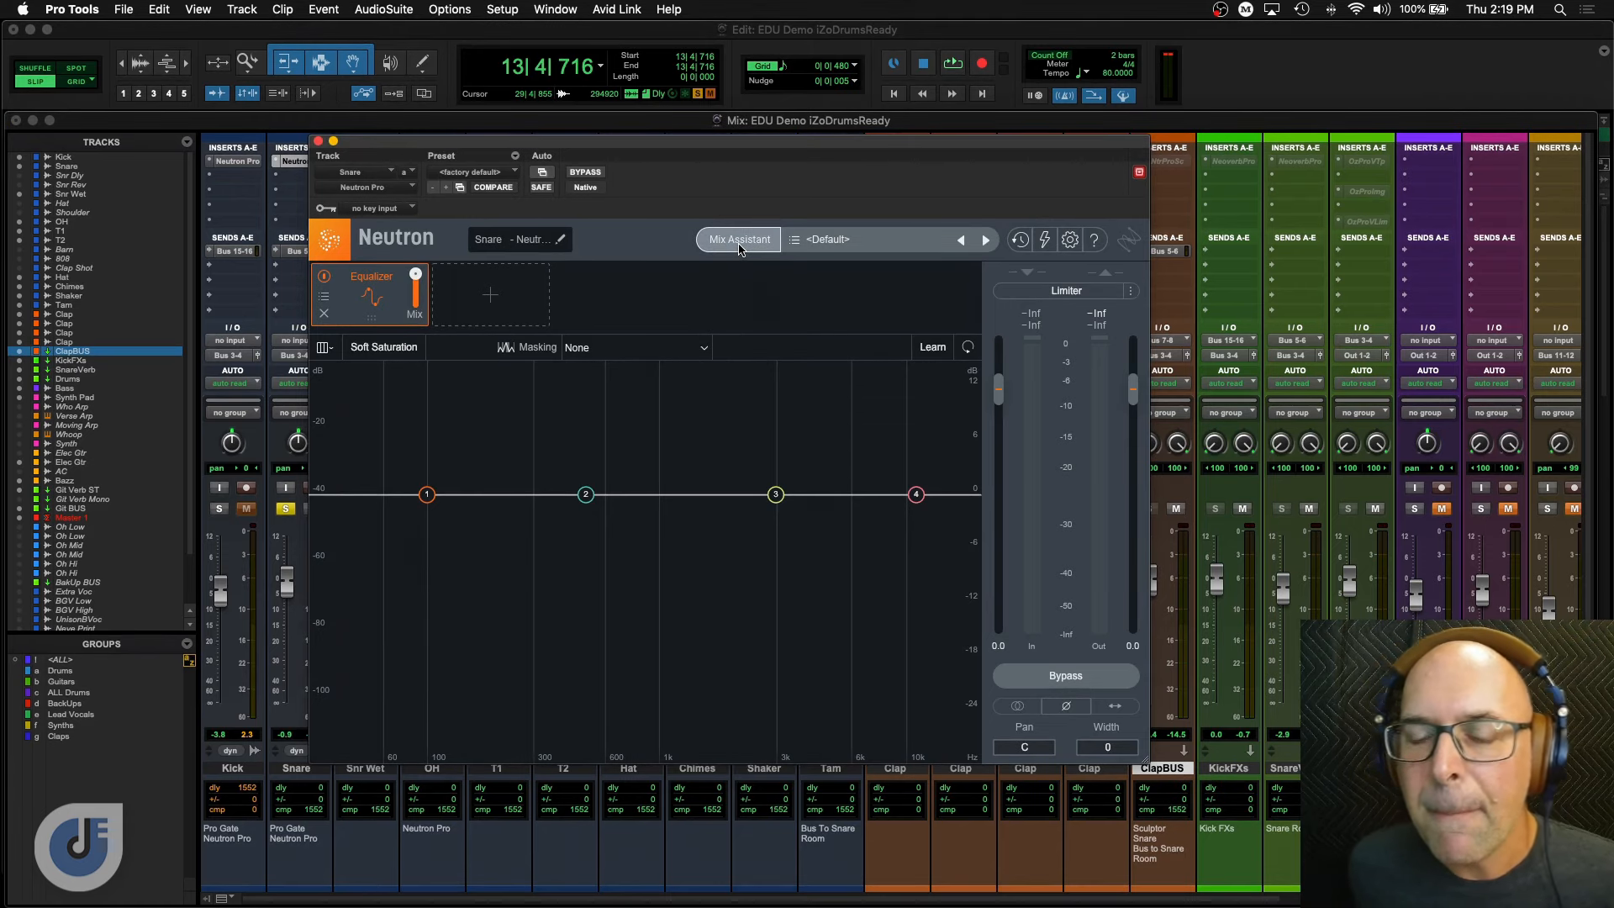
pyautogui.click(740, 713)
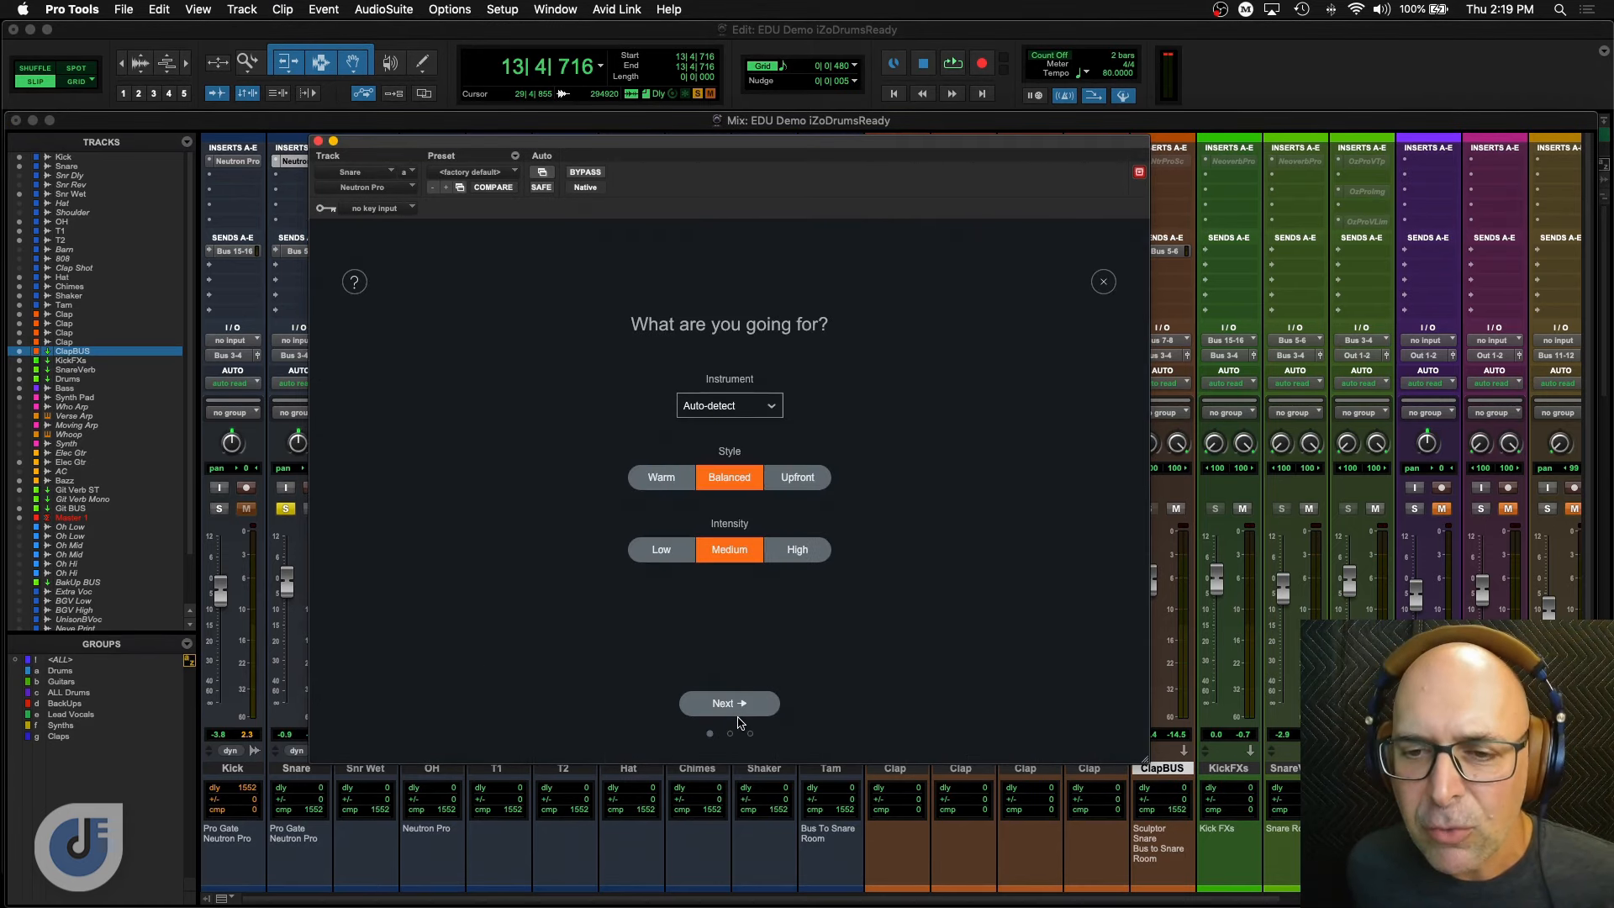
# Set the Mix Assistant to Snare with the Upfront style, let it analyze the playing snare, and accept its suggestion.
pyautogui.click(742, 405)
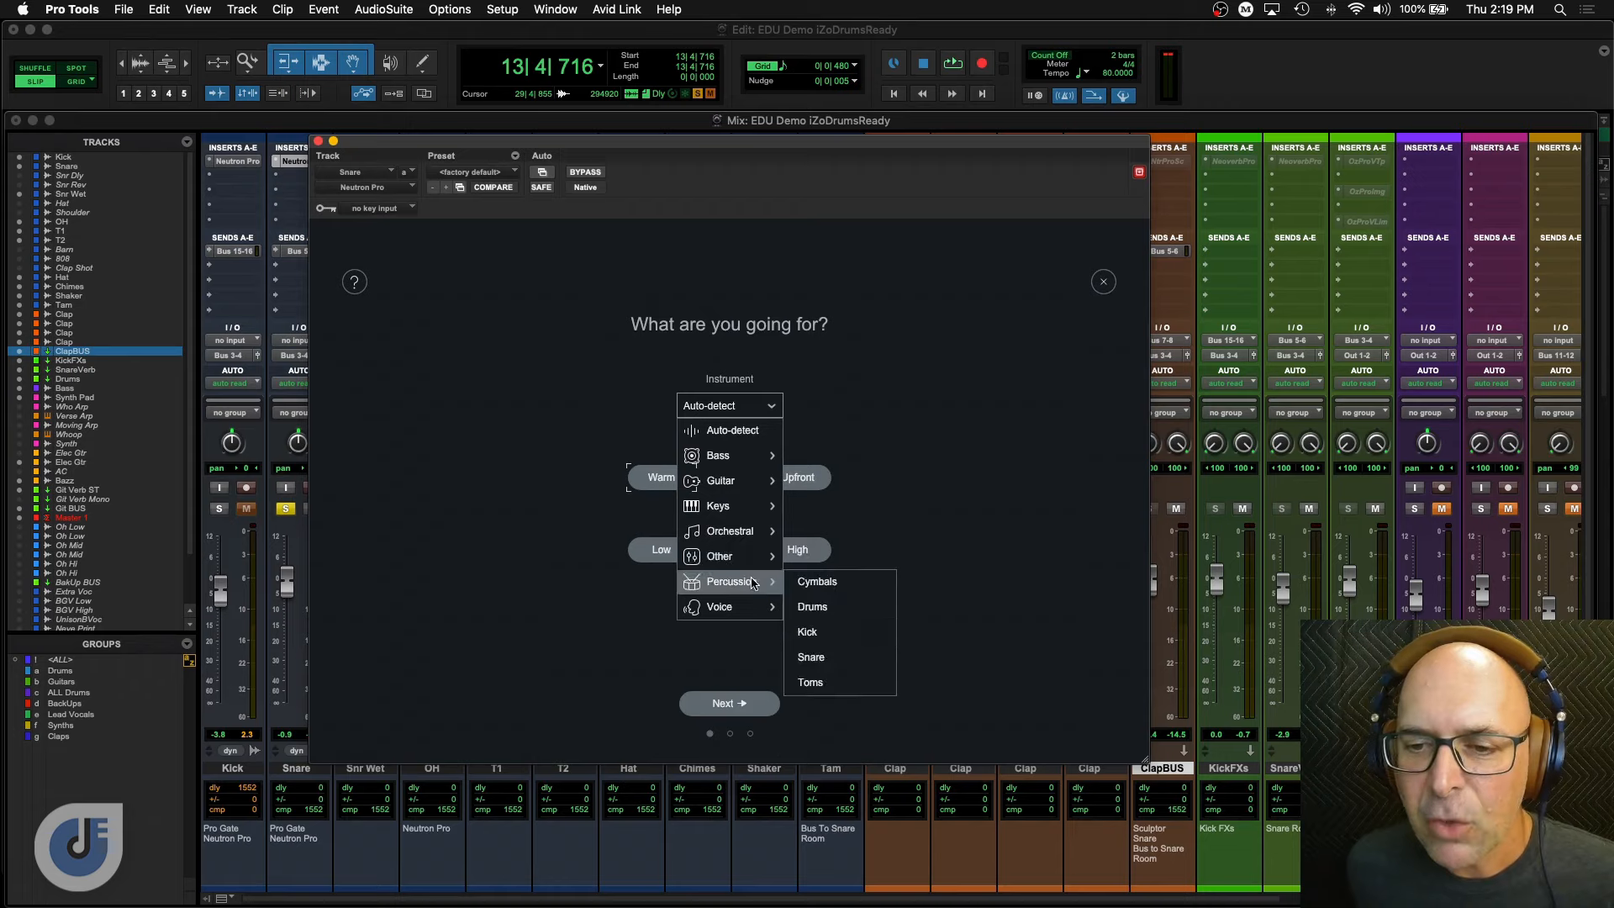
pyautogui.click(836, 658)
pyautogui.click(785, 480)
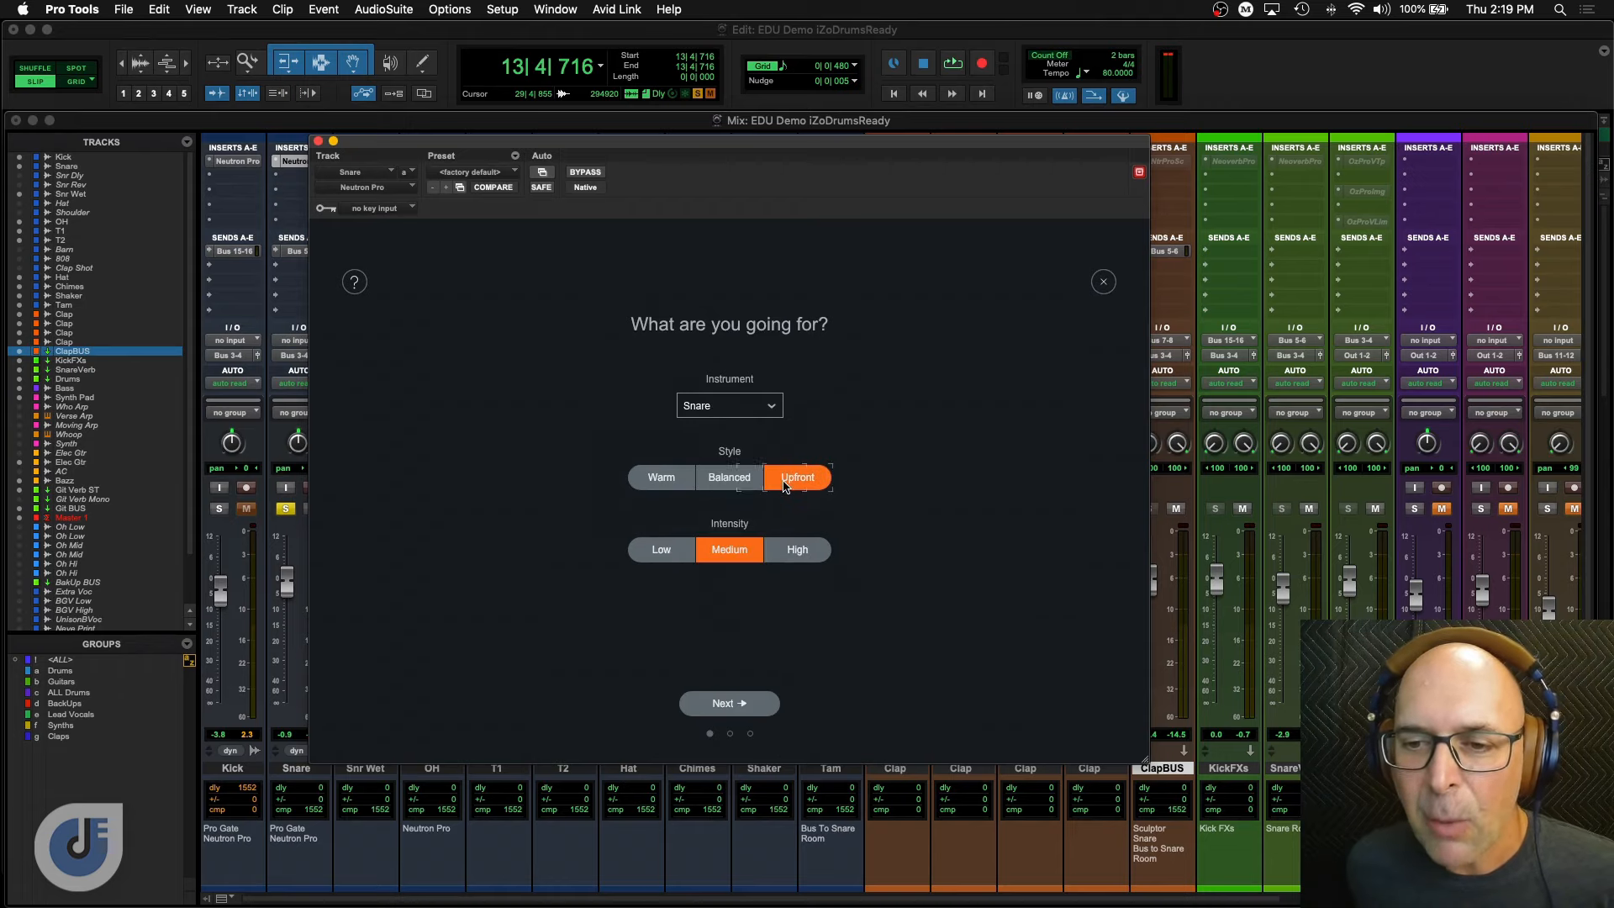
pyautogui.click(756, 706)
pyautogui.press('space')
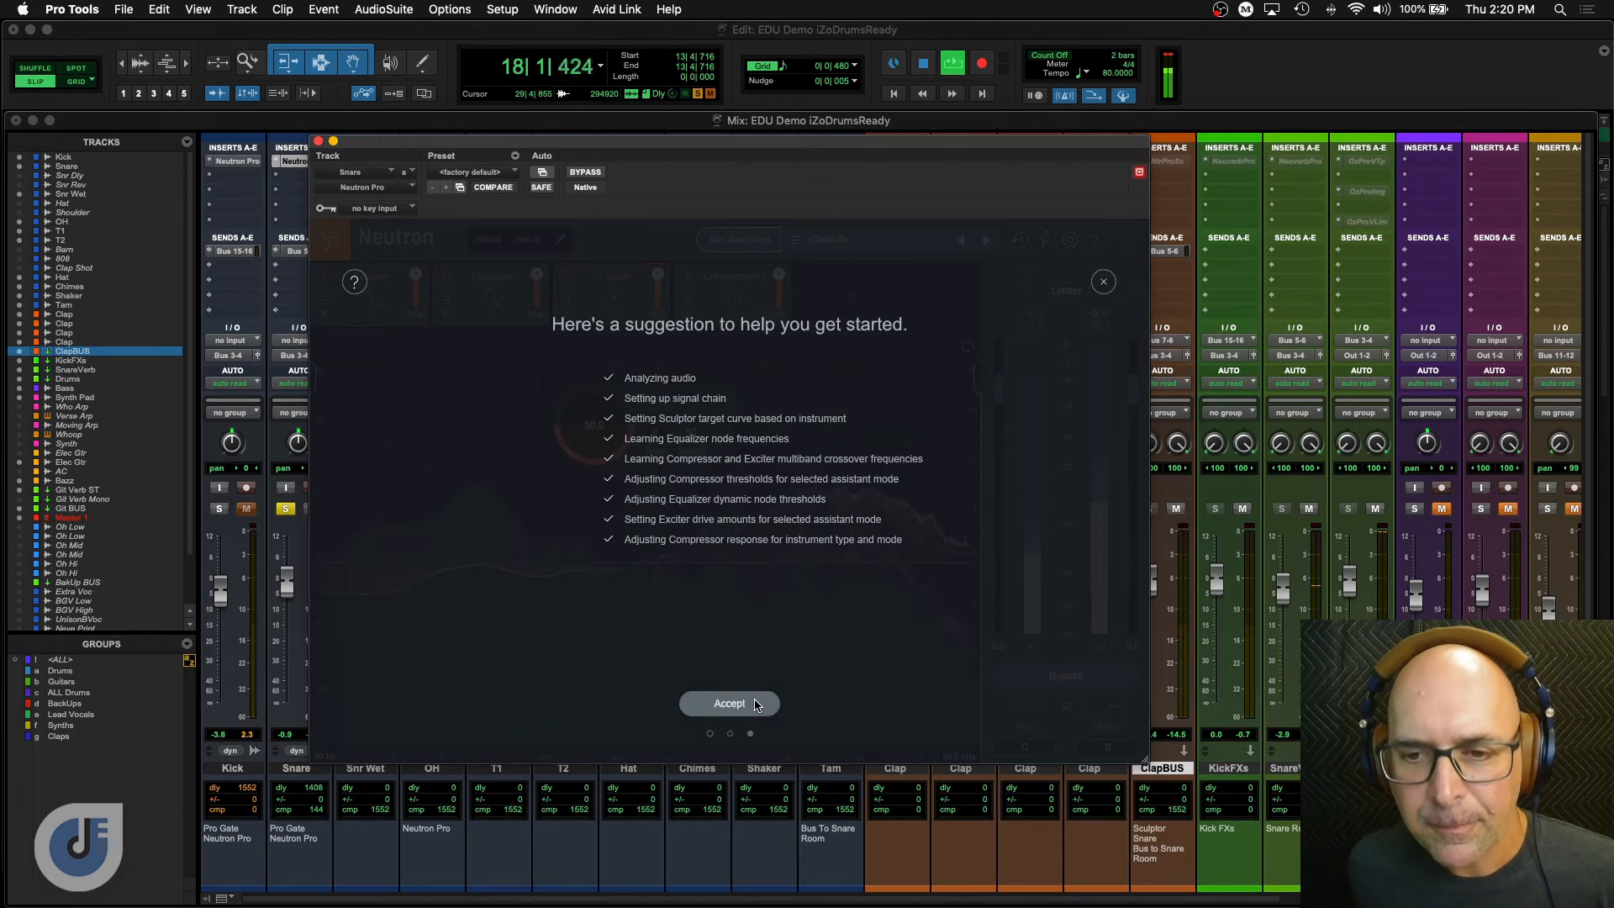
pyautogui.click(755, 704)
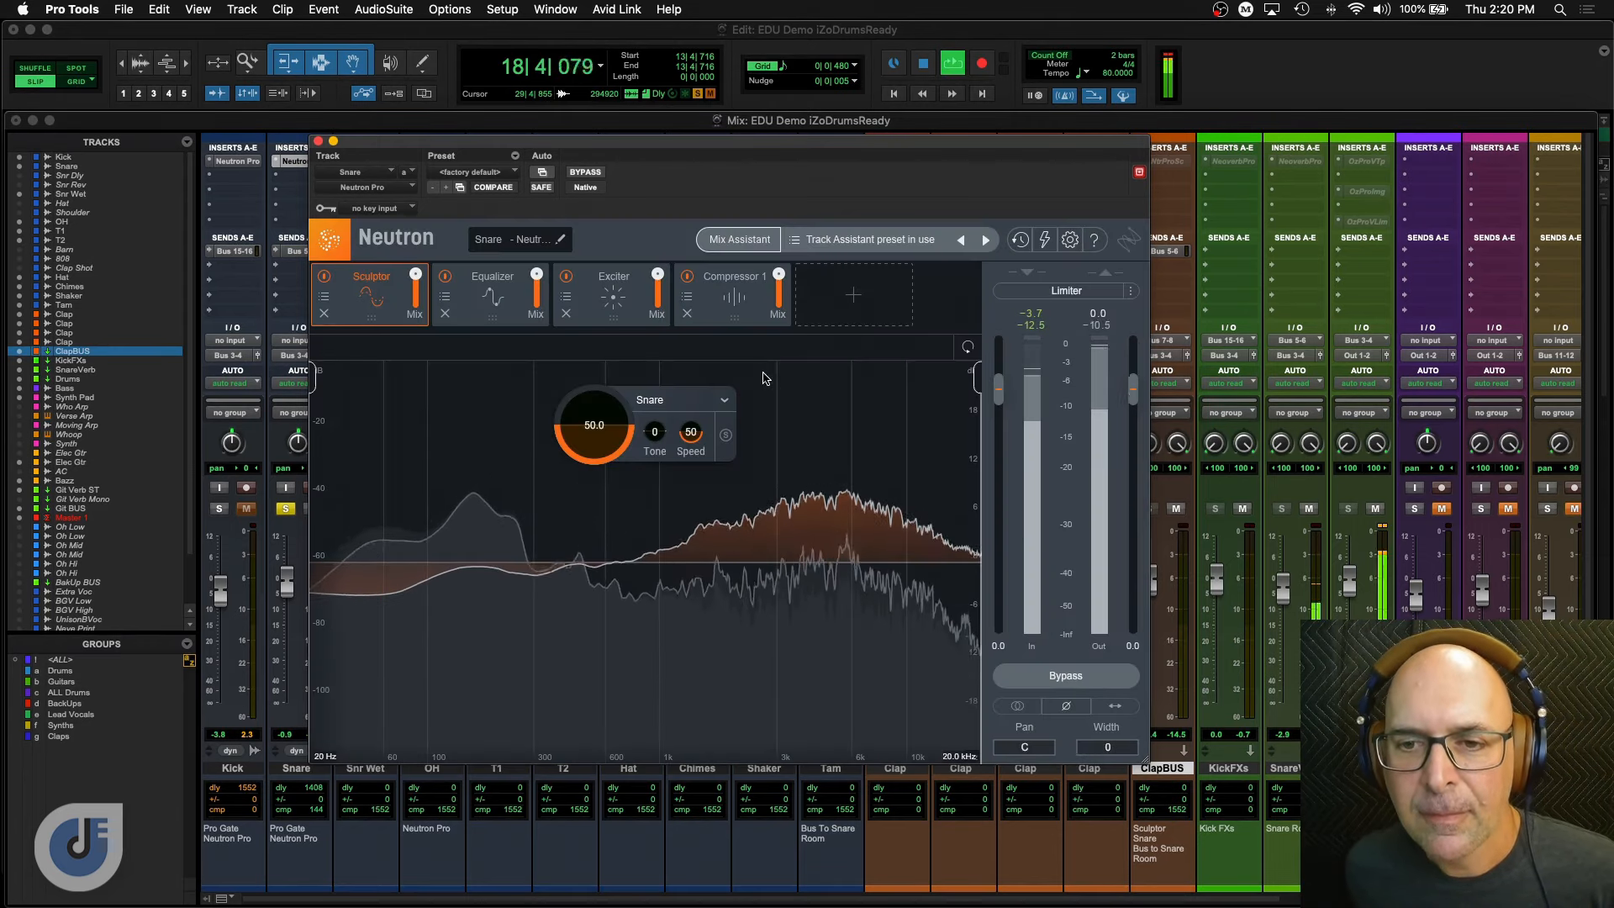
pyautogui.press('space')
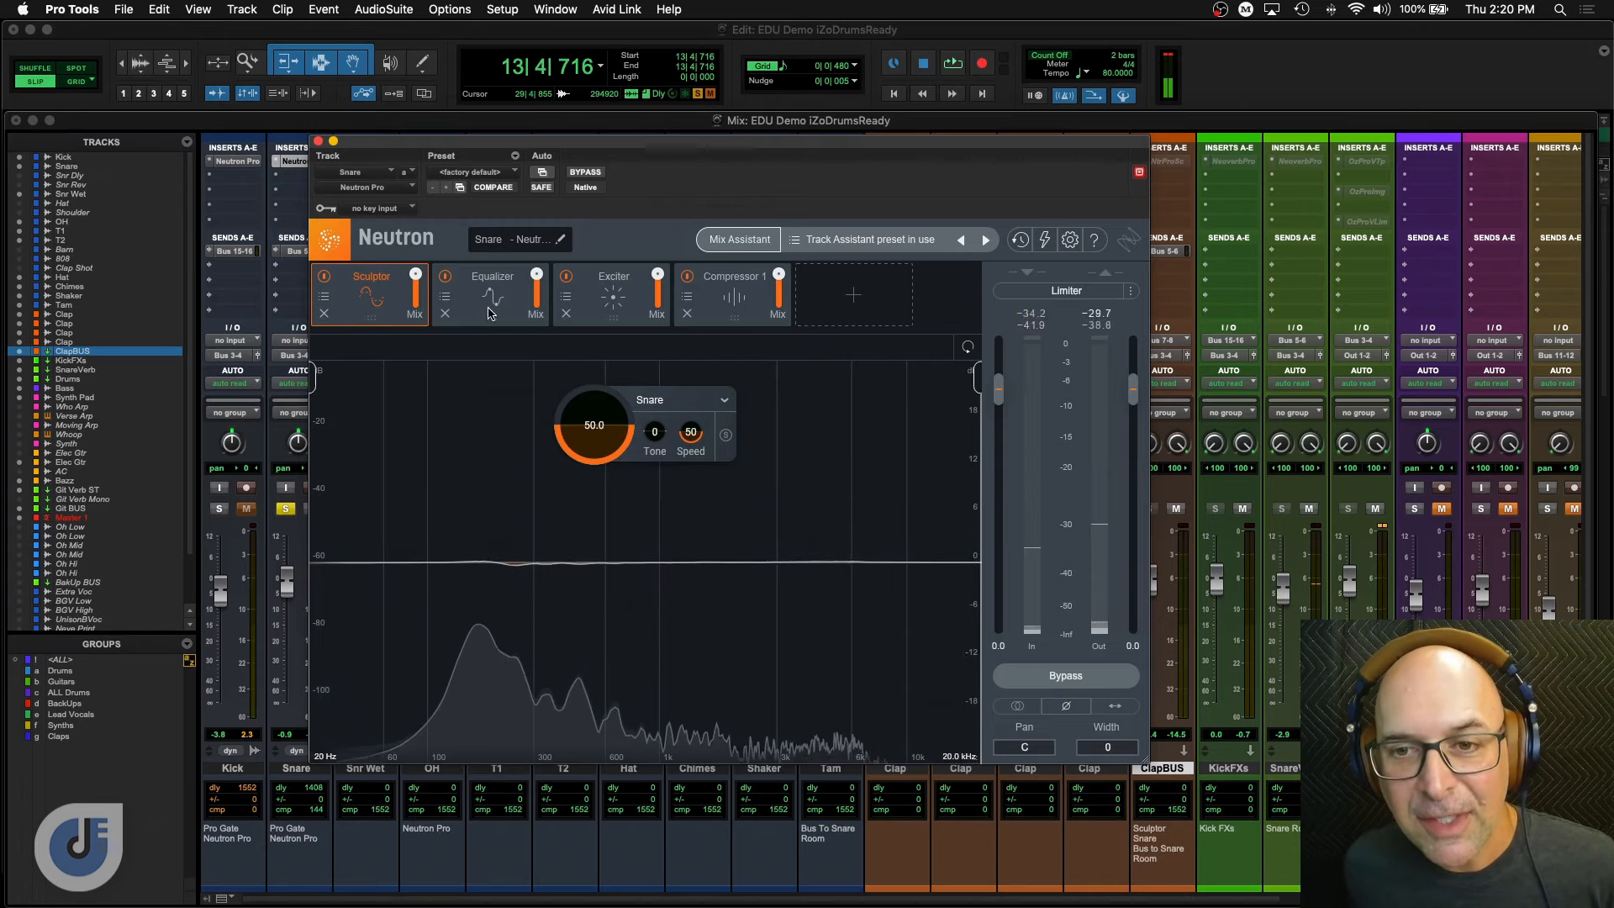
# Add a Gate module to the snare's Neutron chain and place it between the Sculptor and the Equalizer.
pyautogui.click(853, 295)
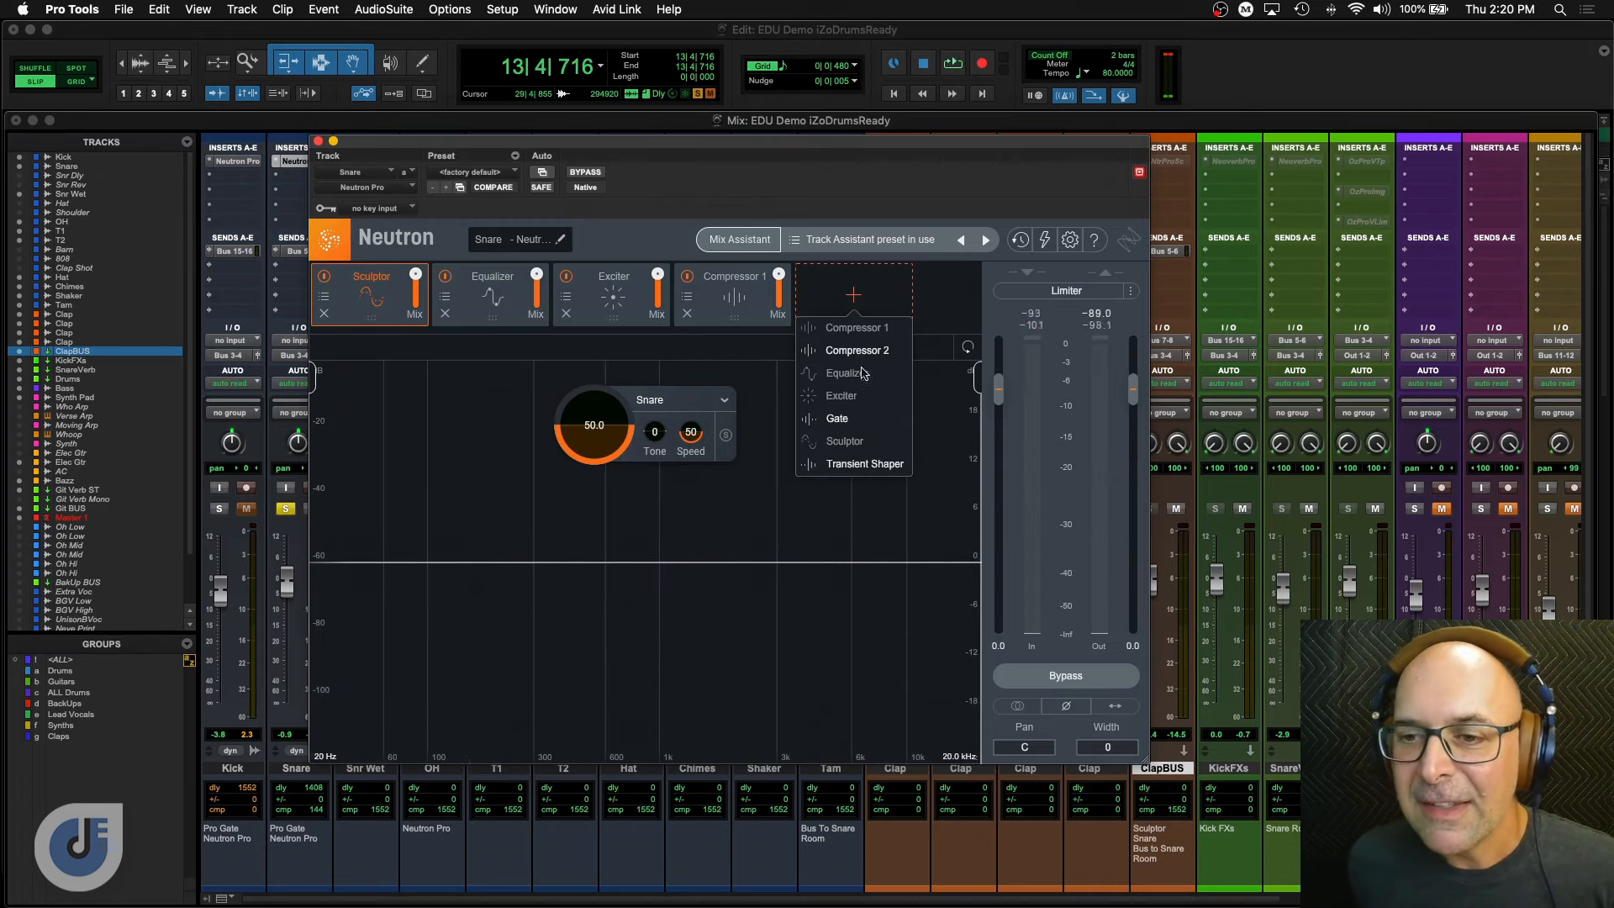
pyautogui.click(836, 417)
pyautogui.moveTo(691, 316); pyautogui.dragTo(423, 313)
# Set the snare gate's Open threshold to -6.4 dB and its Close threshold to -36.4 dB during playback.
pyautogui.press('space')
pyautogui.moveTo(598, 671); pyautogui.dragTo(599, 519)
pyautogui.moveTo(670, 671)
pyautogui.mouseDown()
pyautogui.moveTo(670, 567)
pyautogui.moveTo(670, 605)
pyautogui.mouseUp()
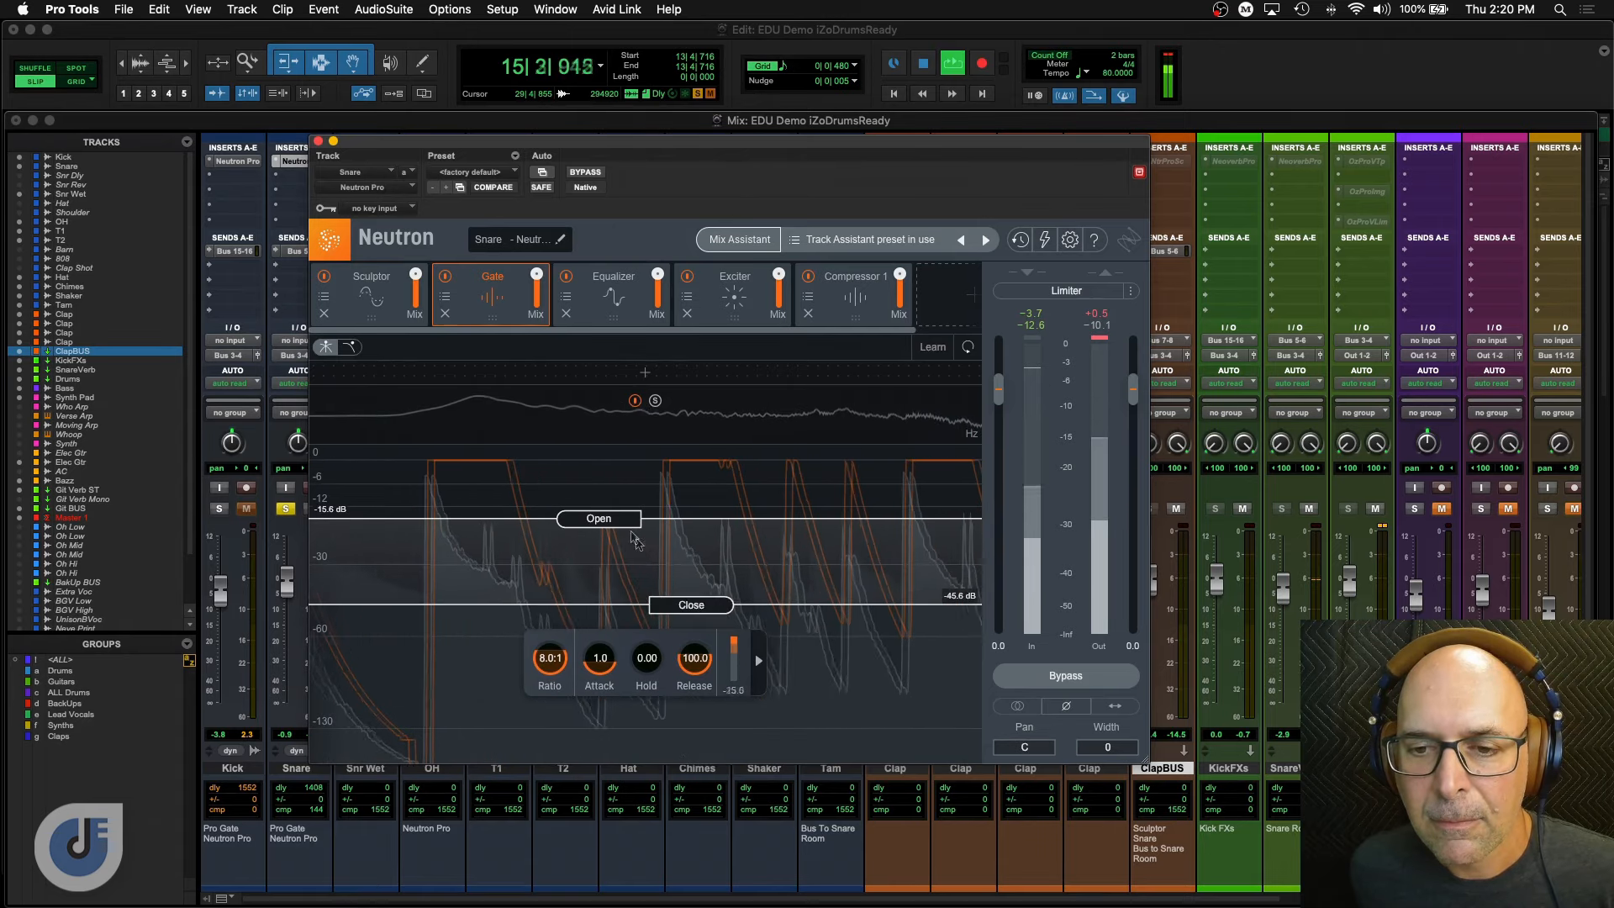
pyautogui.moveTo(632, 518); pyautogui.dragTo(632, 467)
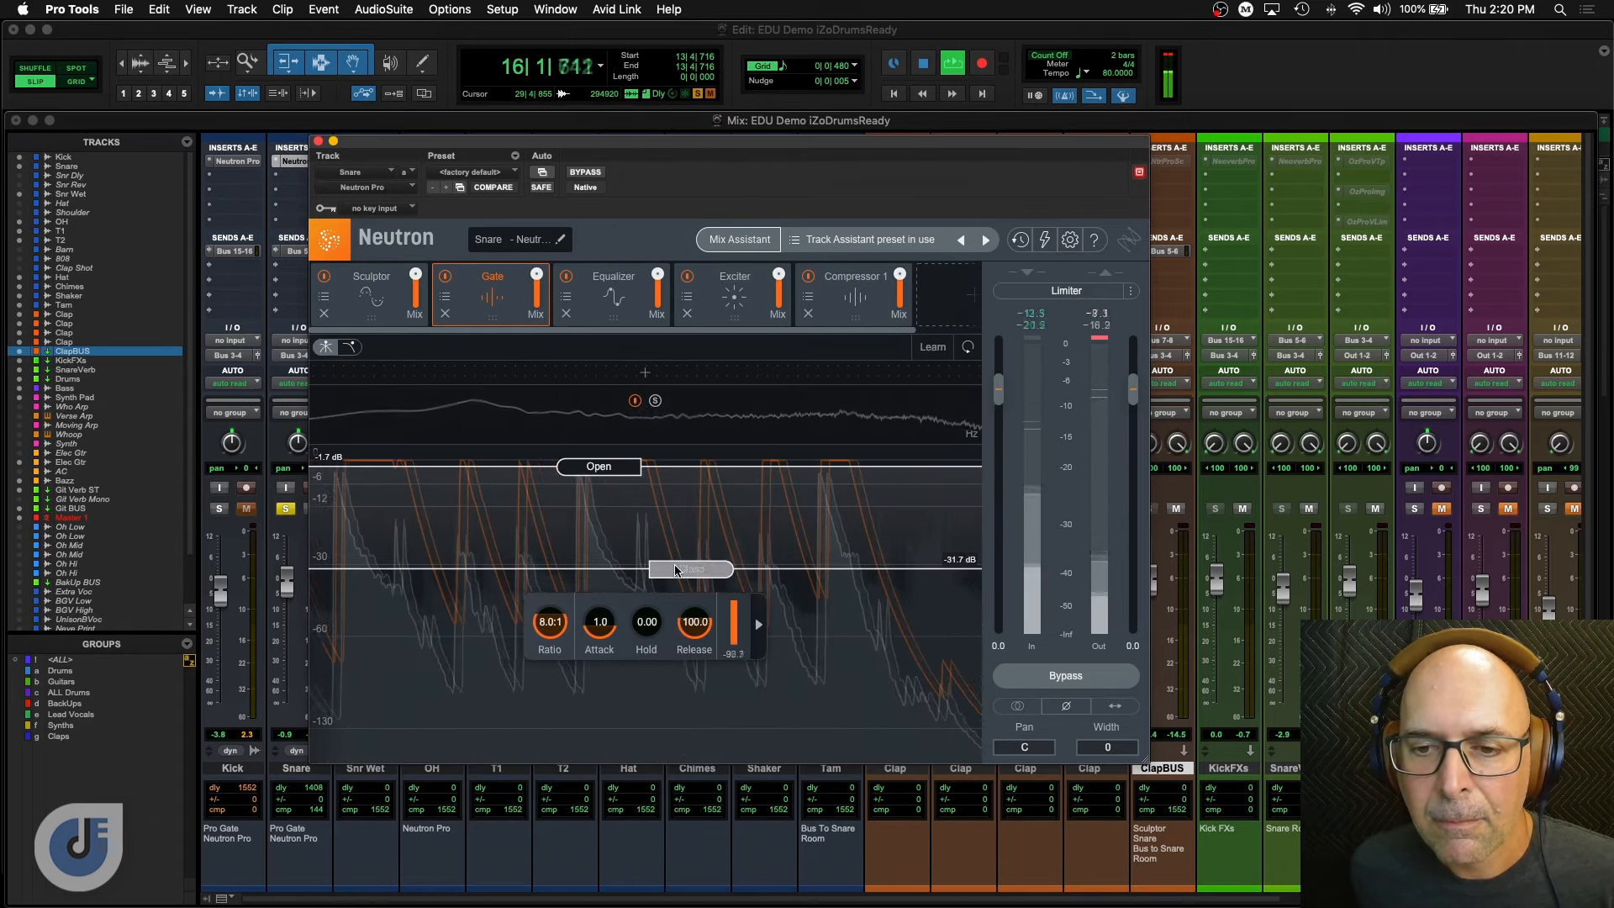
pyautogui.moveTo(676, 569); pyautogui.dragTo(676, 599)
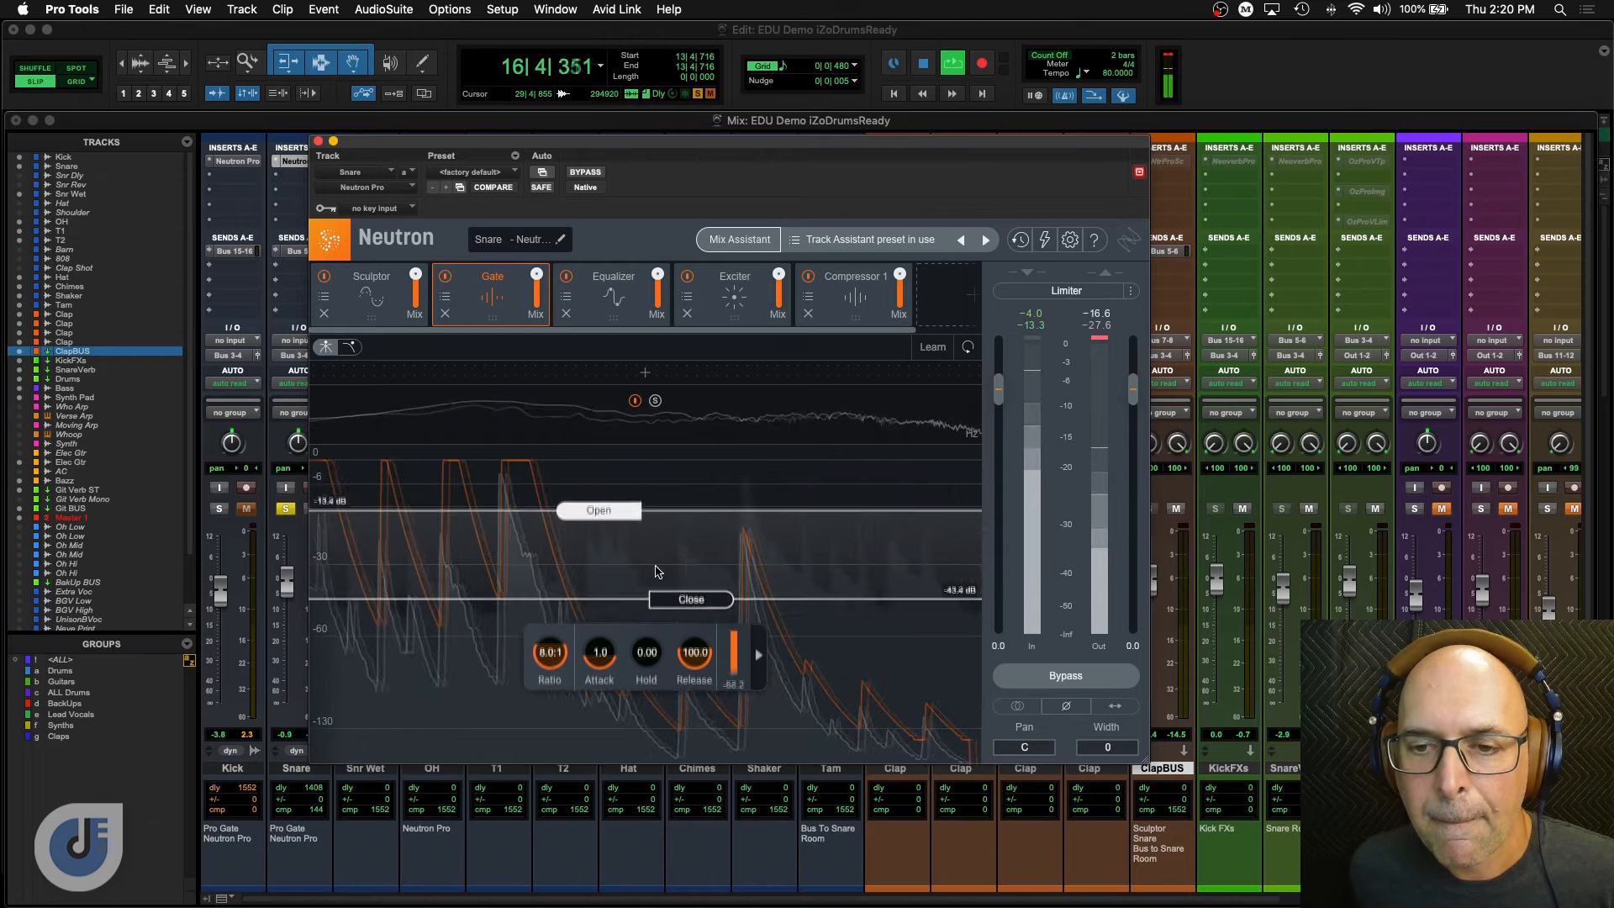
pyautogui.moveTo(626, 513); pyautogui.dragTo(628, 489)
# Compare the snare with its Gate module disabled and enabled during playback.
pyautogui.click(446, 277)
pyautogui.press('space')
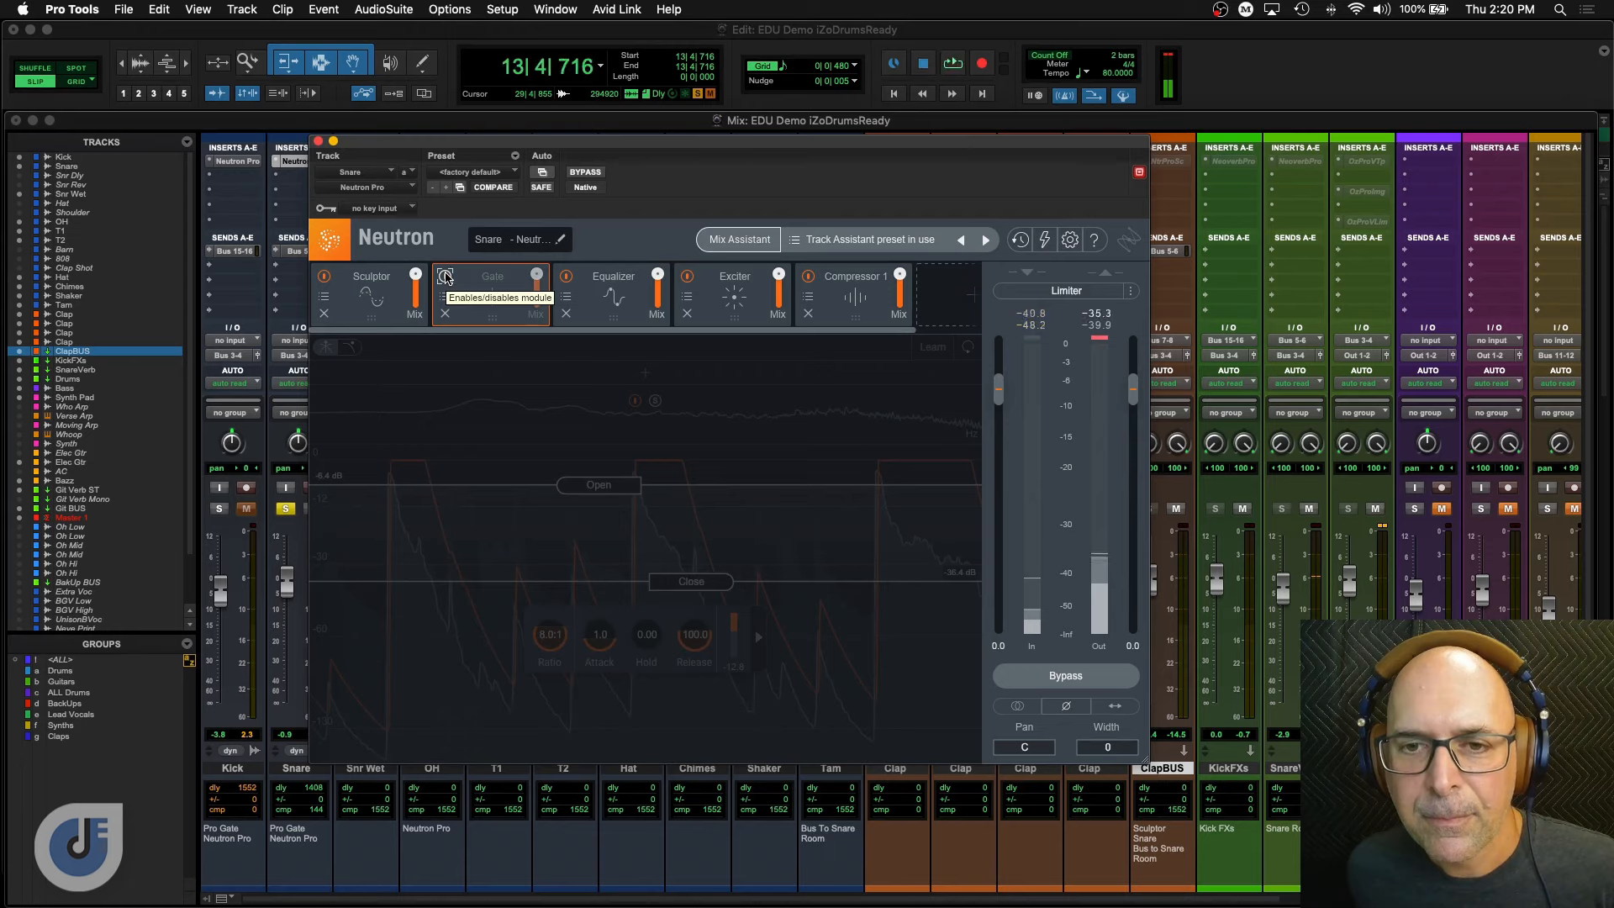
pyautogui.press('space')
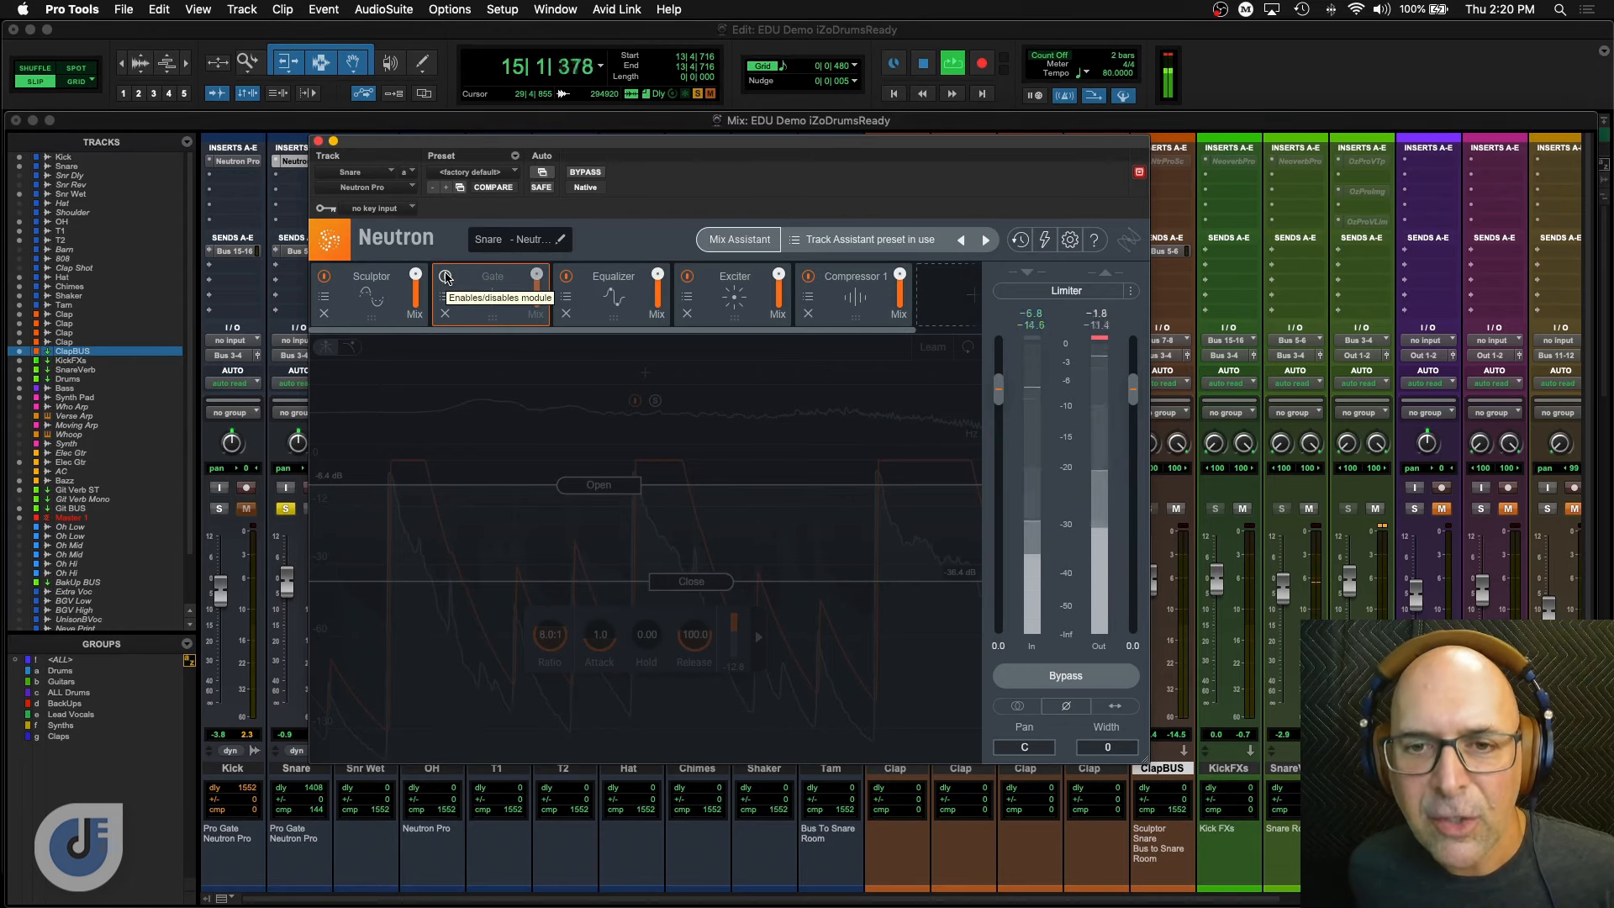
pyautogui.click(446, 277)
# Compare the bypassed snare with the full Neutron processing, leaving the plug-in active and closing its window.
pyautogui.click(585, 171)
pyautogui.press('space')
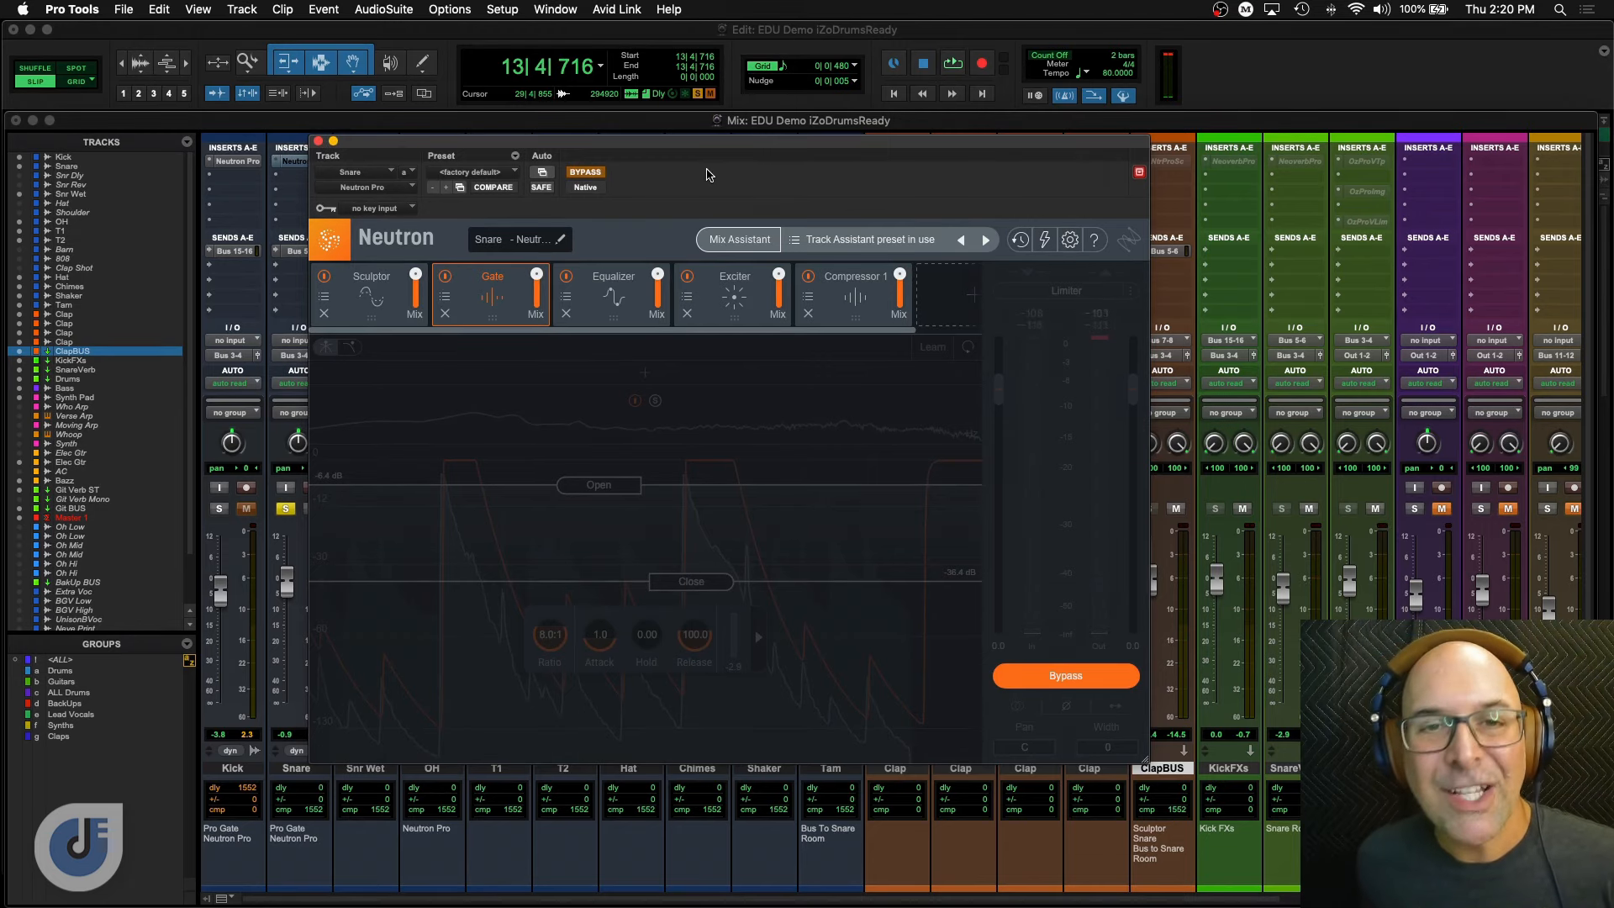
pyautogui.press('space')
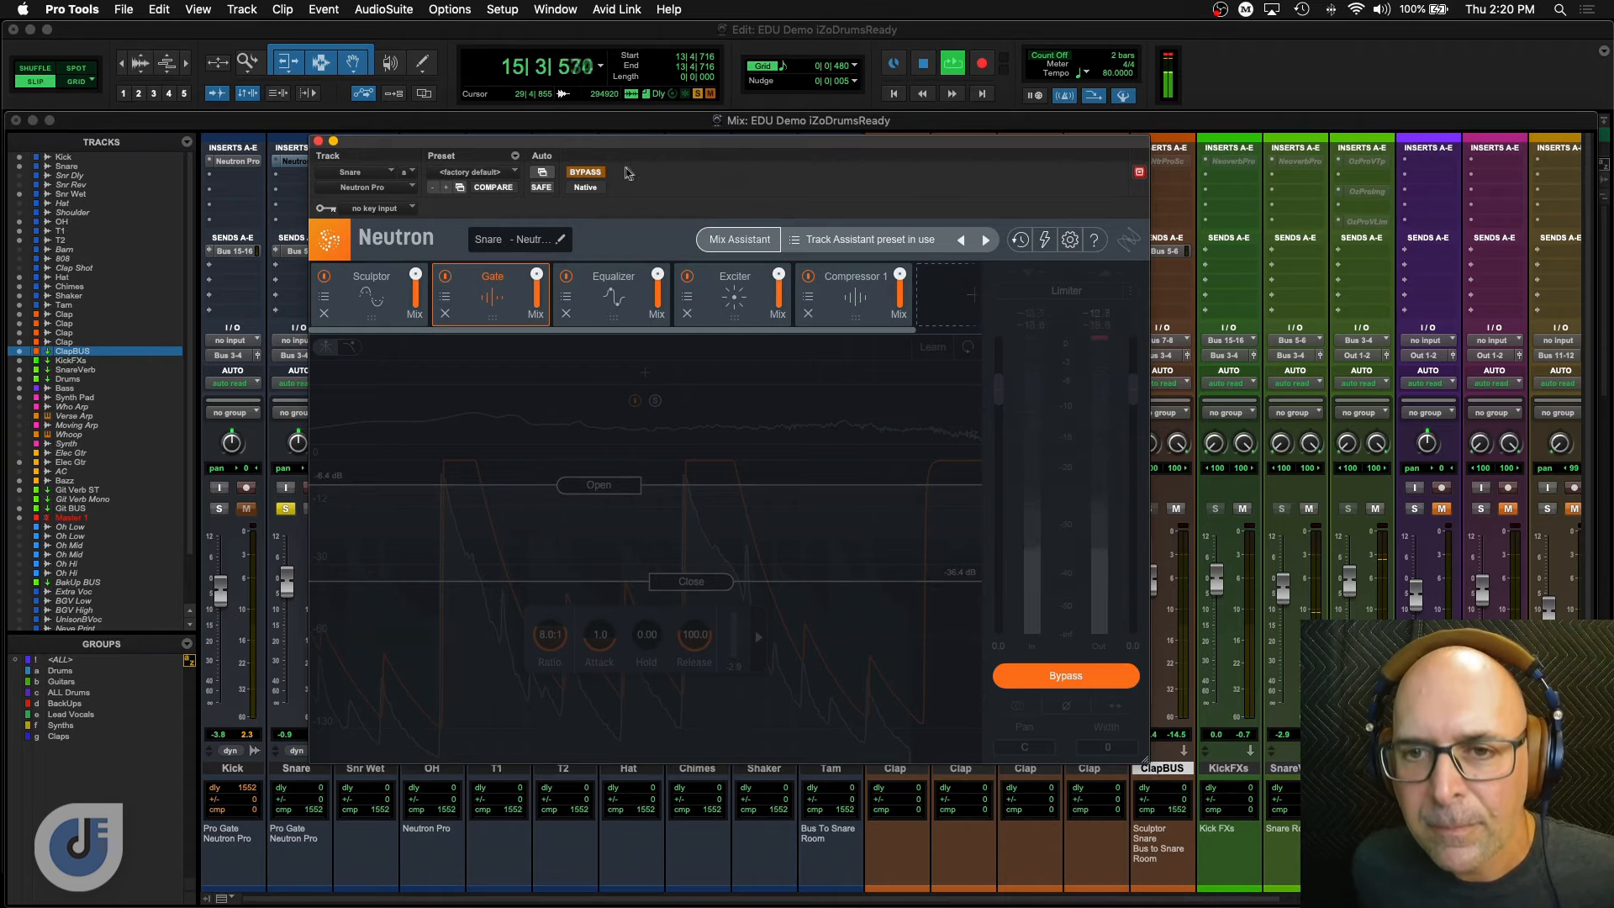
pyautogui.press('space')
pyautogui.click(588, 172)
pyautogui.press('space')
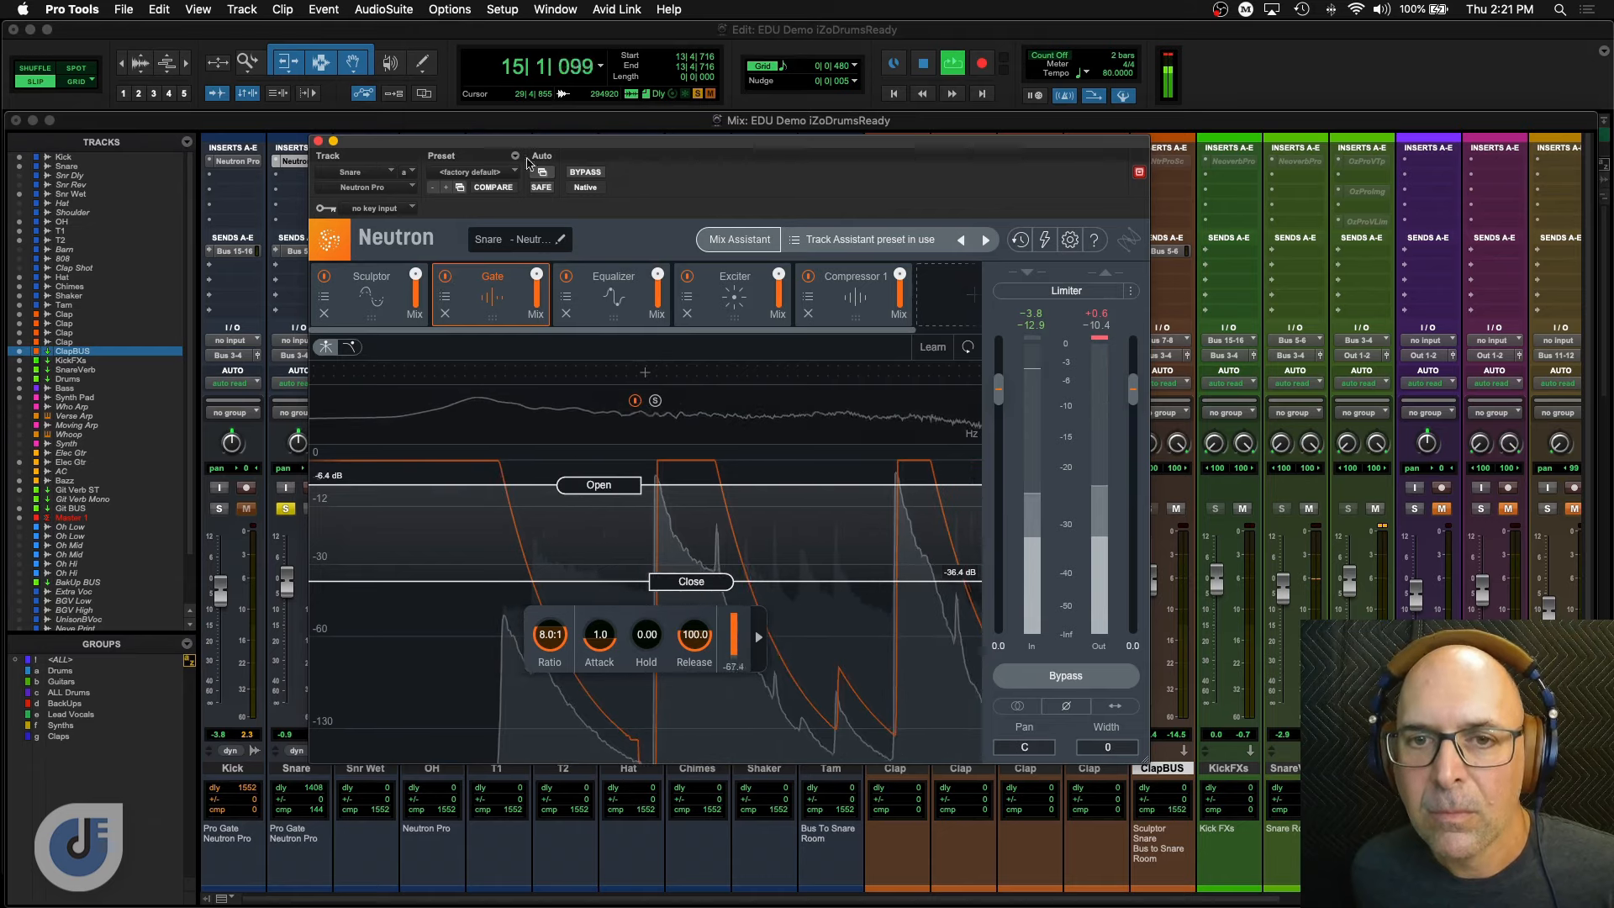
pyautogui.press('space')
pyautogui.click(318, 141)
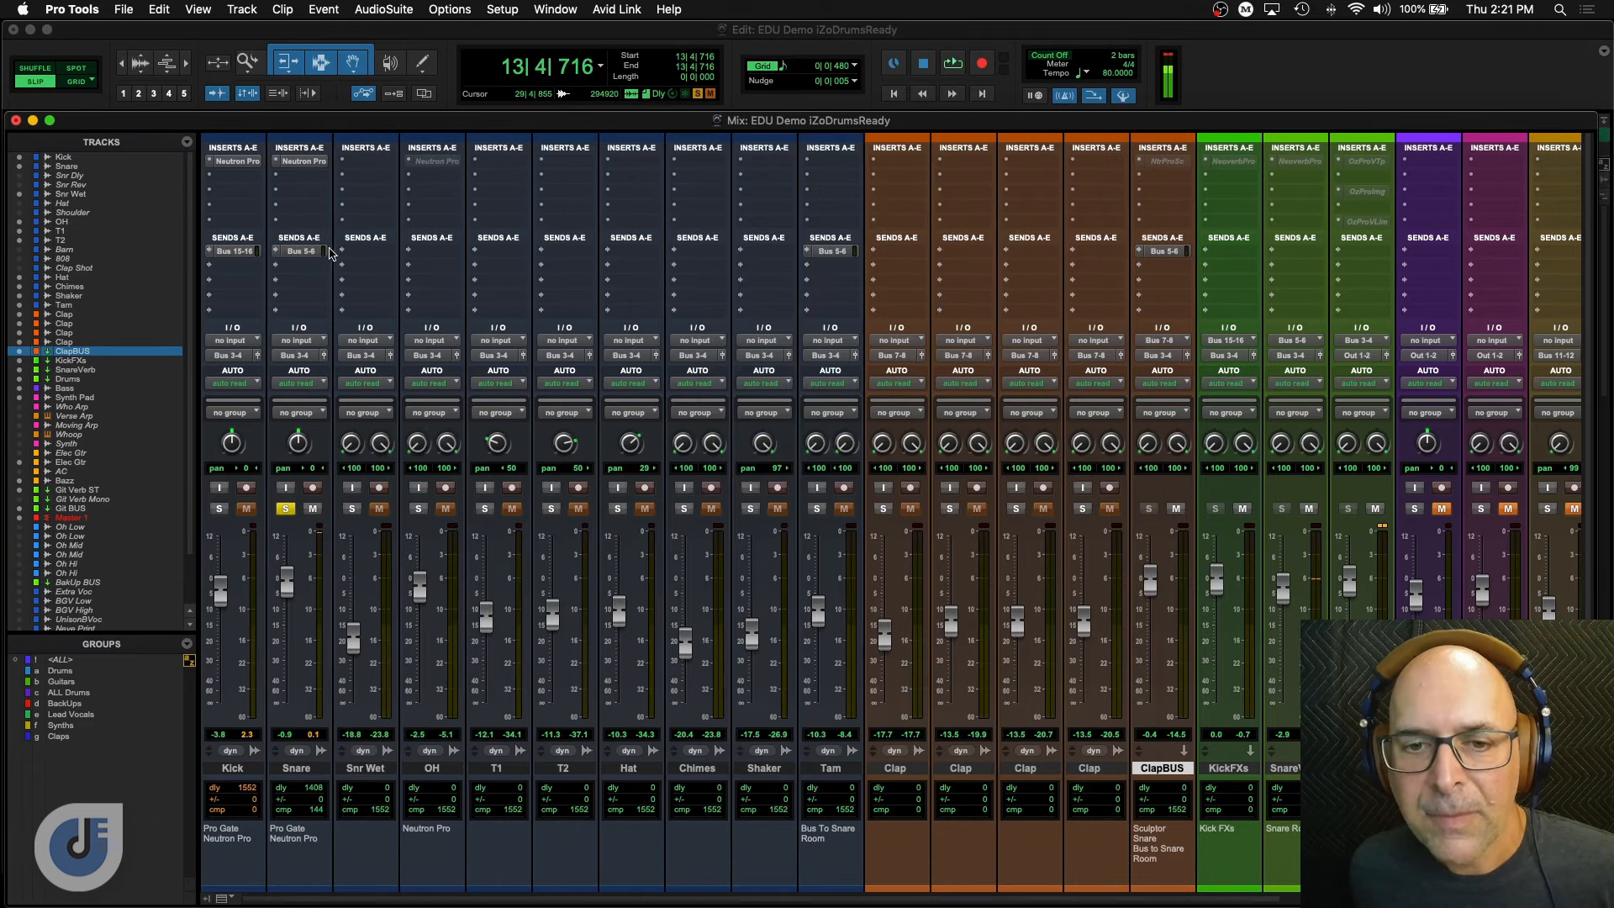
# Solo the Kick and OH with the Snare, and lower the Kick fader to -7.3 dB and the Snare fader to -5.4 dB.
pyautogui.click(219, 509)
pyautogui.click(417, 509)
pyautogui.press('space')
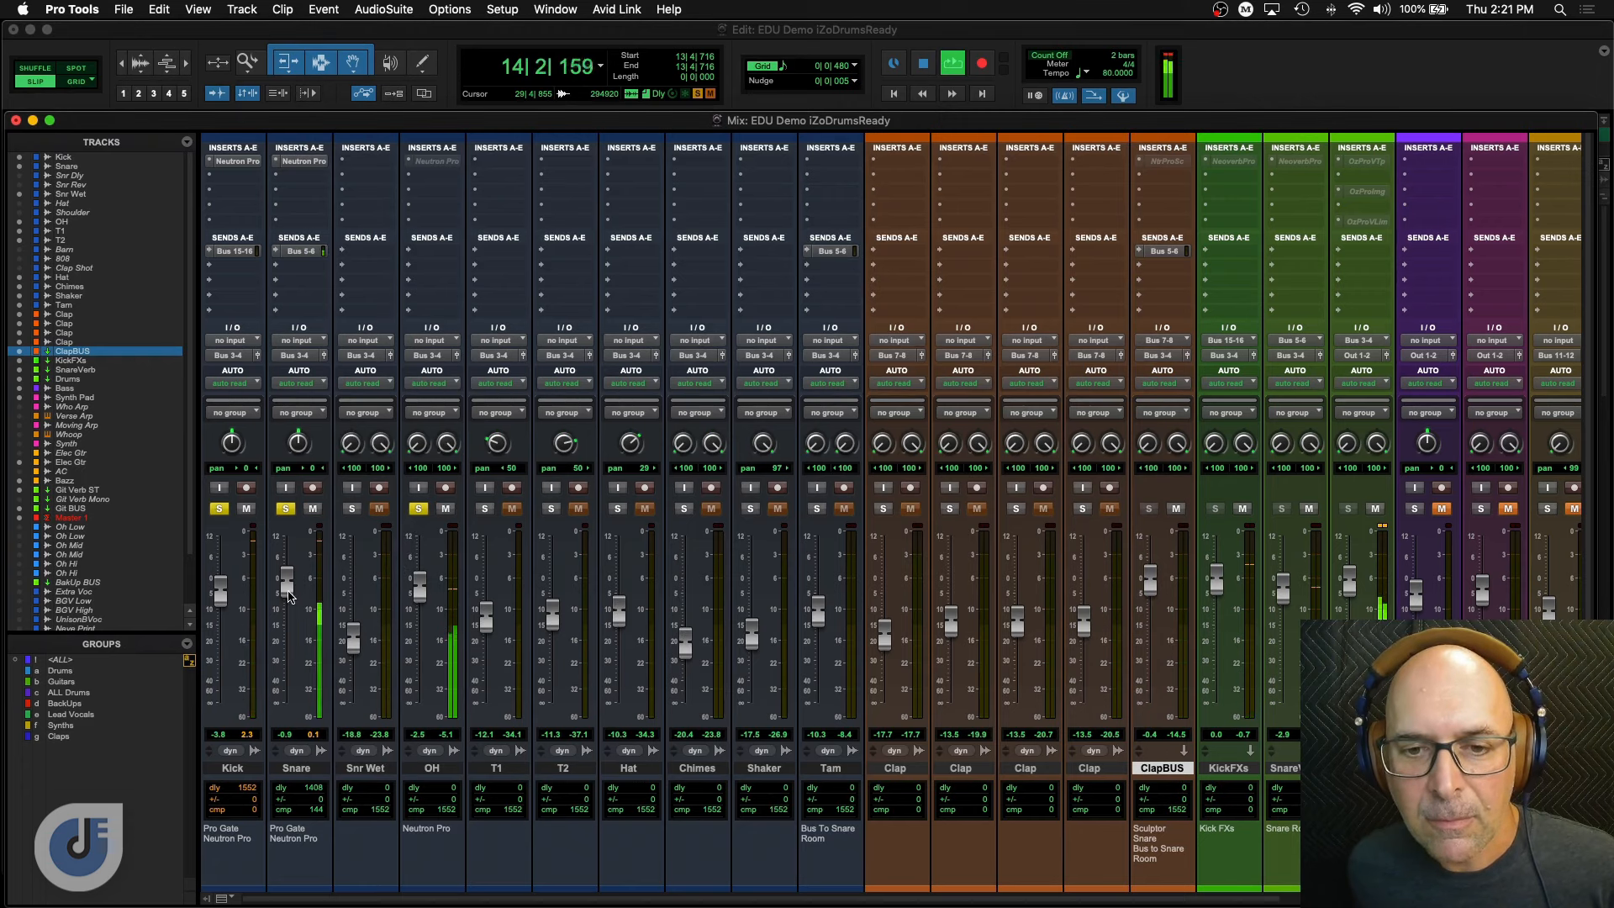
pyautogui.moveTo(217, 603); pyautogui.dragTo(293, 601)
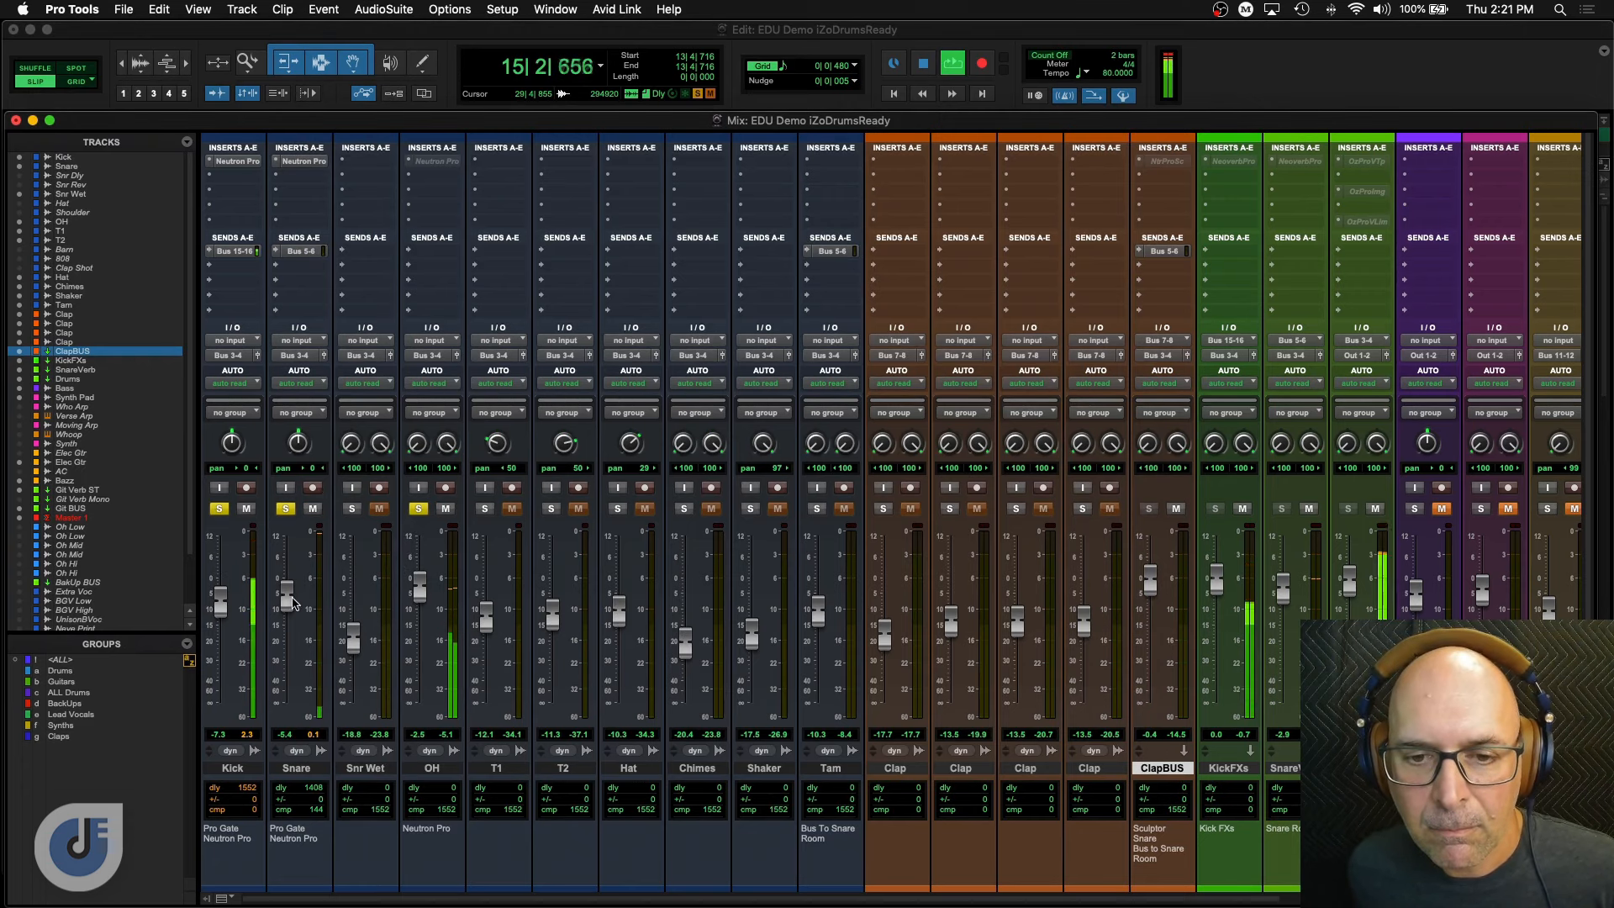
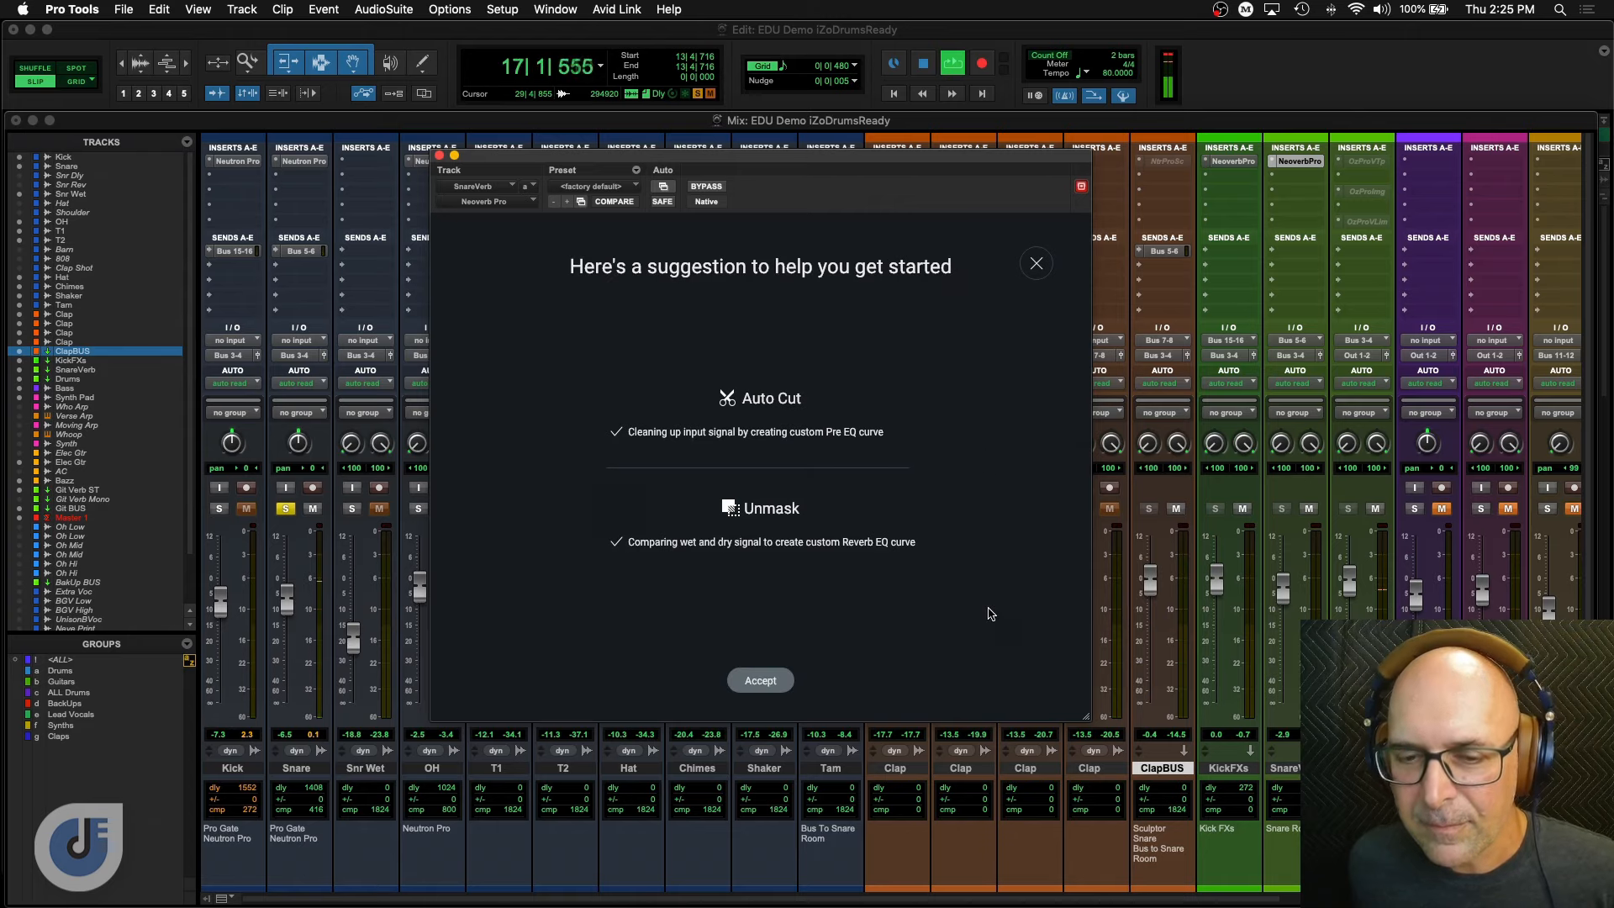
# Accept the Reverb Assistant's suggestion for SnareVerb, stop playback and display the Reverb EQ.
pyautogui.click(779, 688)
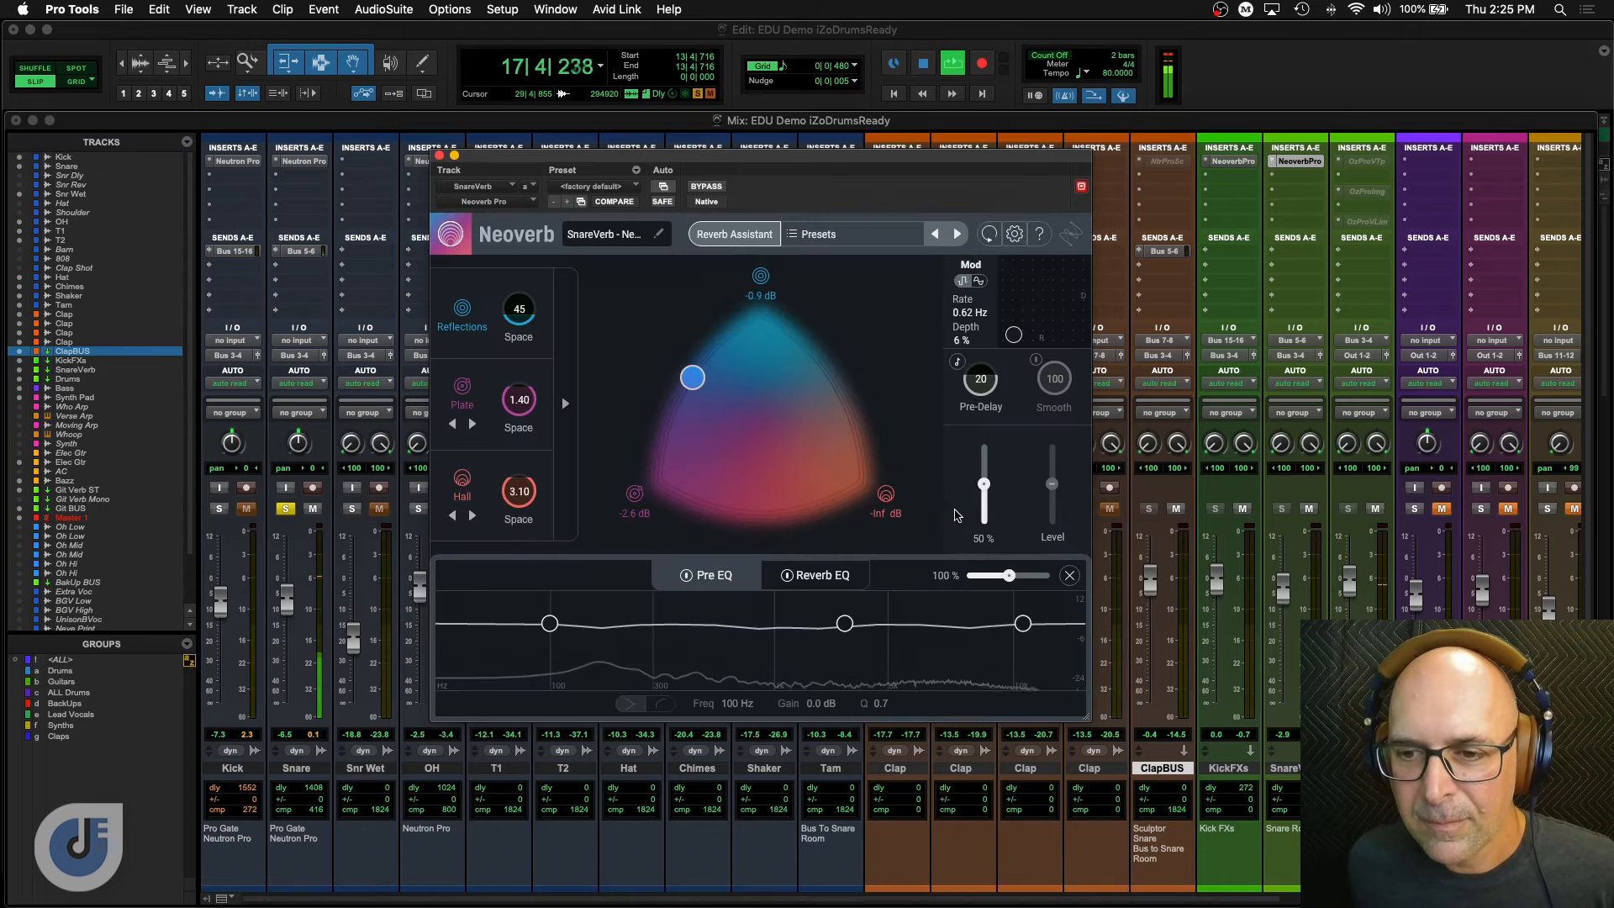
pyautogui.press('space')
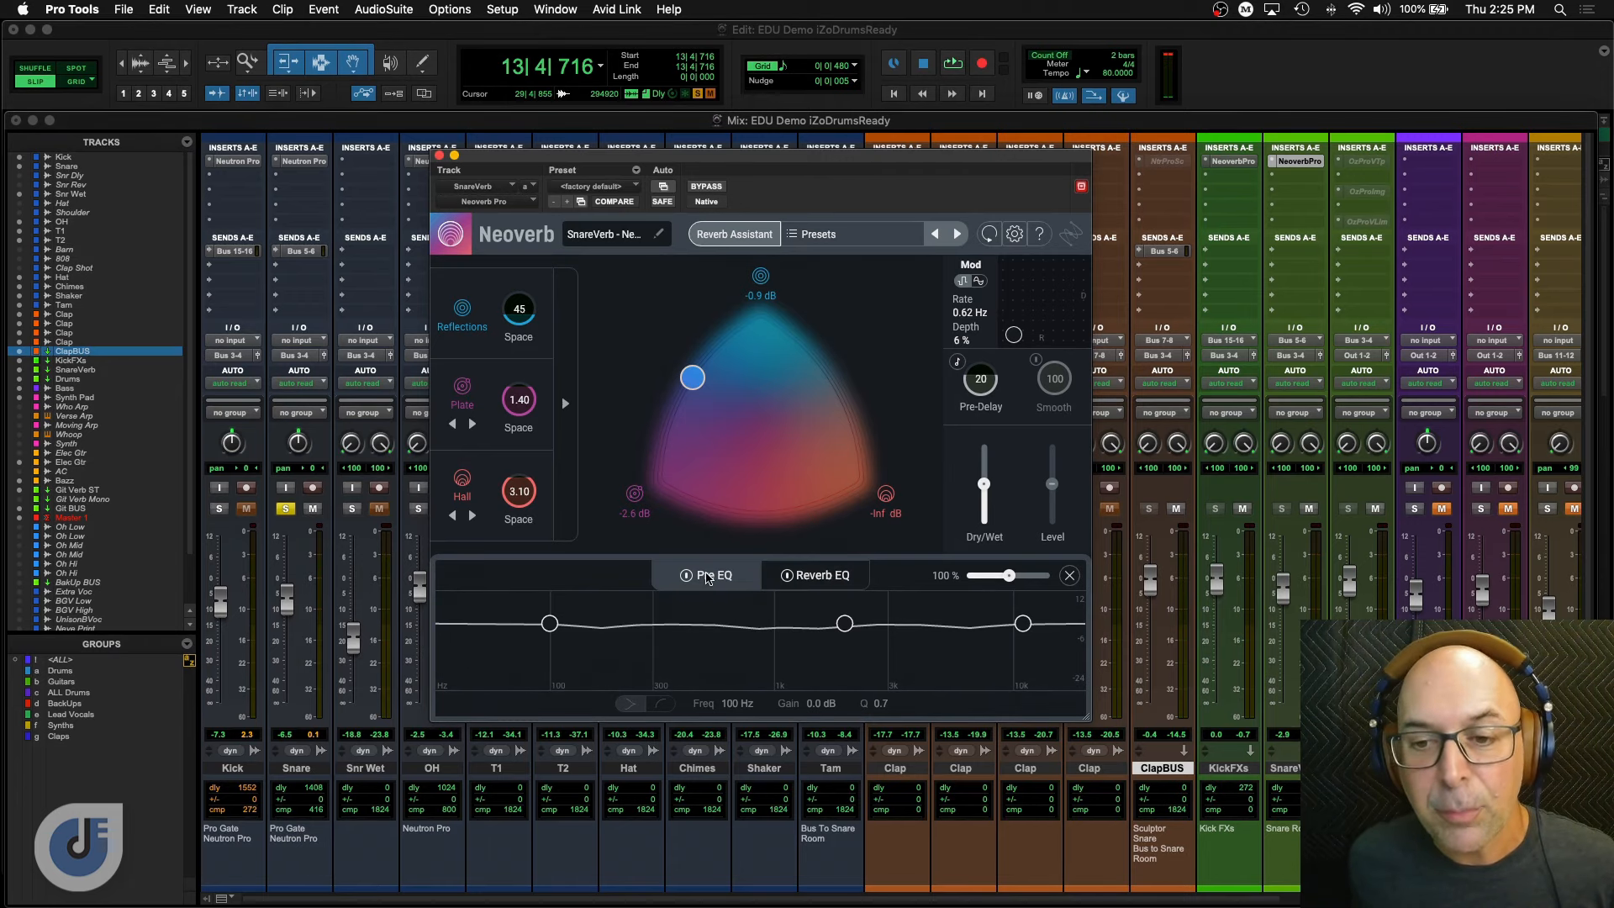
pyautogui.click(836, 576)
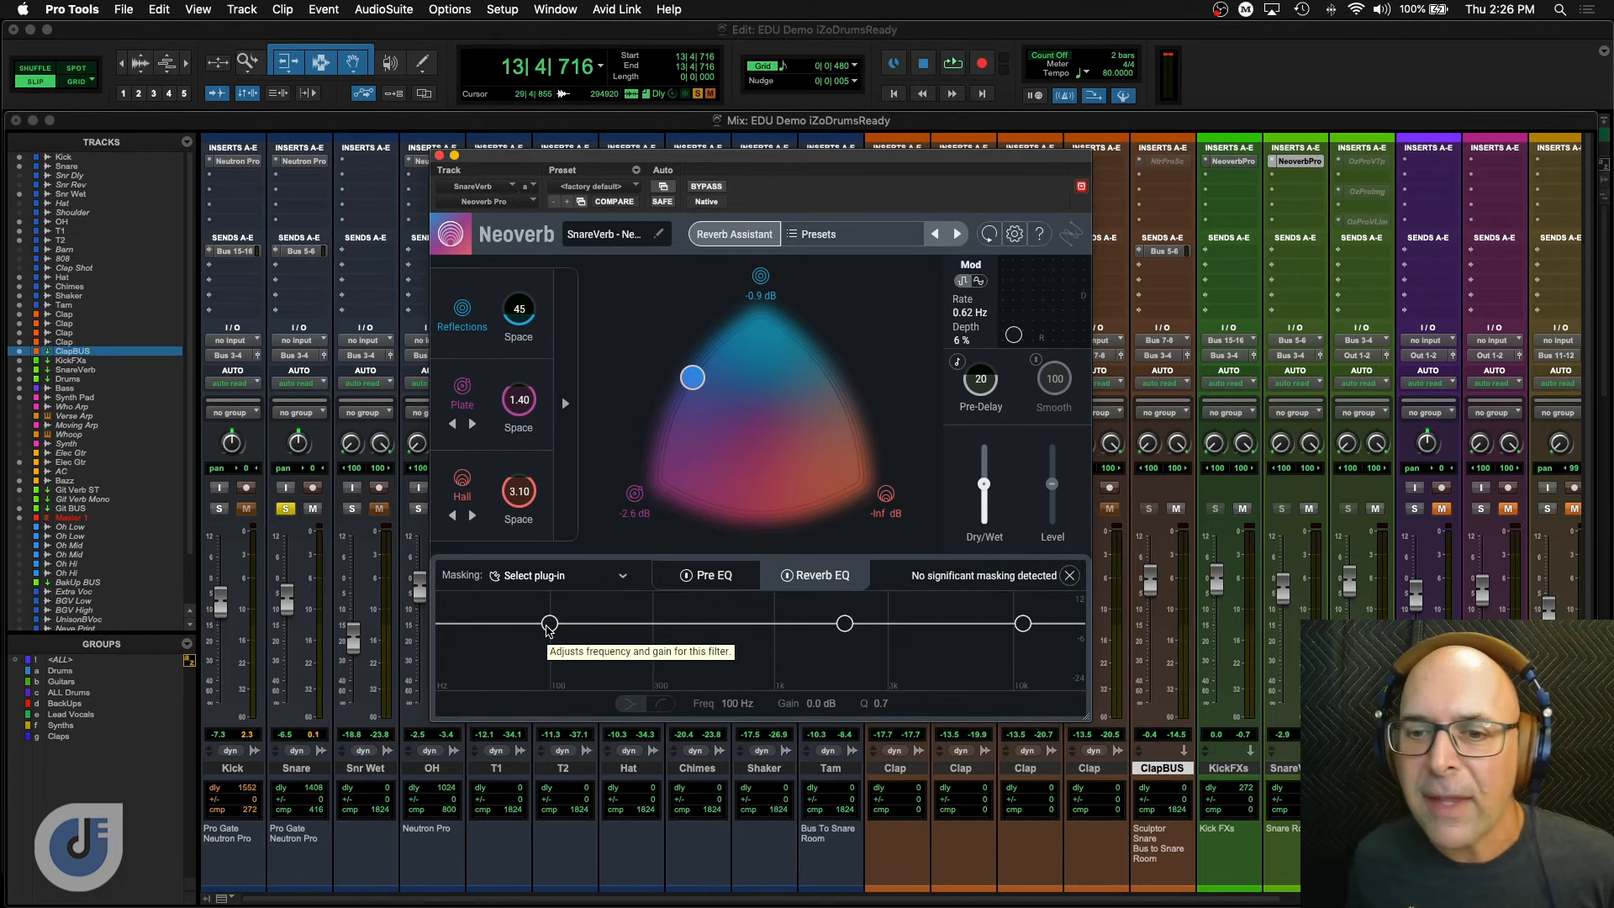
# Shape SnareVerb's Reverb EQ with a -8.6 dB low band at 151 Hz, Q 8.5, and a 3.8 dB boost at 878 Hz.
pyautogui.press('space')
pyautogui.moveTo(548, 631); pyautogui.dragTo(710, 700)
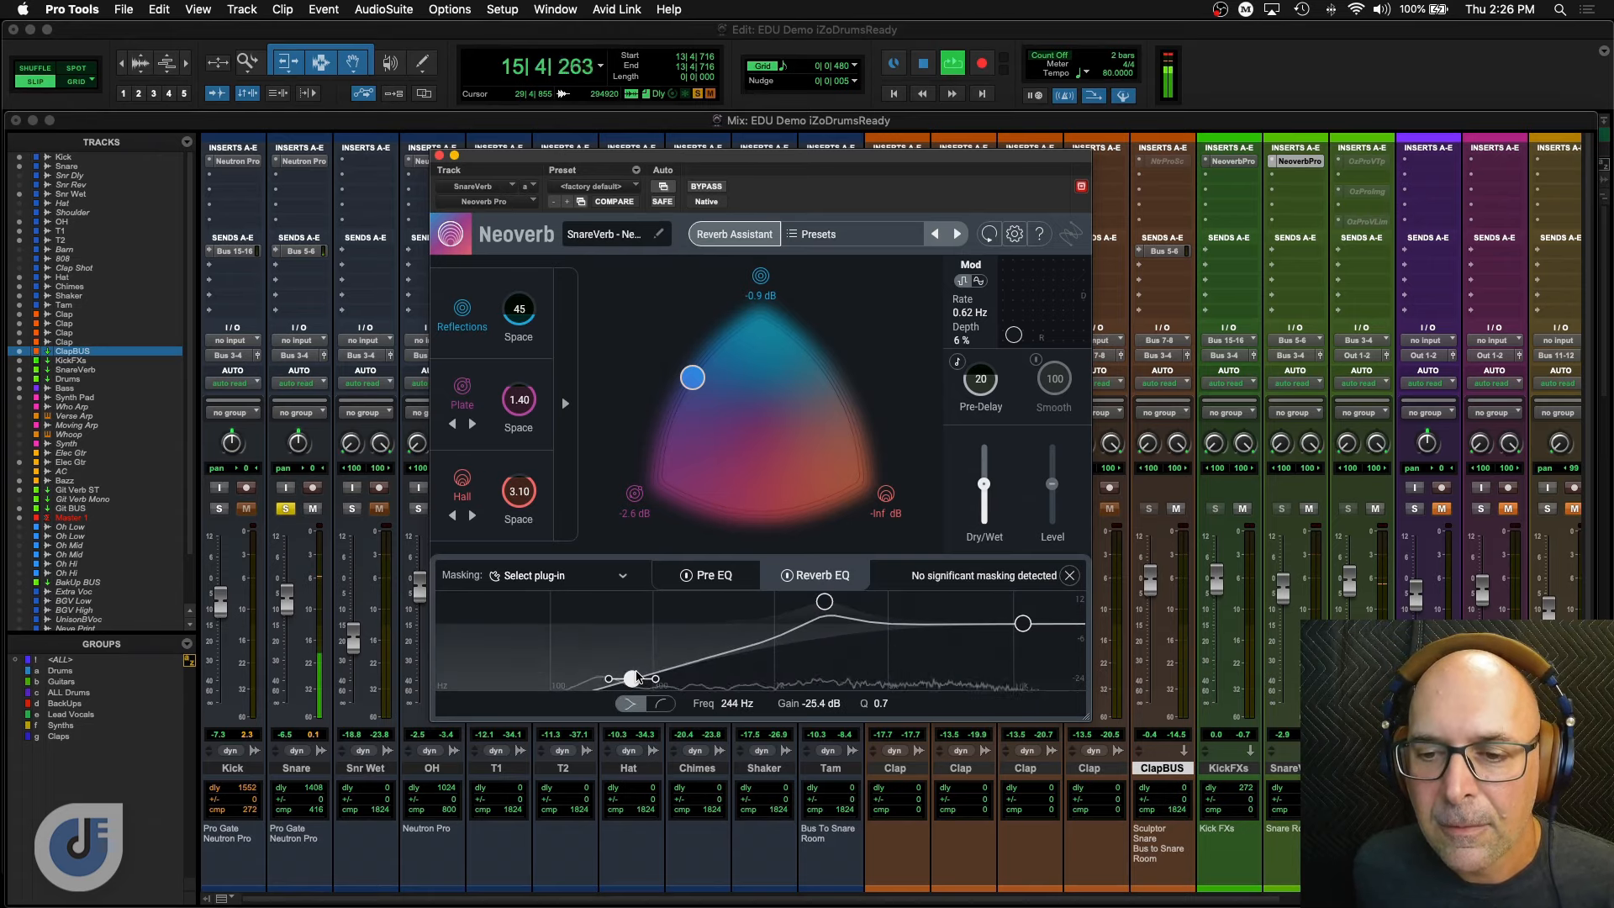
pyautogui.moveTo(1014, 614); pyautogui.dragTo(772, 619)
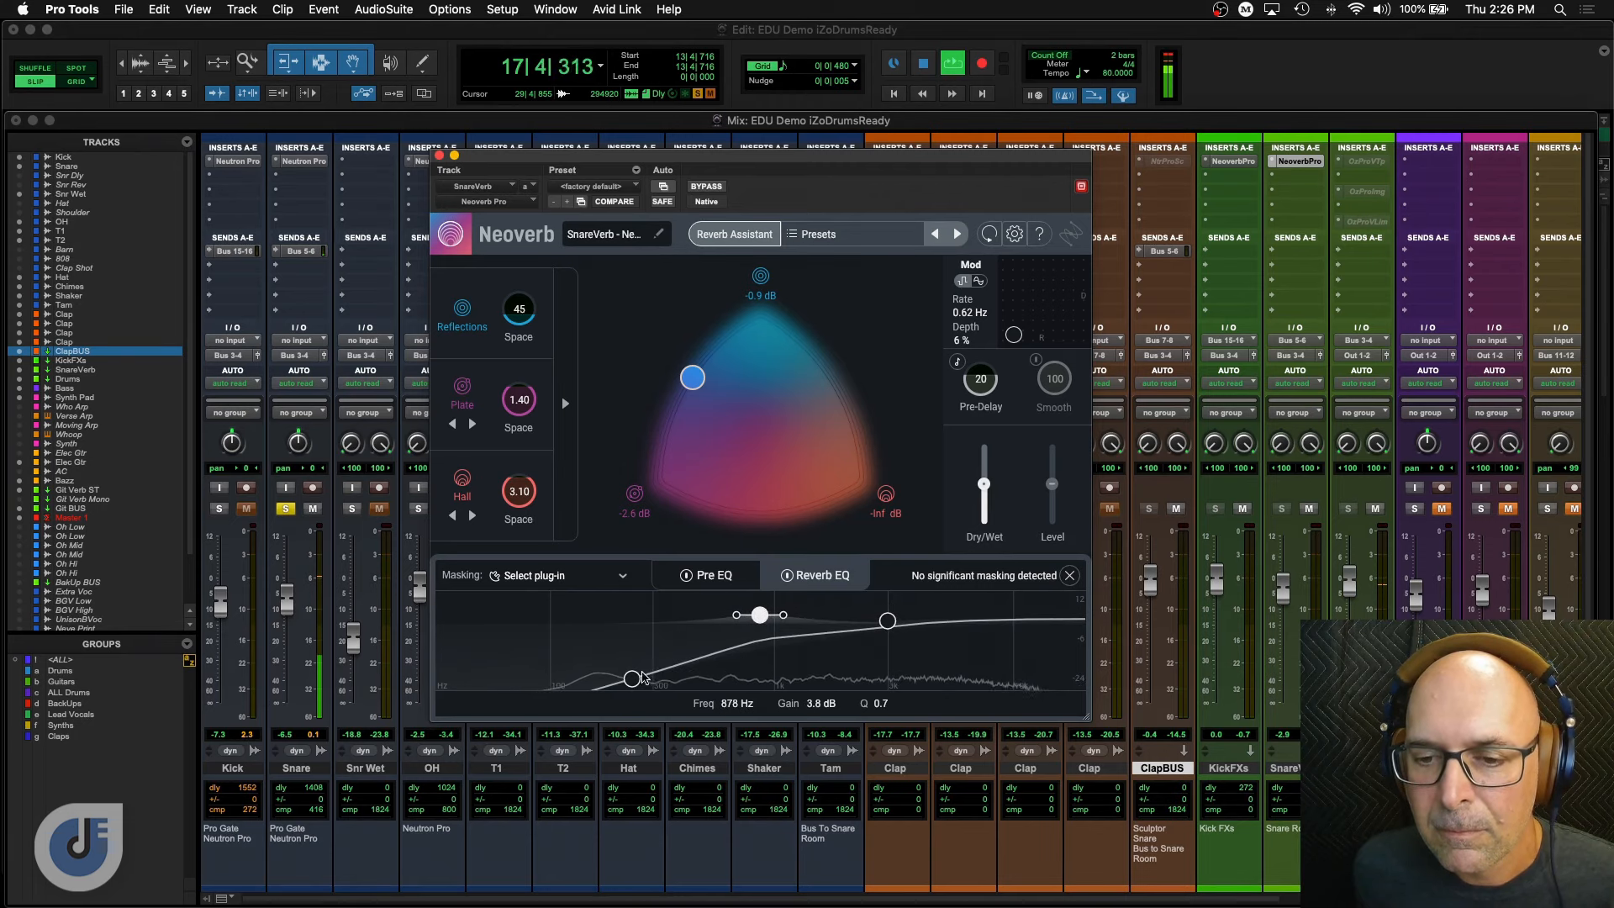
pyautogui.press('space')
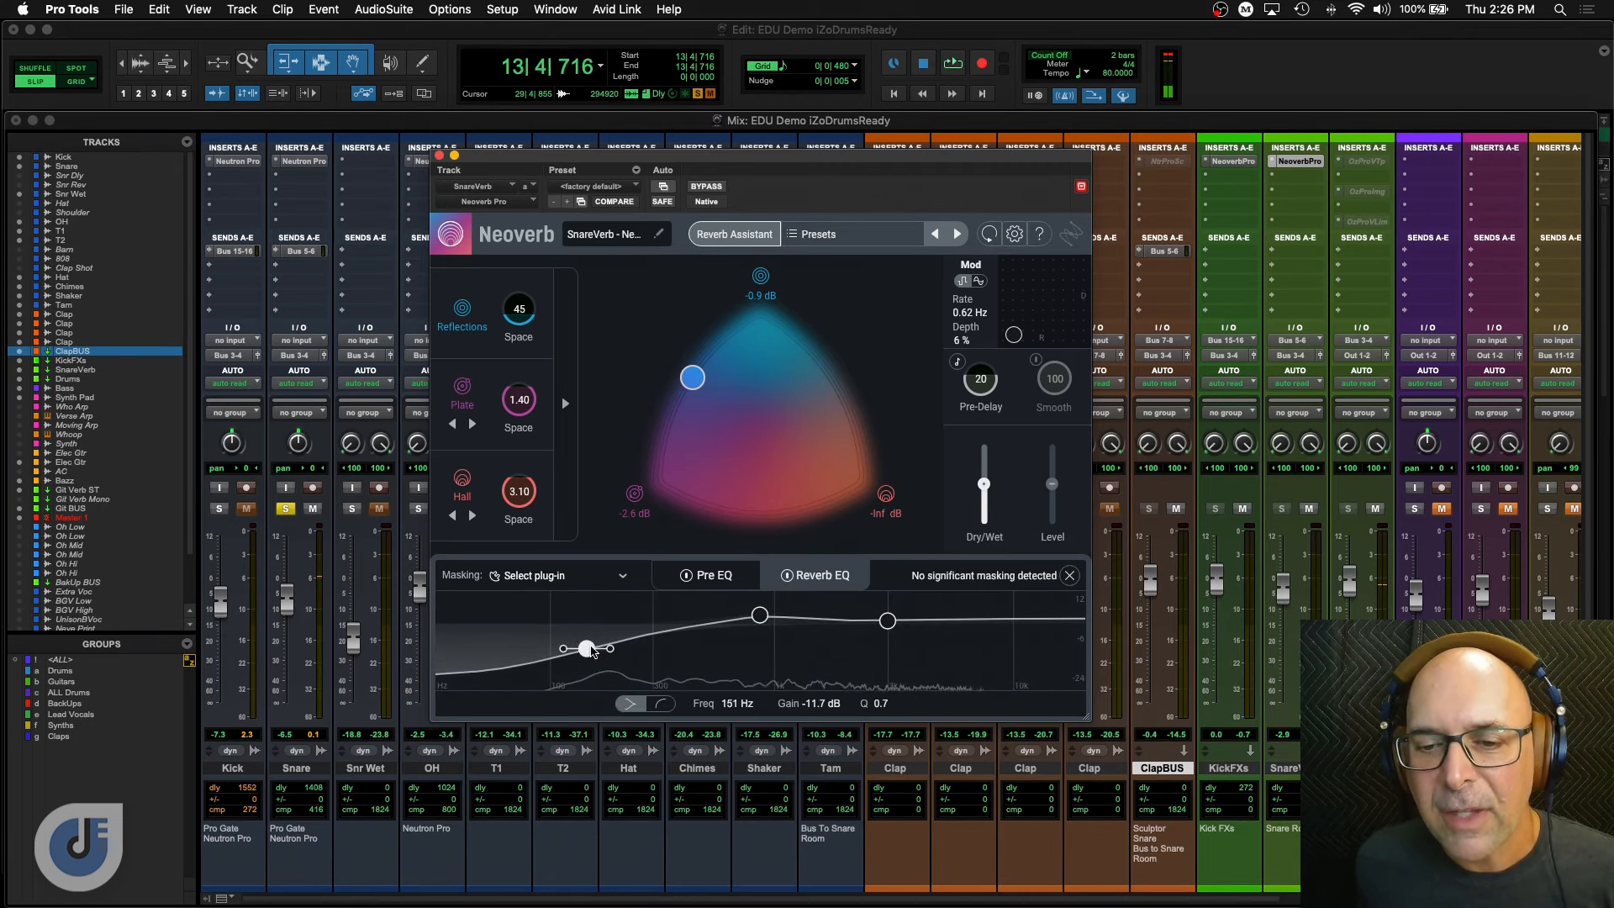
pyautogui.press('space')
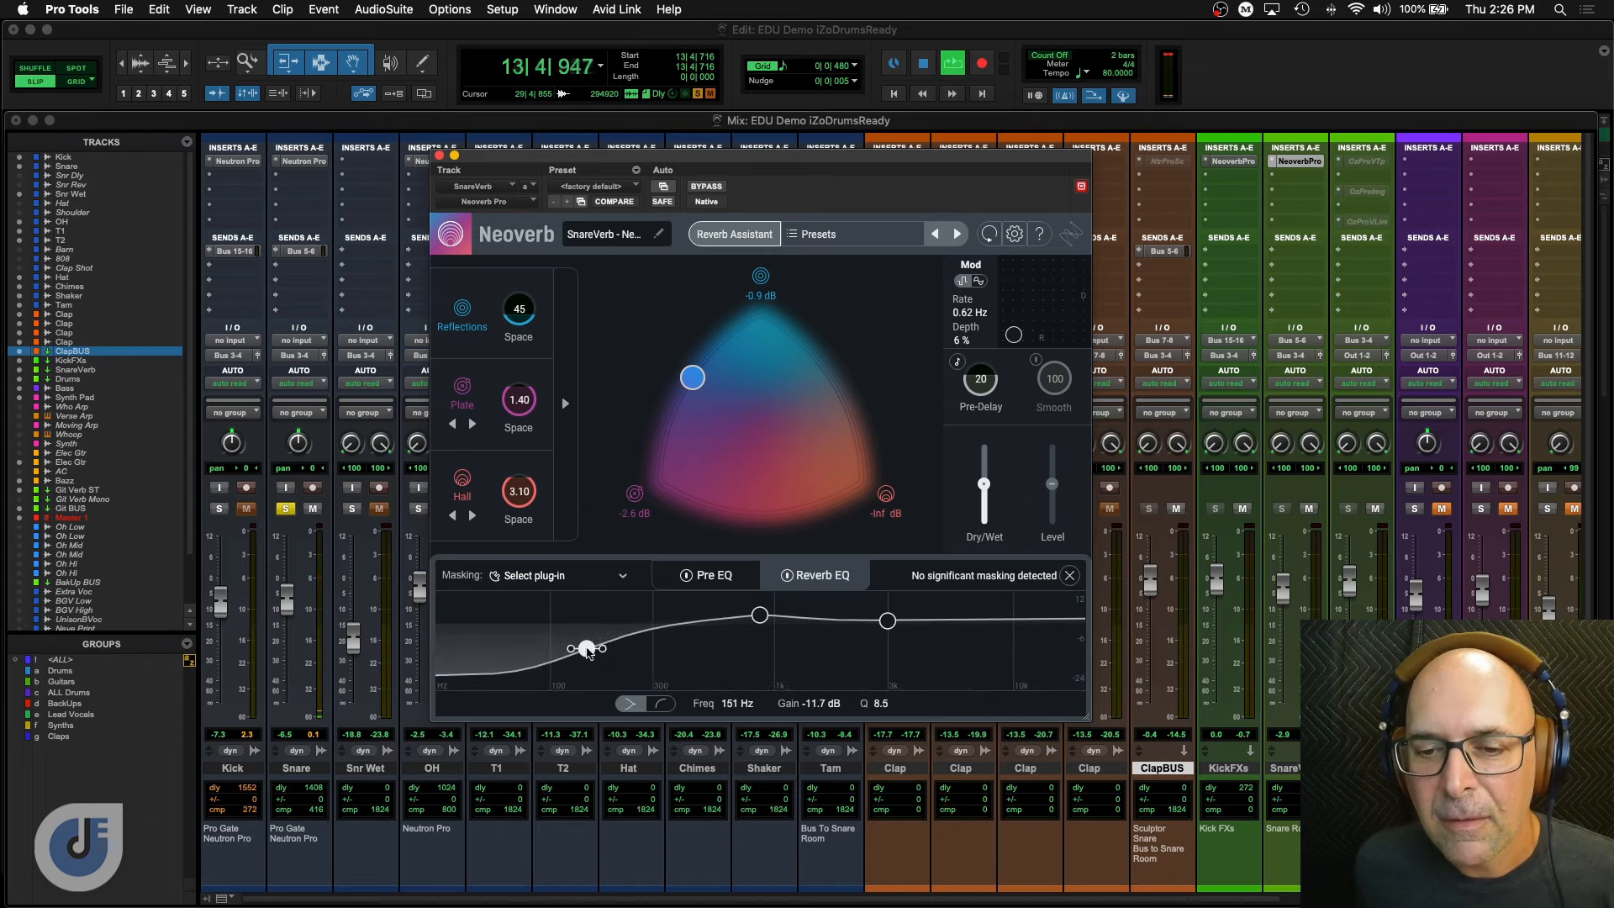
pyautogui.moveTo(592, 638); pyautogui.dragTo(592, 642)
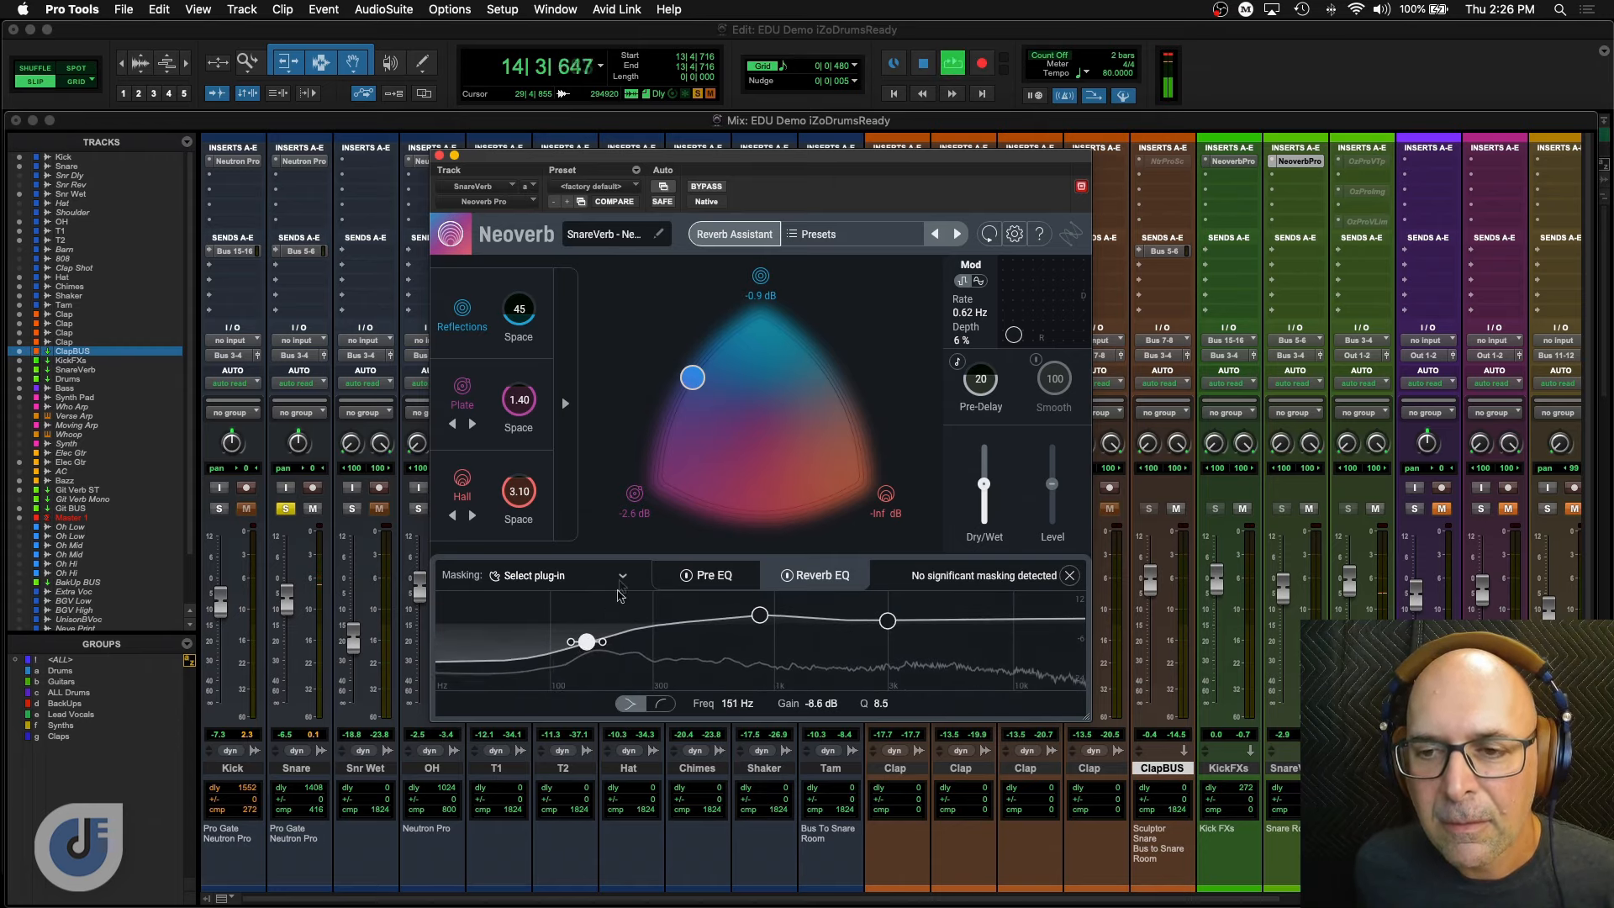
# Change SnareVerb's Plate reverb to Room, move the blend point to about the middle of the triangle, and set Dry/Wet to 58%.
pyautogui.moveTo(980, 485); pyautogui.dragTo(985, 474)
pyautogui.press('space')
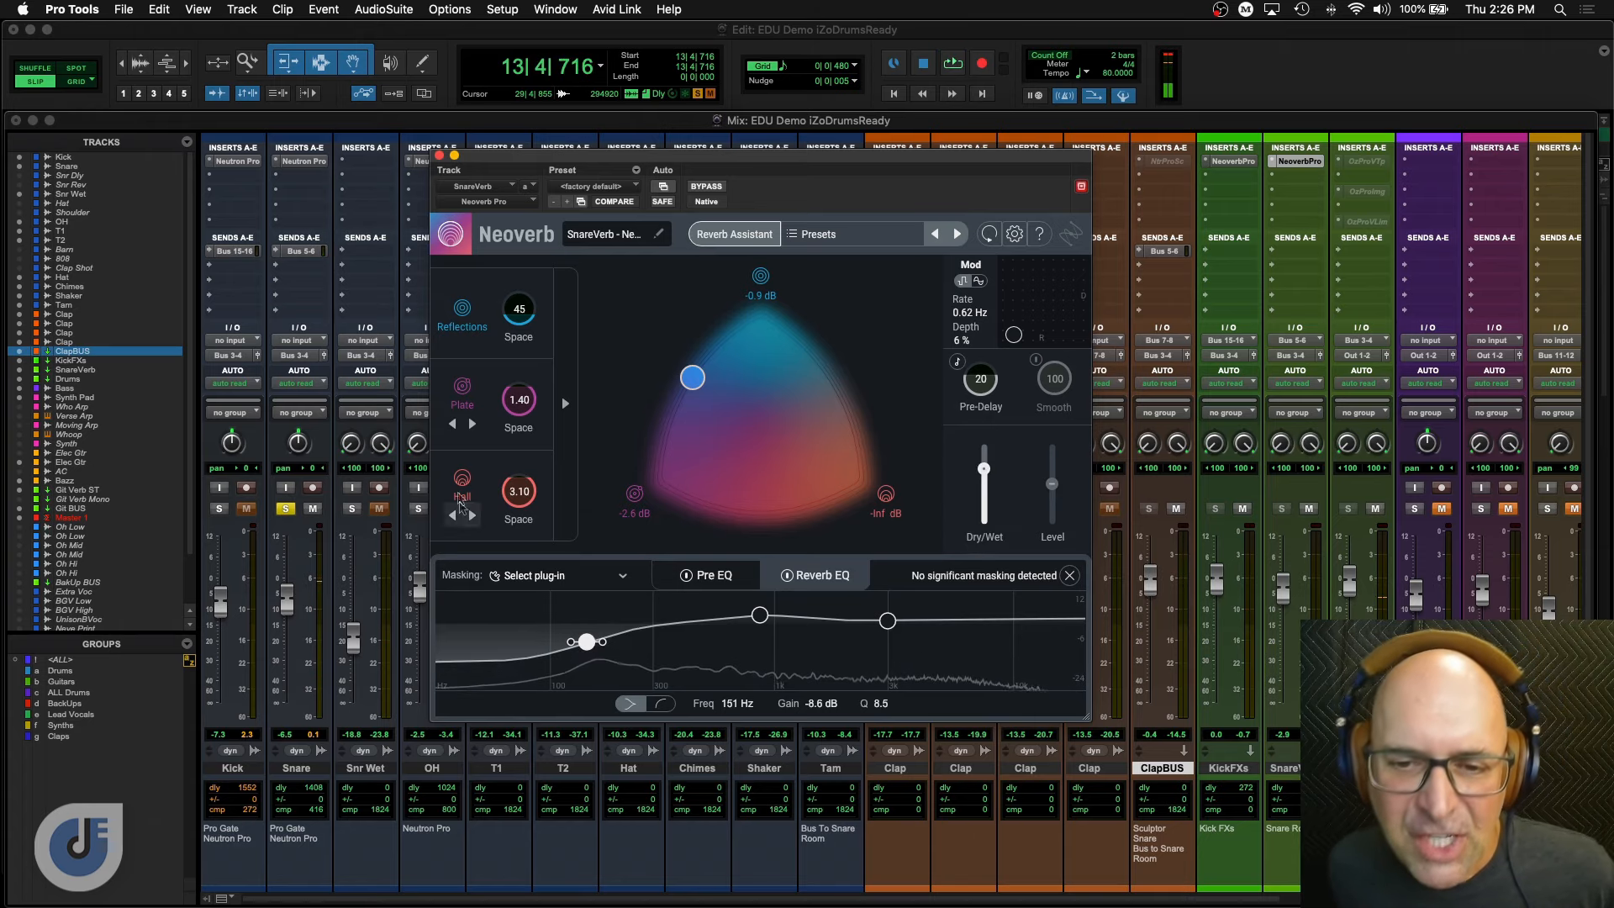
pyautogui.click(473, 425)
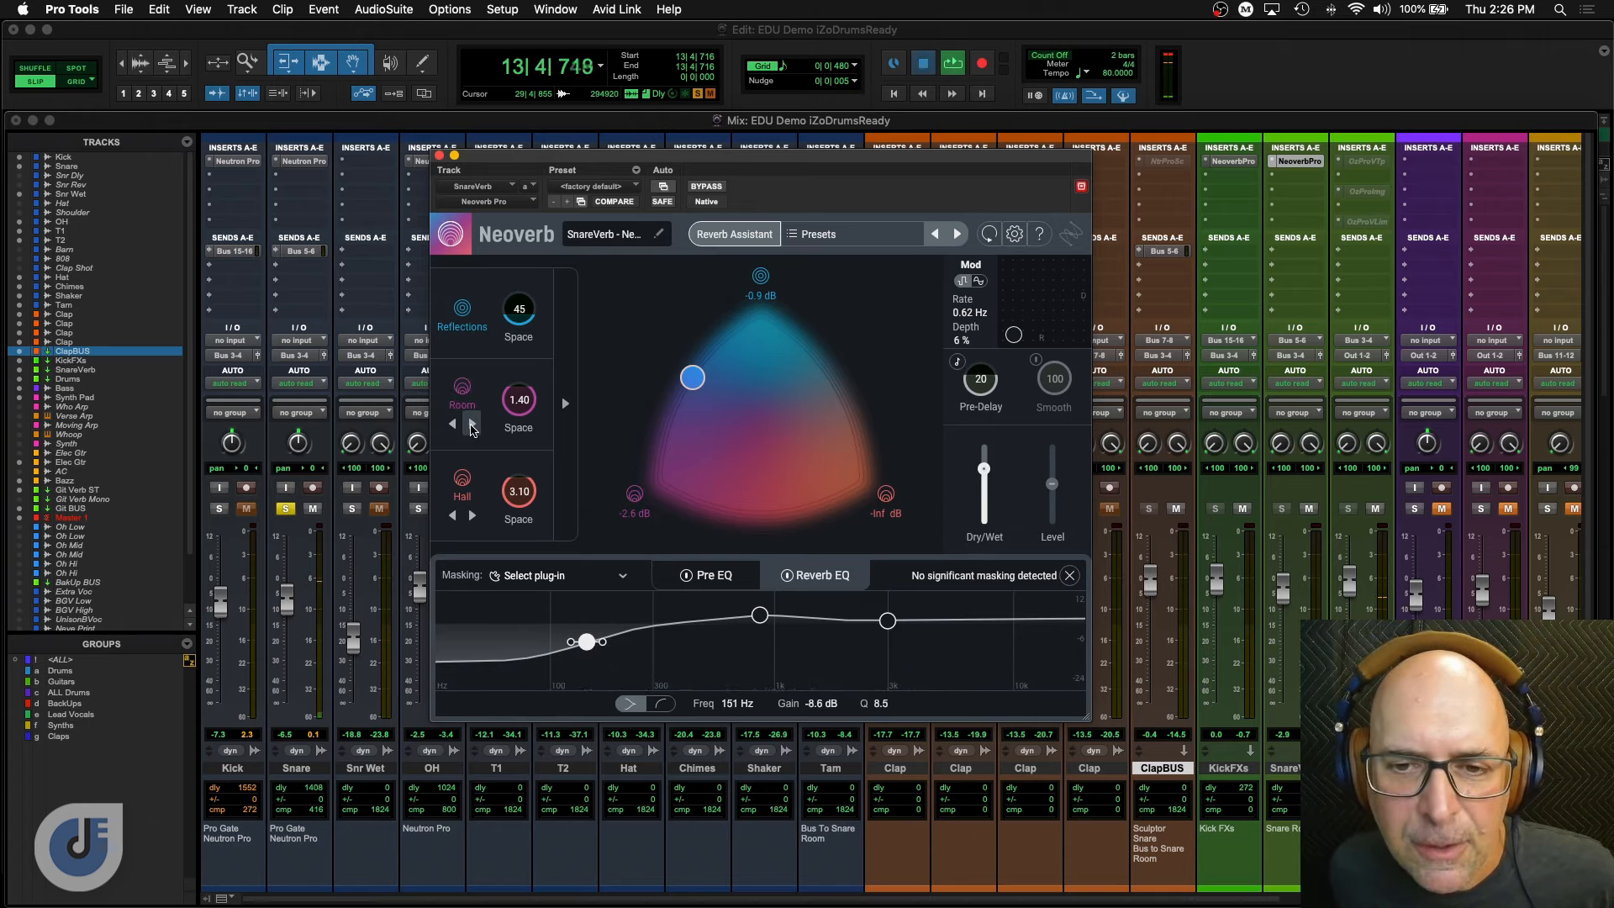
pyautogui.press('space')
pyautogui.moveTo(694, 383); pyautogui.dragTo(758, 403)
pyautogui.moveTo(989, 468); pyautogui.dragTo(988, 485)
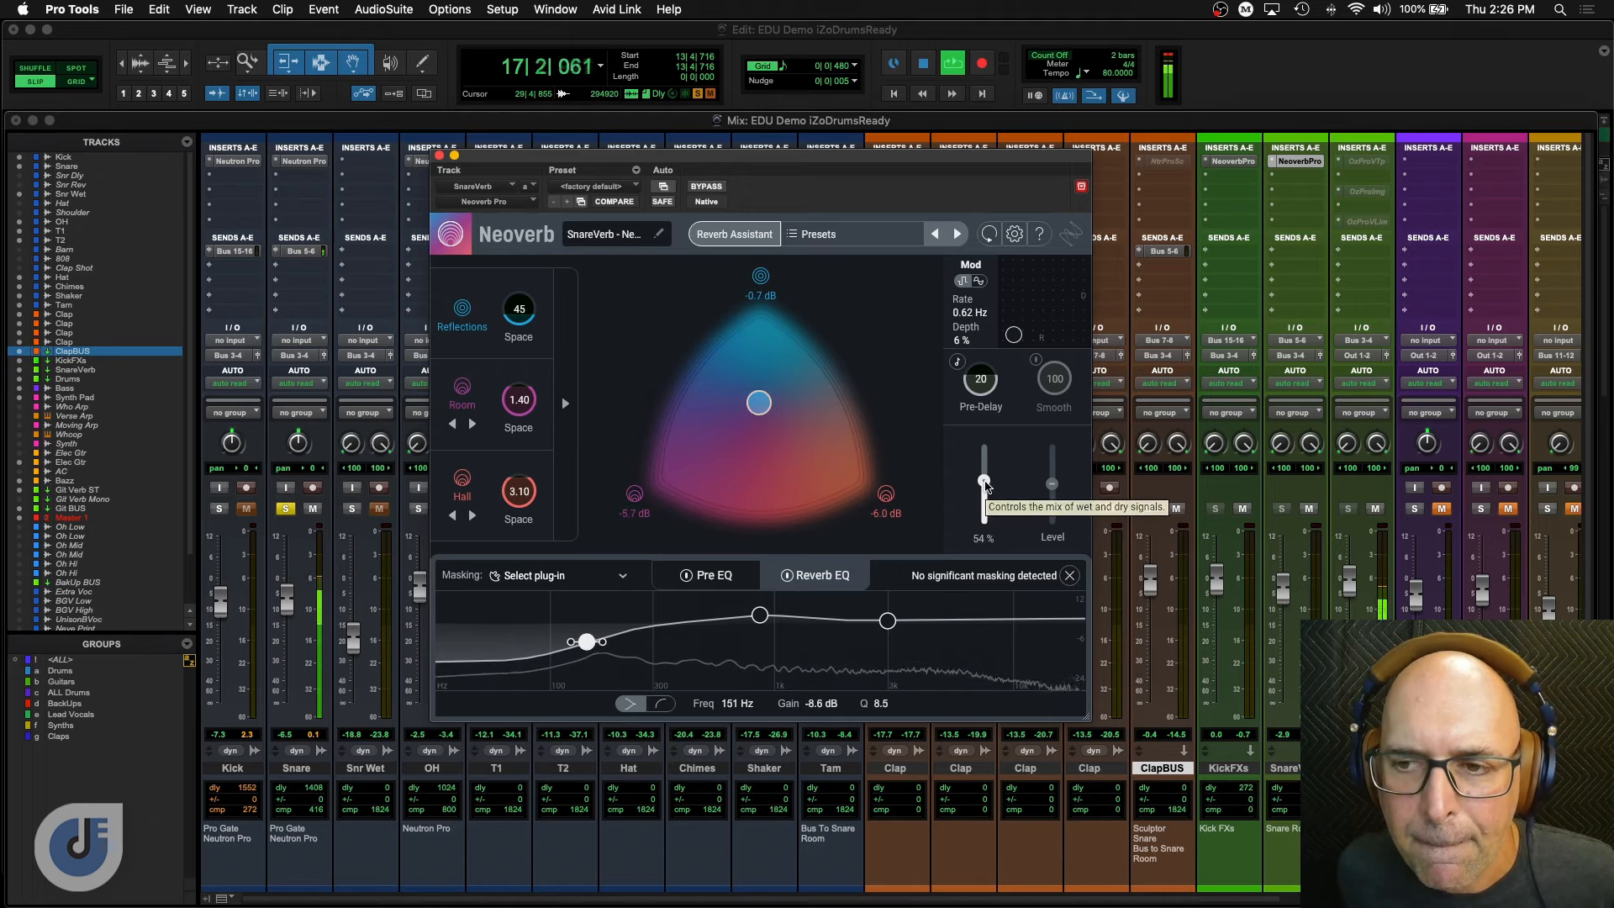
pyautogui.moveTo(984, 482); pyautogui.dragTo(984, 479)
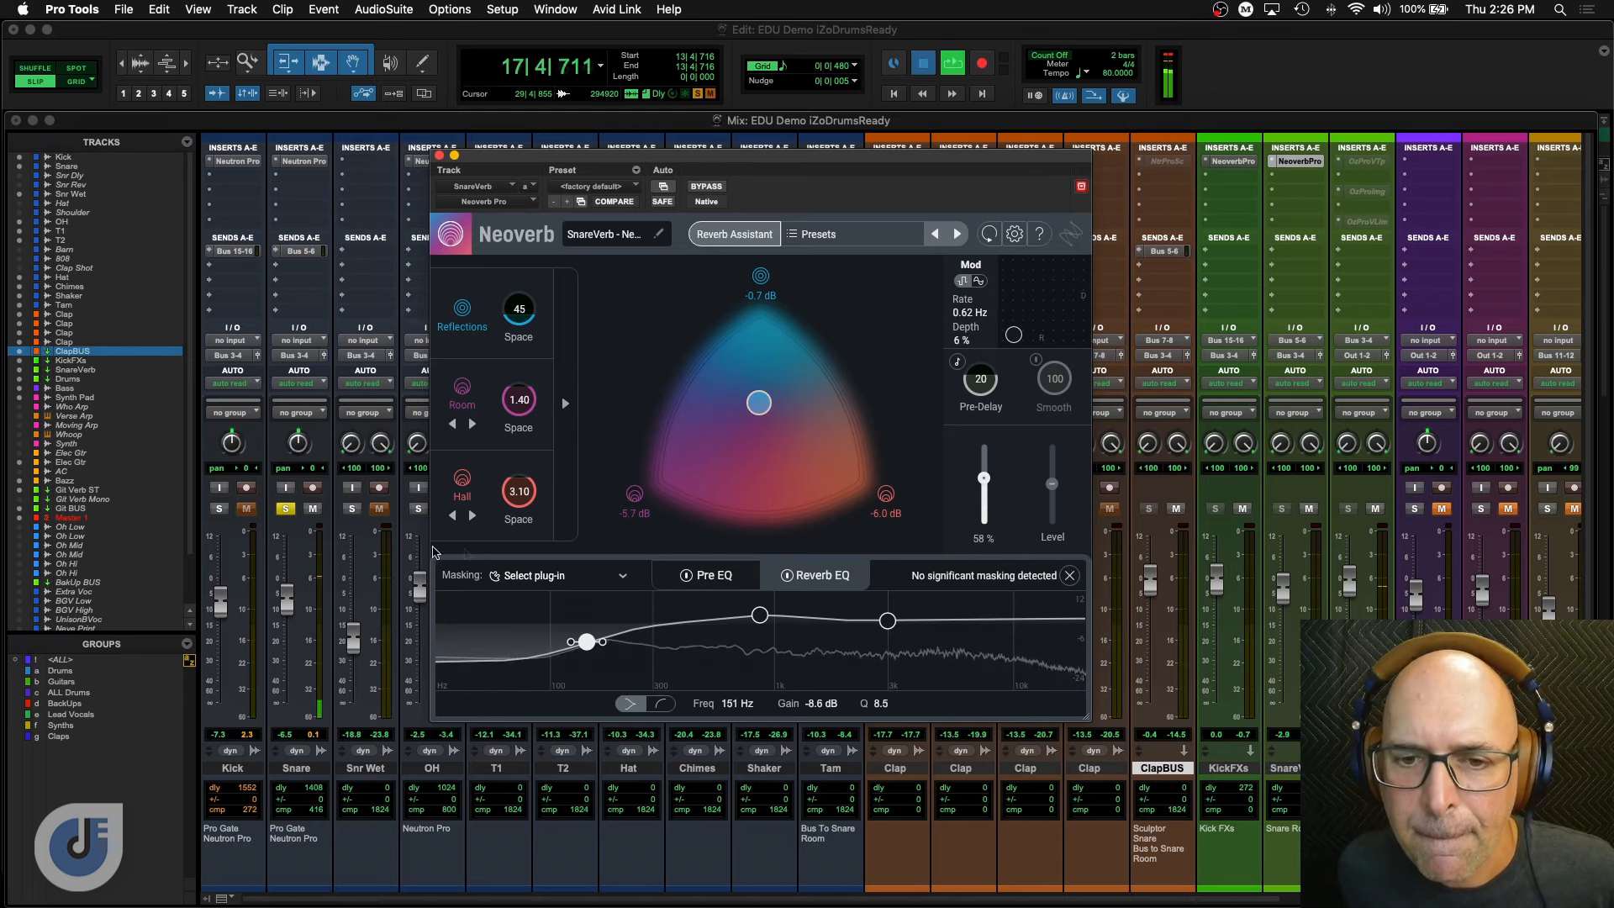
# Solo the Kick and OH with the Snare, and raise SnareVerb's Dry/Wet to just under 68% during playback.
pyautogui.press('space')
pyautogui.click(219, 509)
pyautogui.click(418, 508)
pyautogui.press('space')
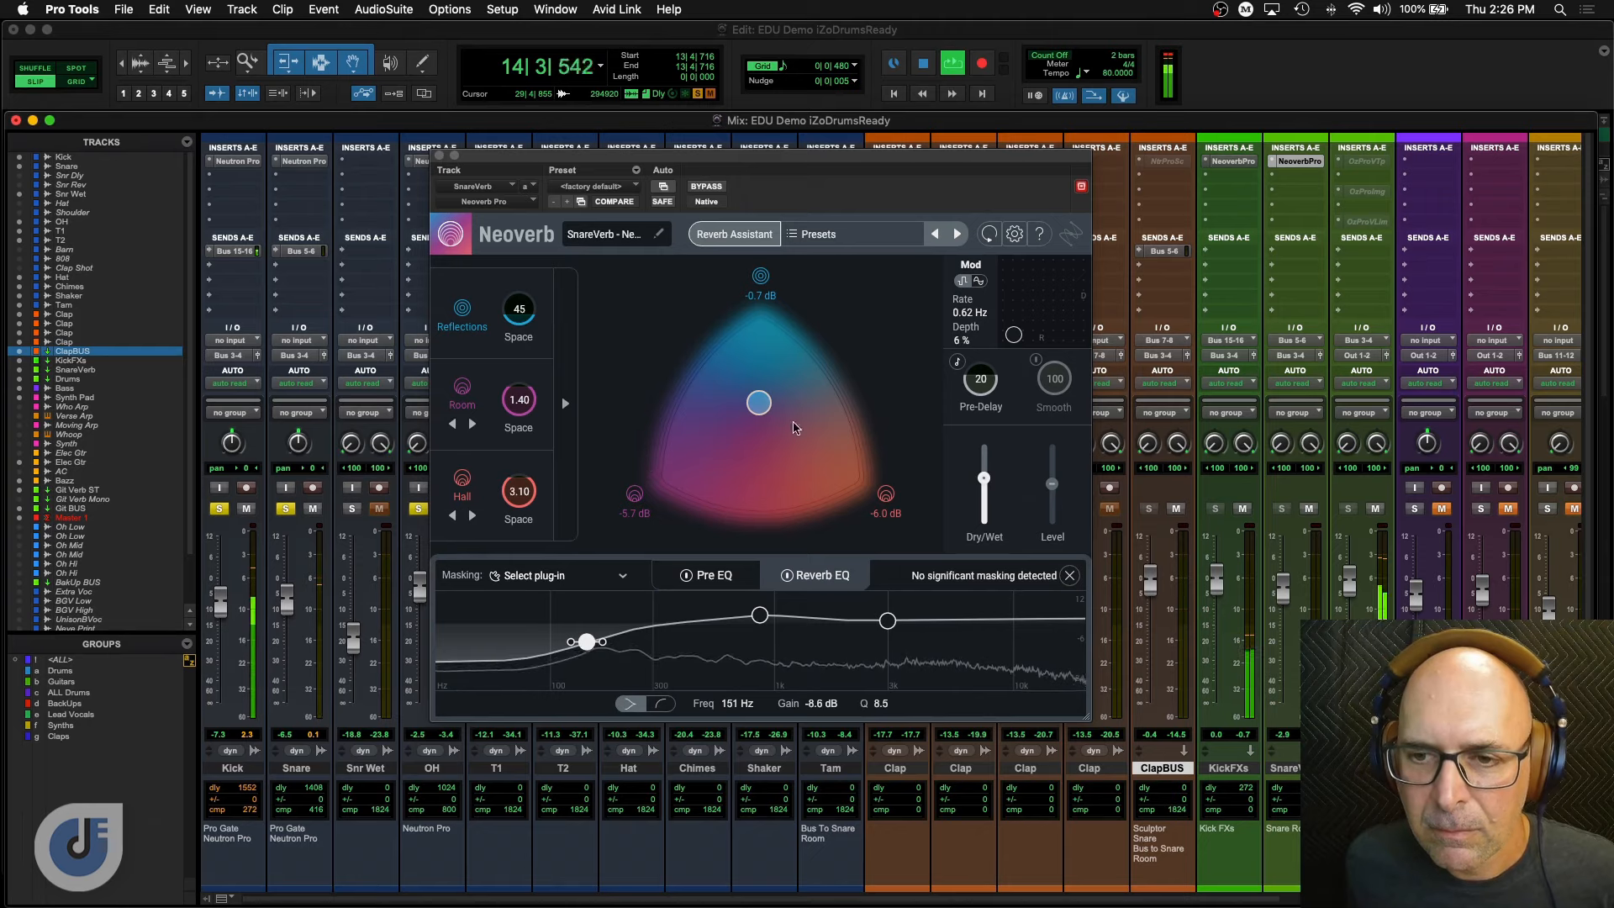
pyautogui.moveTo(985, 482); pyautogui.dragTo(986, 474)
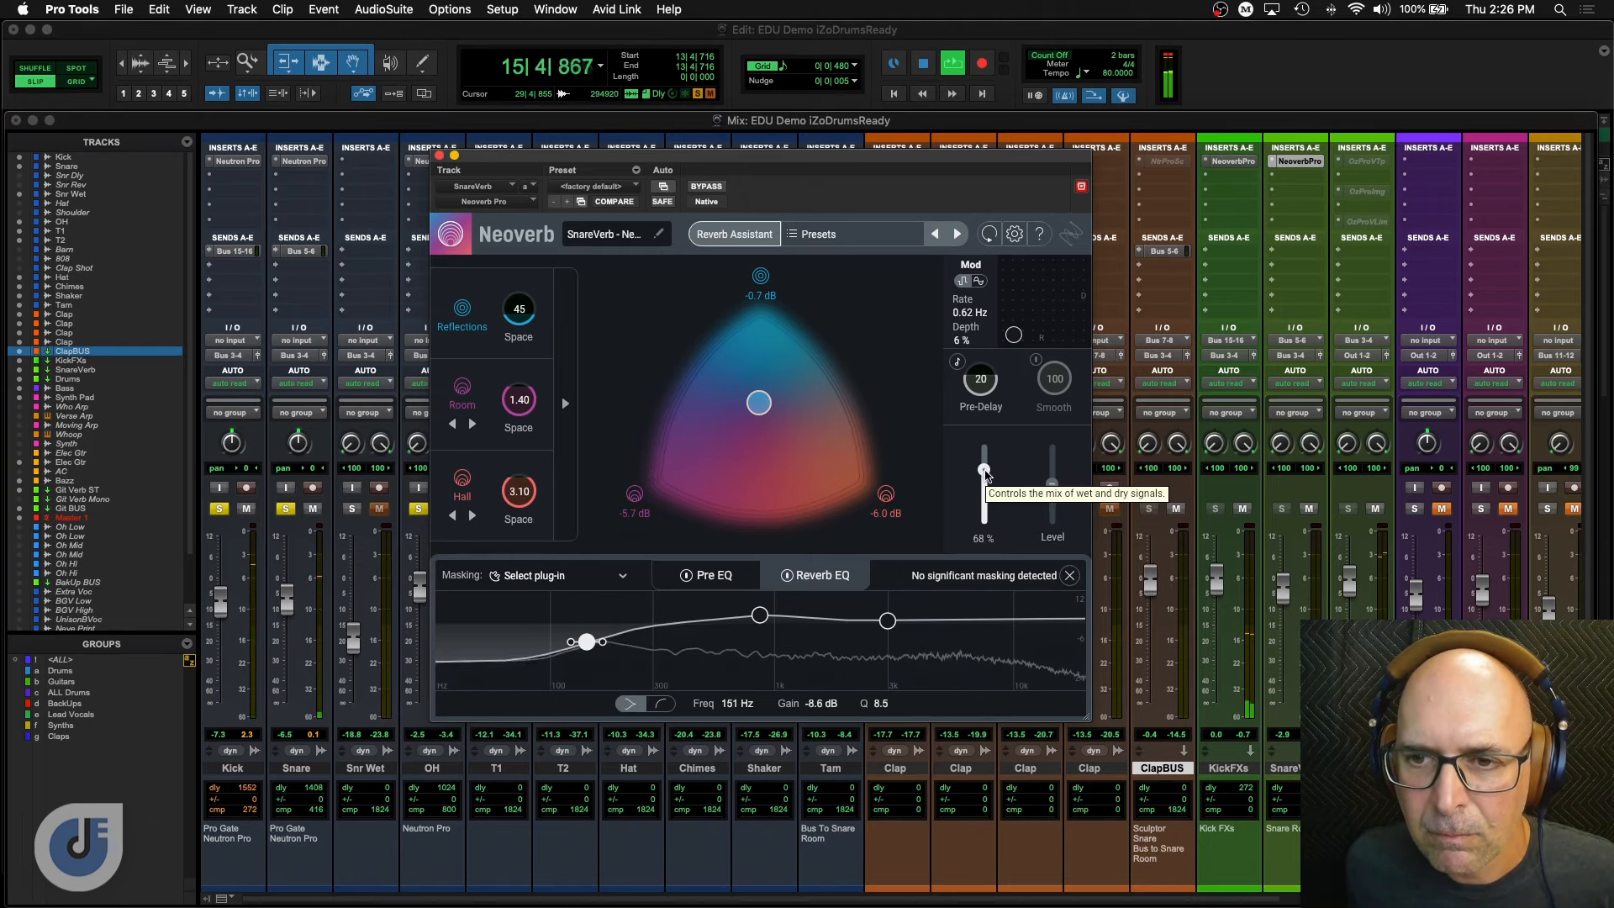
pyautogui.moveTo(984, 471); pyautogui.dragTo(984, 473)
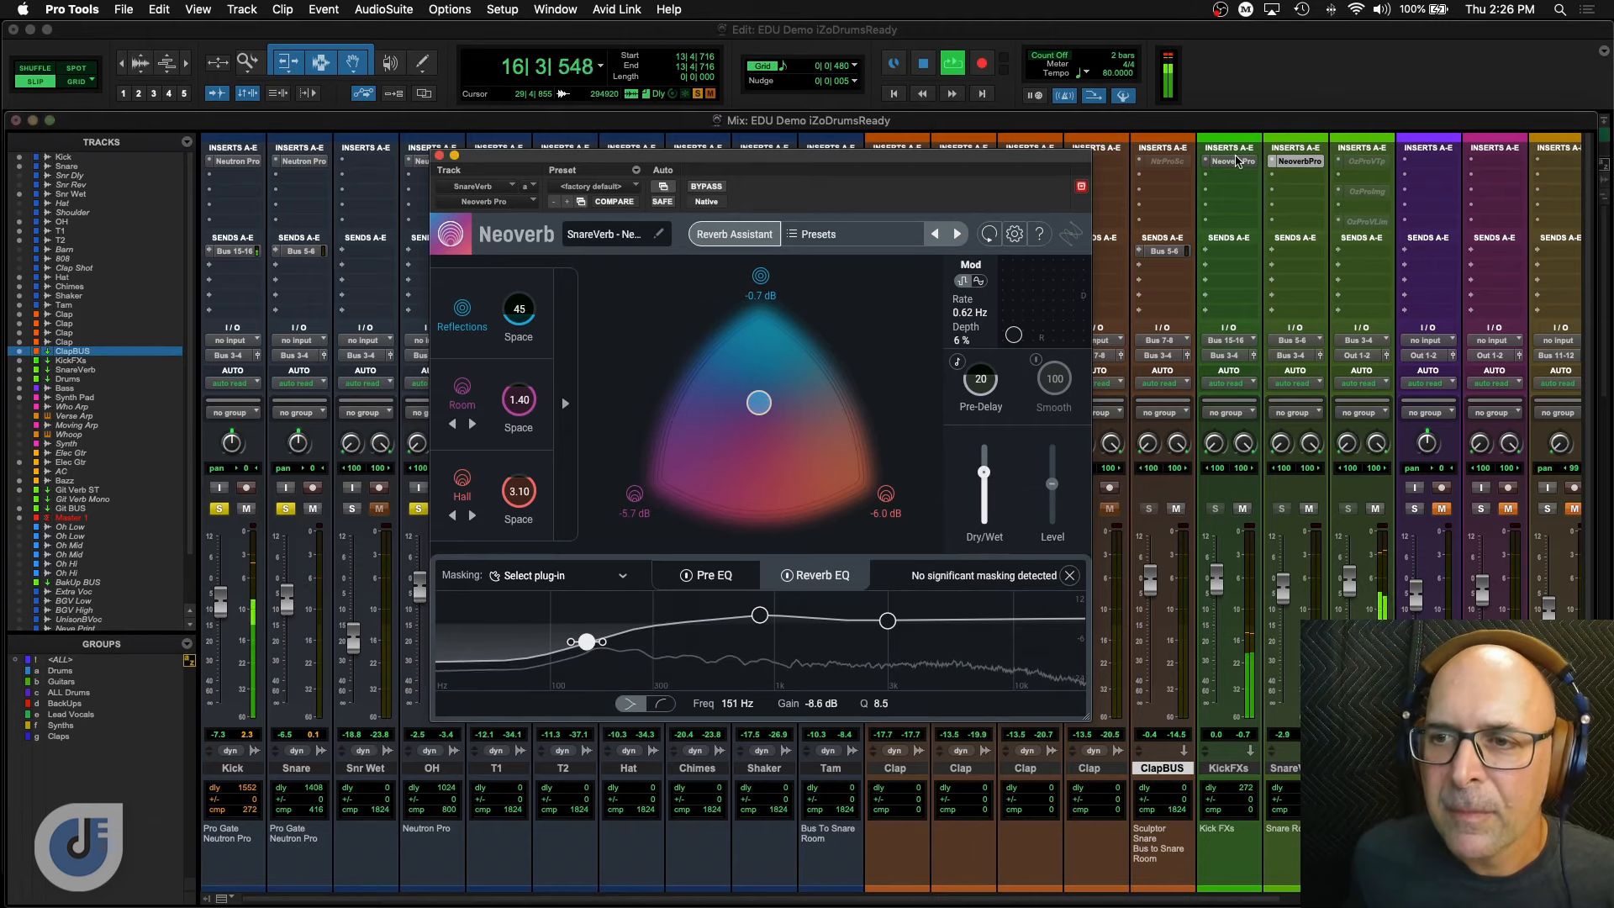
# Set Dry/Wet to 36% in the KickFXs track's Neoverb, close the plug-in and stop playback.
pyautogui.click(1233, 160)
pyautogui.moveTo(985, 480); pyautogui.dragTo(988, 497)
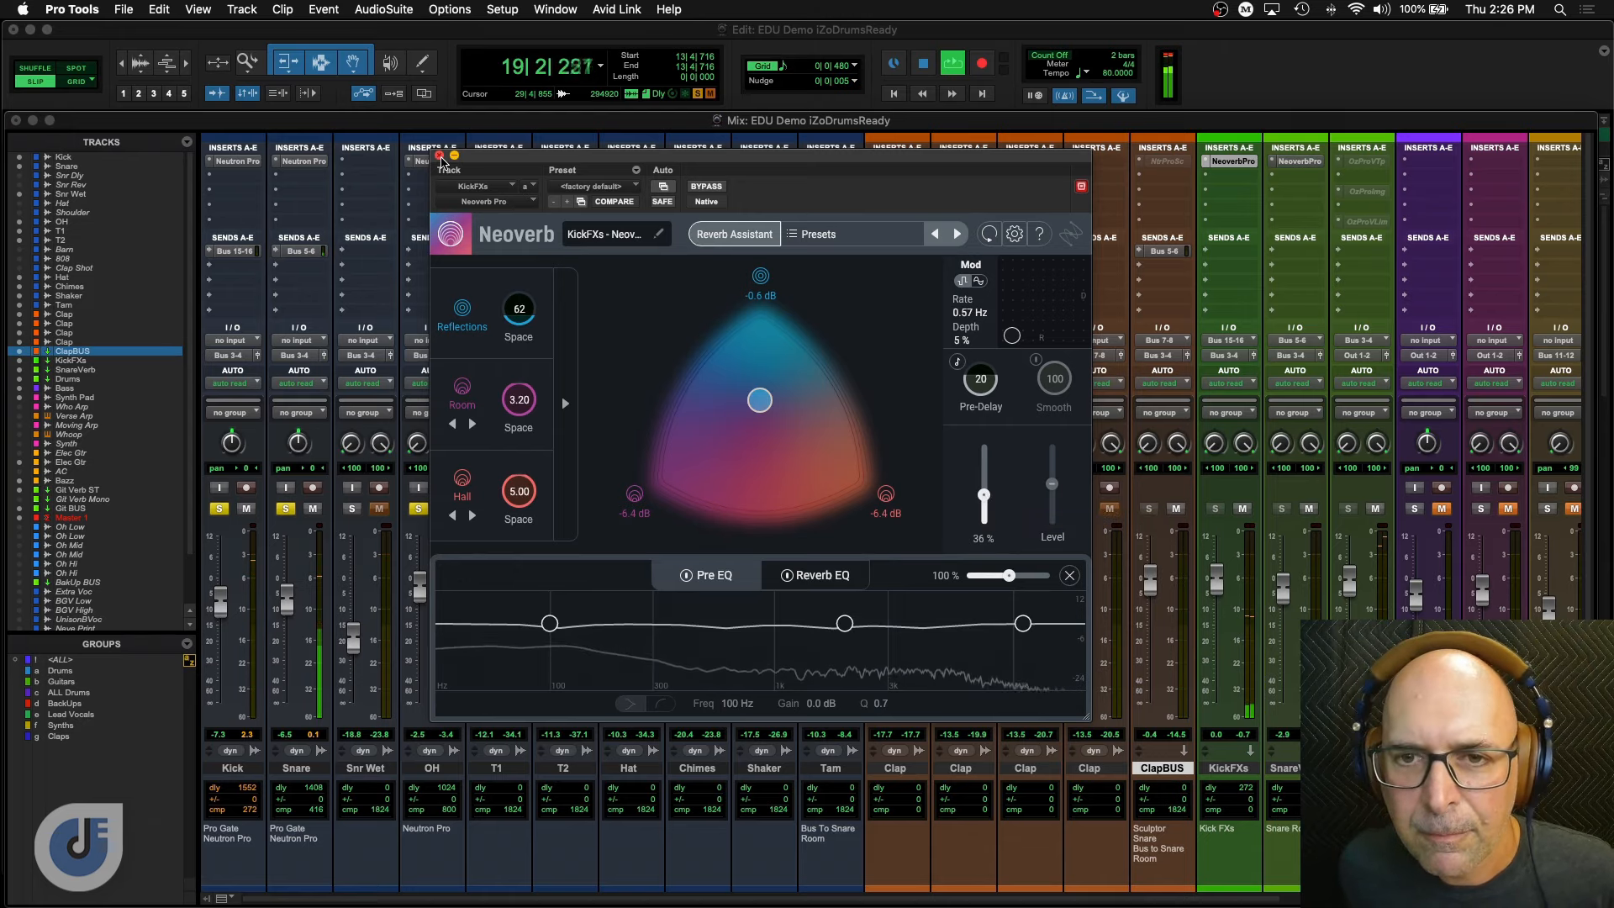
pyautogui.click(439, 156)
pyautogui.press('space')
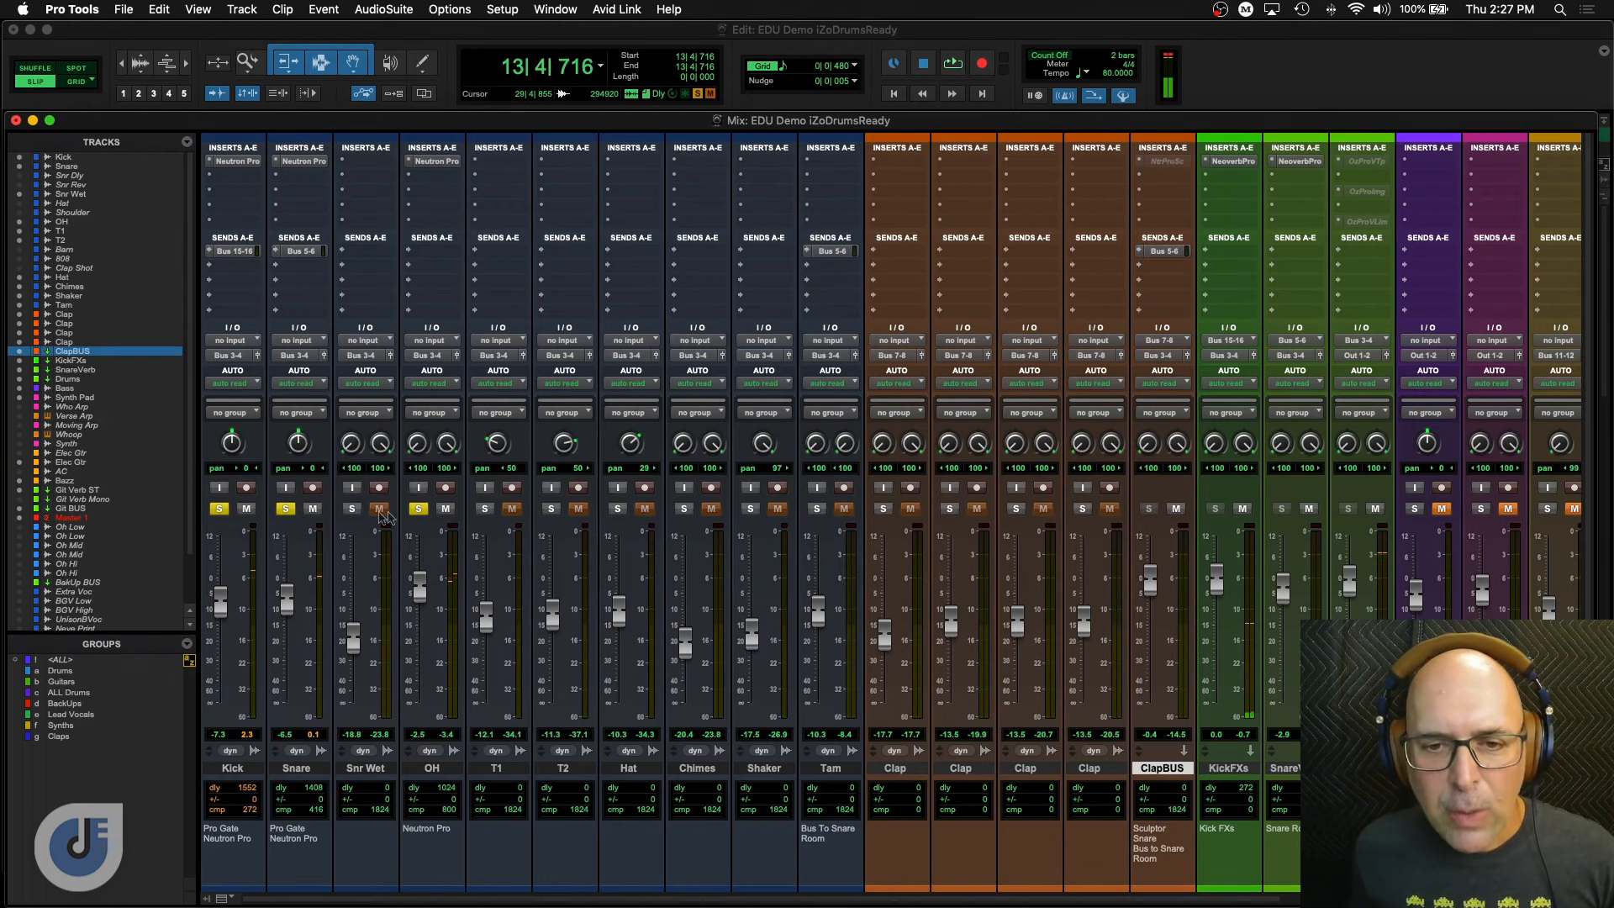
# Clear the solos on the OH, Snare and Kick tracks.
pyautogui.click(418, 509)
pyautogui.click(279, 509)
pyautogui.click(221, 509)
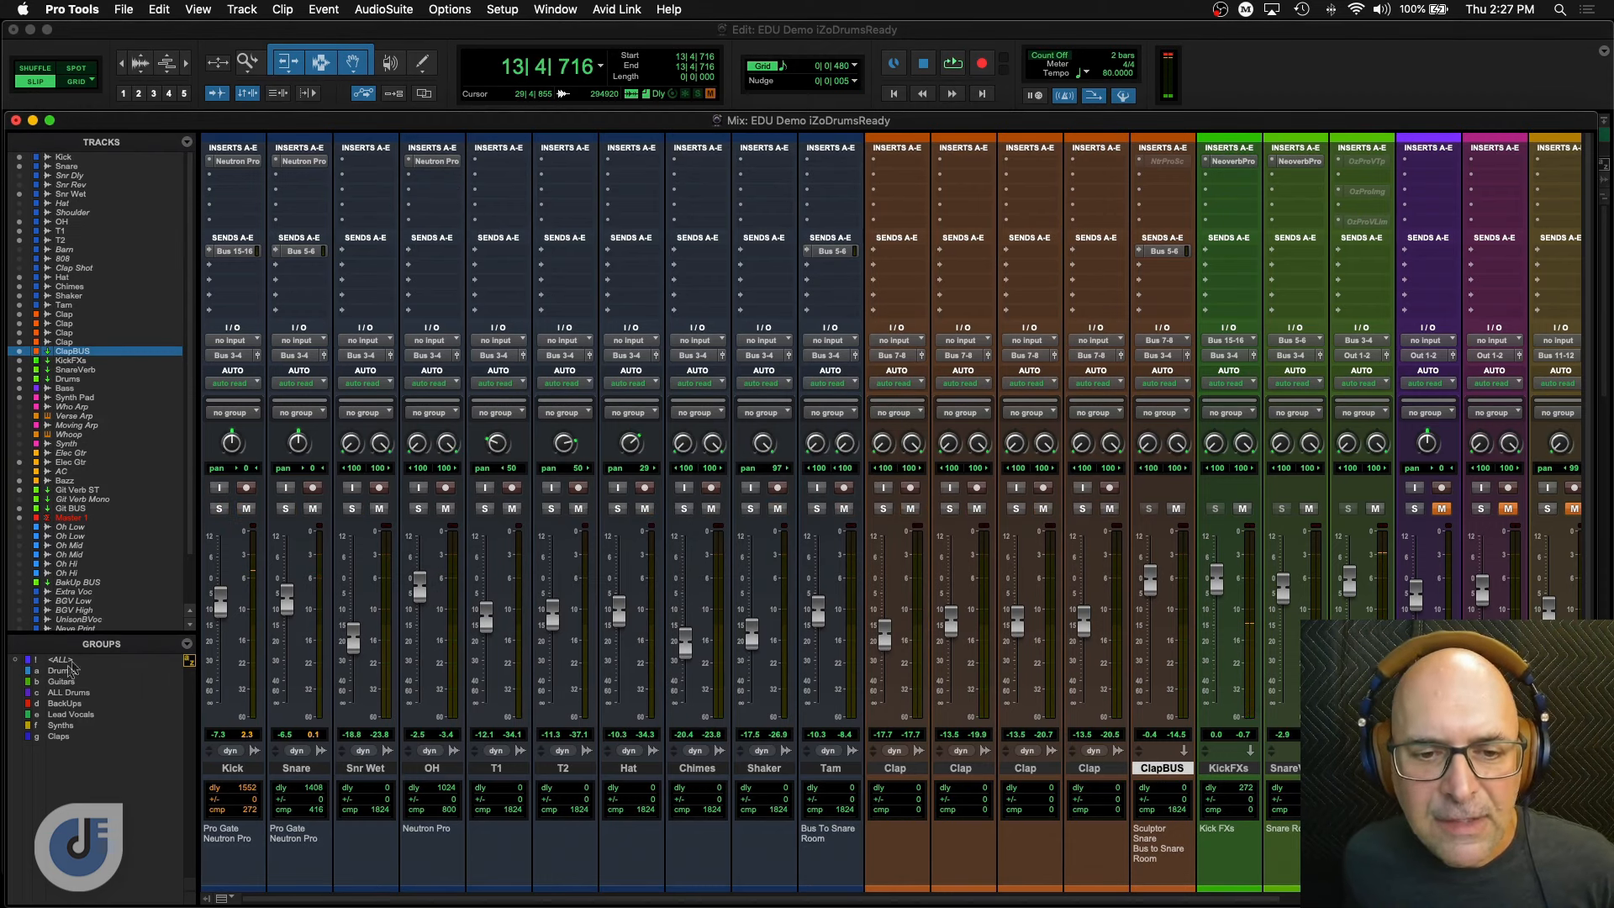
# Audition the drums by soloing the tracks together through the Drums group, clearing the solos and disabling the group when finished.
pyautogui.click(58, 669)
pyautogui.press('space')
pyautogui.press('space')
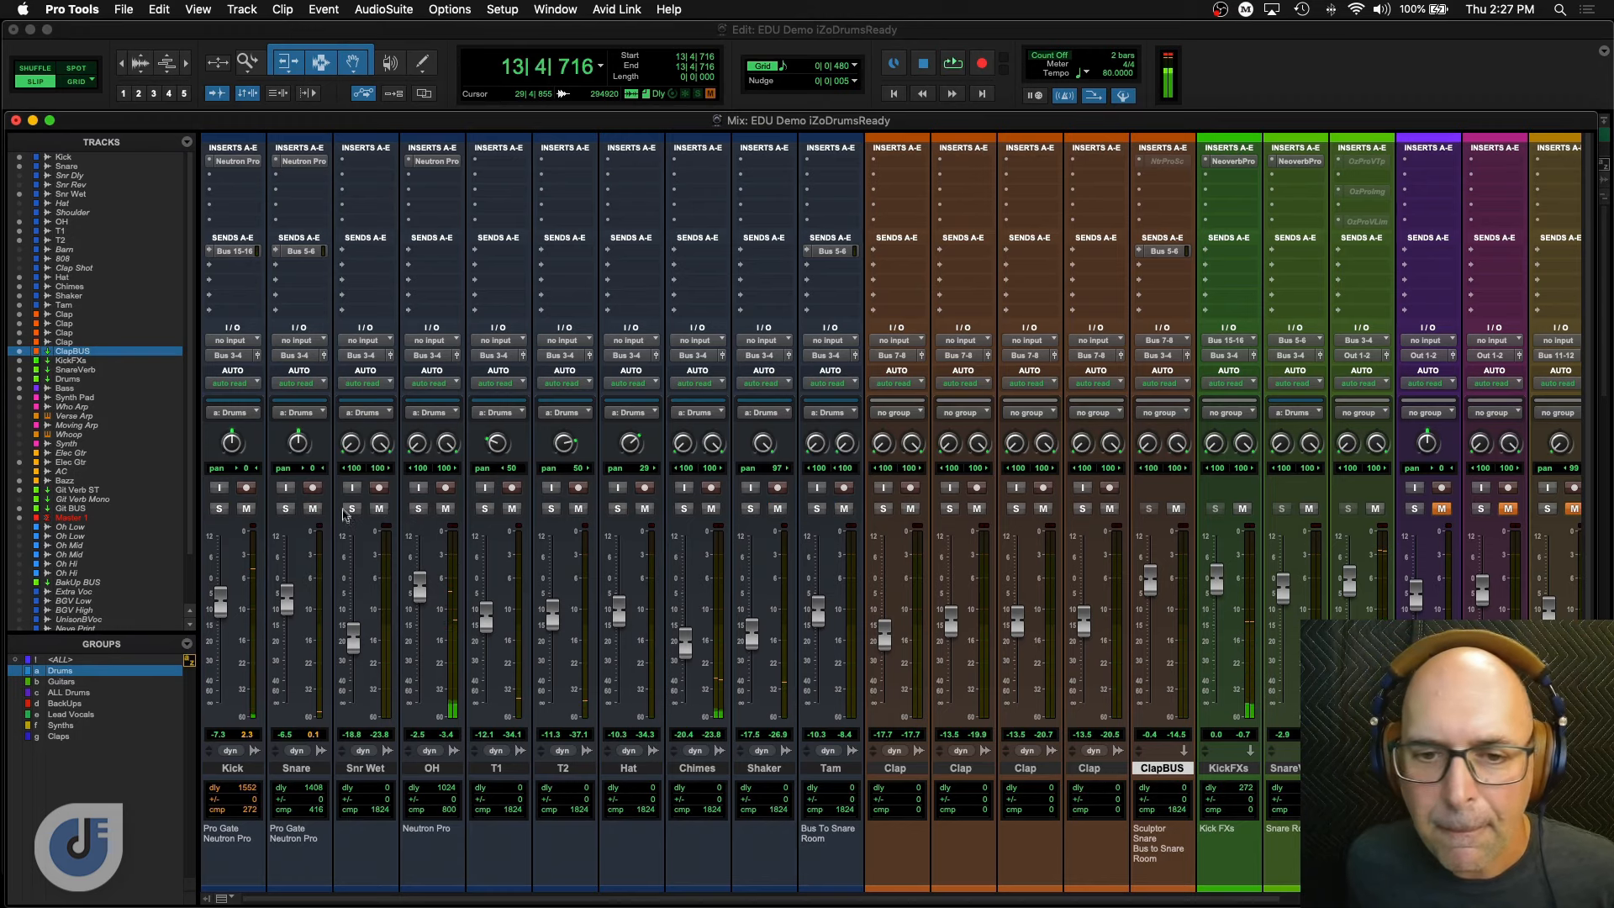
pyautogui.click(352, 510)
pyautogui.press('space')
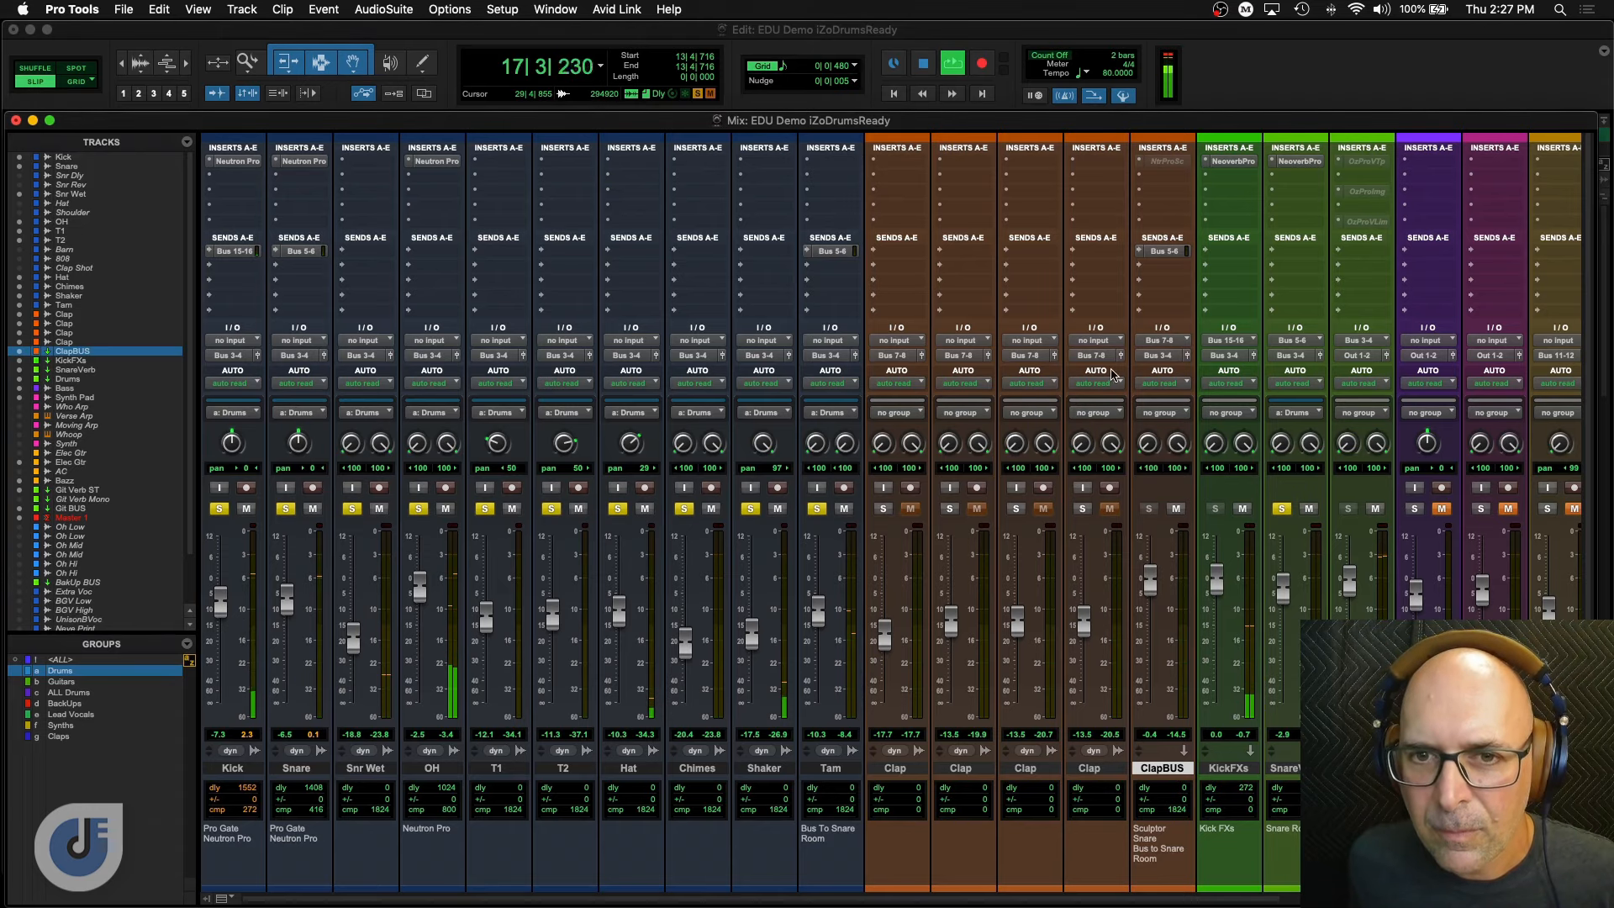
pyautogui.press('space')
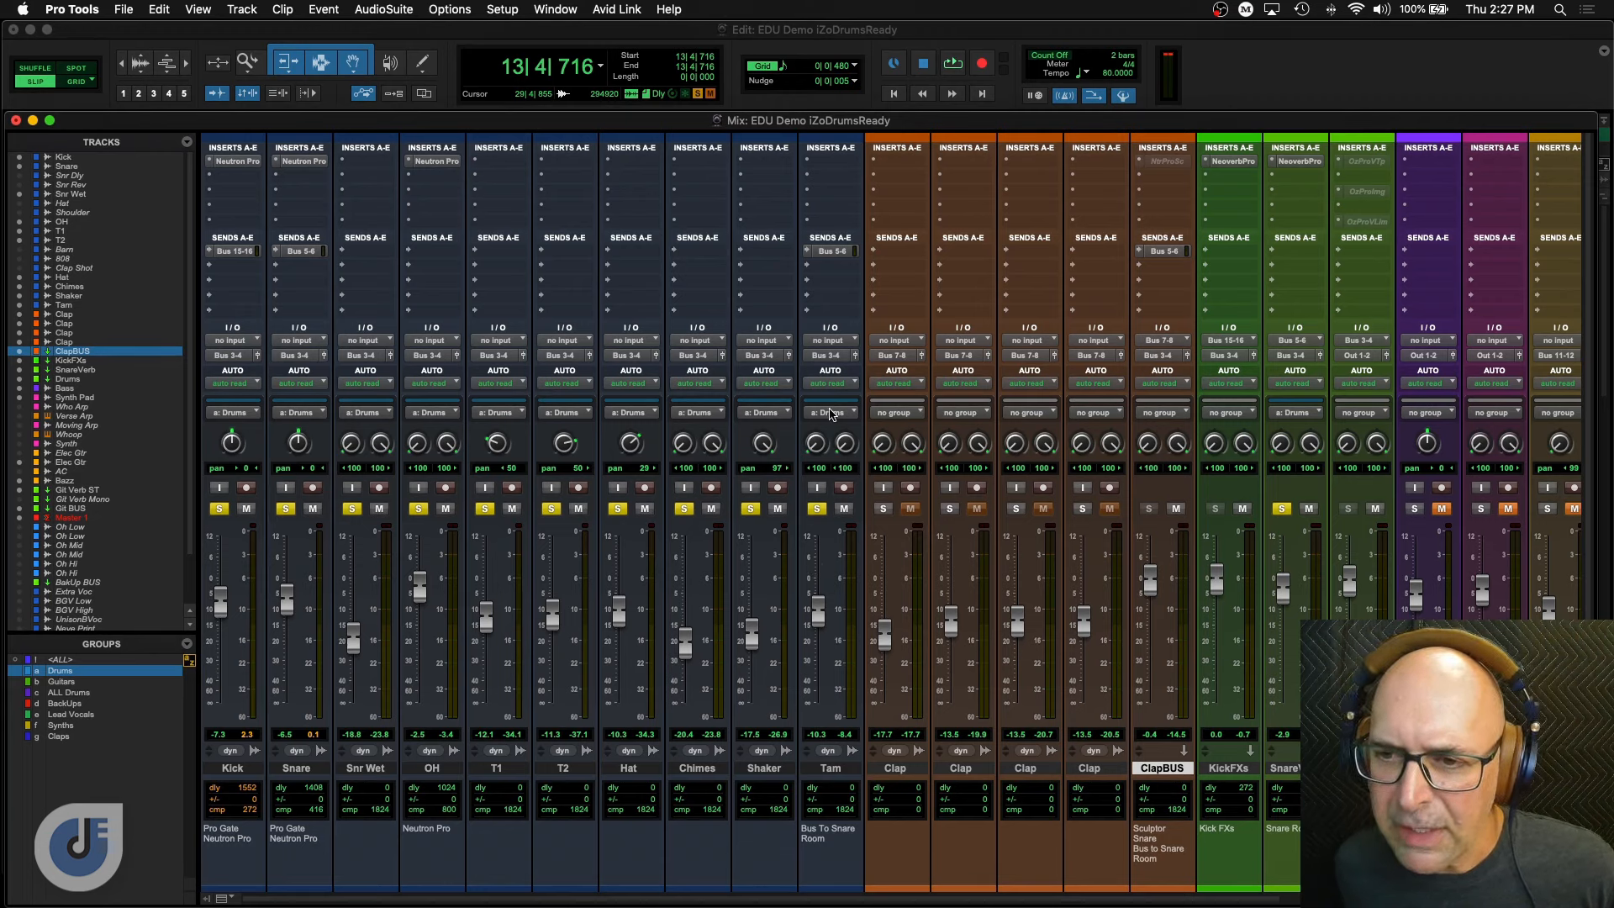
pyautogui.click(685, 509)
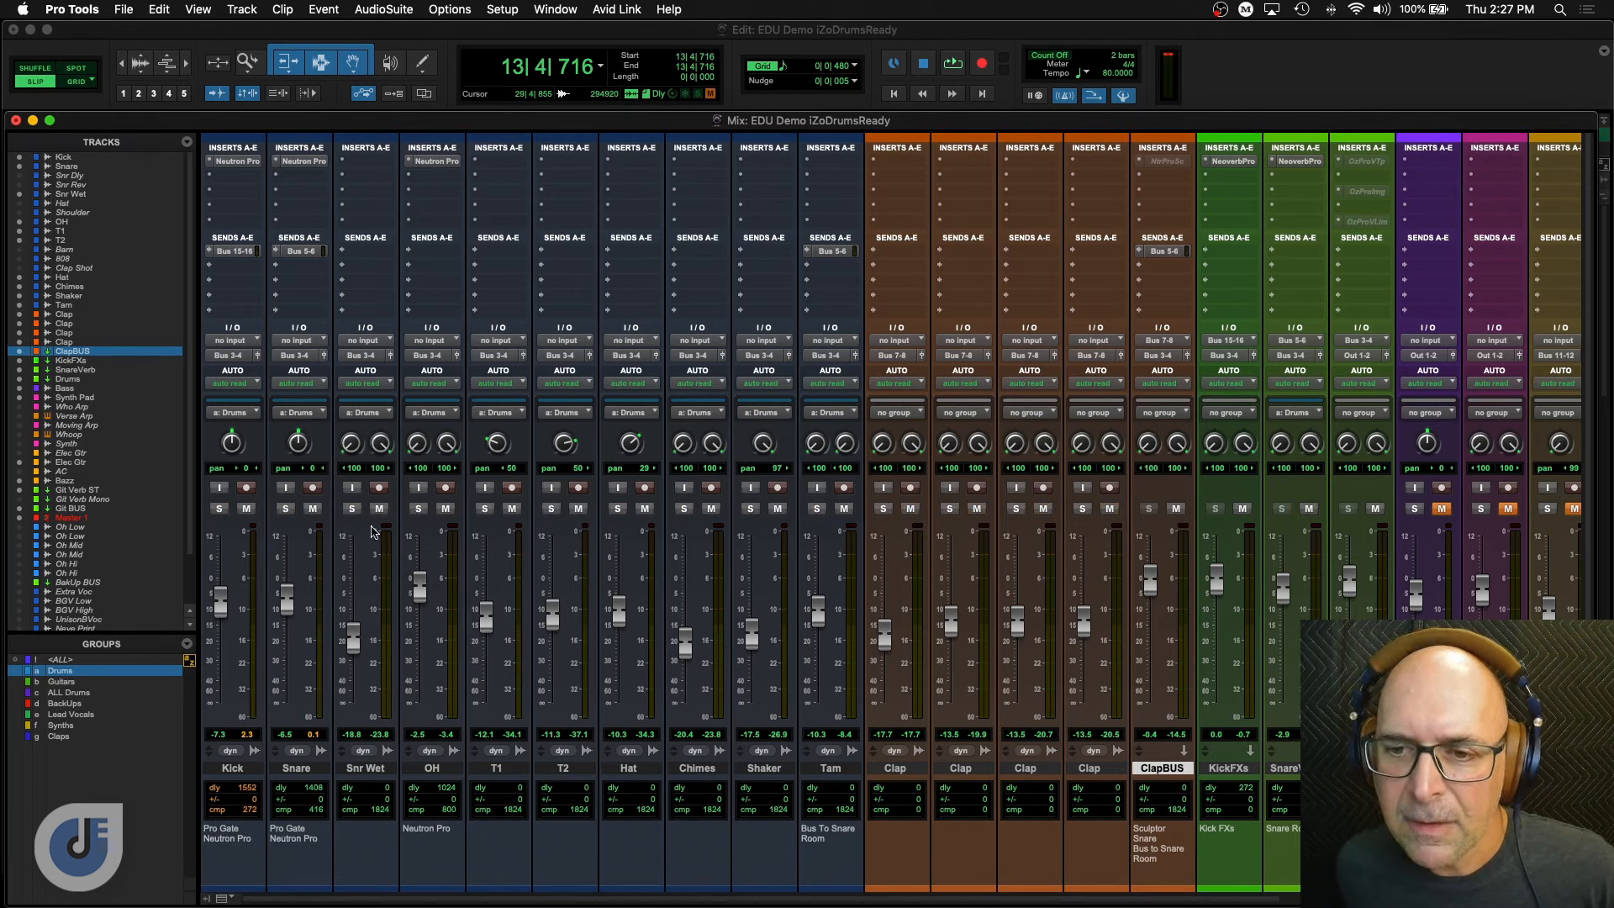
pyautogui.click(93, 677)
# Solo the Tam track and raise its fader to -1.7 dB during playback.
pyautogui.click(817, 509)
pyautogui.press('space')
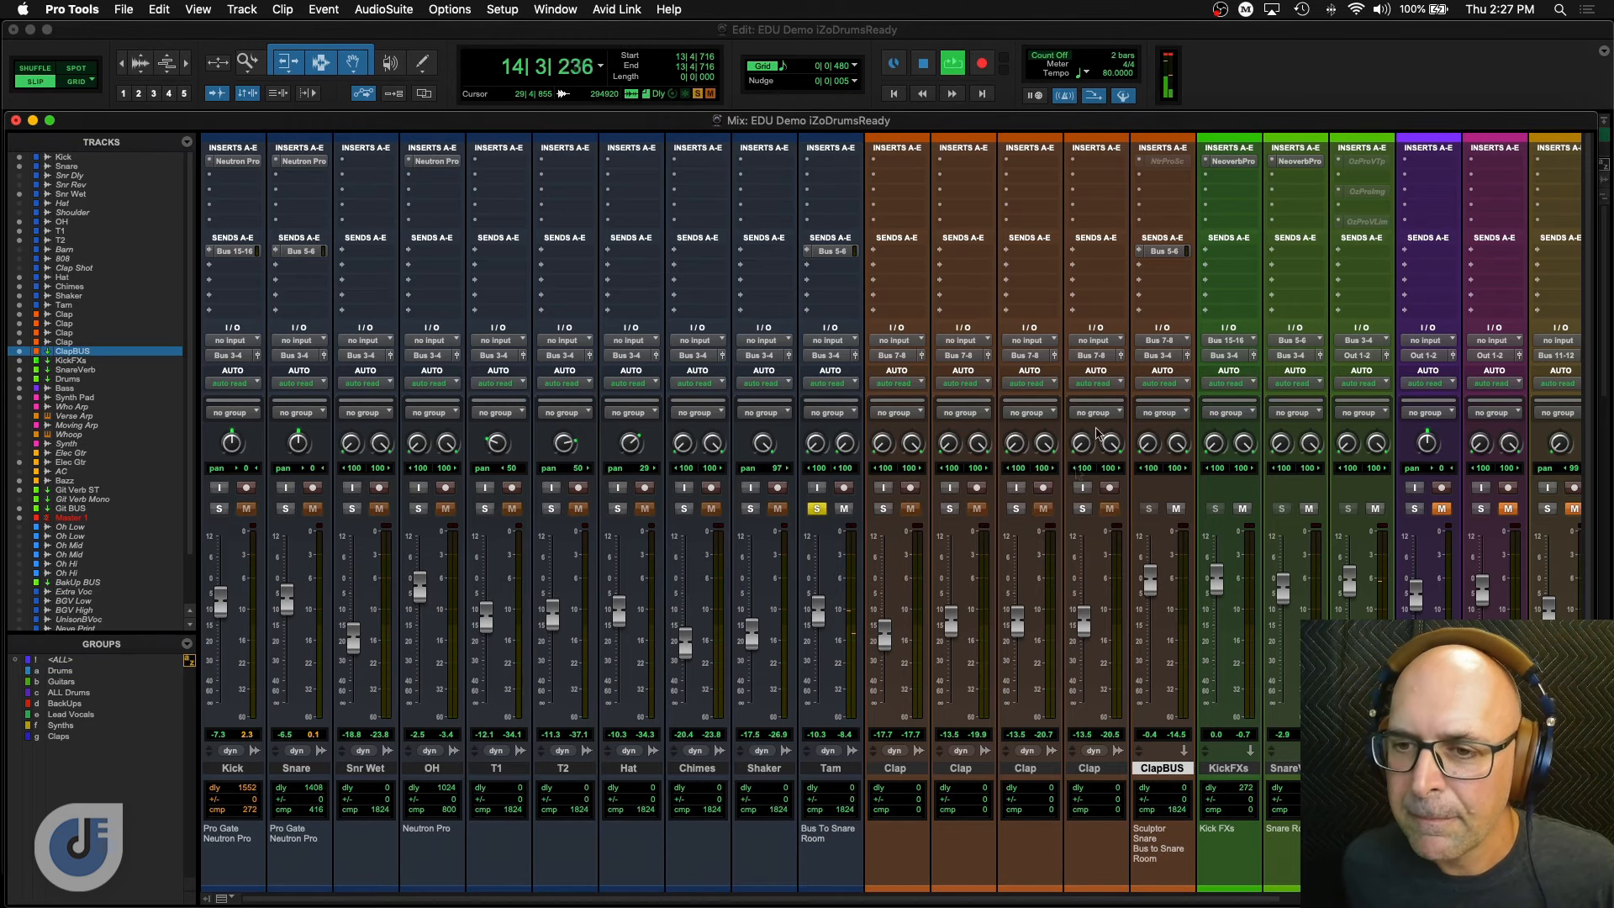
pyautogui.moveTo(820, 619); pyautogui.dragTo(823, 595)
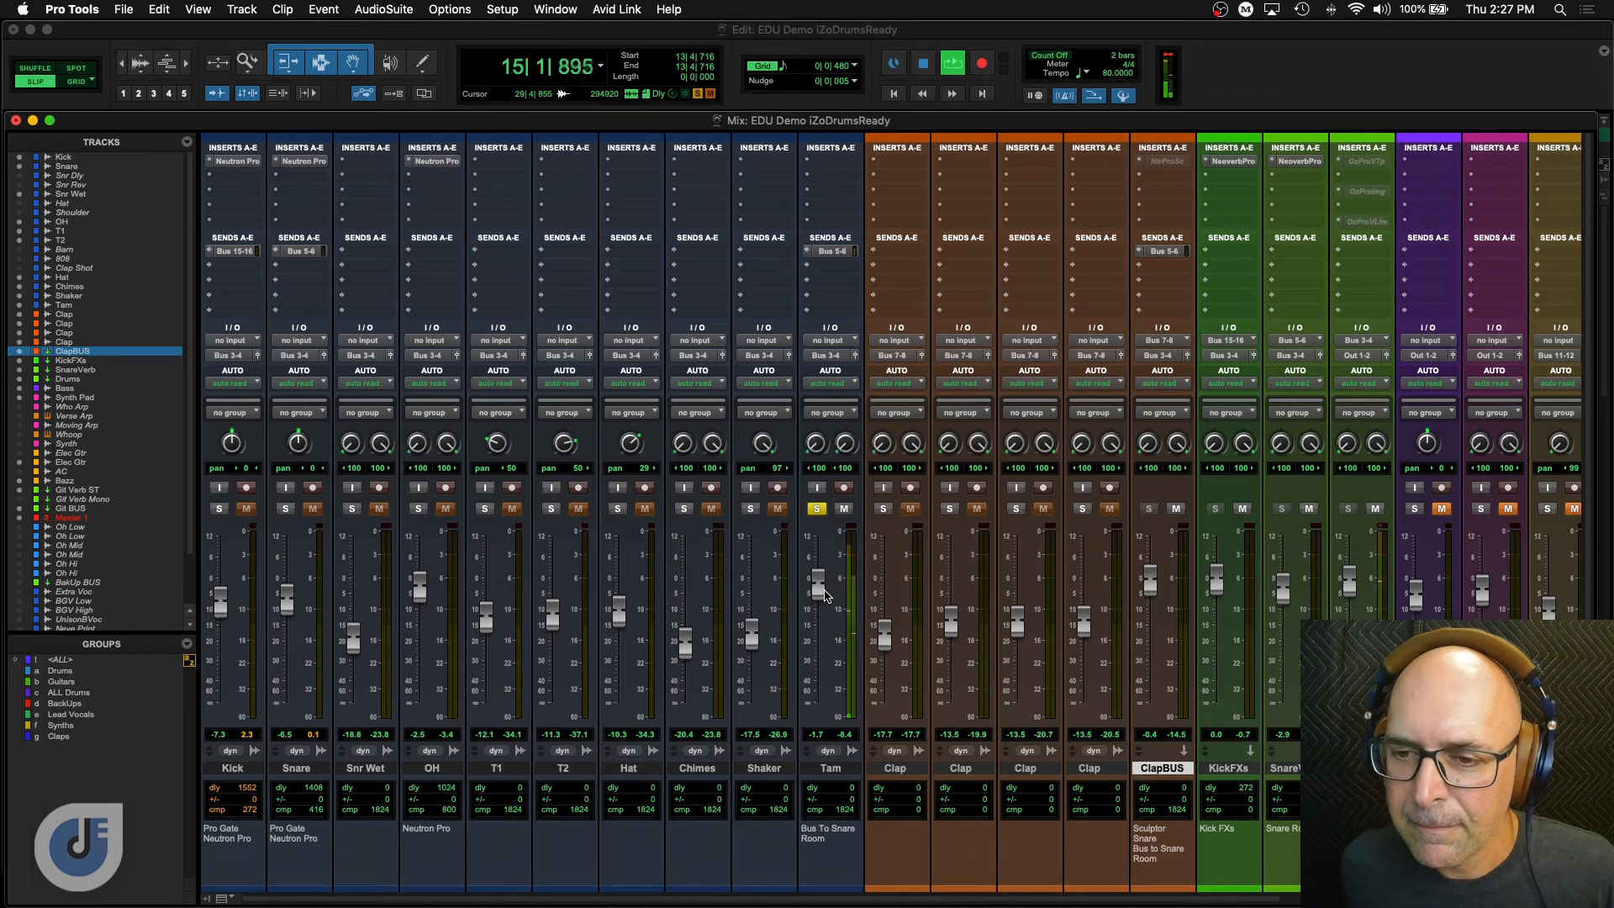
# Lower the Tam track's Bus 5-6 send to about -6.7 dB, close the send window and unsolo the track.
pyautogui.click(830, 252)
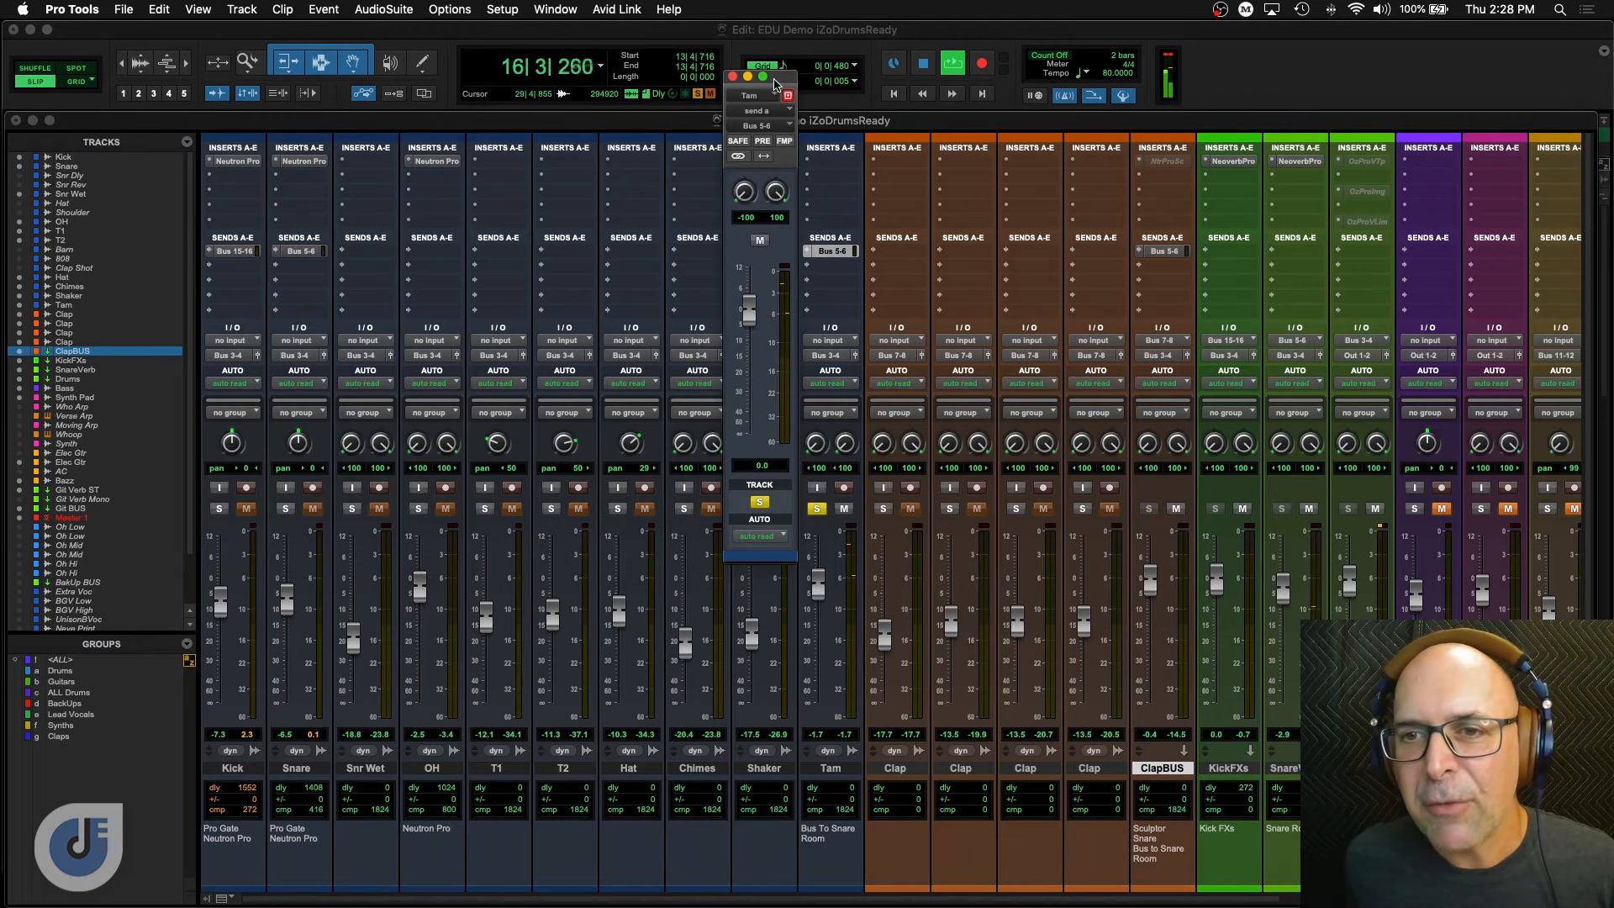
pyautogui.moveTo(772, 216); pyautogui.dragTo(728, 216)
pyautogui.moveTo(701, 439); pyautogui.dragTo(707, 477)
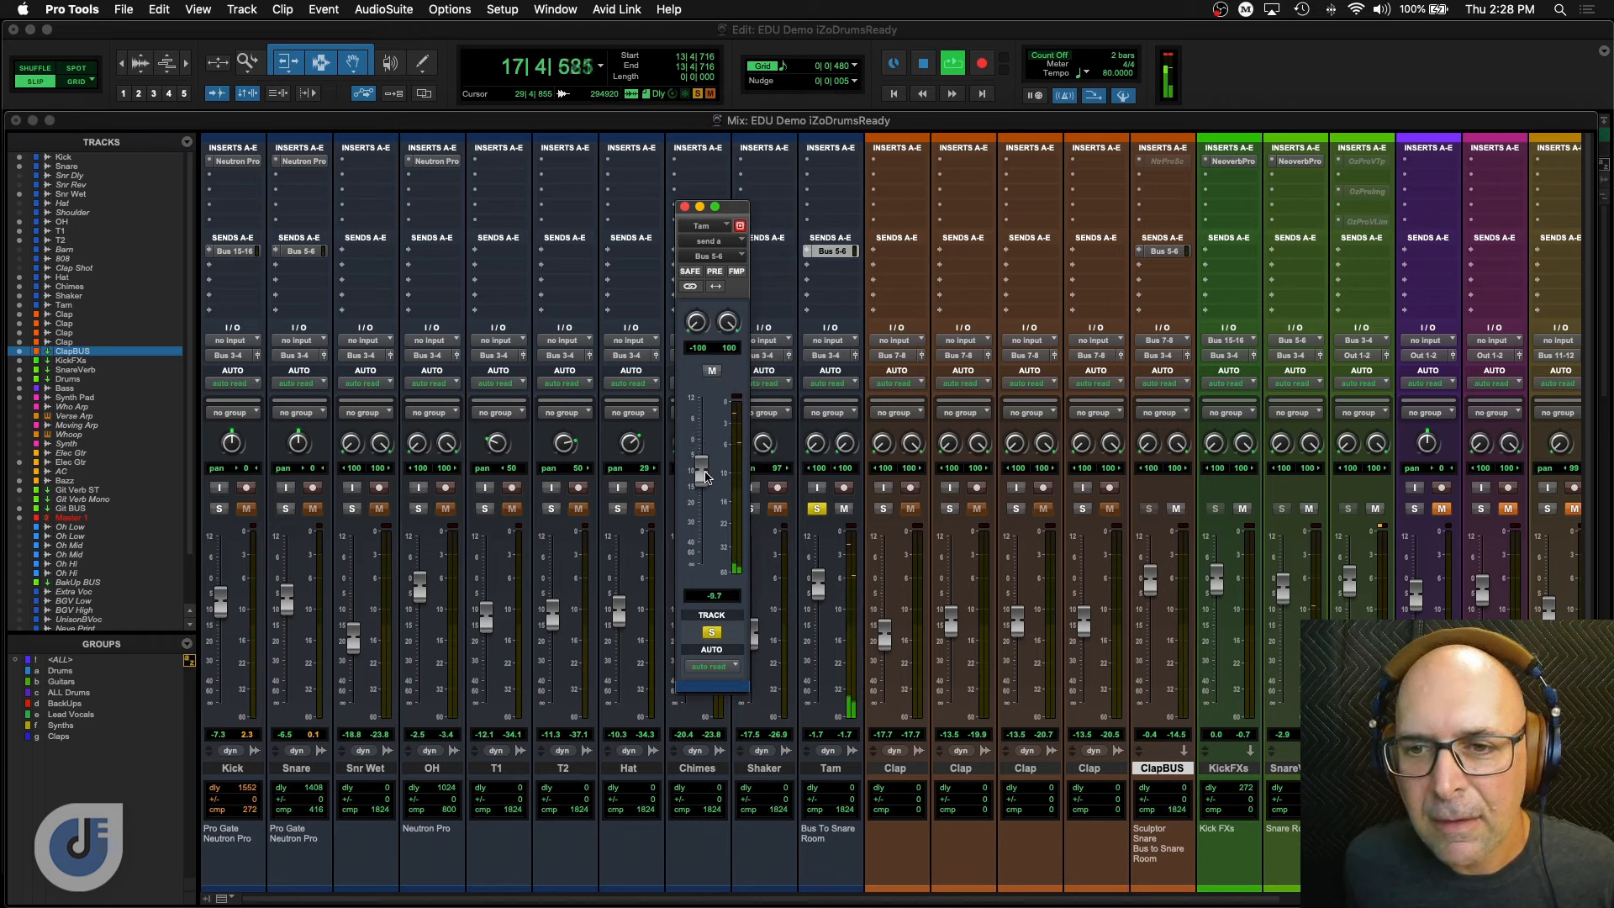
pyautogui.press('space')
pyautogui.click(685, 206)
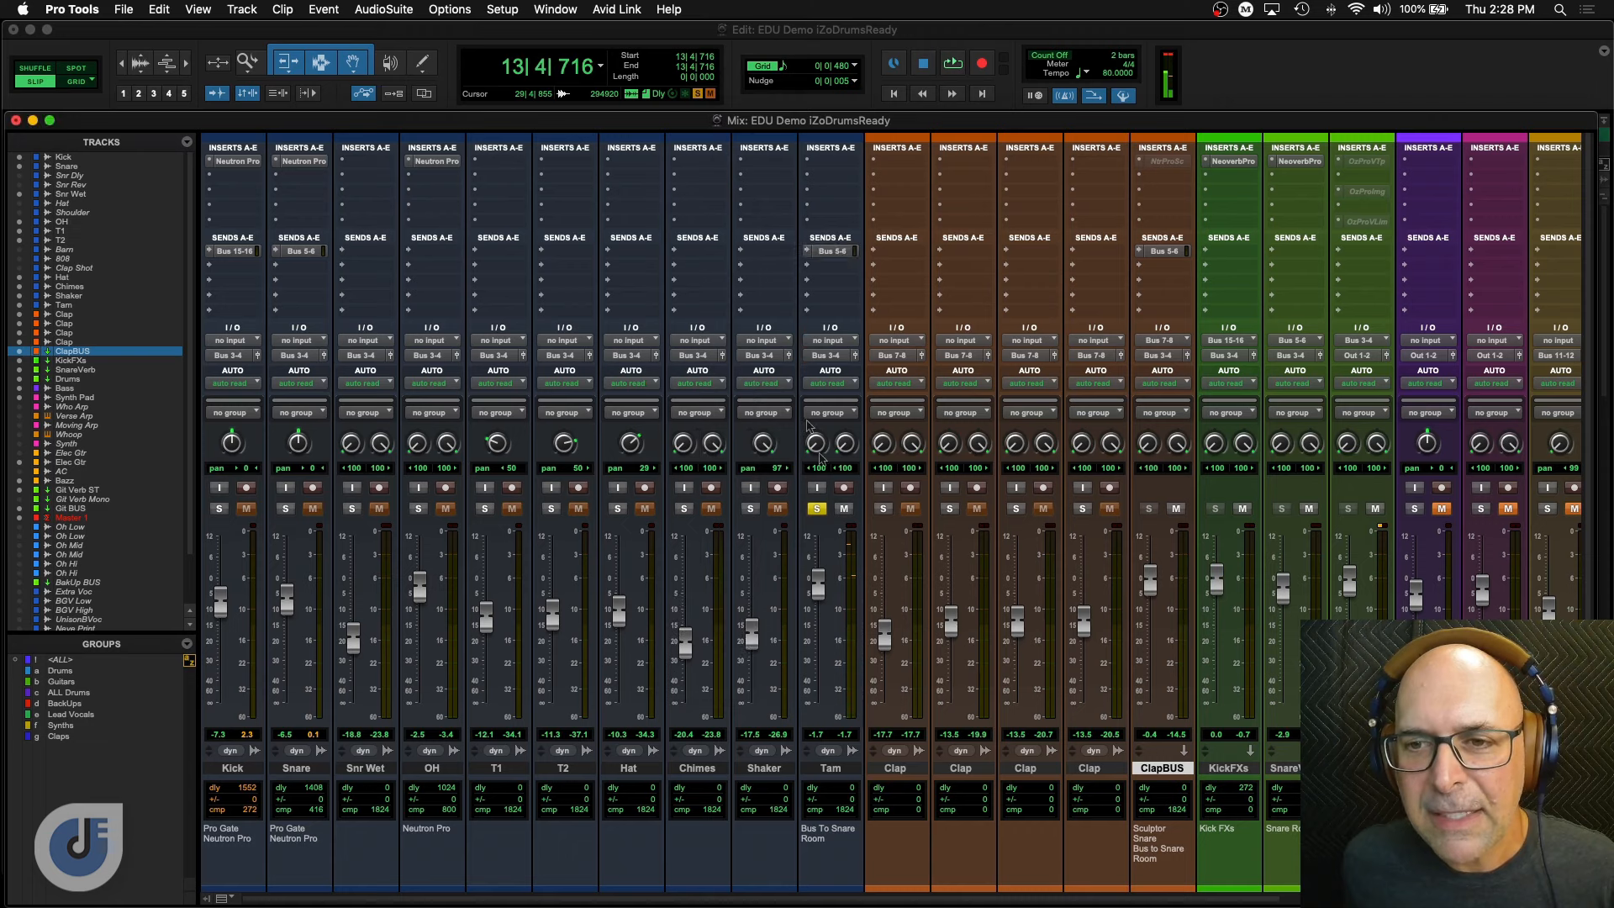
pyautogui.click(818, 510)
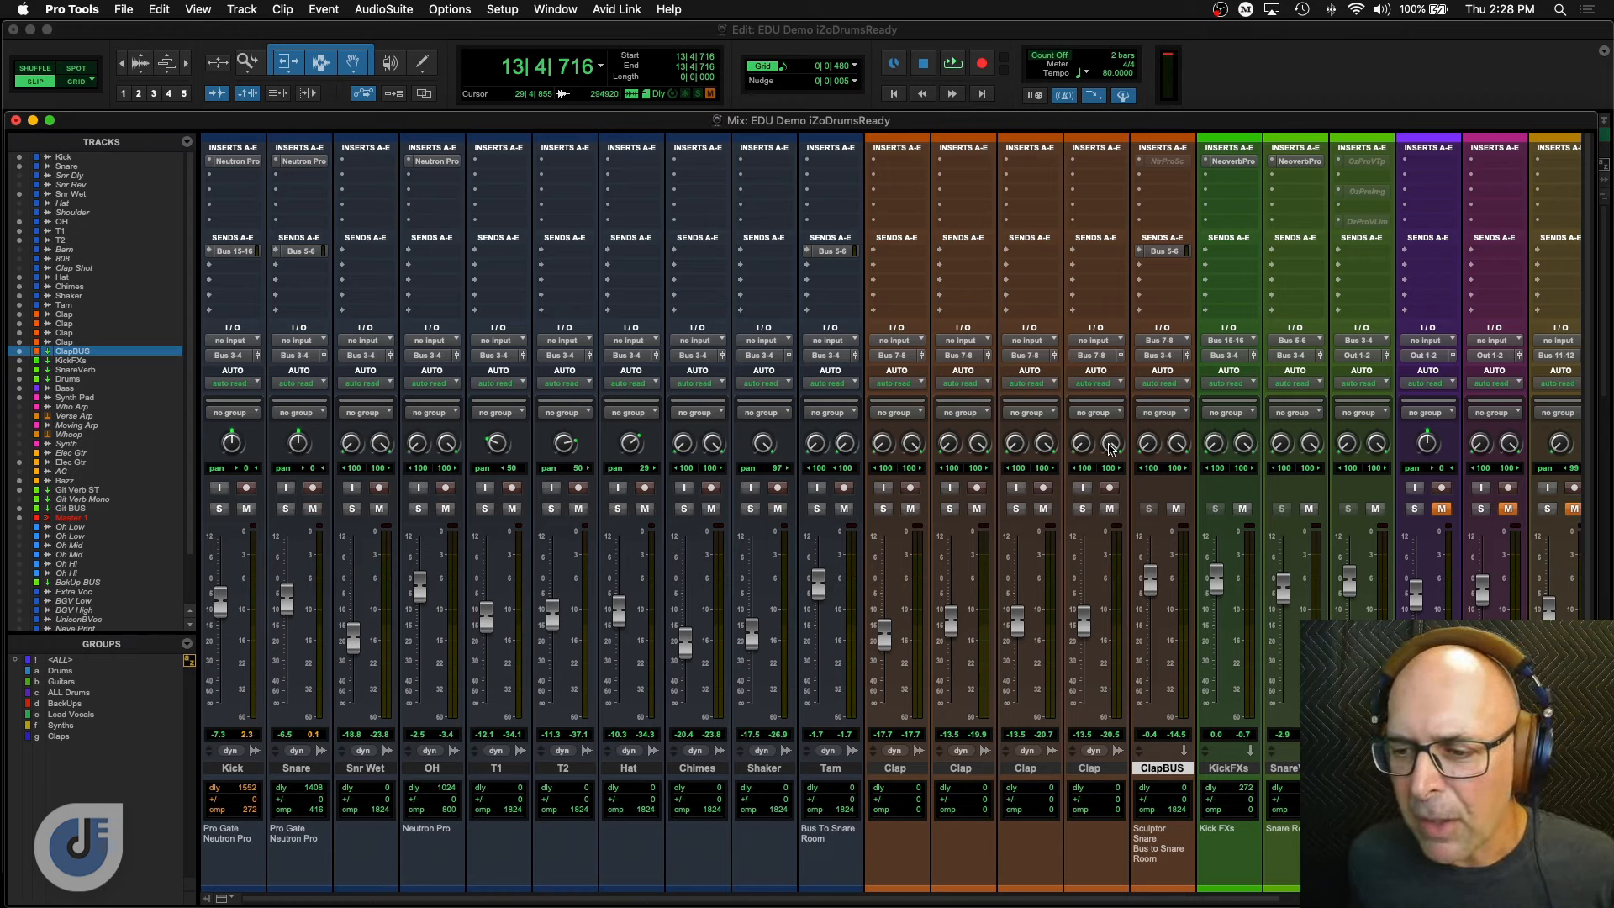
# Solo the four Clap tracks and raise the ClapBUS fader to +3.8 dB during playback.
pyautogui.click(884, 510)
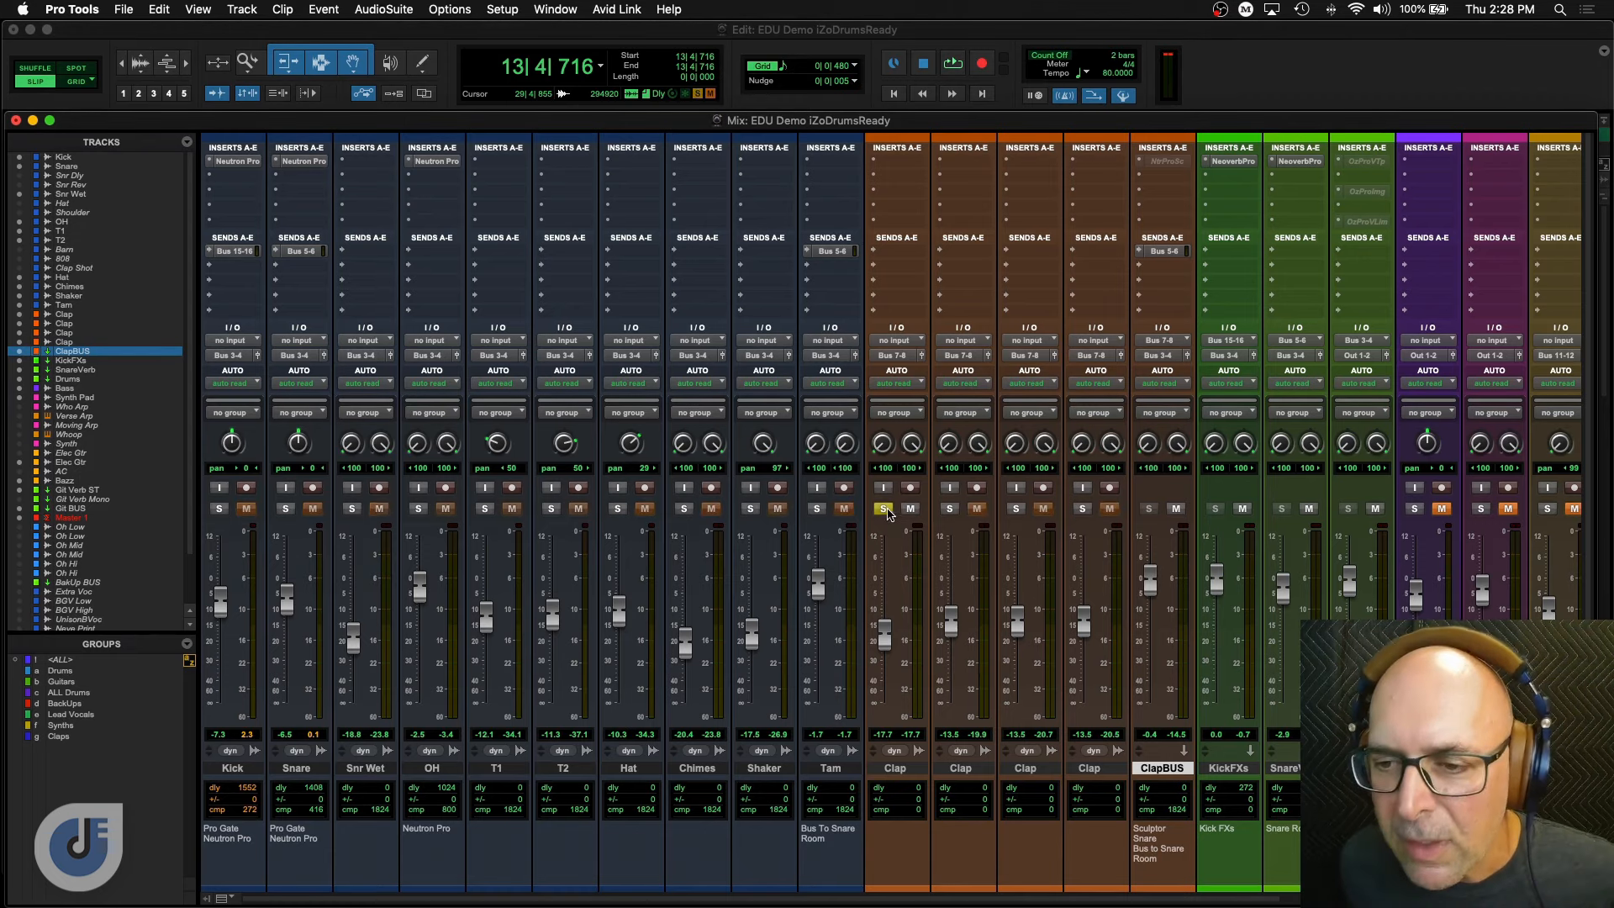
pyautogui.click(951, 509)
pyautogui.click(1016, 510)
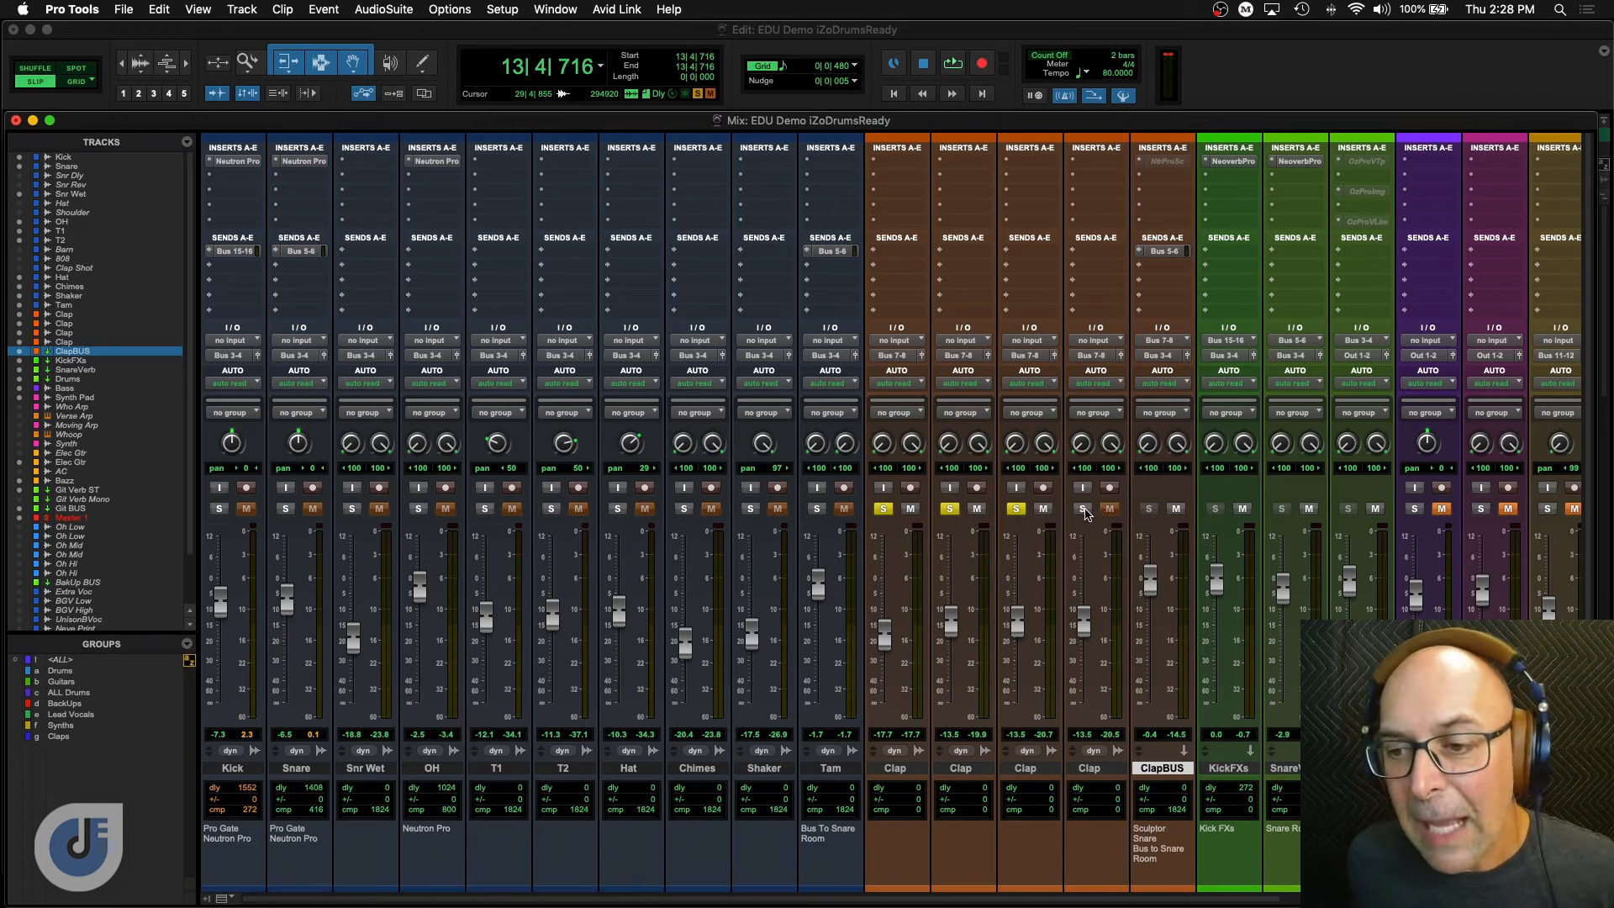
pyautogui.press('space')
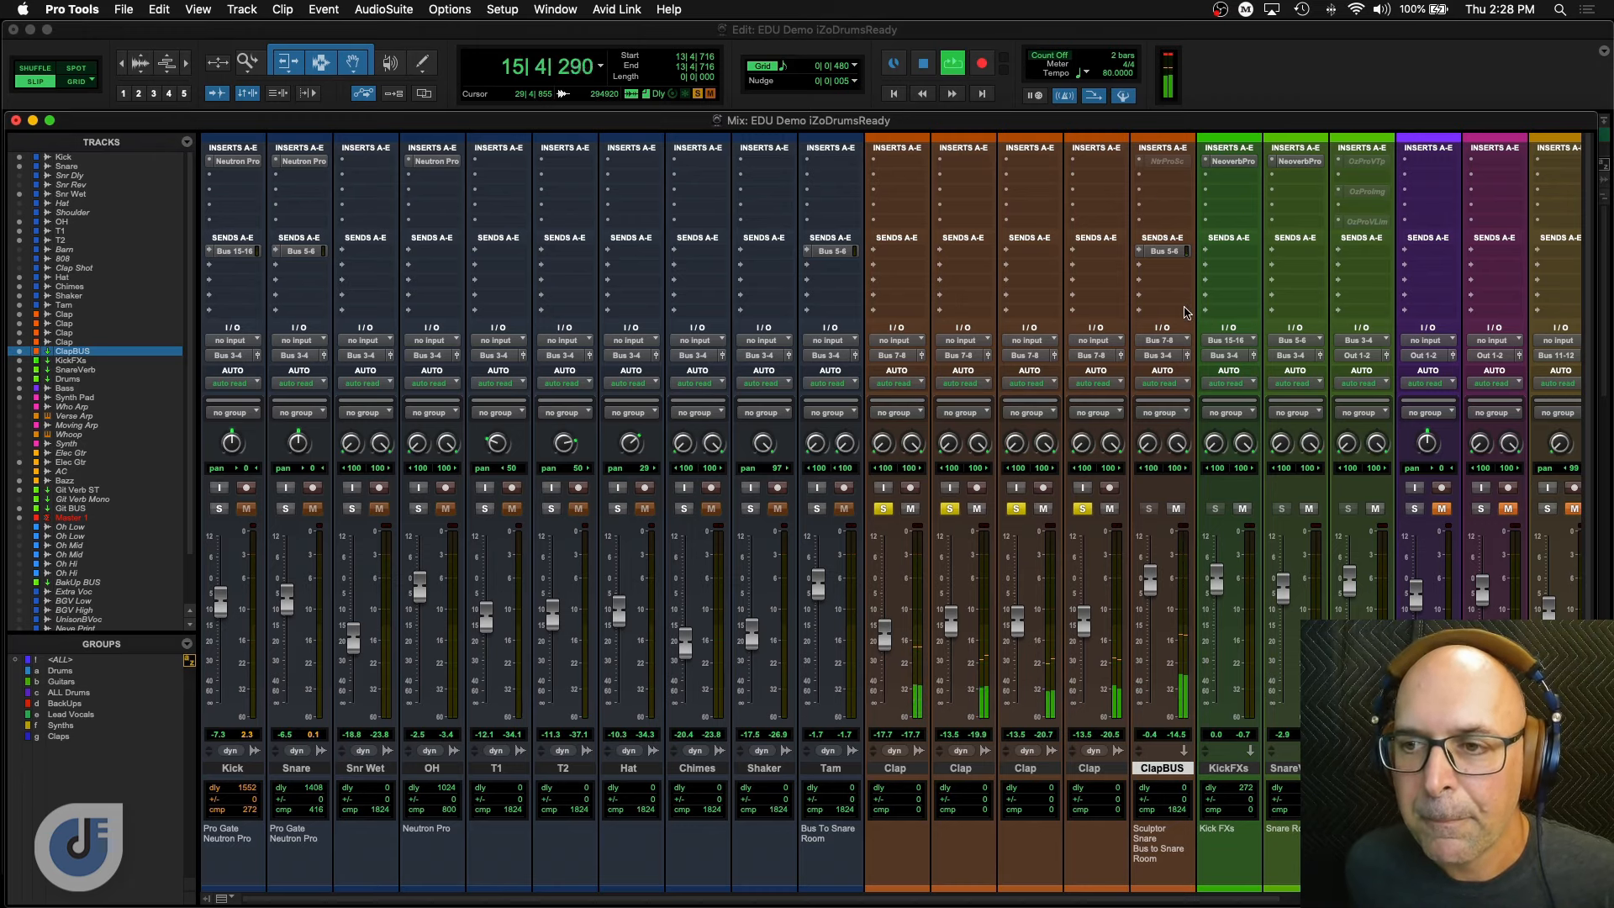
pyautogui.moveTo(1151, 587); pyautogui.dragTo(1156, 574)
pyautogui.press('space')
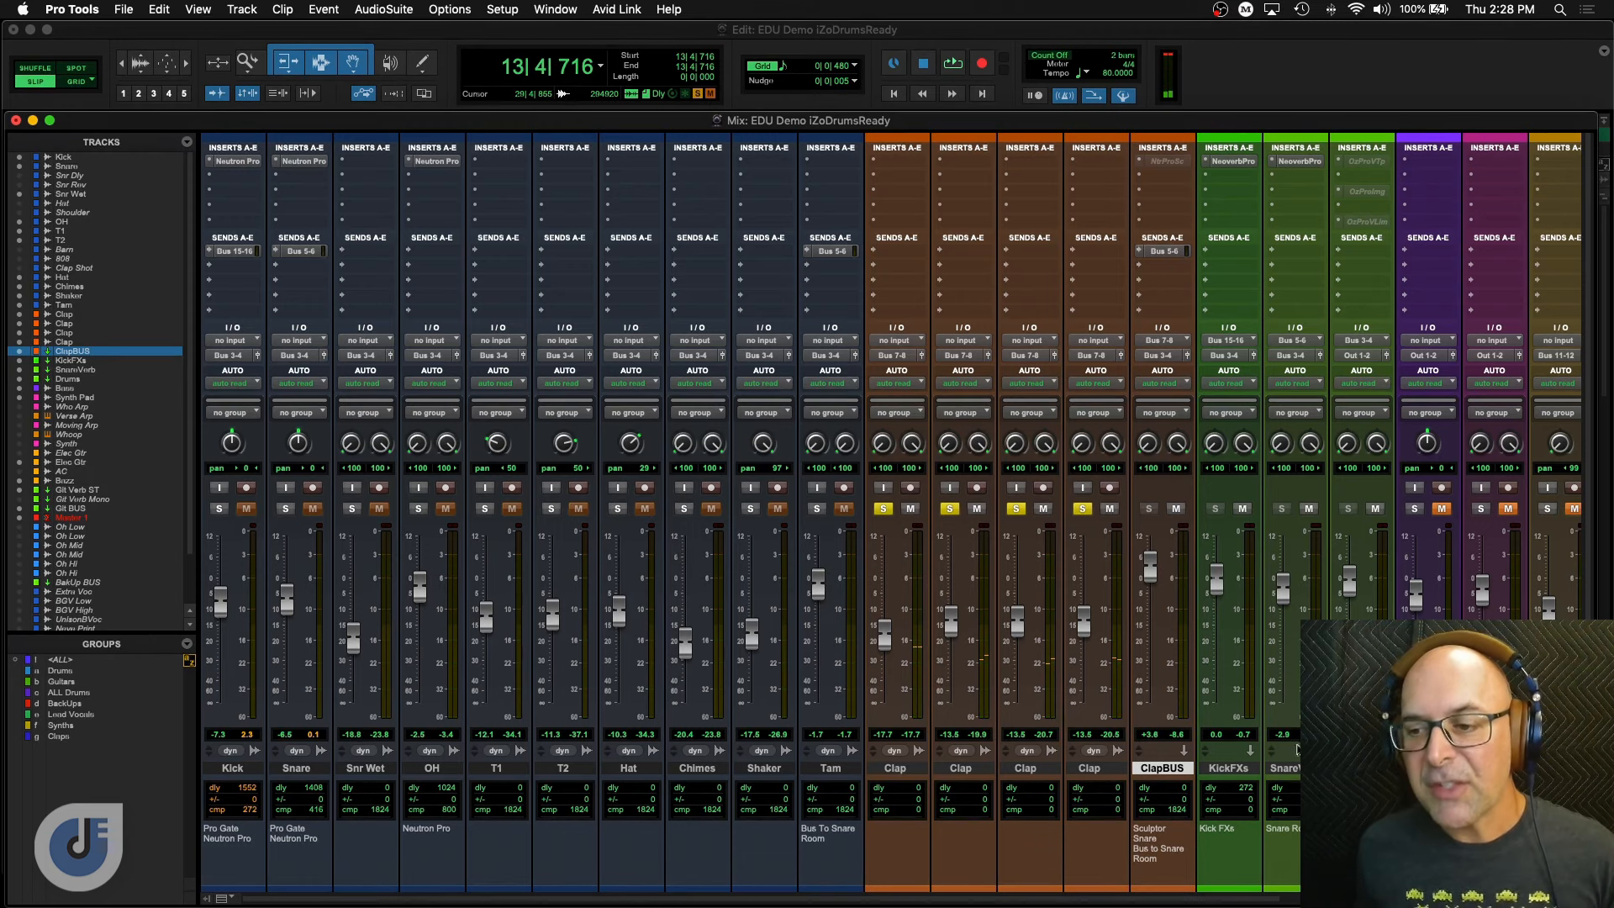
# Activate the inactive Neutron Pro Sculptor insert on ClapBUS and open its window, clear of the ClapBUS channel's controls.
pyautogui.keyDown('ctrl'); pyautogui.keyDown('super'); pyautogui.click(1165, 162); pyautogui.keyUp('super'); pyautogui.keyUp('ctrl')
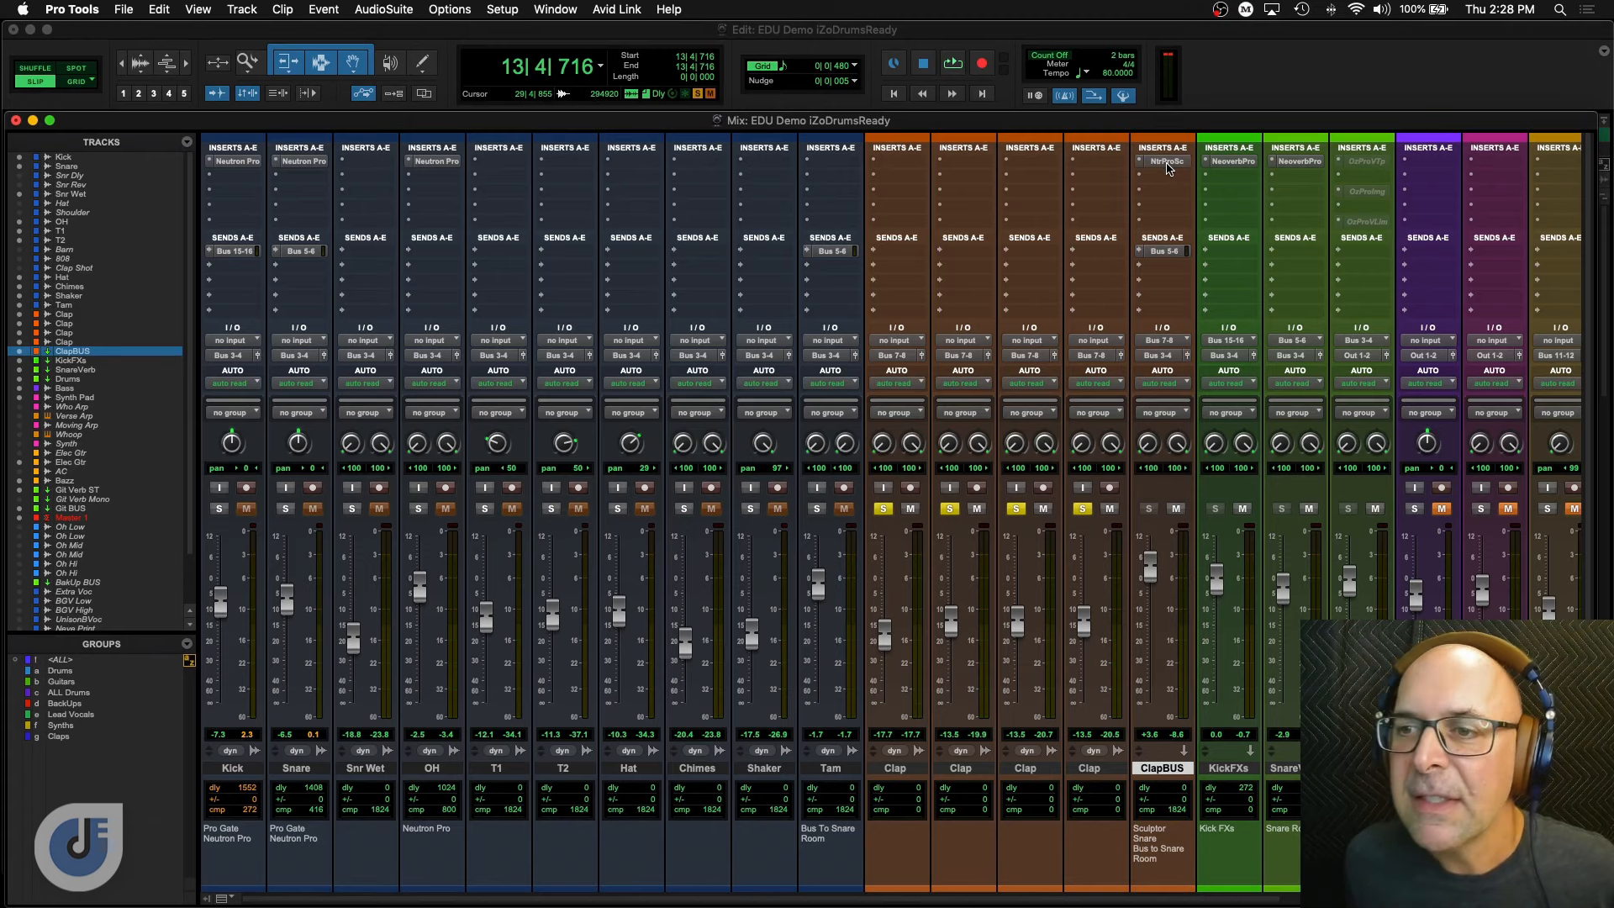
pyautogui.click(1166, 163)
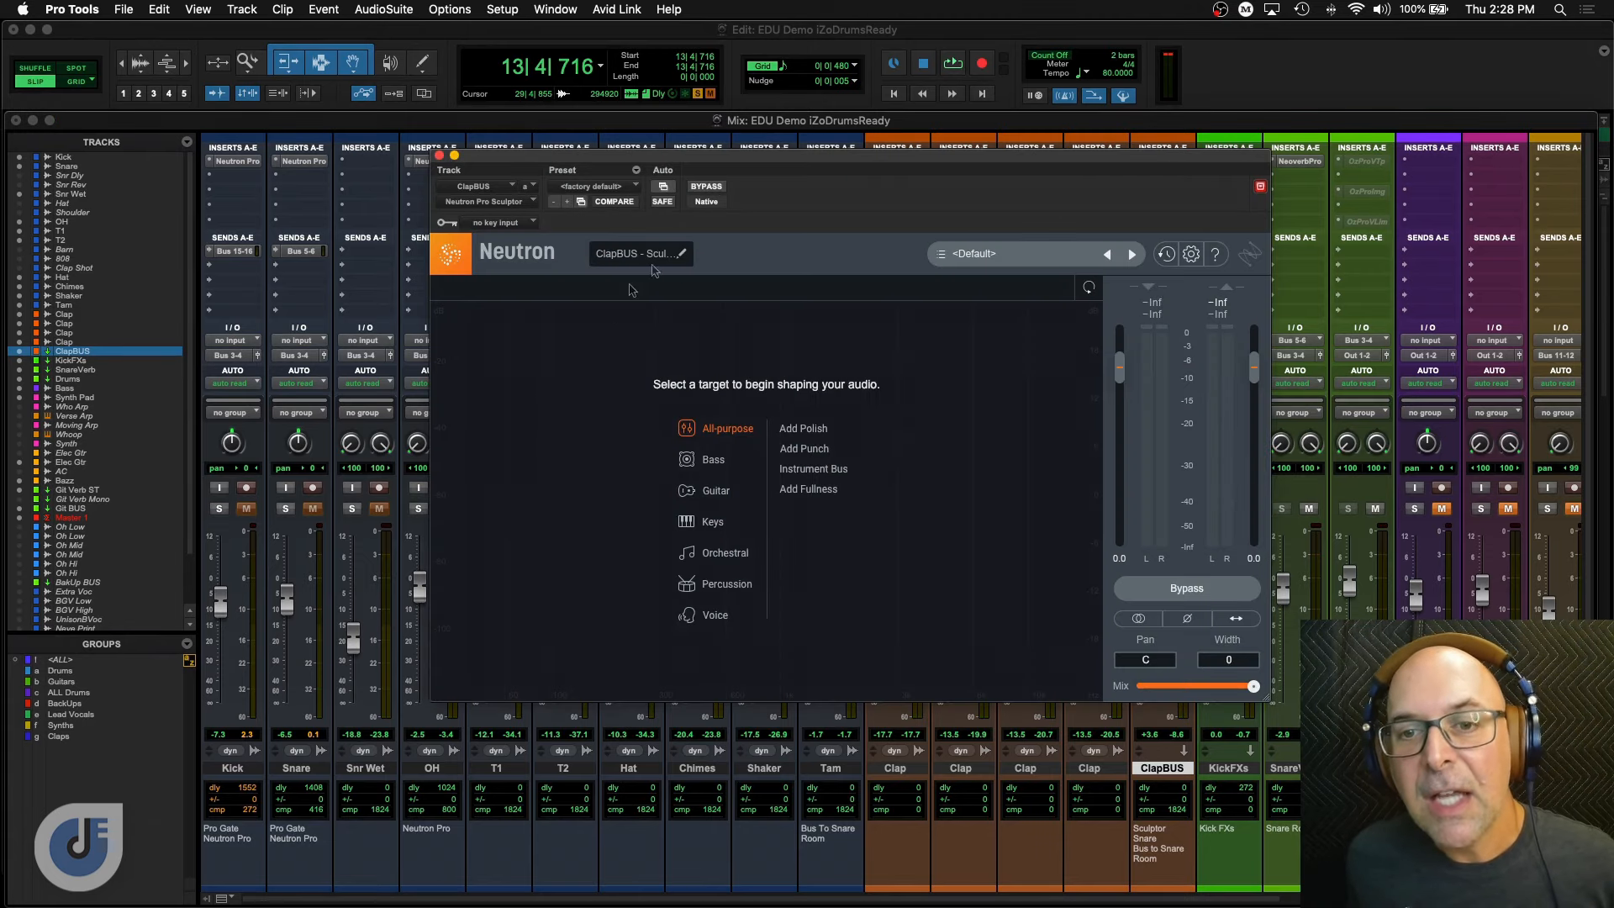
pyautogui.moveTo(710, 163); pyautogui.dragTo(657, 176)
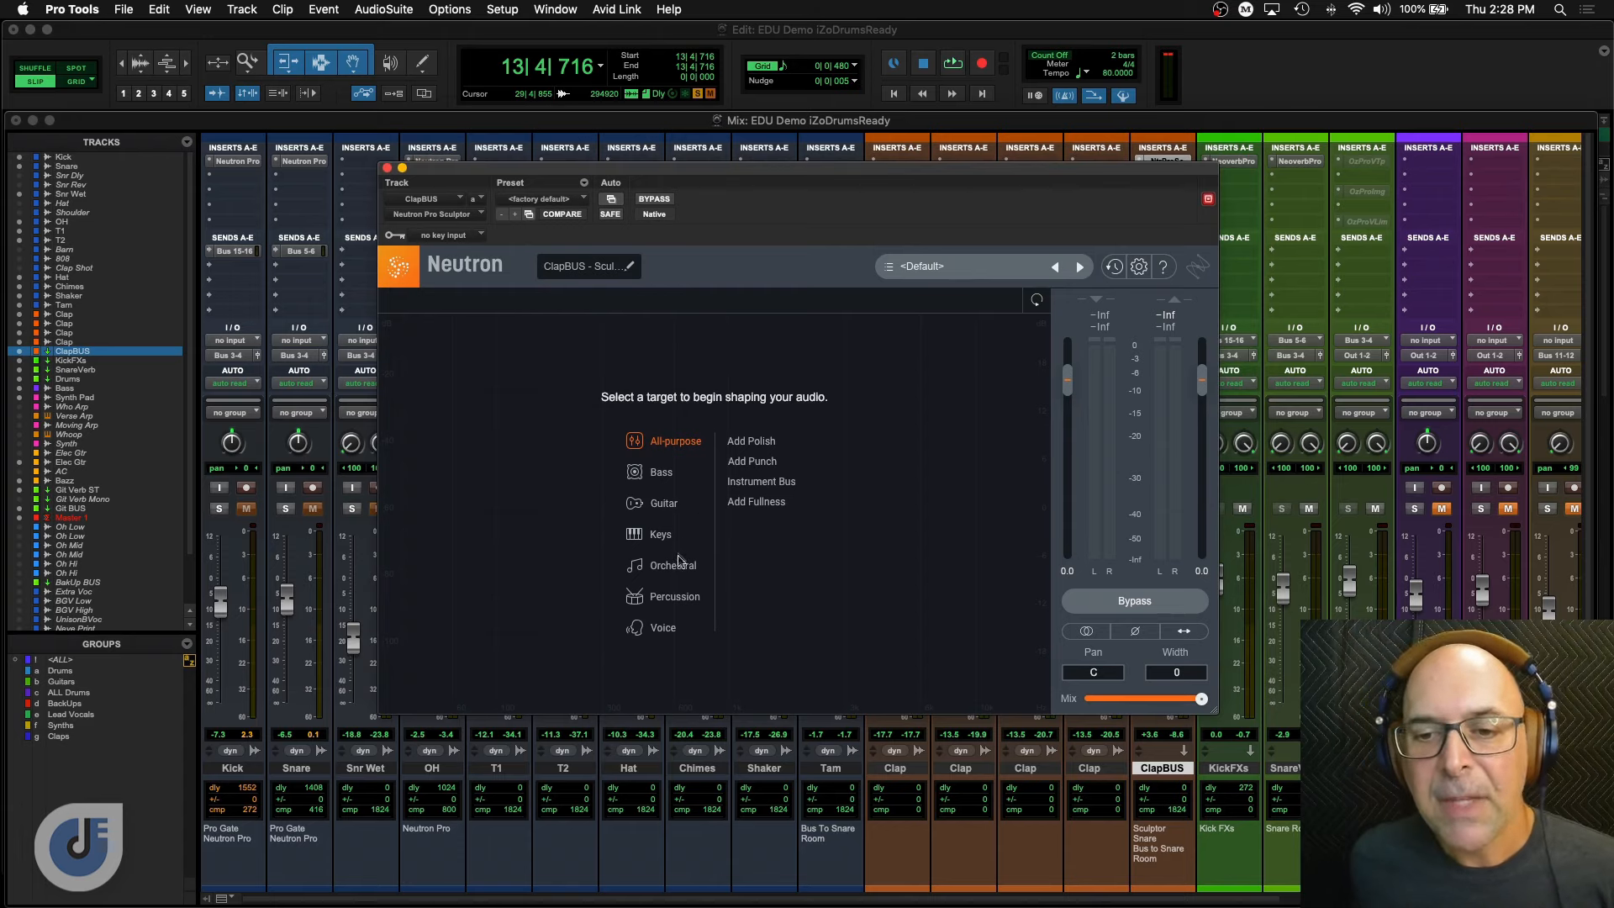
# Choose the Percussion Snare target in the ClapBUS Sculptor and raise its amount to 60.8 during playback.
pyautogui.click(694, 597)
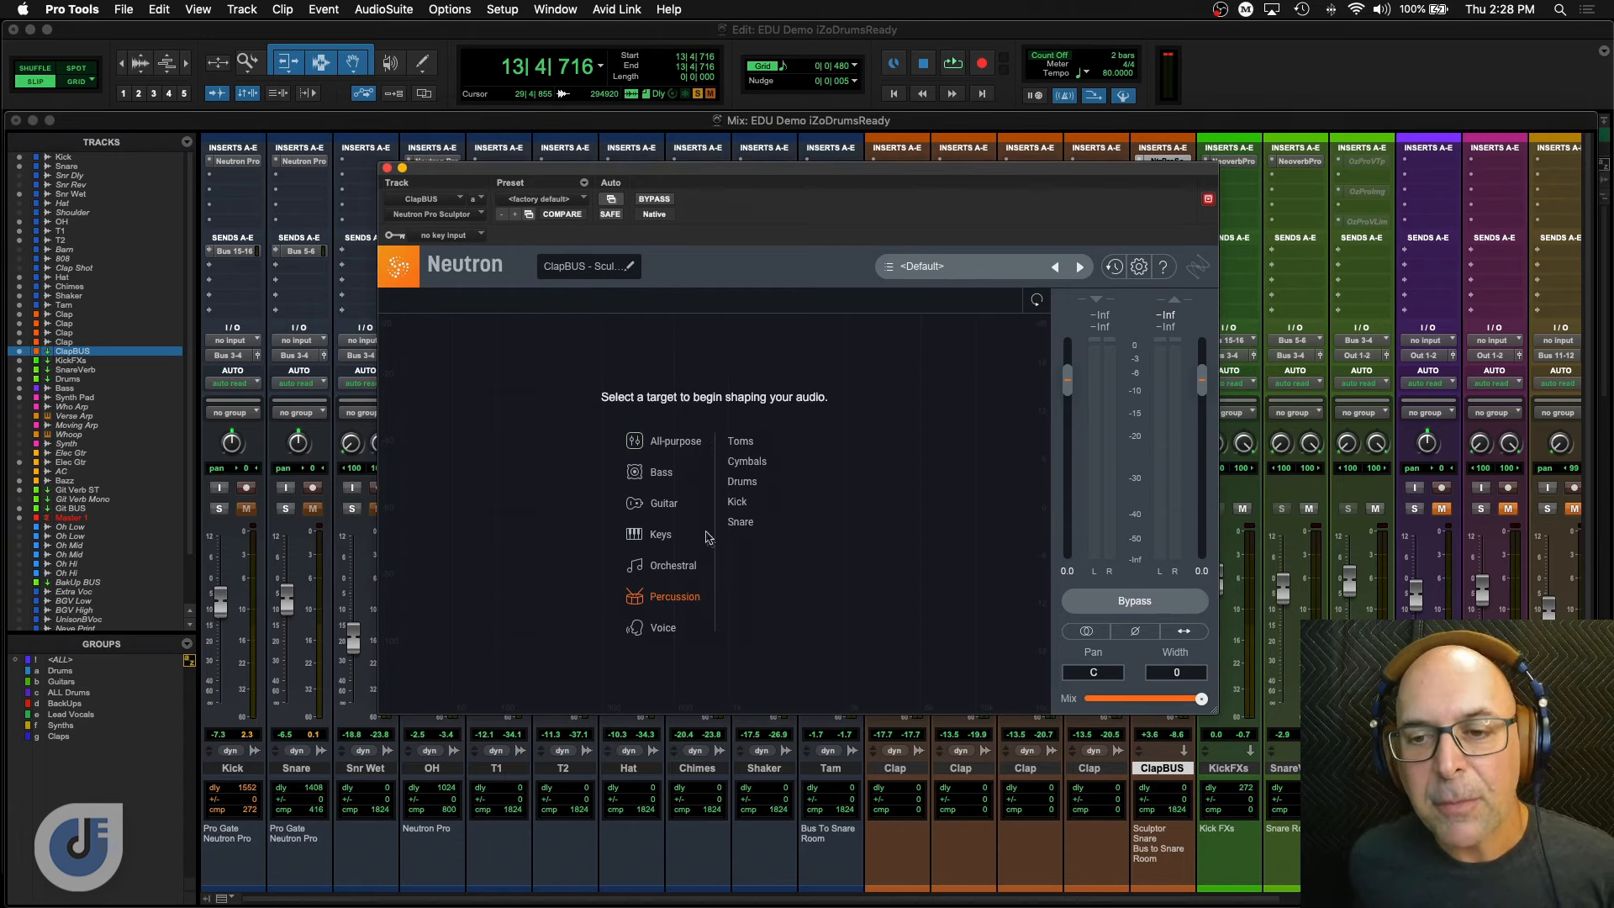
pyautogui.click(740, 523)
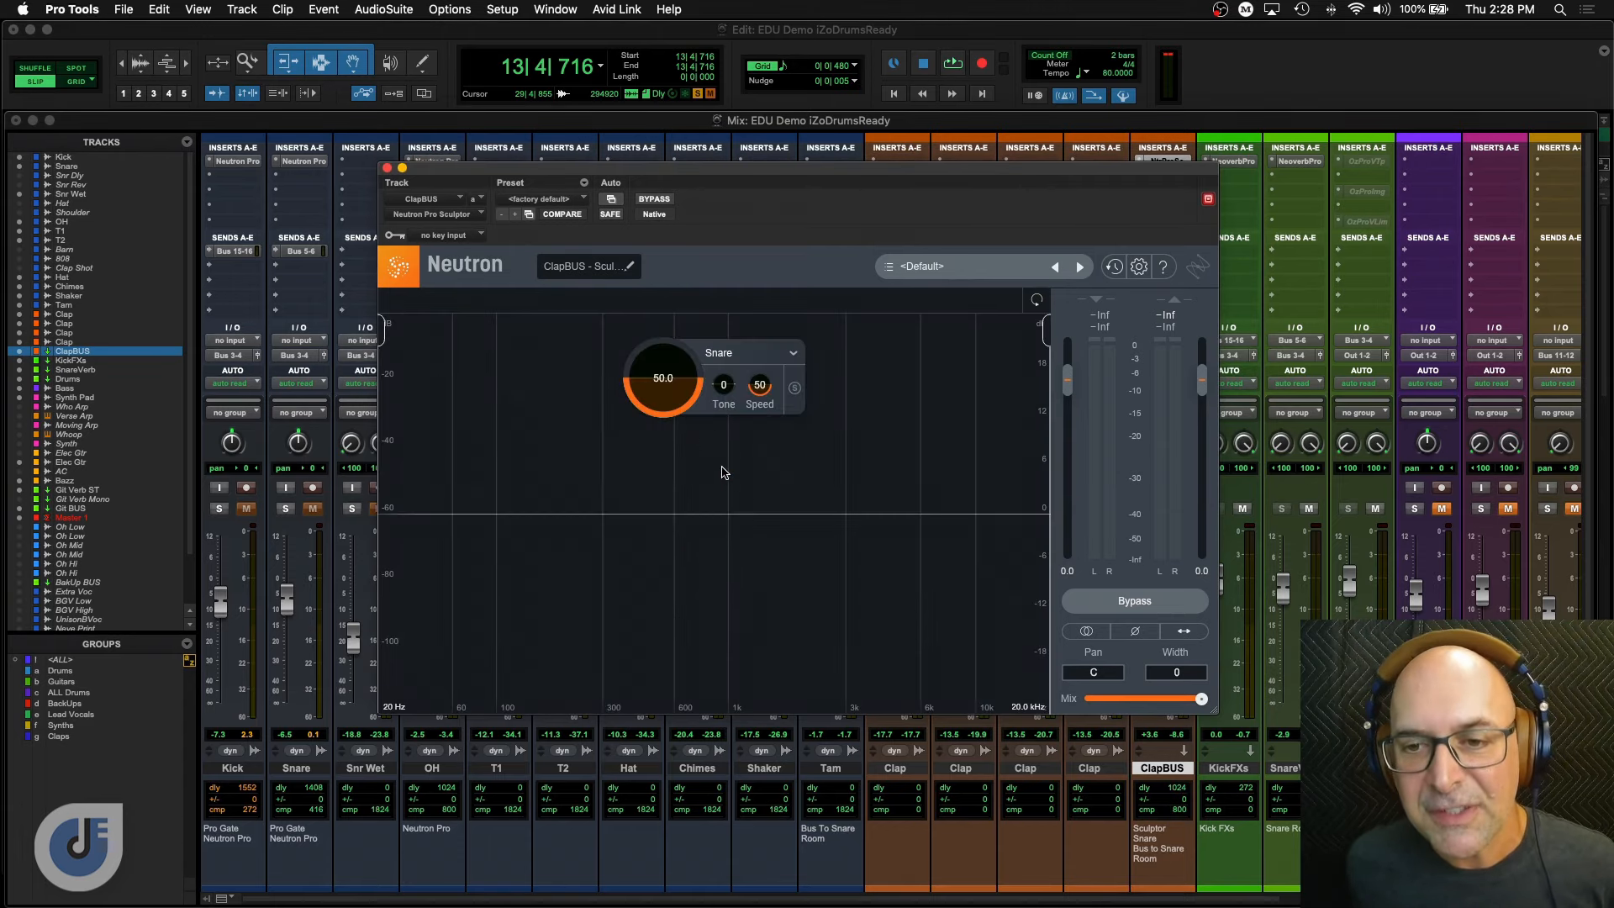
pyautogui.press('space')
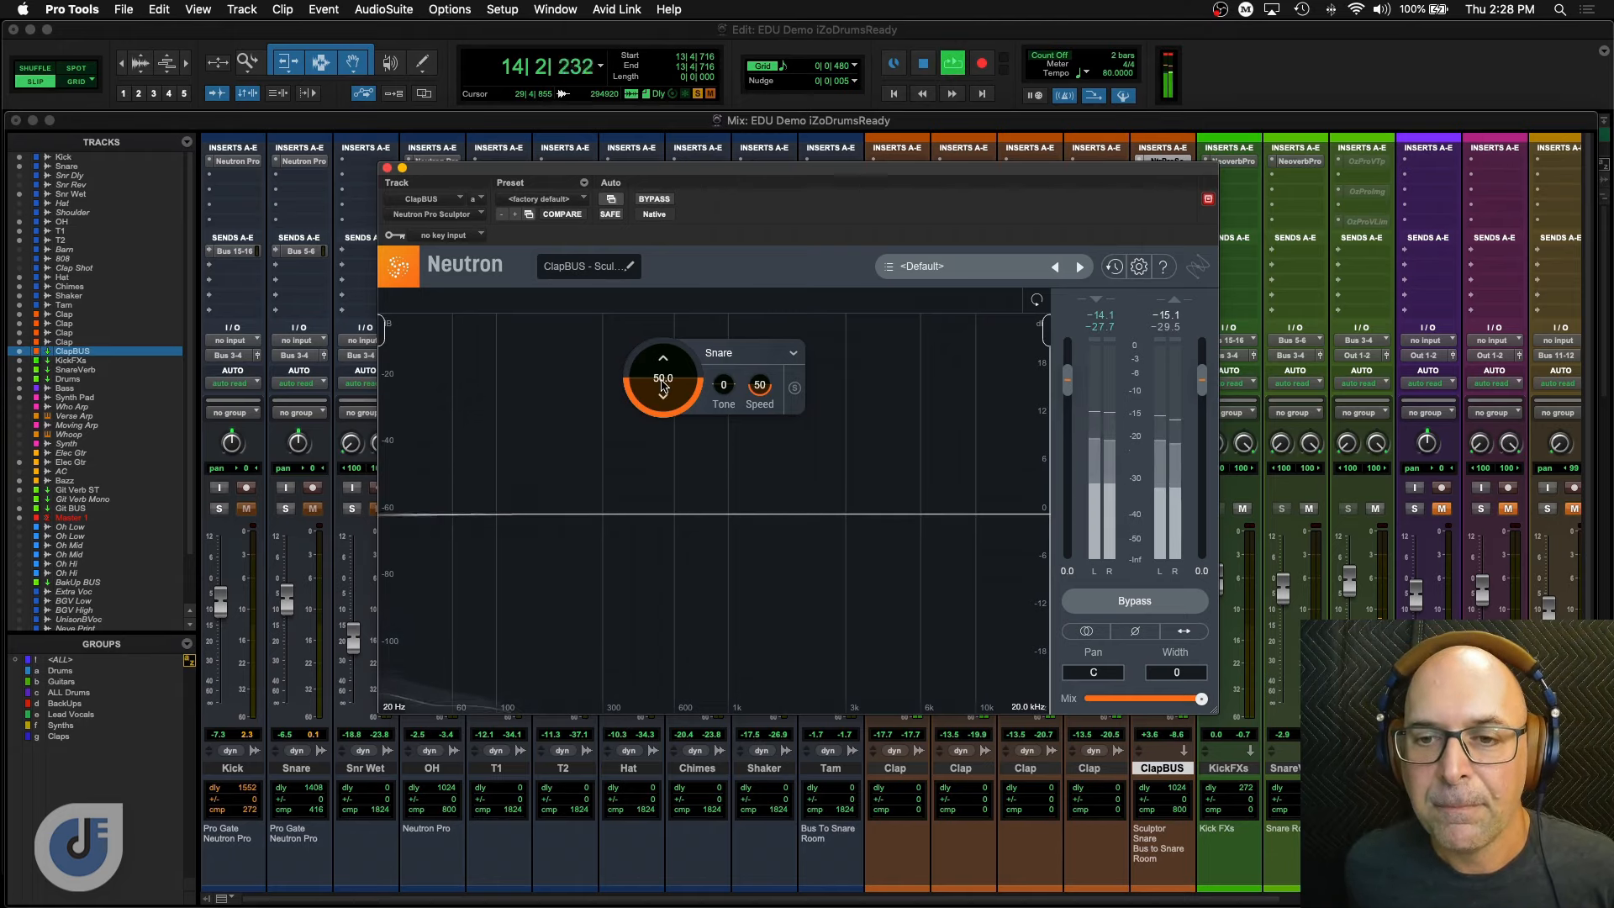
pyautogui.moveTo(661, 373); pyautogui.dragTo(662, 364)
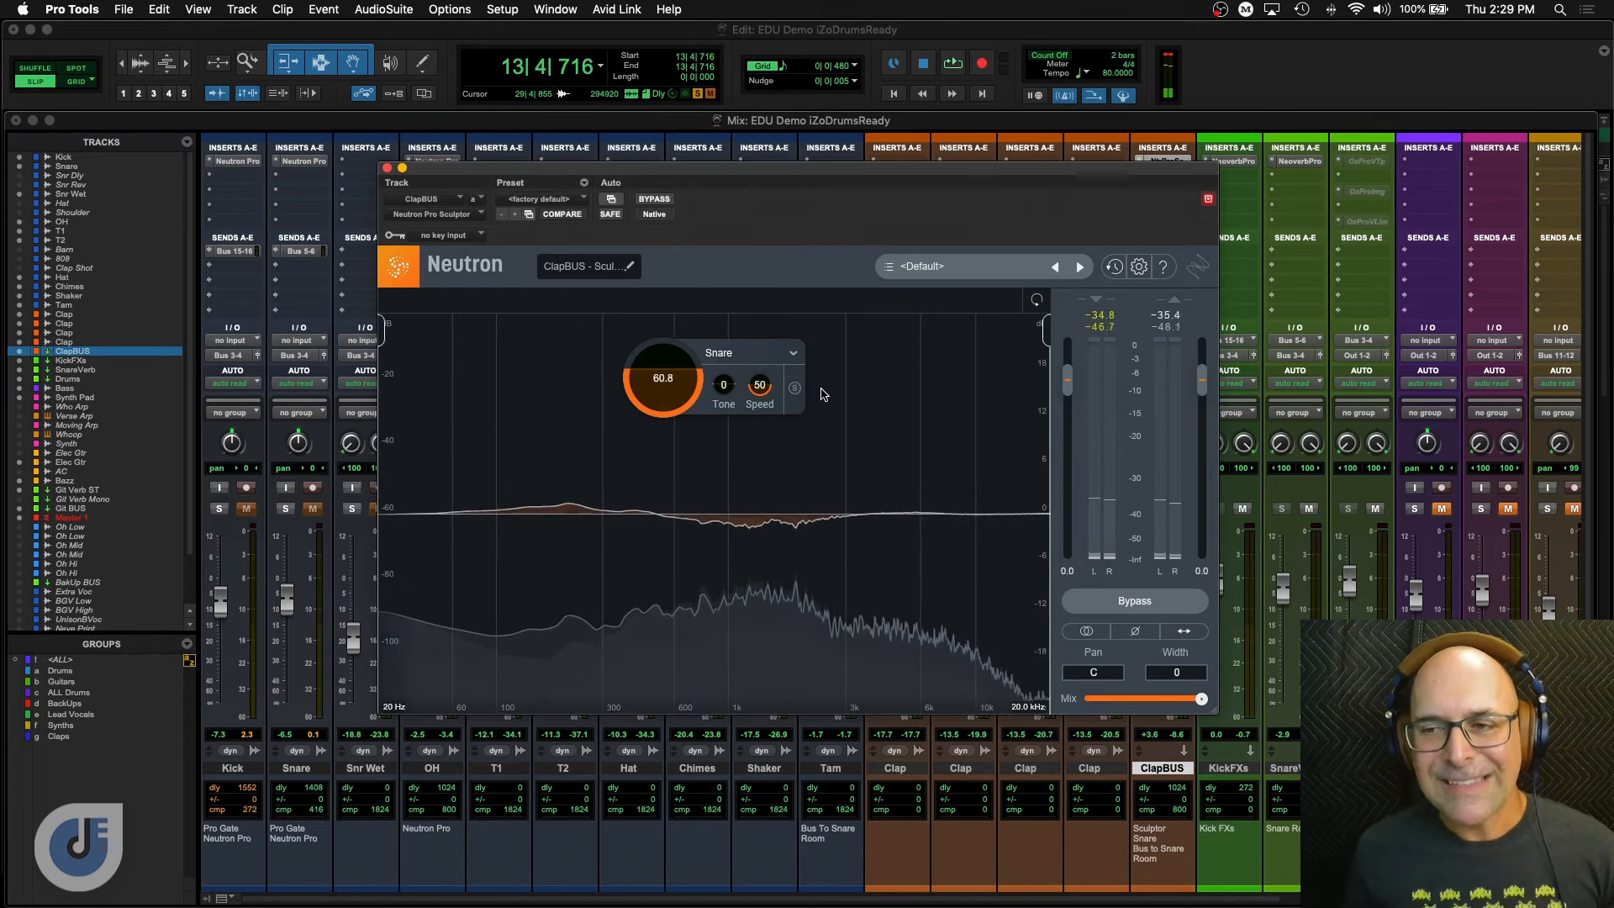
# Compare the claps with the Sculptor bypassed and active during playback.
pyautogui.click(658, 200)
pyautogui.click(658, 200)
pyautogui.press('space')
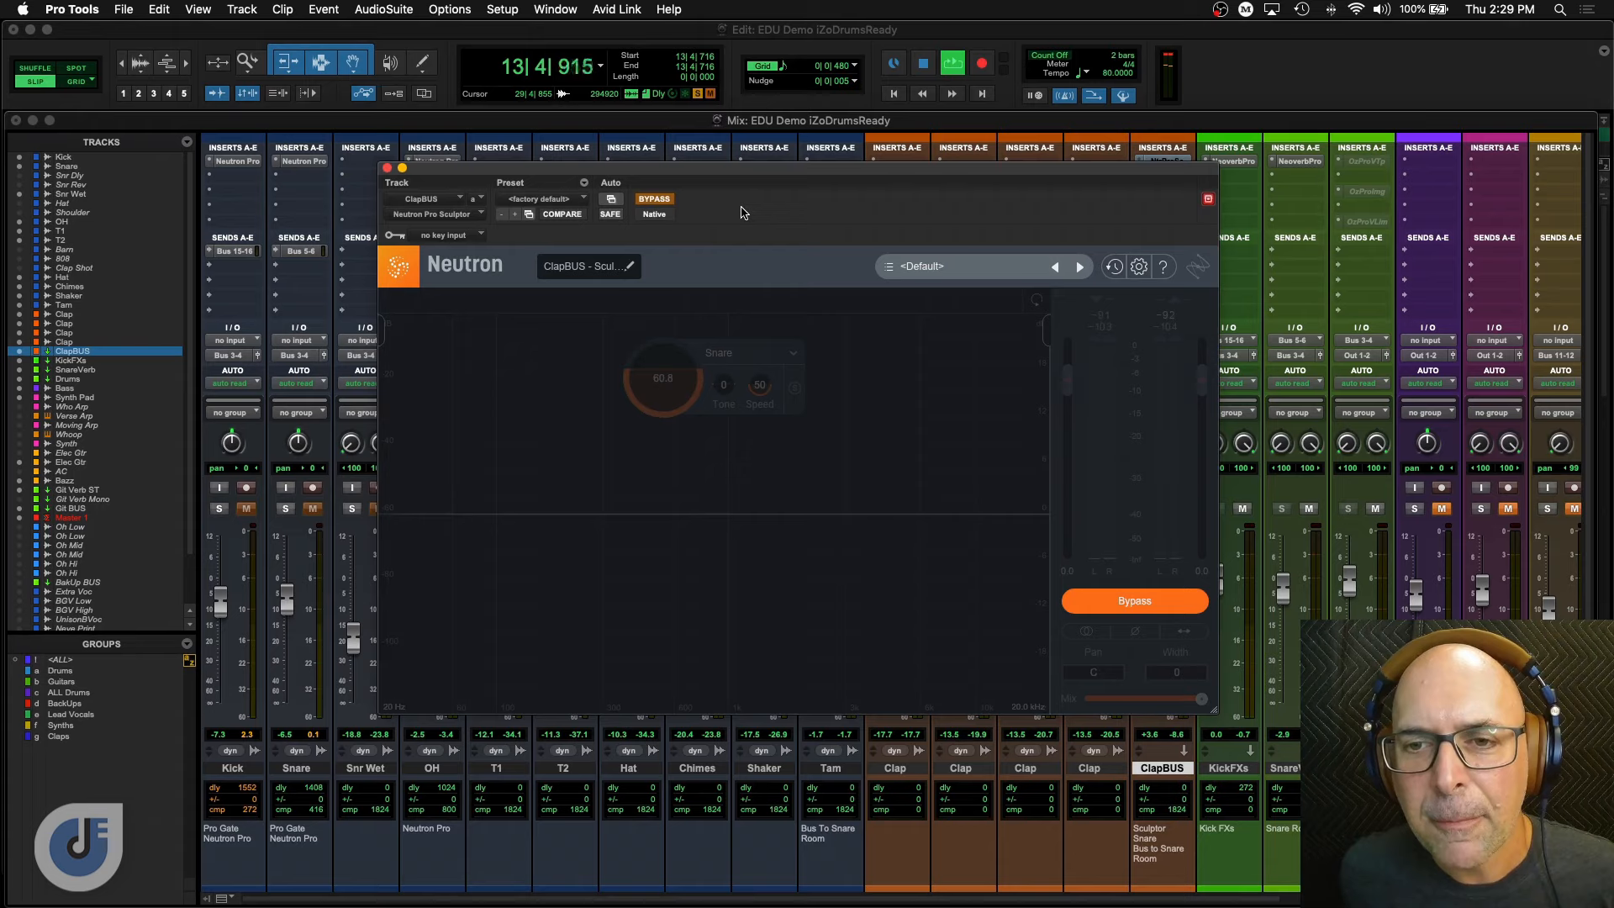
pyautogui.click(655, 200)
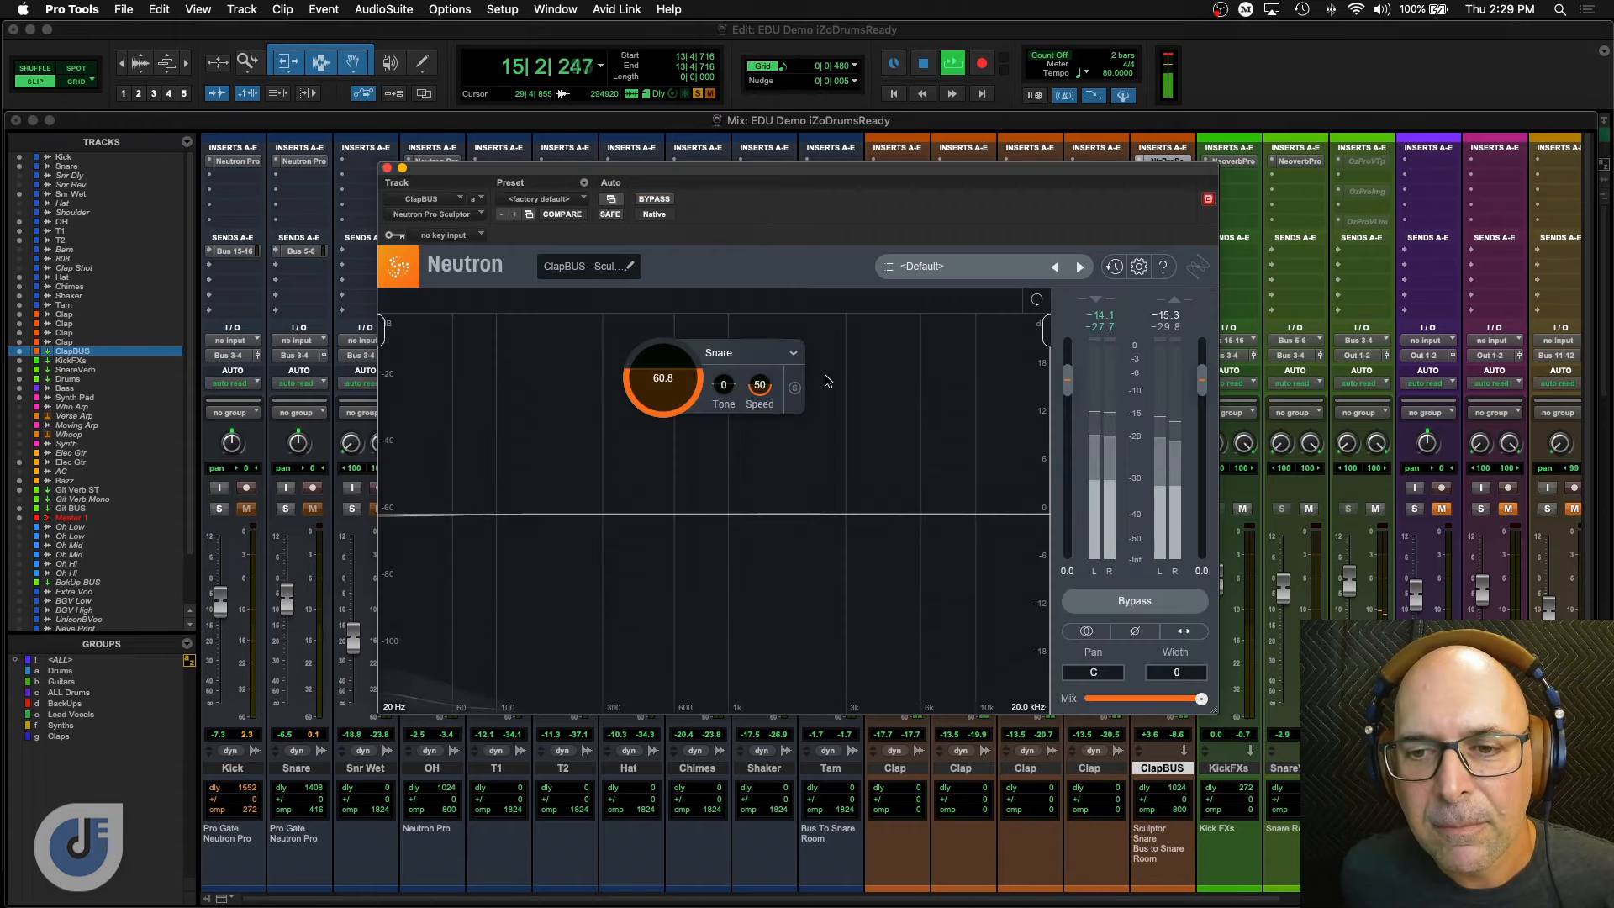
# Set the Sculptor's Tone to 37 and its amount to 65.2 during playback, and close its window.
pyautogui.moveTo(723, 385)
pyautogui.mouseDown()
pyautogui.moveTo(714, 516)
pyautogui.moveTo(727, 306)
pyautogui.mouseUp()
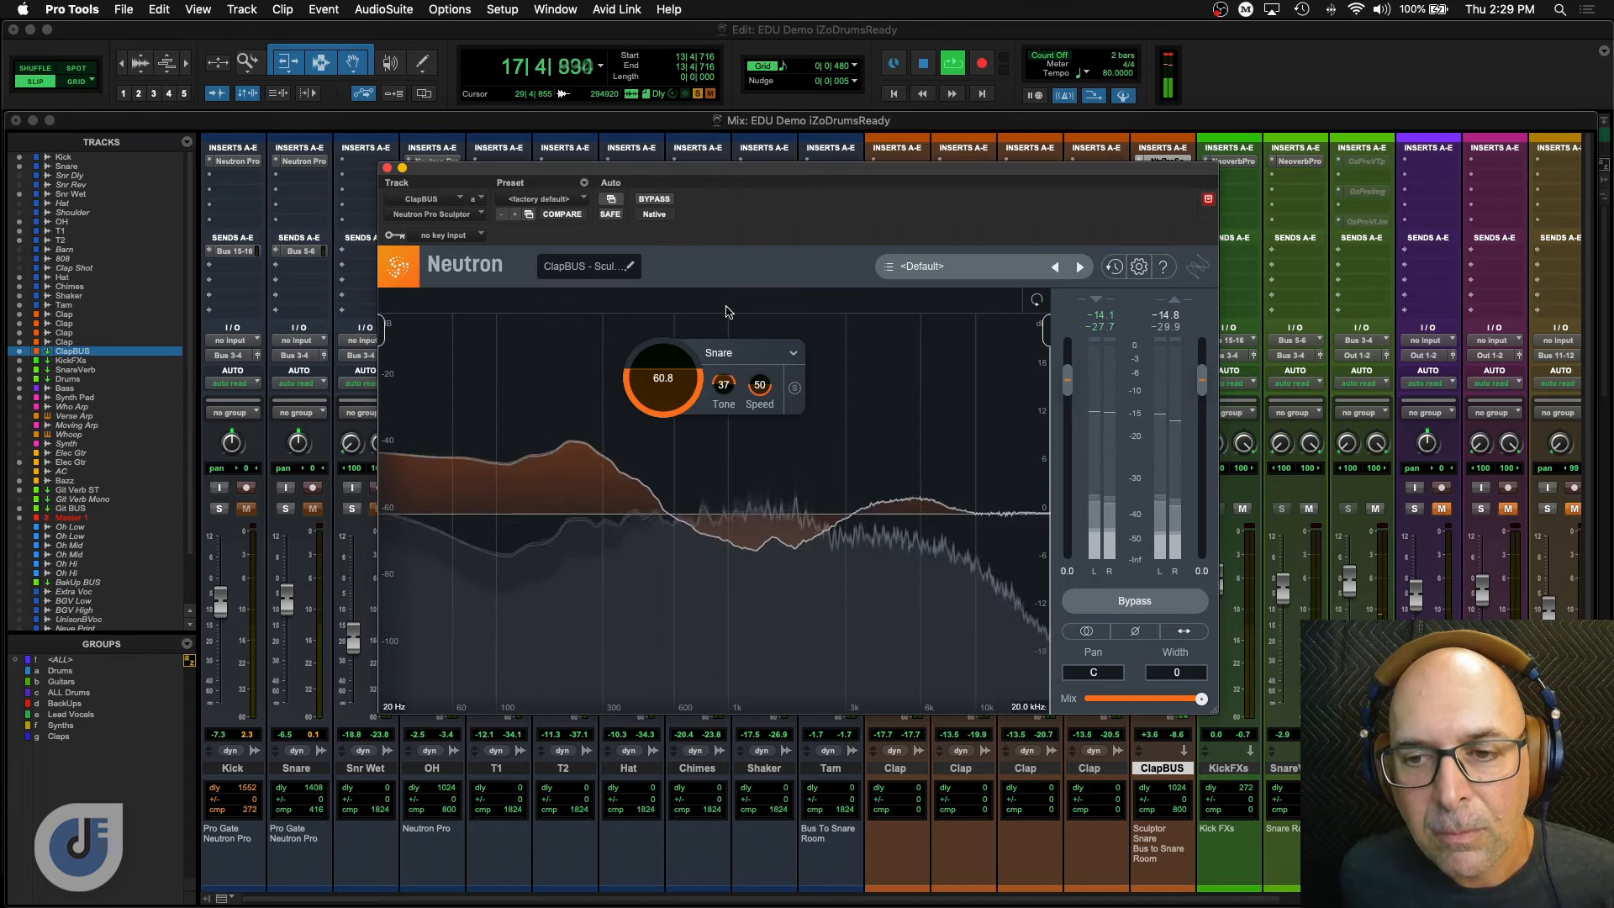
pyautogui.moveTo(674, 370); pyautogui.dragTo(674, 362)
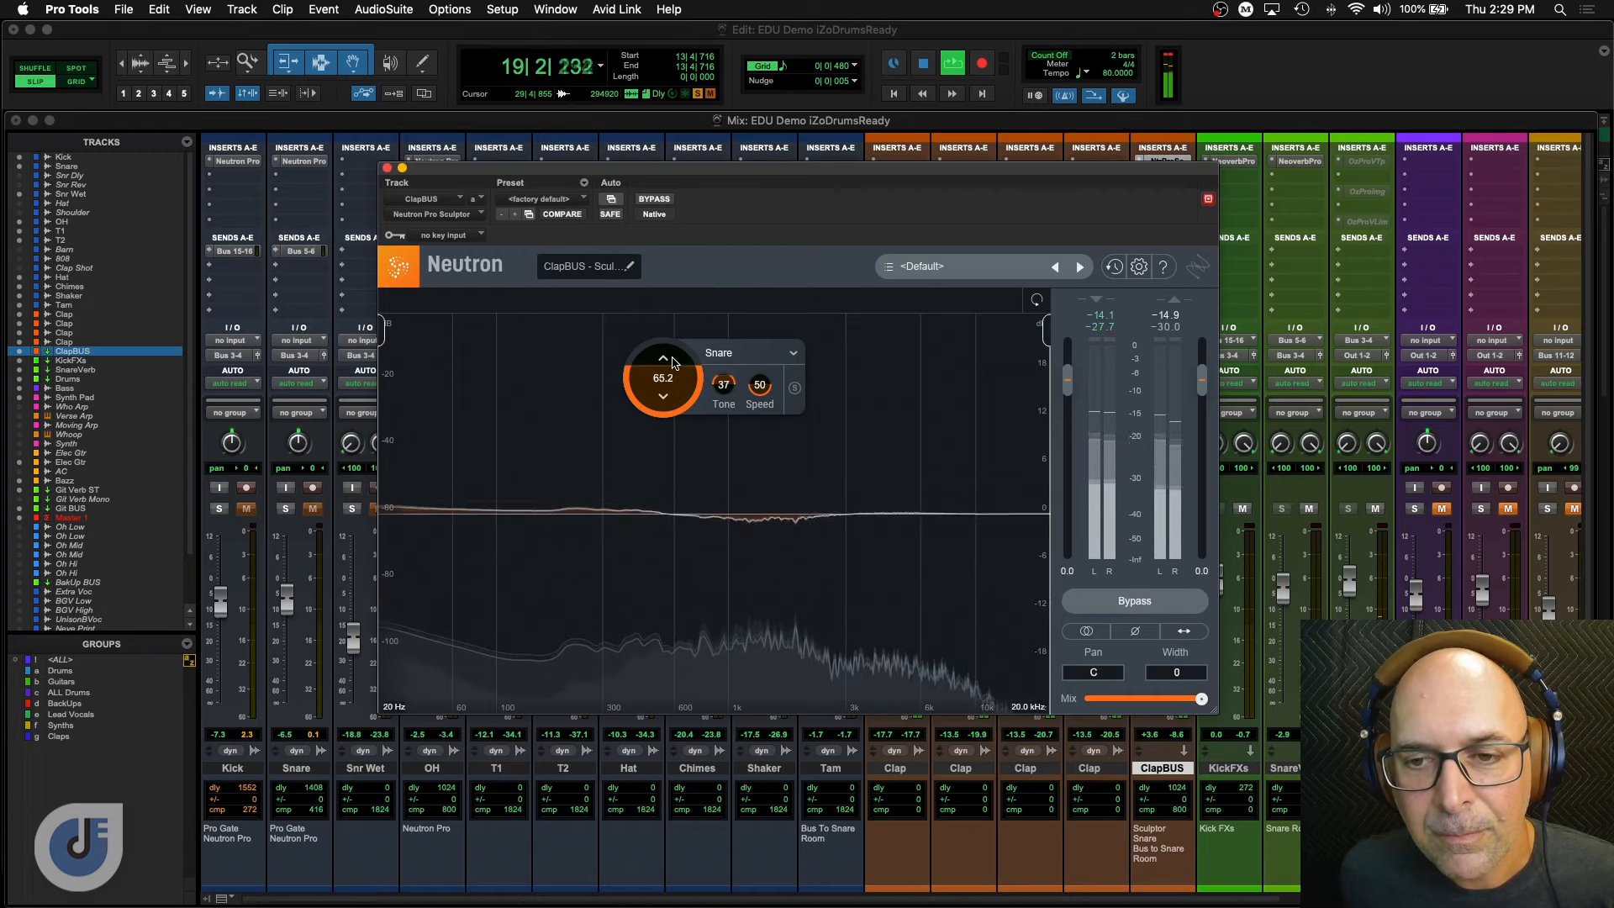
pyautogui.press('space')
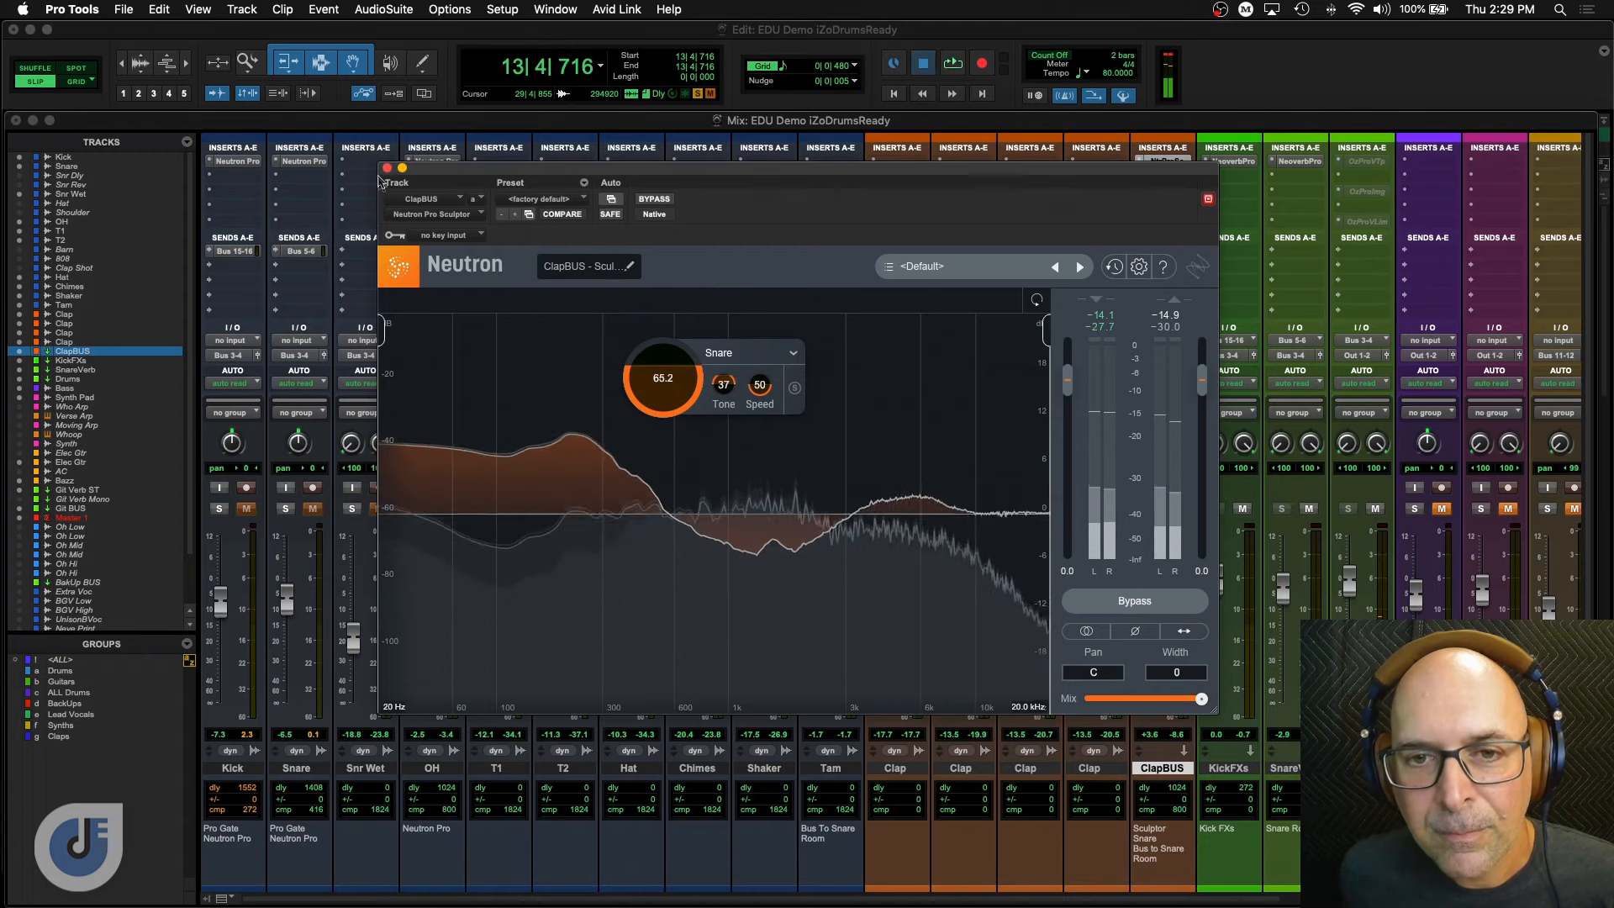
pyautogui.click(387, 169)
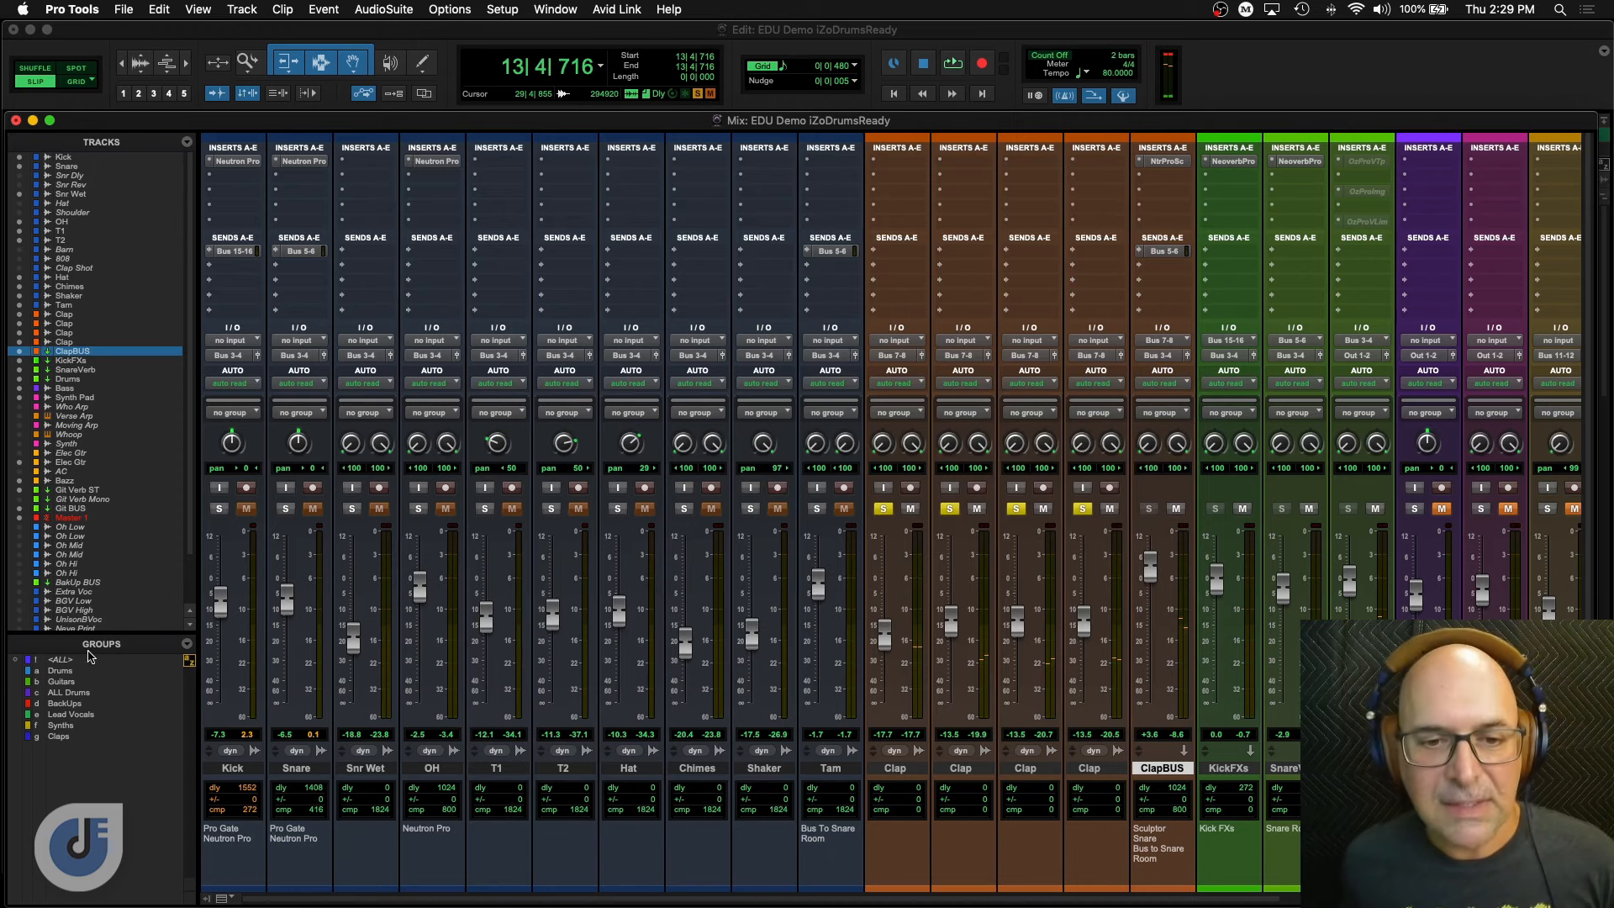
# Enable the Drums group, solo its tracks and raise the ClapBUS fader to +4.3 dB during playback.
pyautogui.click(80, 671)
pyautogui.click(287, 508)
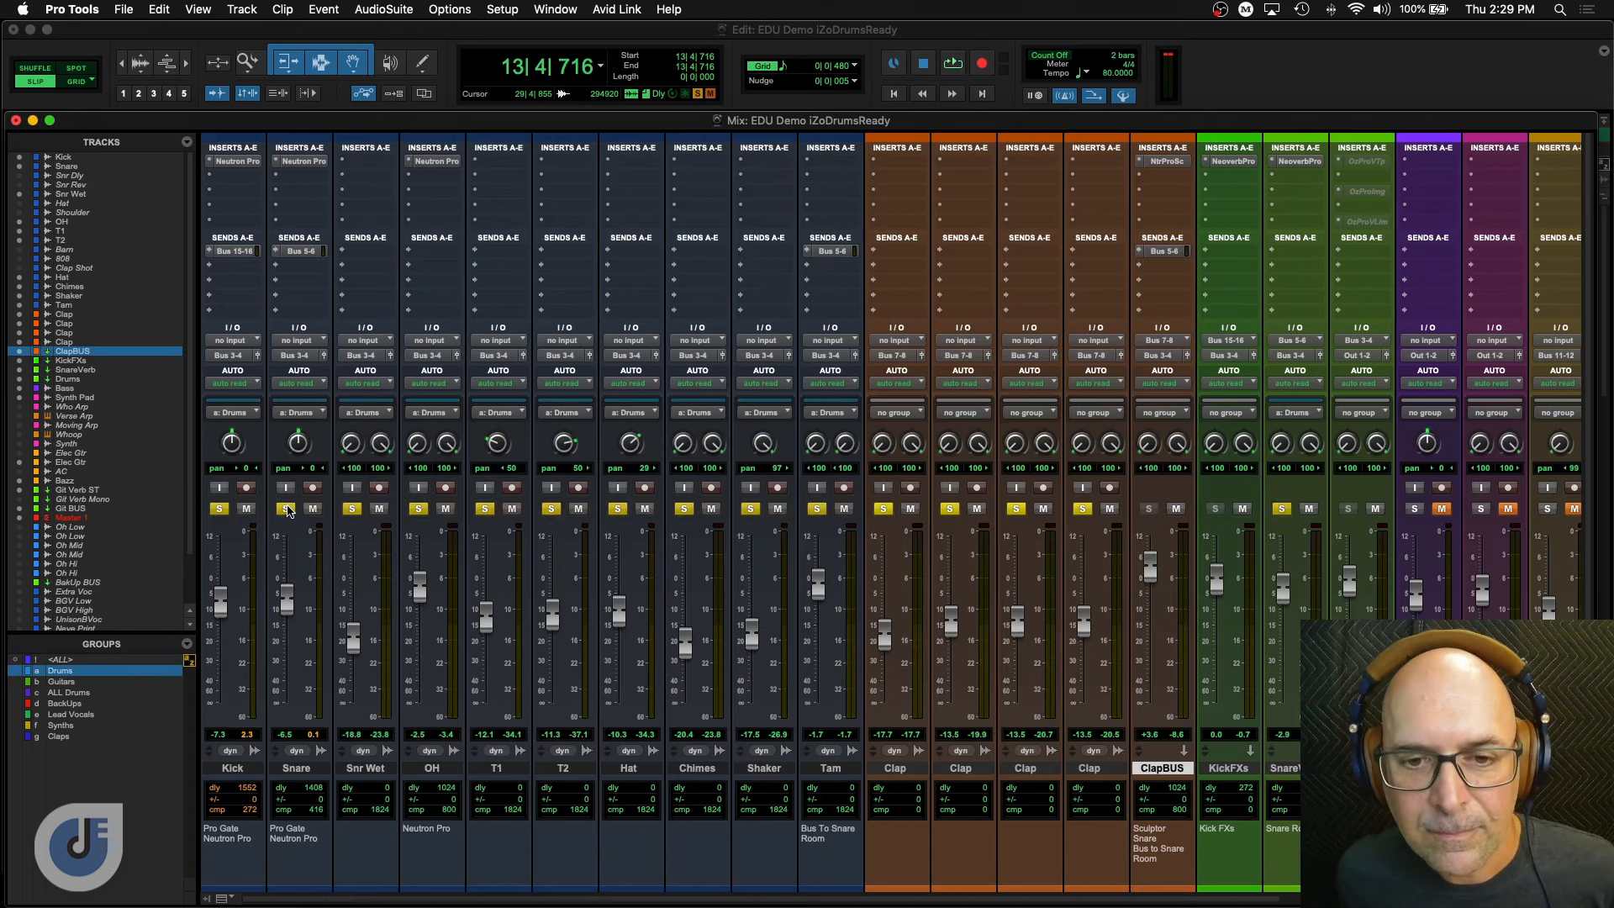
pyautogui.press('space')
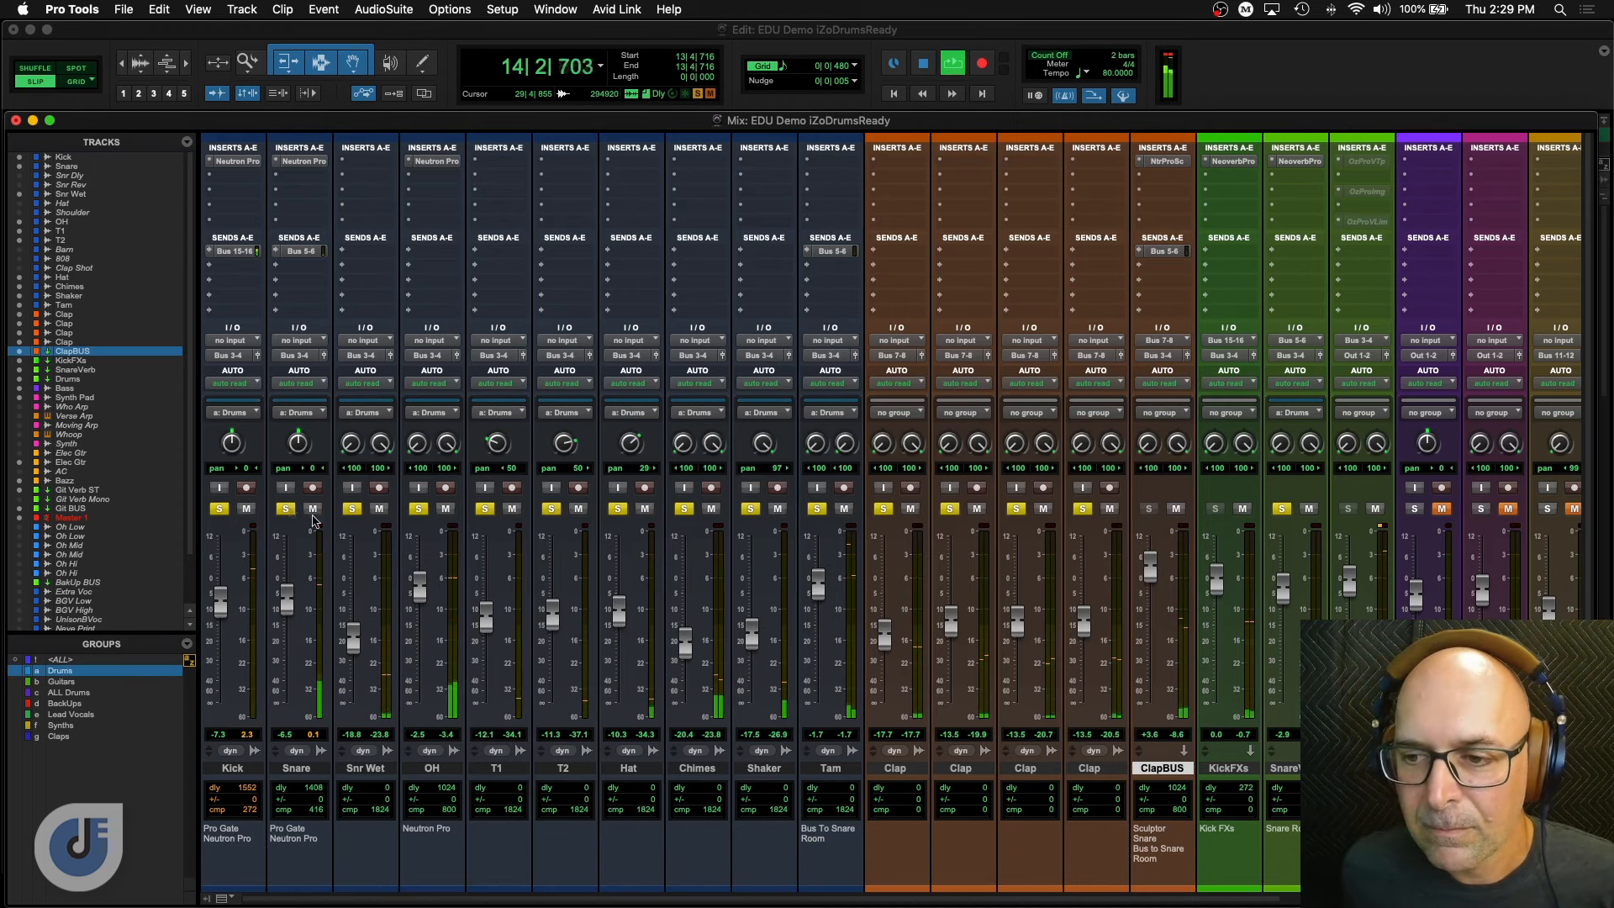
pyautogui.moveTo(1152, 591); pyautogui.dragTo(1156, 578)
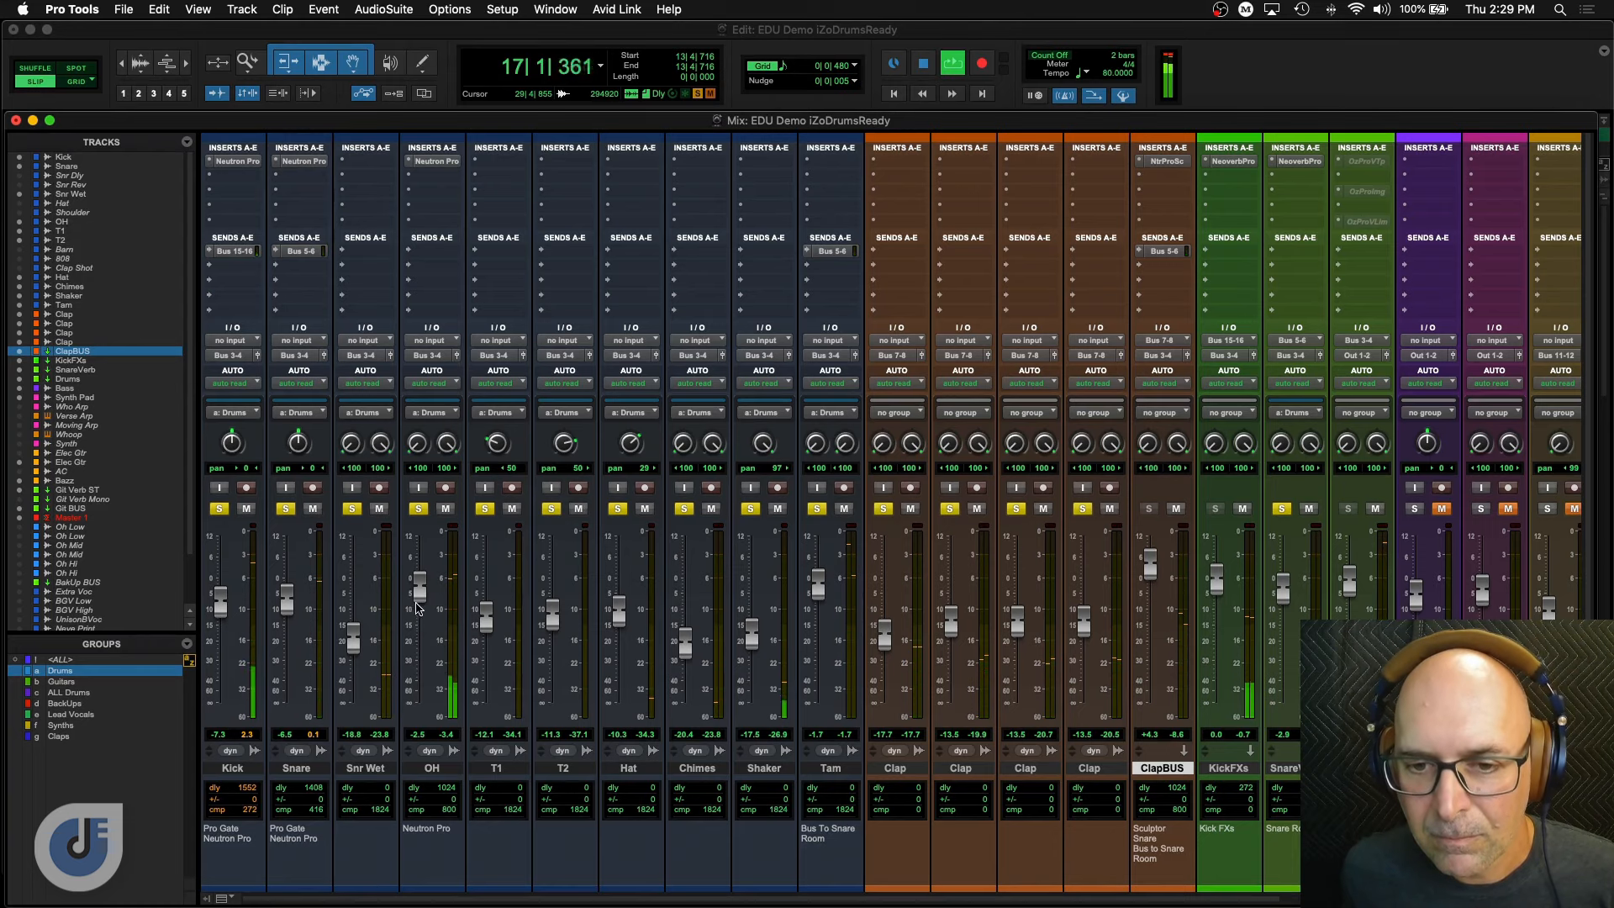
pyautogui.moveTo(420, 602); pyautogui.dragTo(419, 599)
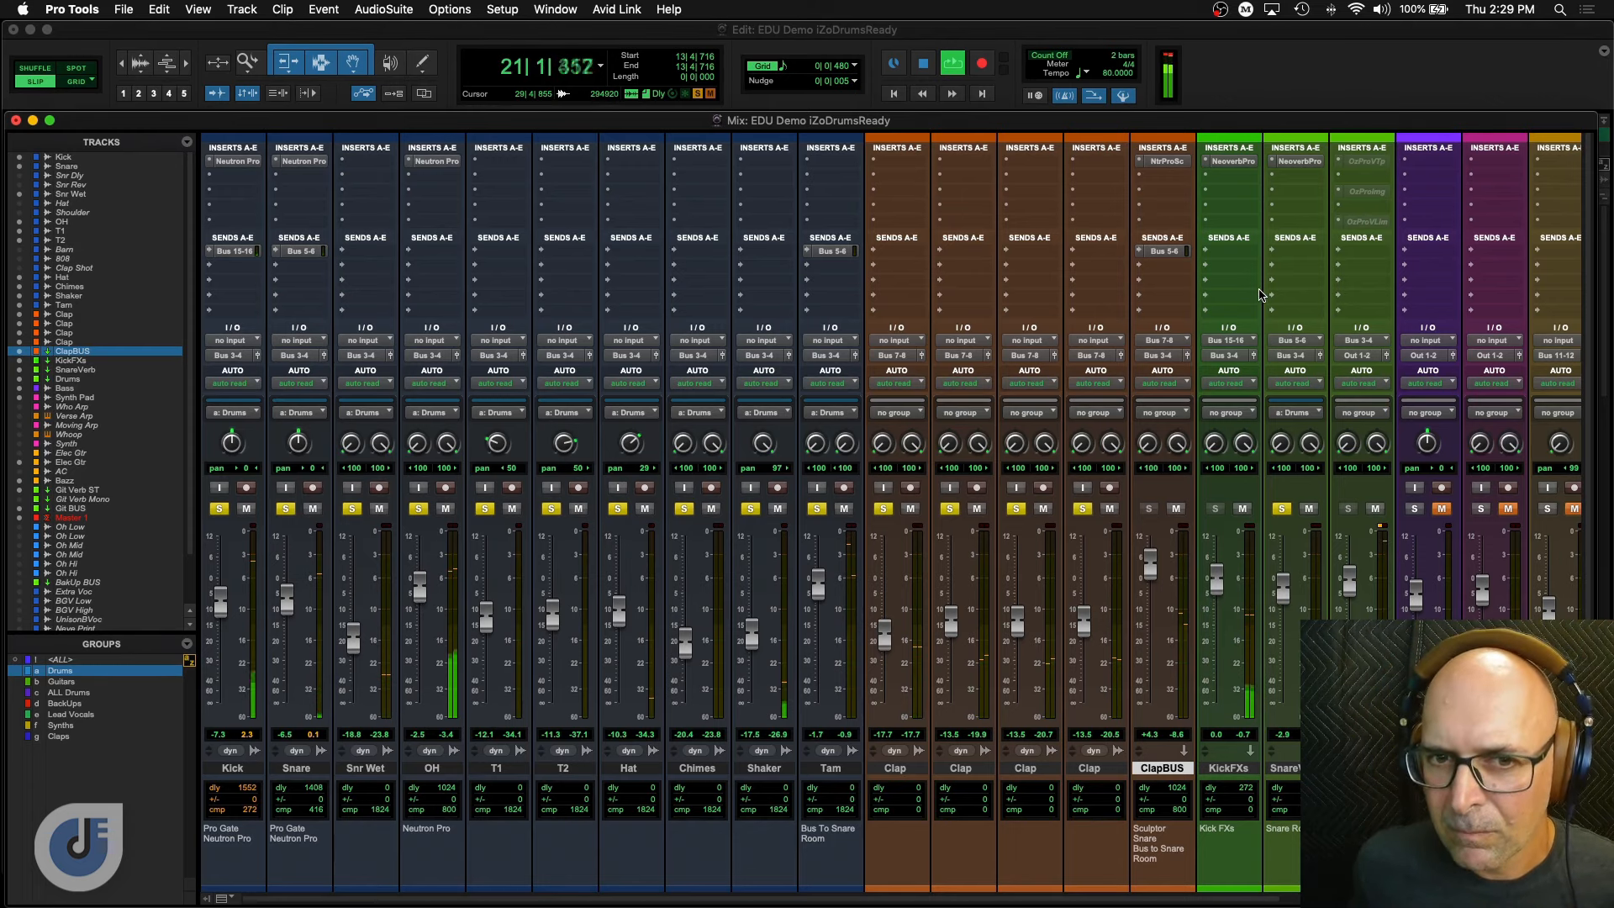
pyautogui.press('space')
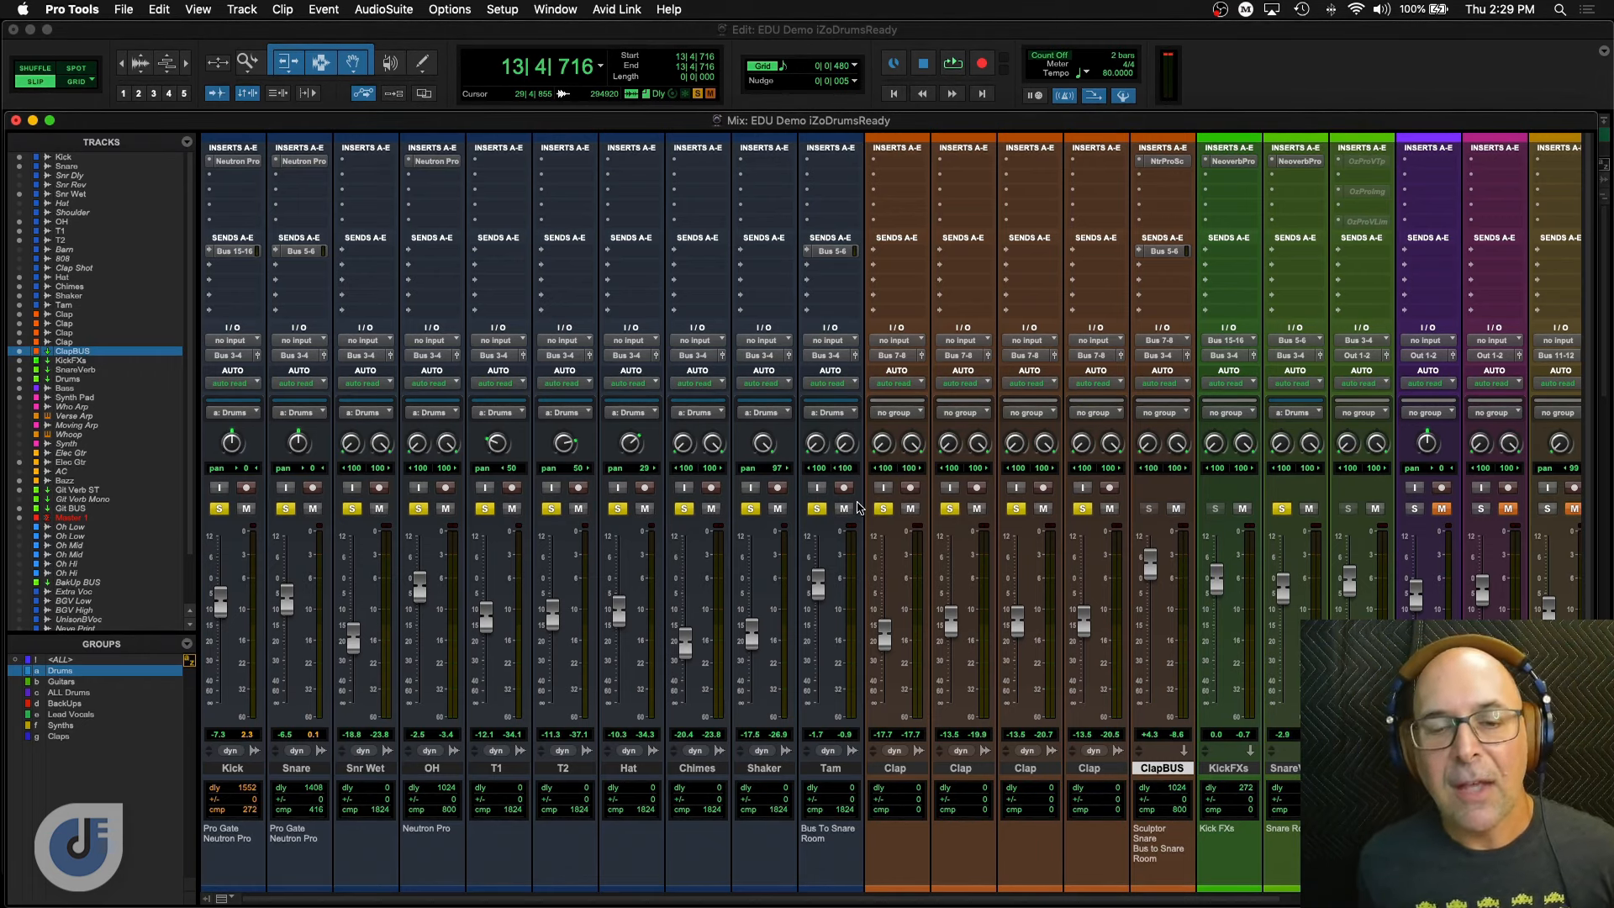
# Activate and open the inactive Ozone Pro Vintage Tape insert on the Drums bus, and load its <Default> preset.
pyautogui.keyDown('ctrl'); pyautogui.keyDown('super'); pyautogui.click(1369, 166); pyautogui.keyUp('super'); pyautogui.keyUp('ctrl')
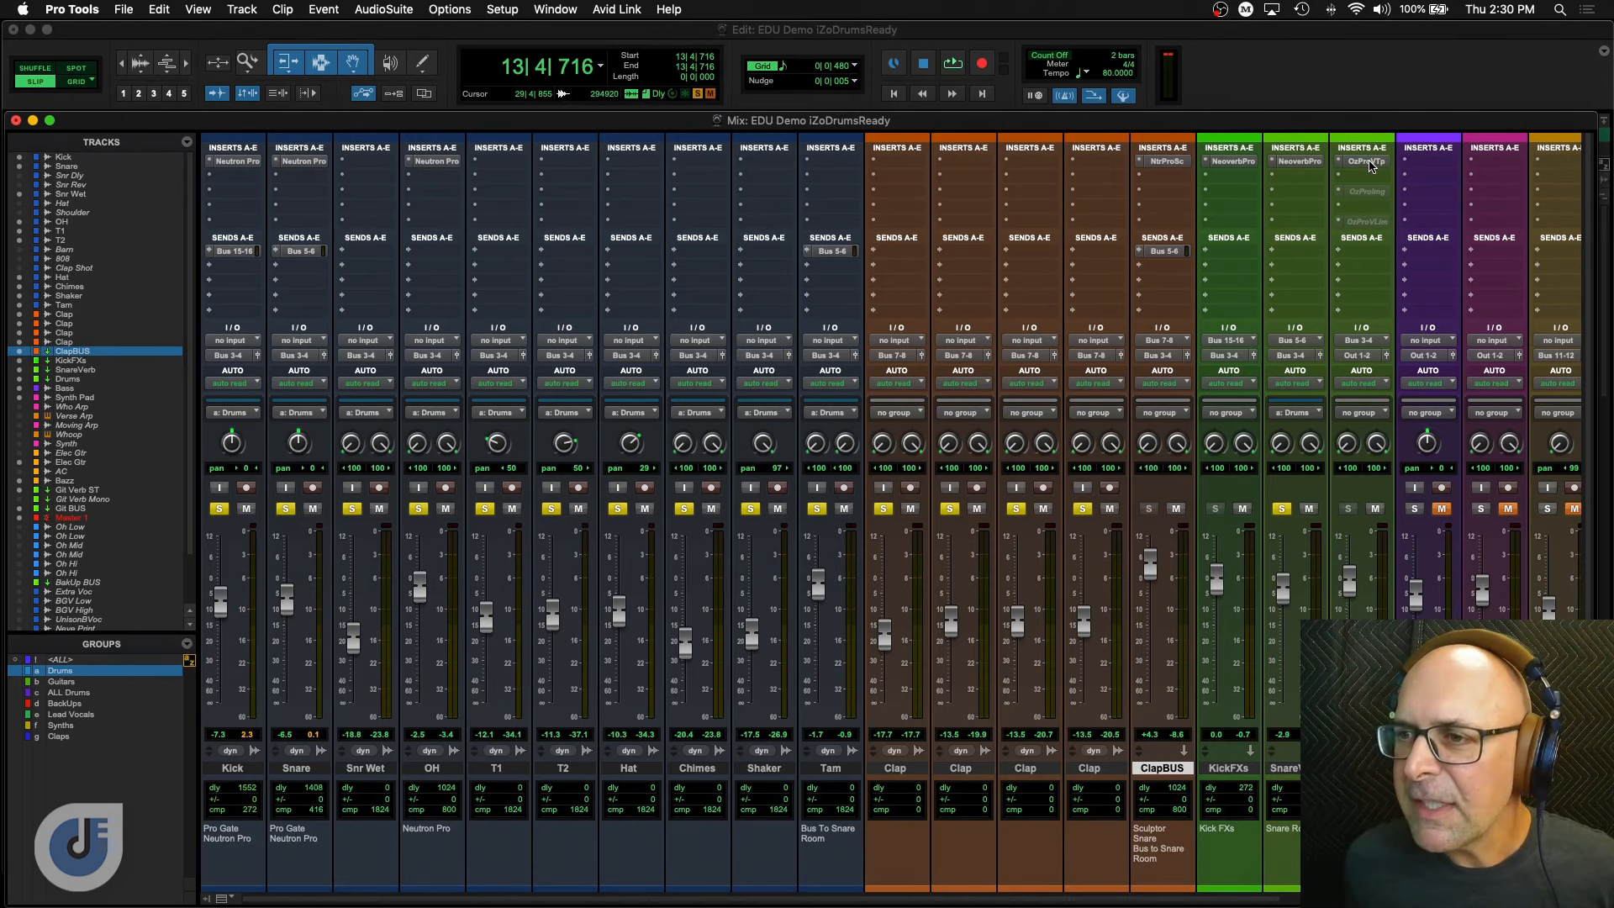
pyautogui.click(1375, 166)
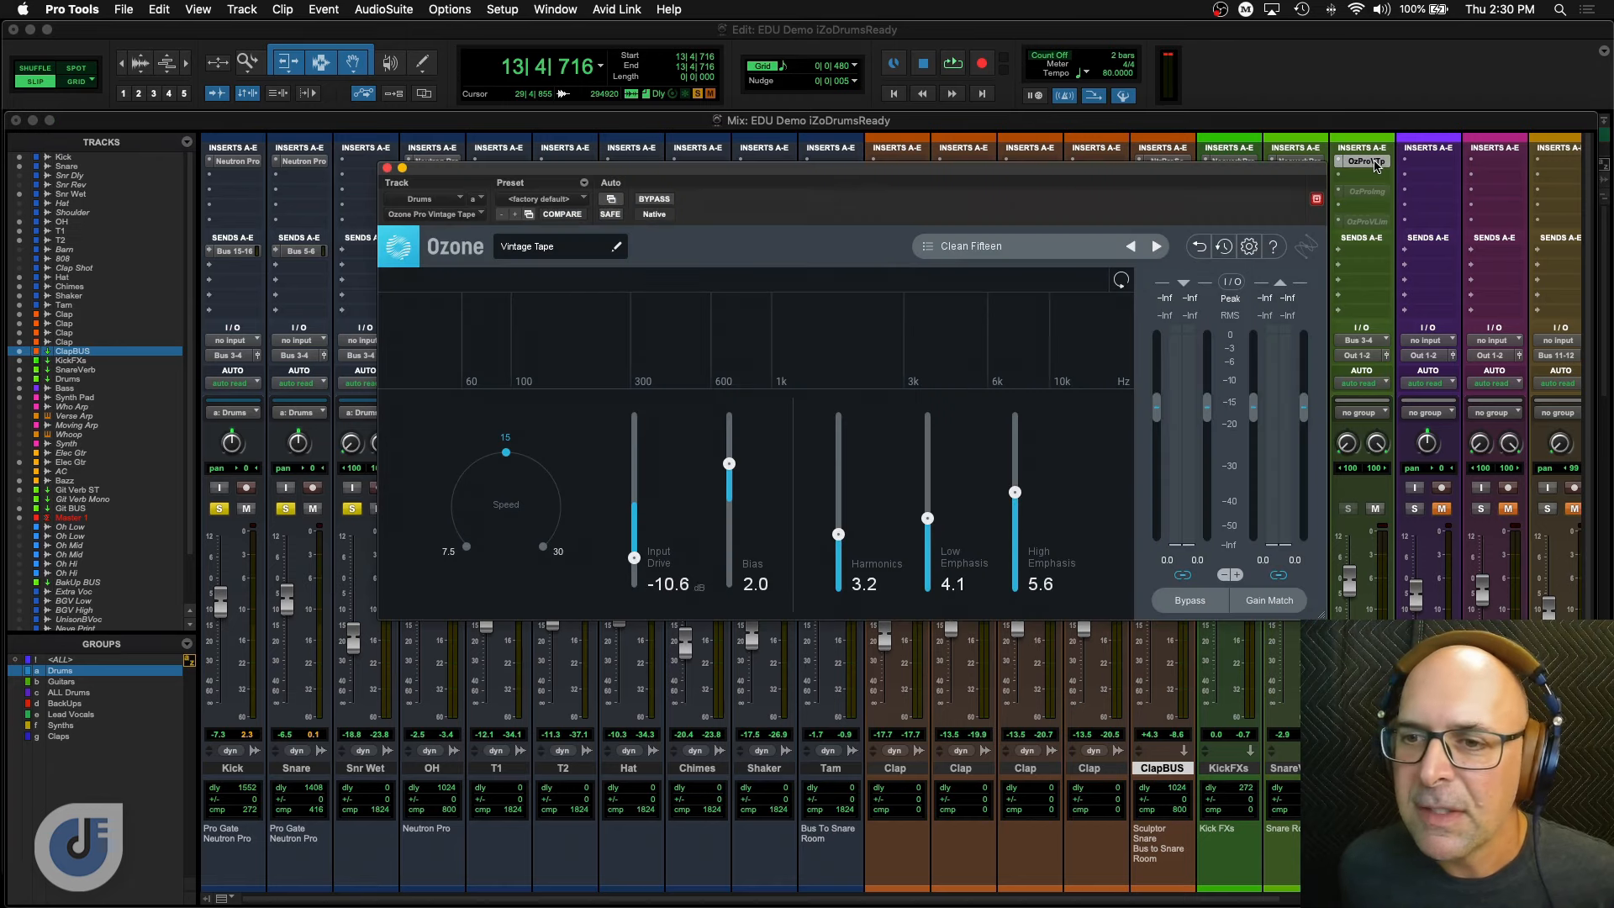
pyautogui.moveTo(773, 176); pyautogui.dragTo(738, 195)
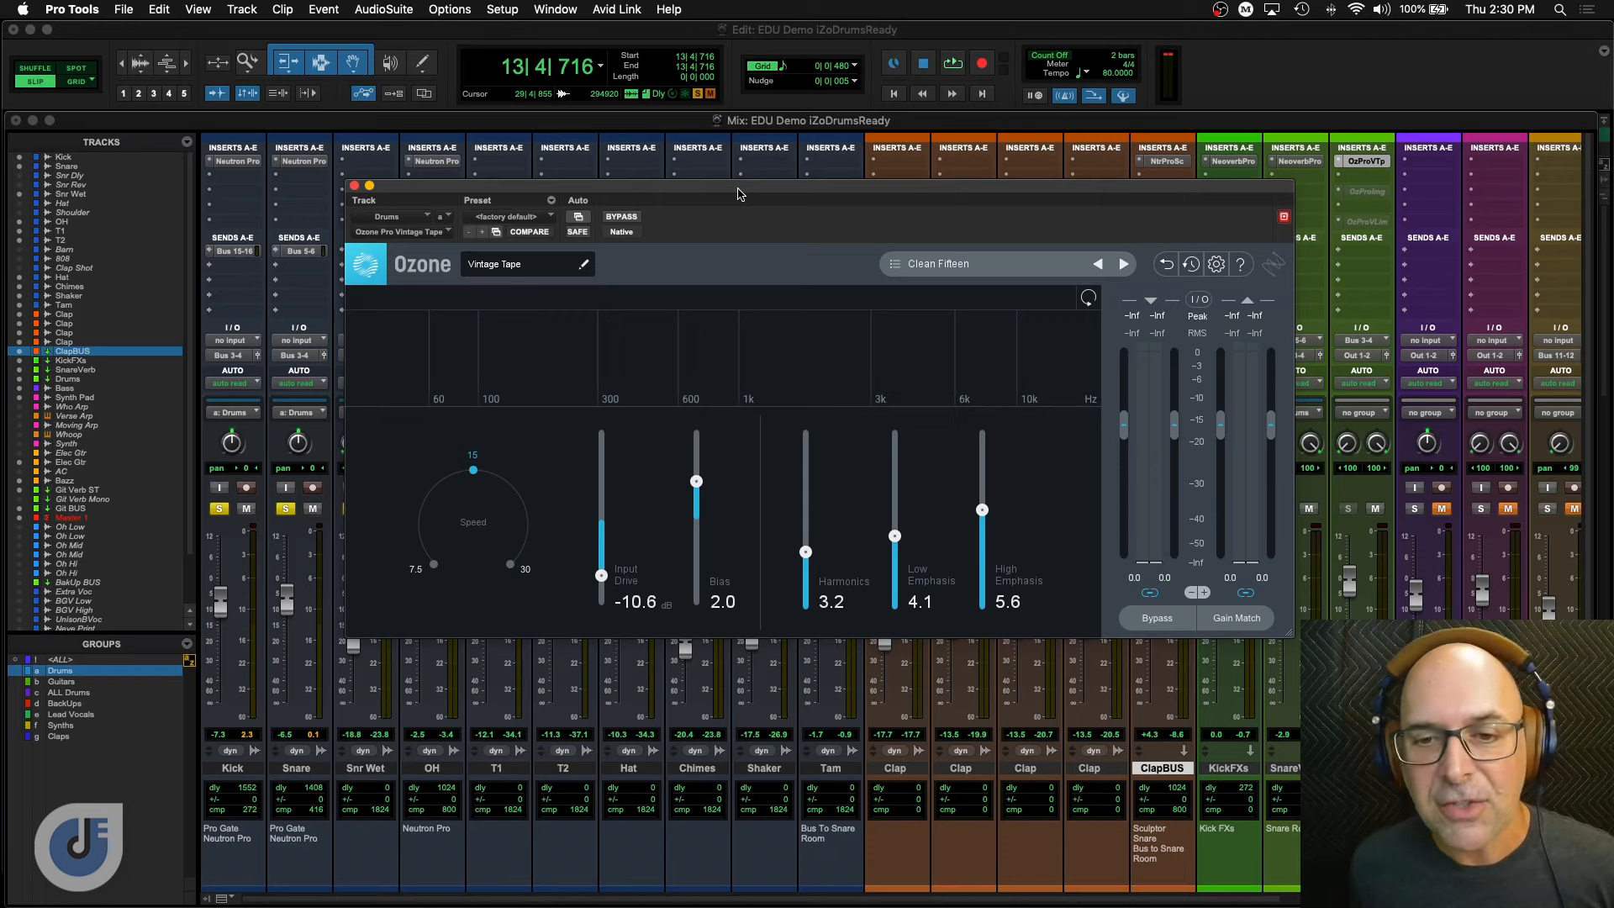
pyautogui.click(895, 267)
pyautogui.click(473, 344)
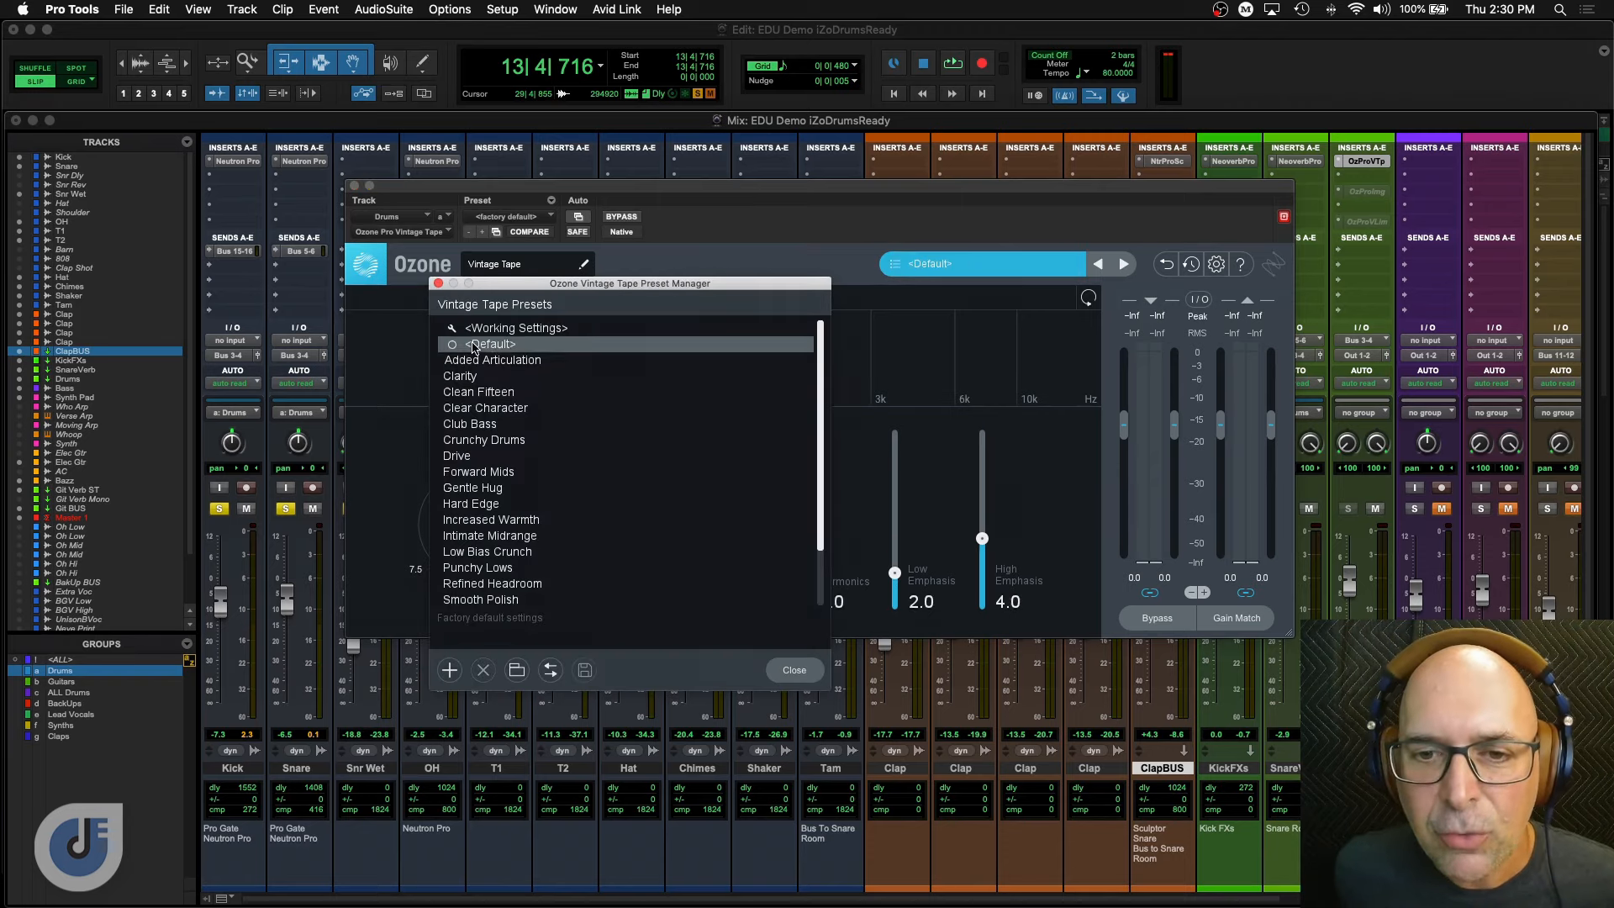
pyautogui.click(438, 284)
# Audition the Vintage Tape presets Added Articulation and Clarity on the drum mix during playback.
pyautogui.press('space')
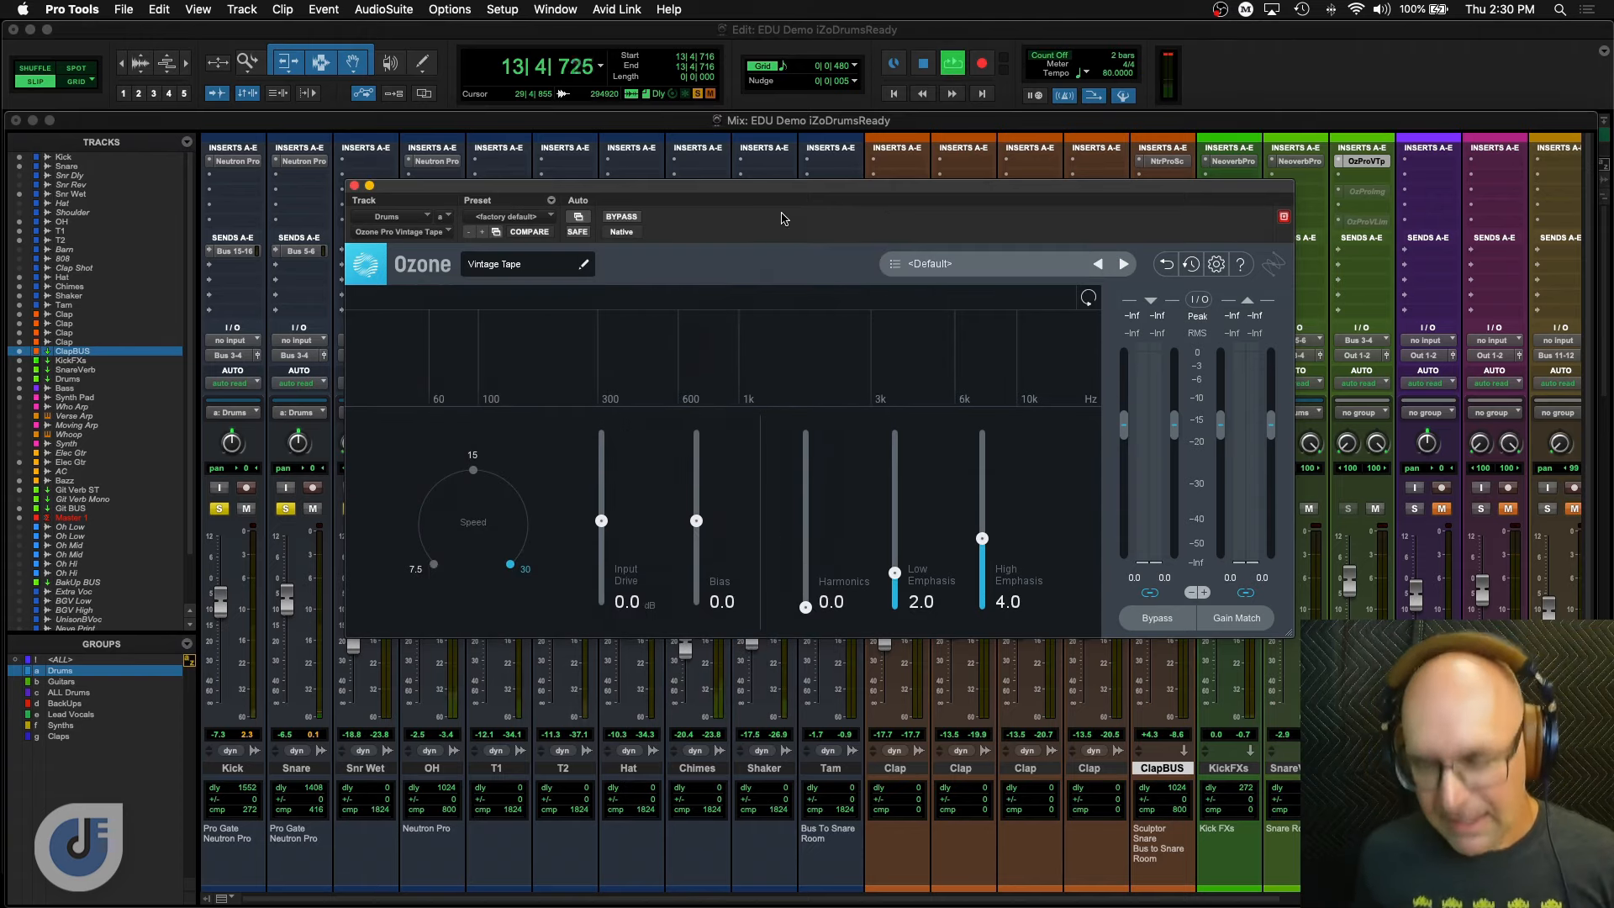
pyautogui.click(1125, 265)
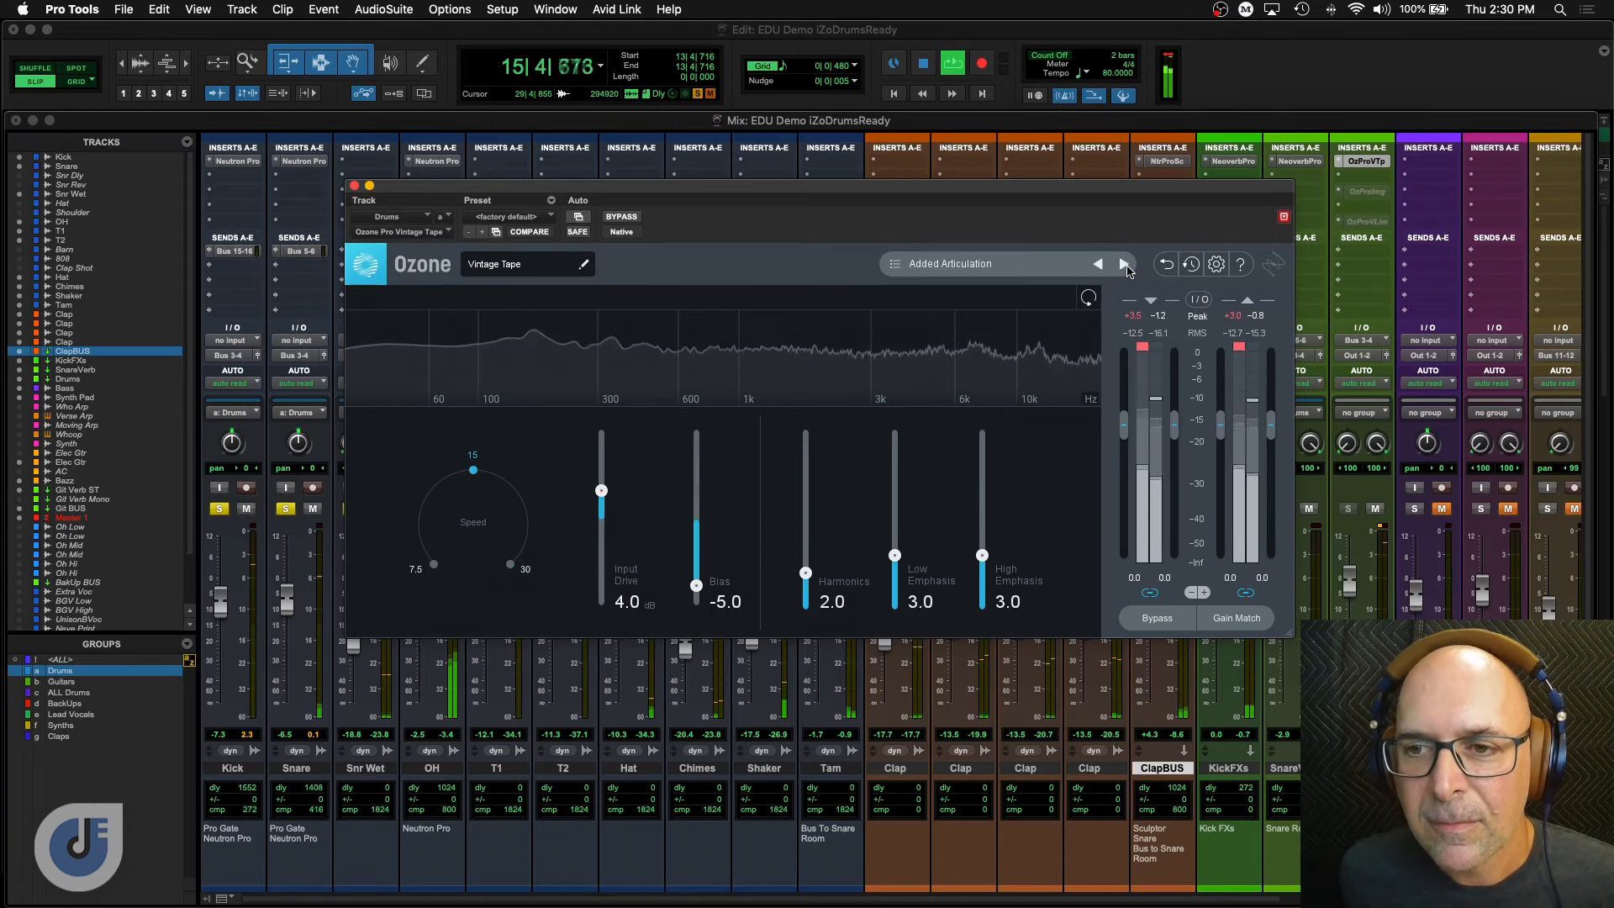
pyautogui.press('space')
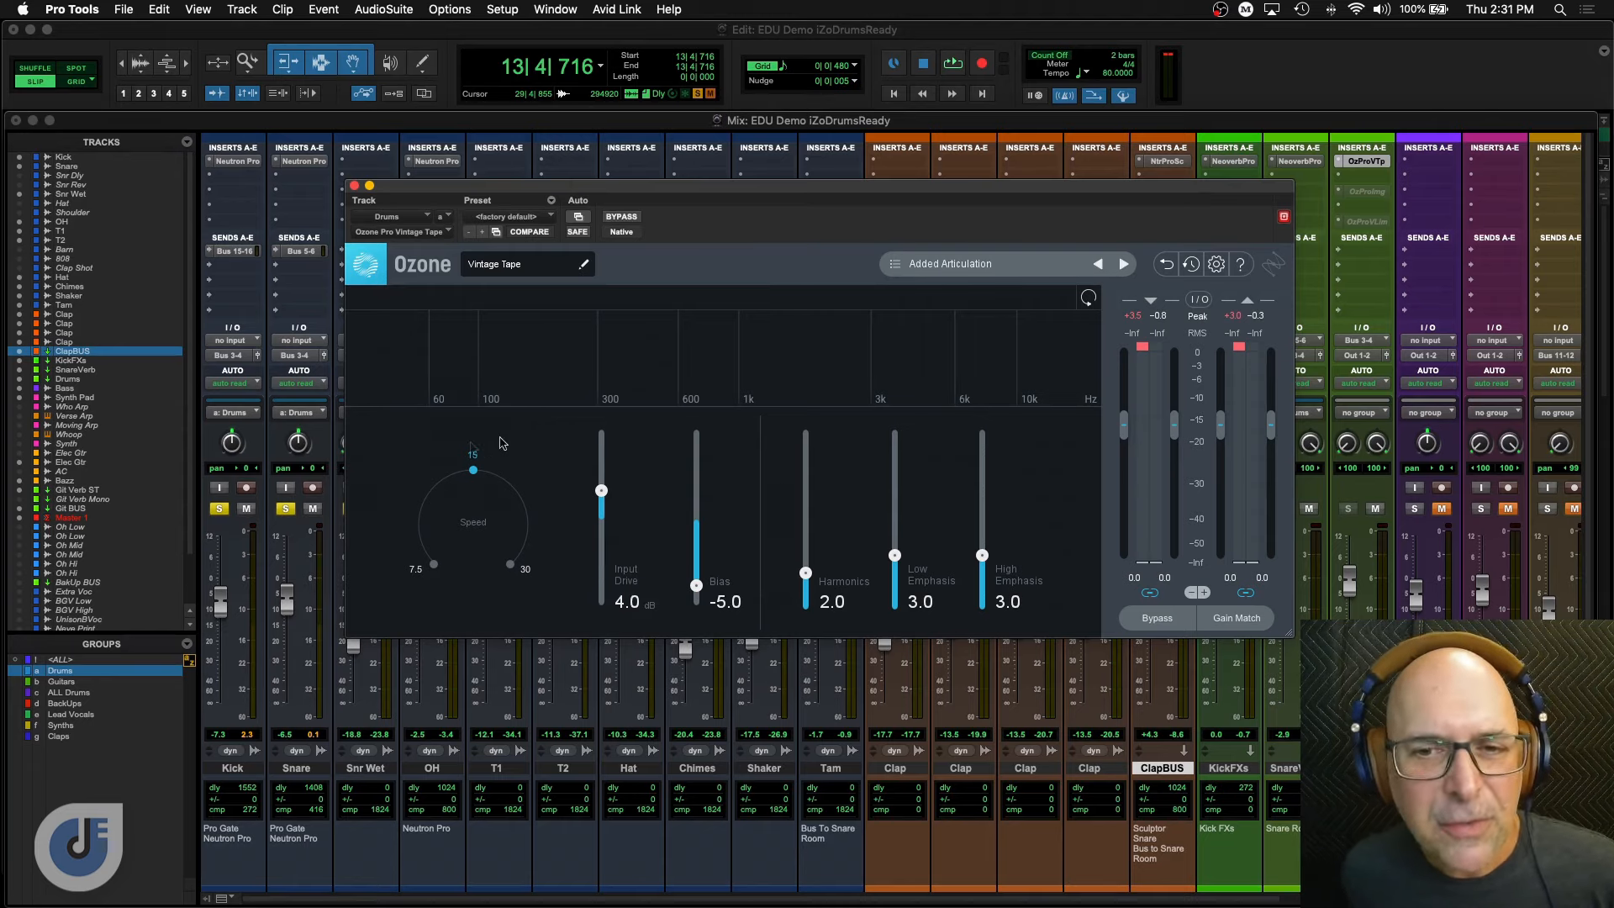
pyautogui.press('space')
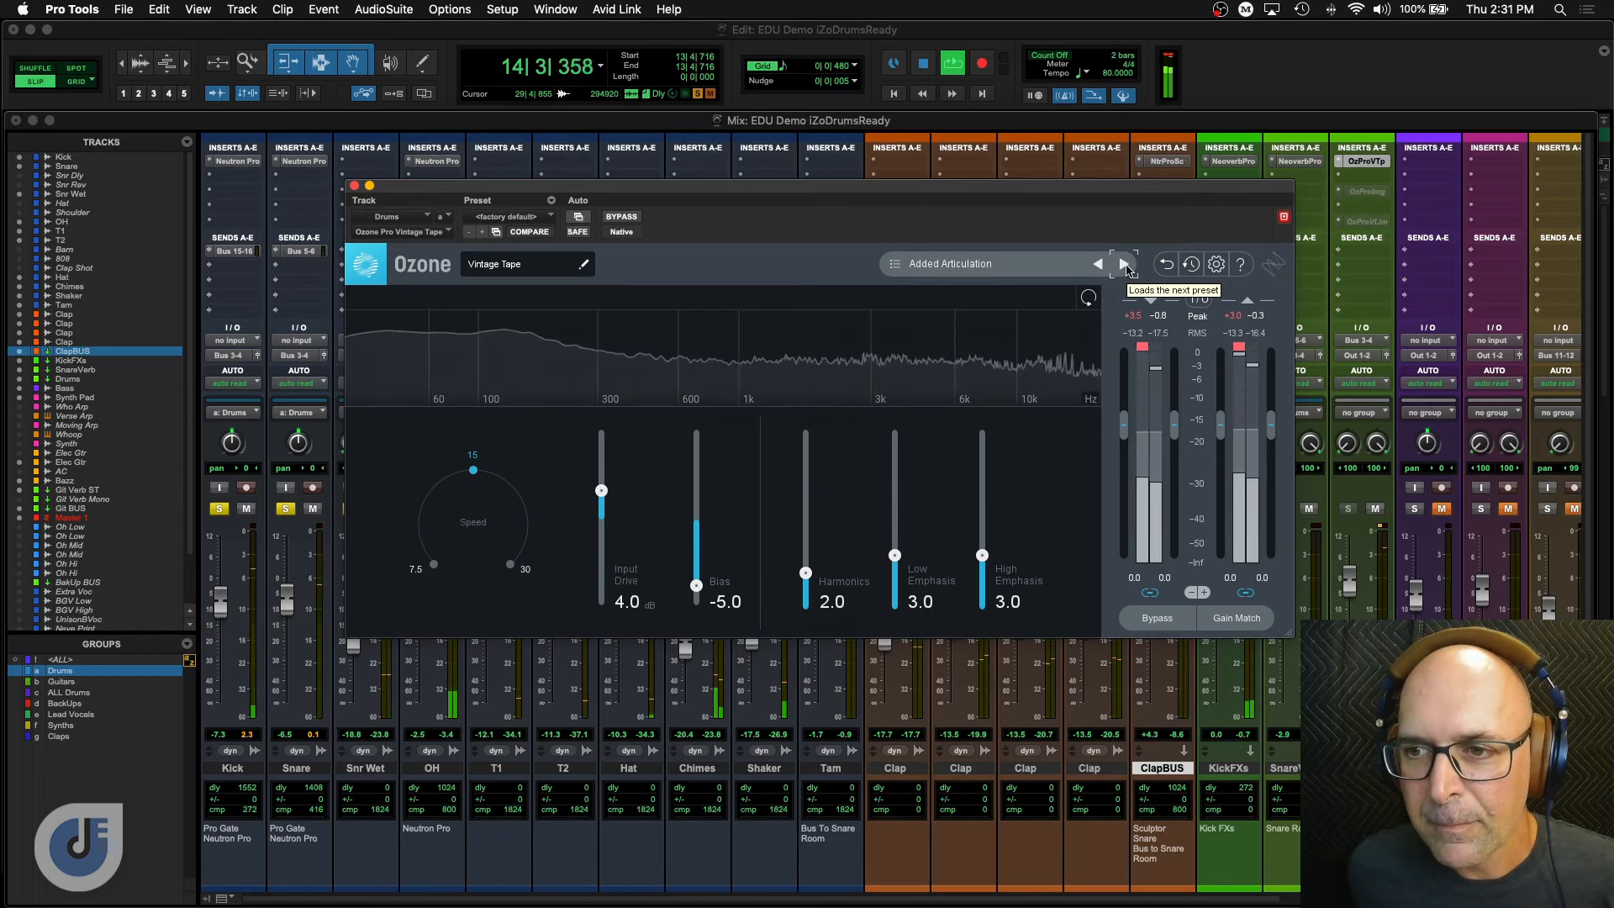
pyautogui.click(1125, 265)
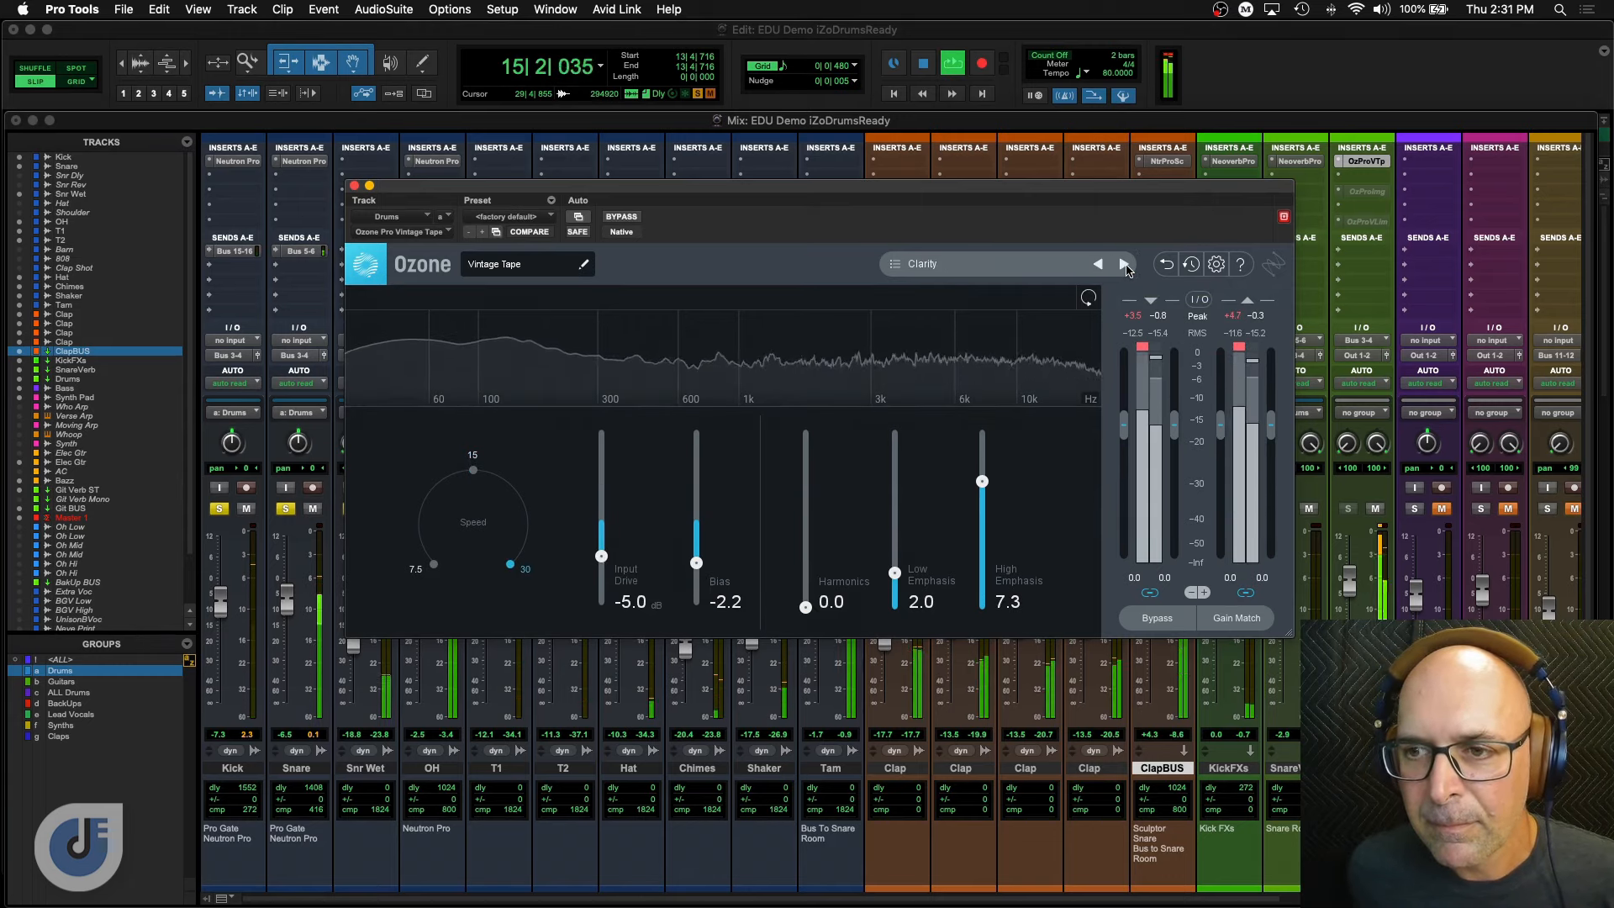
pyautogui.press('space')
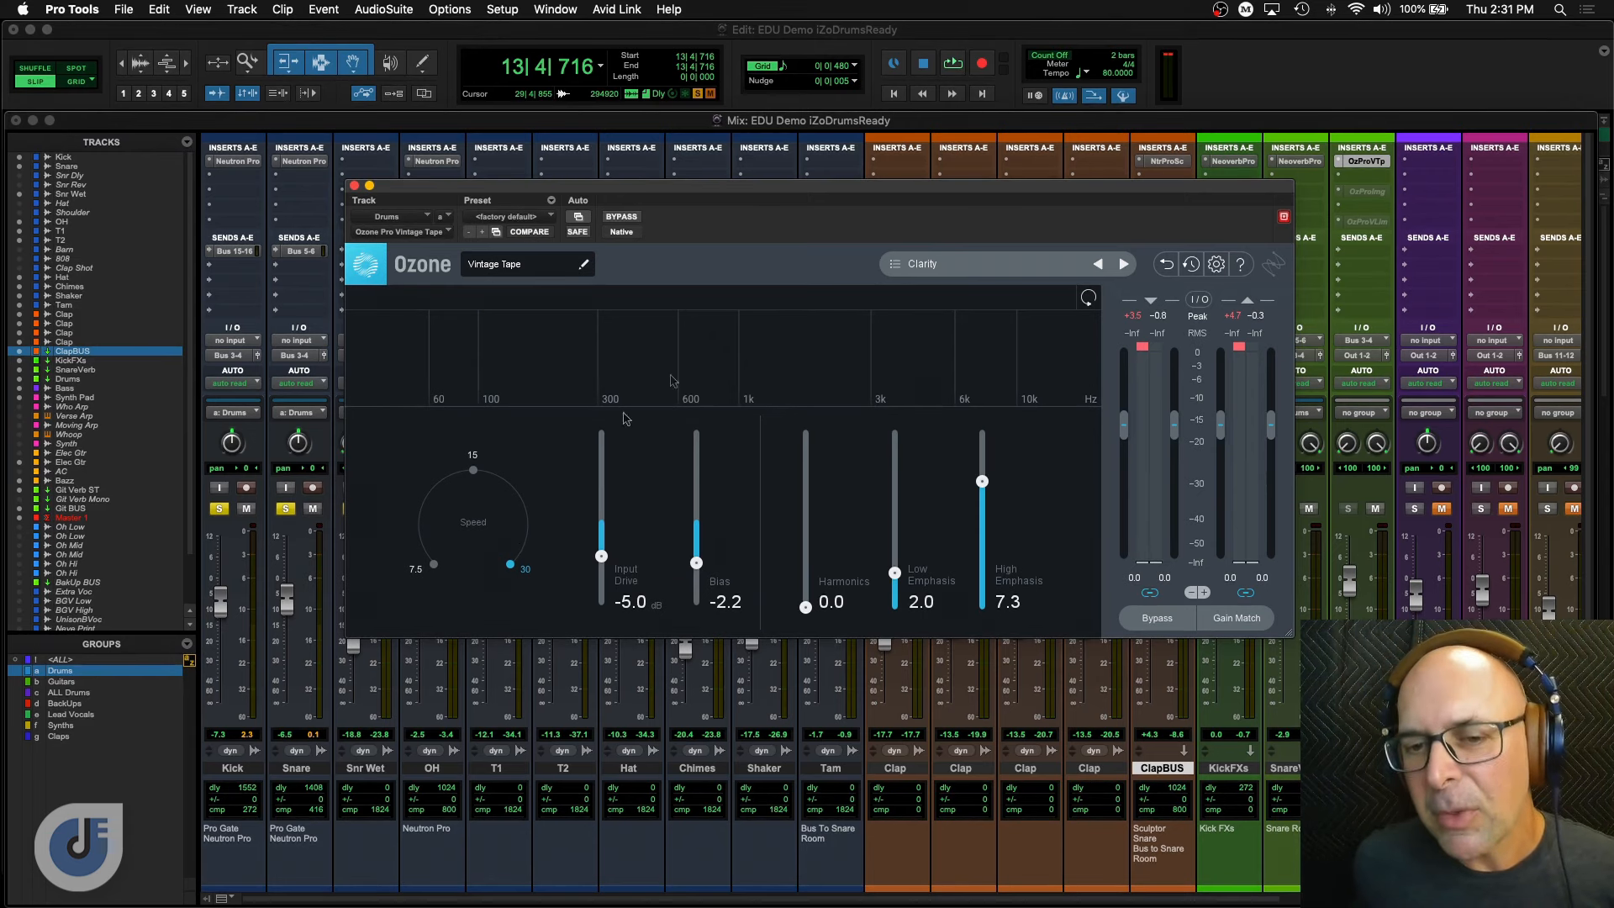
# Audition the Vintage Tape presets Clean Fifteen, Clear Character, Club Bass and Crunchy Drums during playback.
pyautogui.click(1125, 265)
pyautogui.press('space')
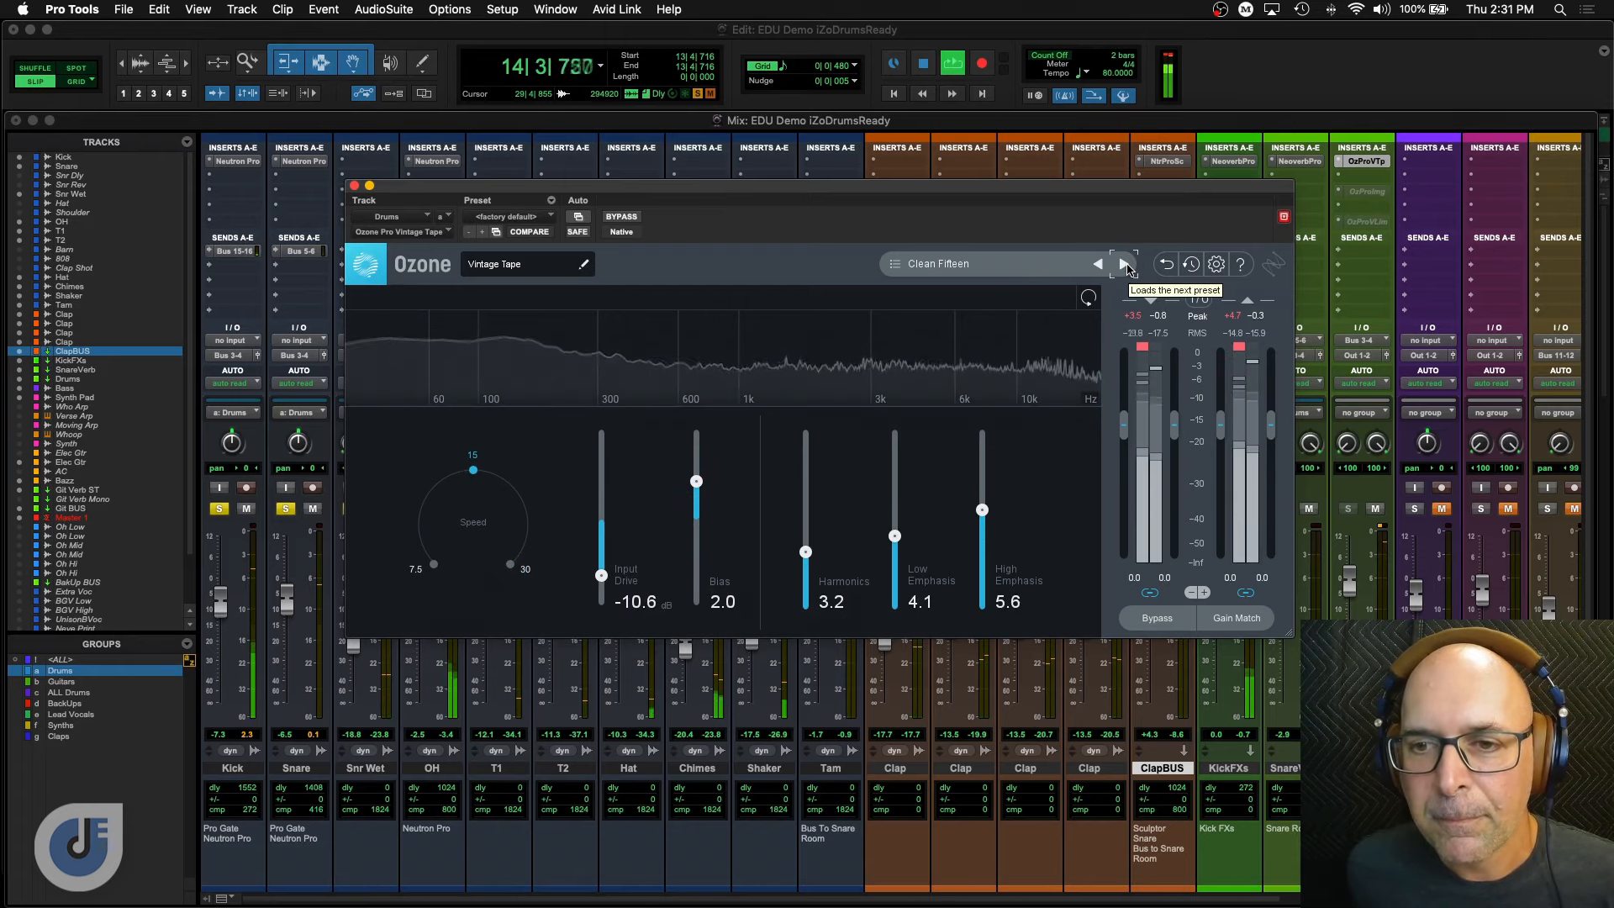
pyautogui.click(1124, 265)
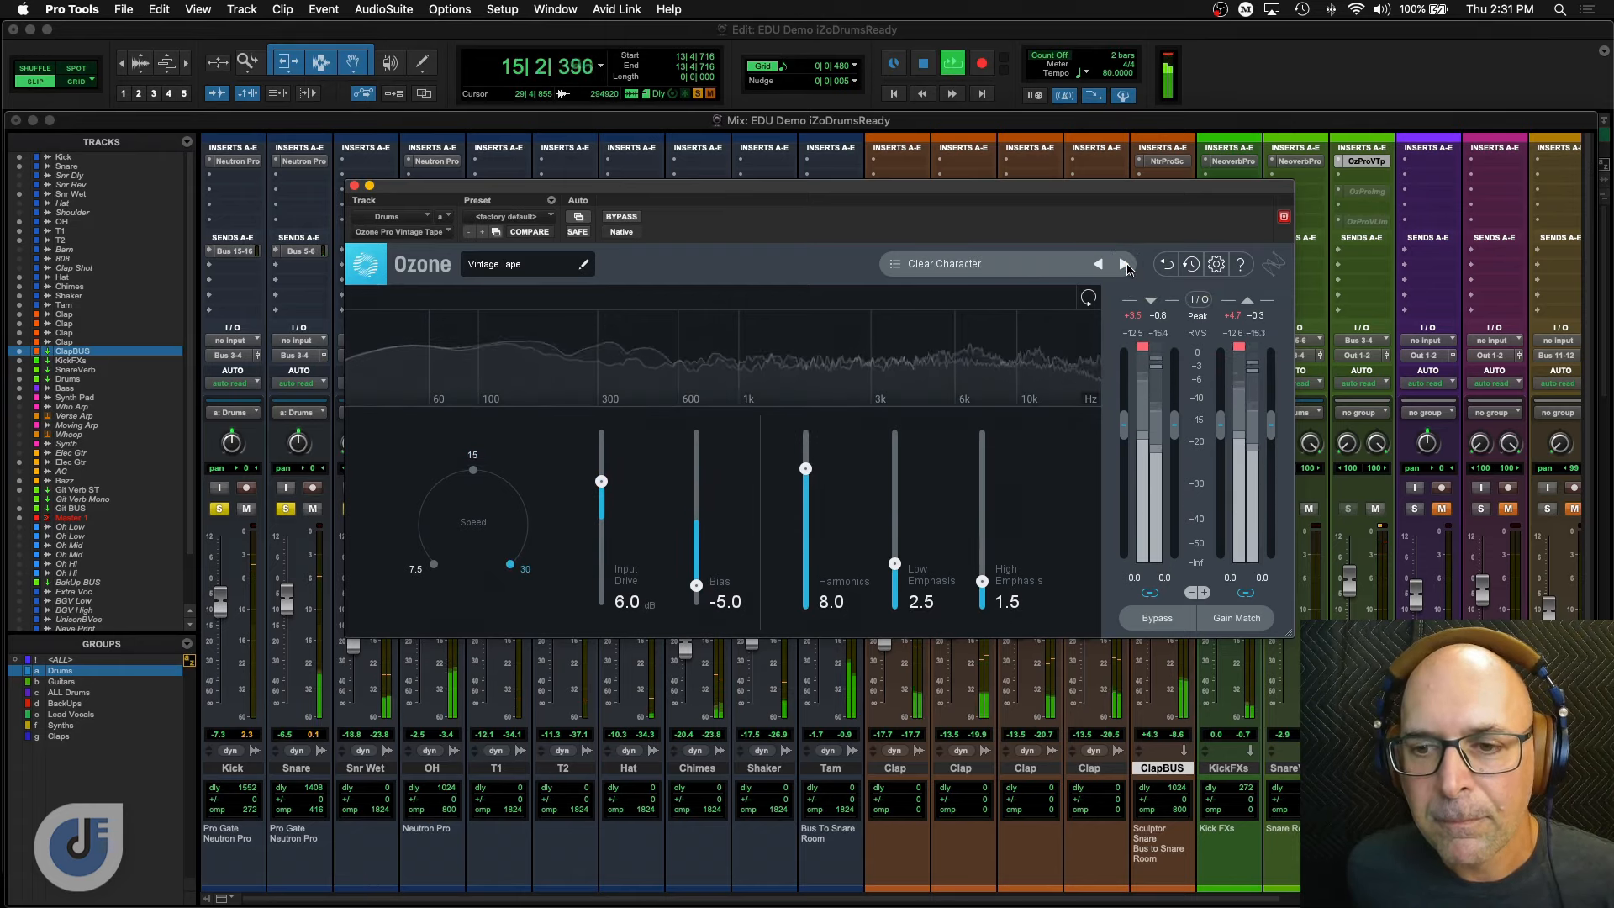
pyautogui.click(1124, 265)
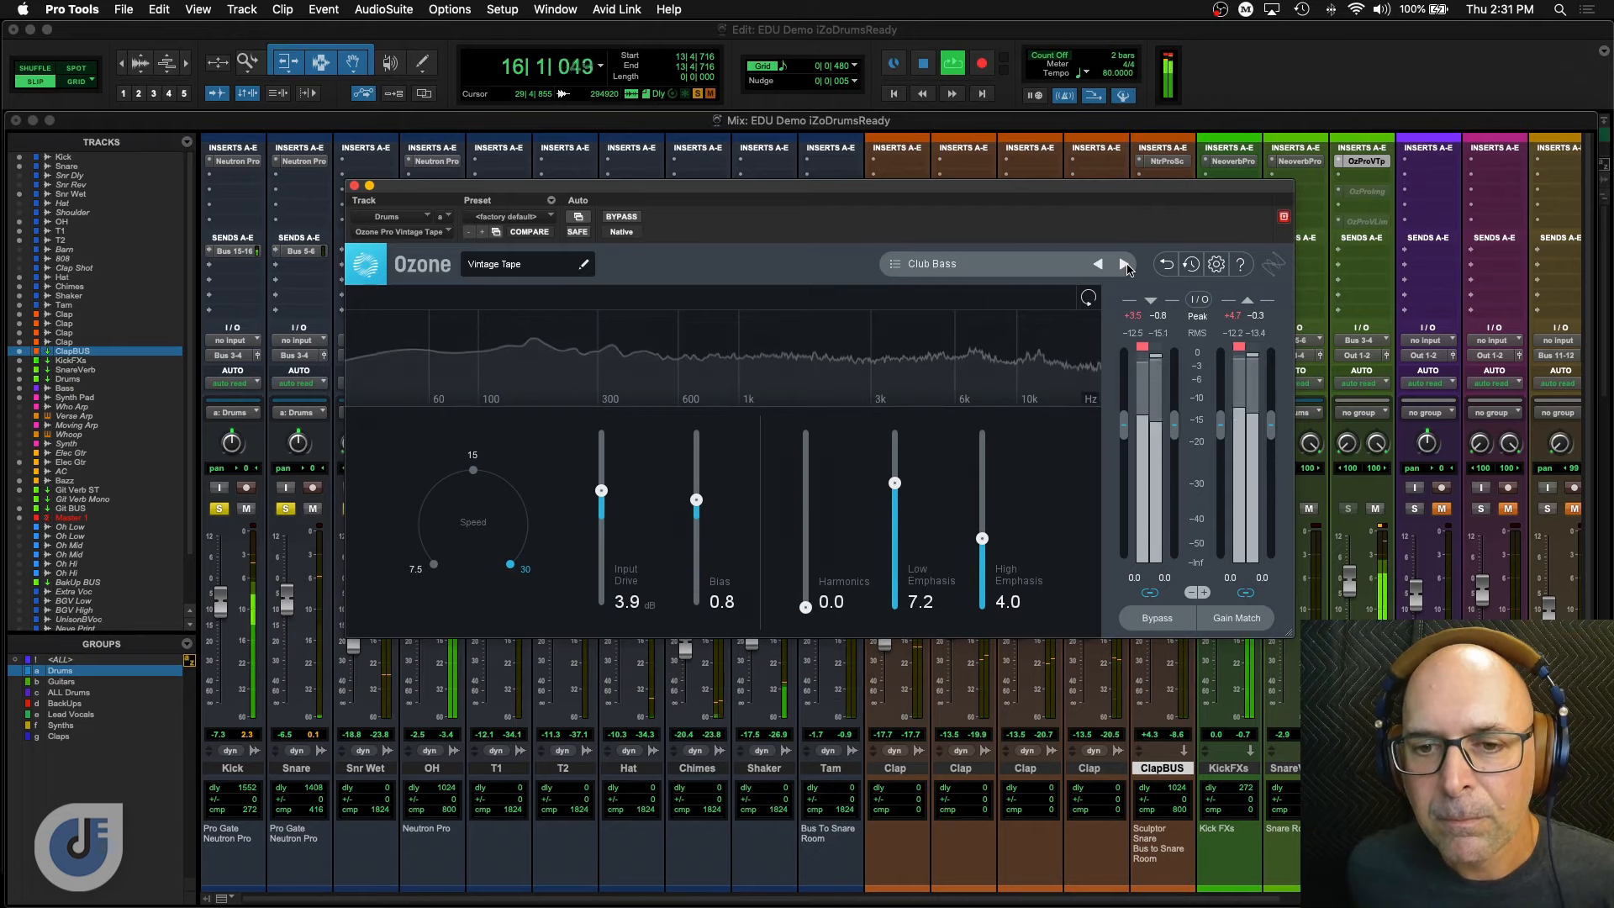
pyautogui.click(1124, 265)
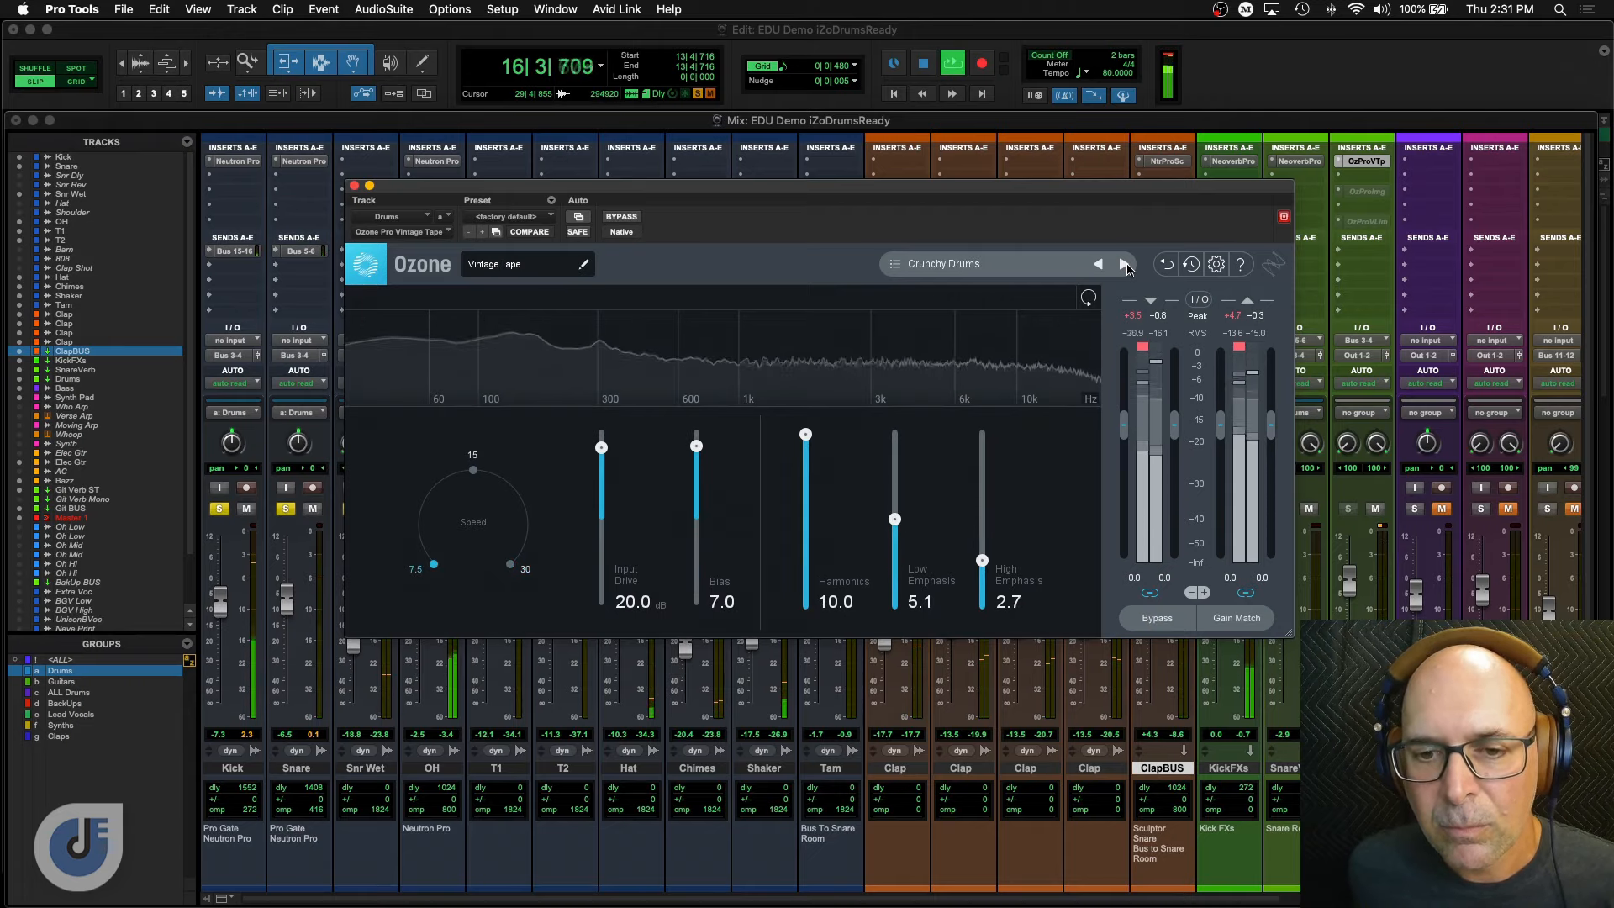
pyautogui.press('space')
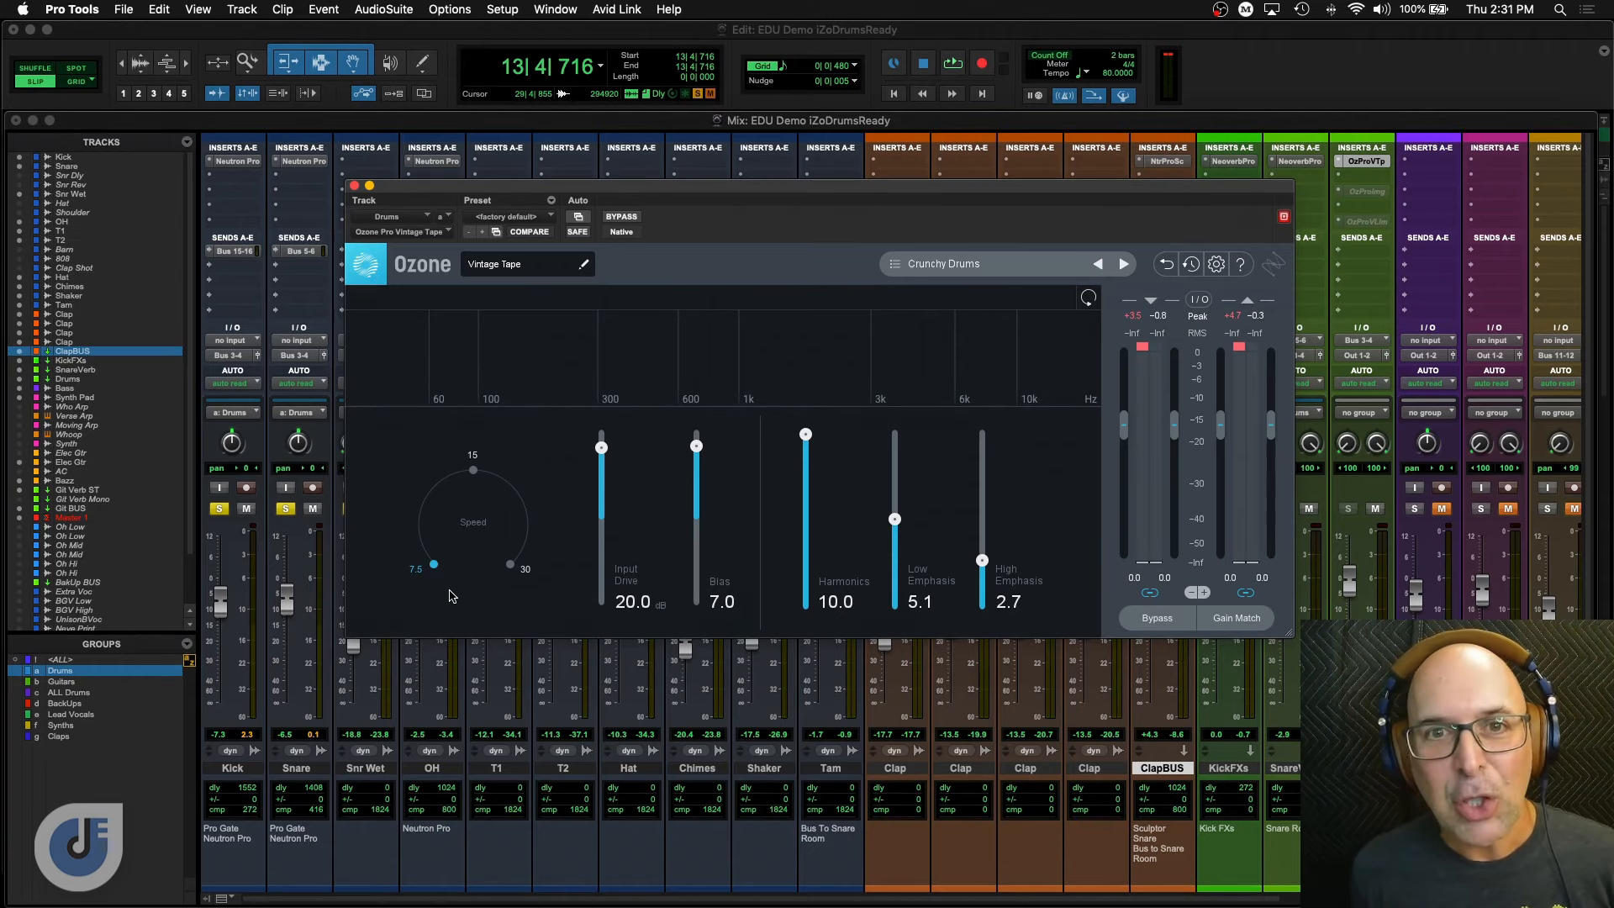
pyautogui.press('space')
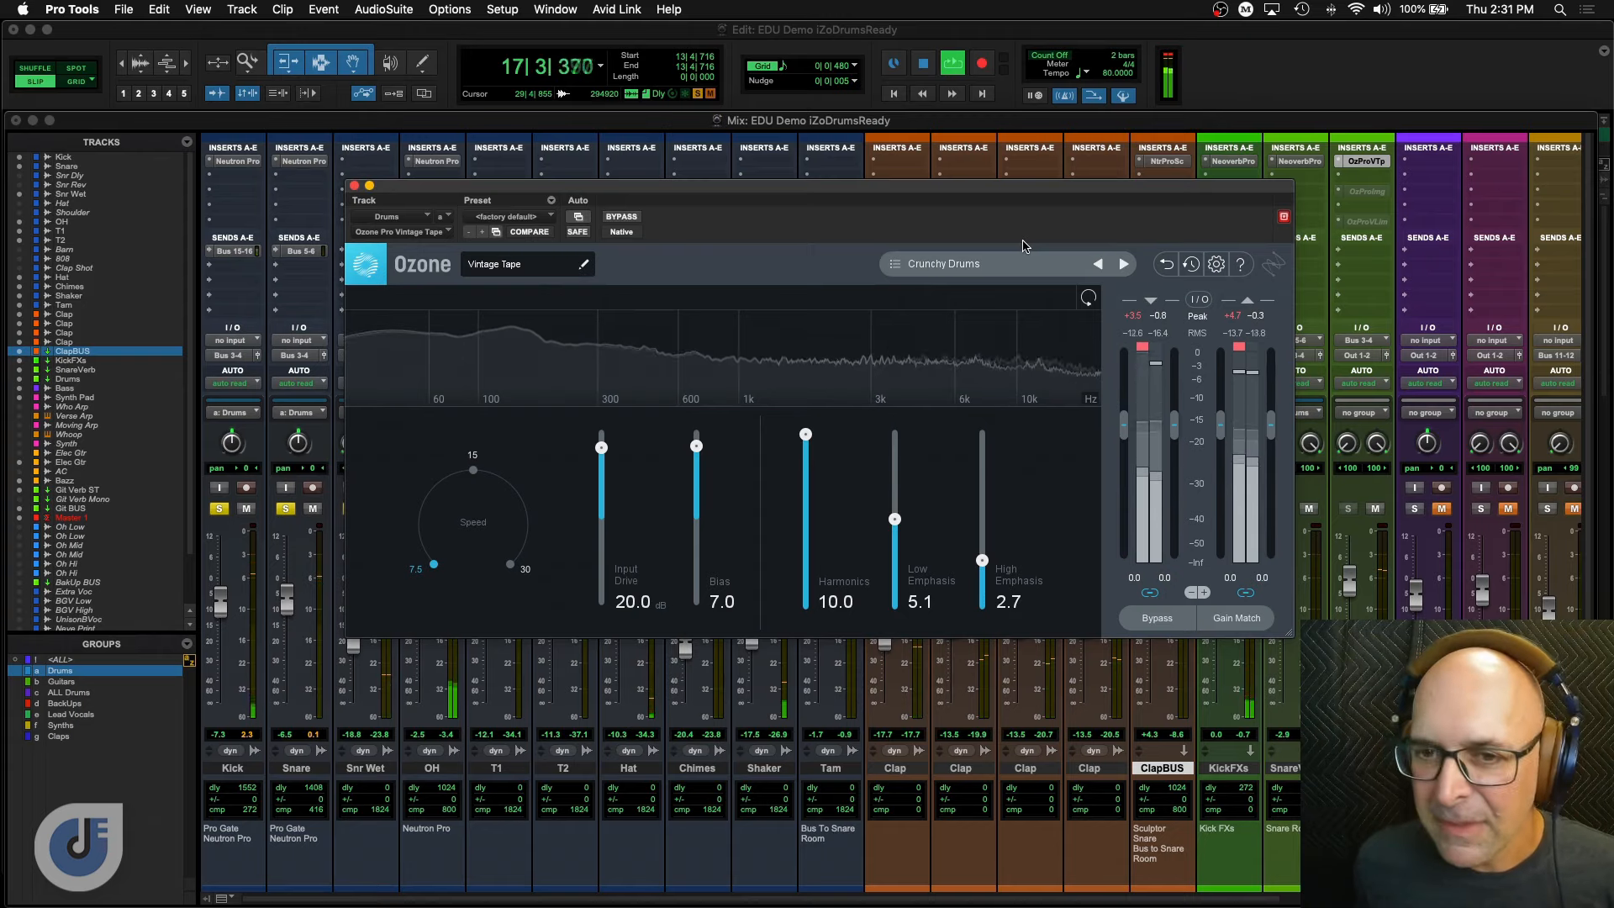
pyautogui.press('space')
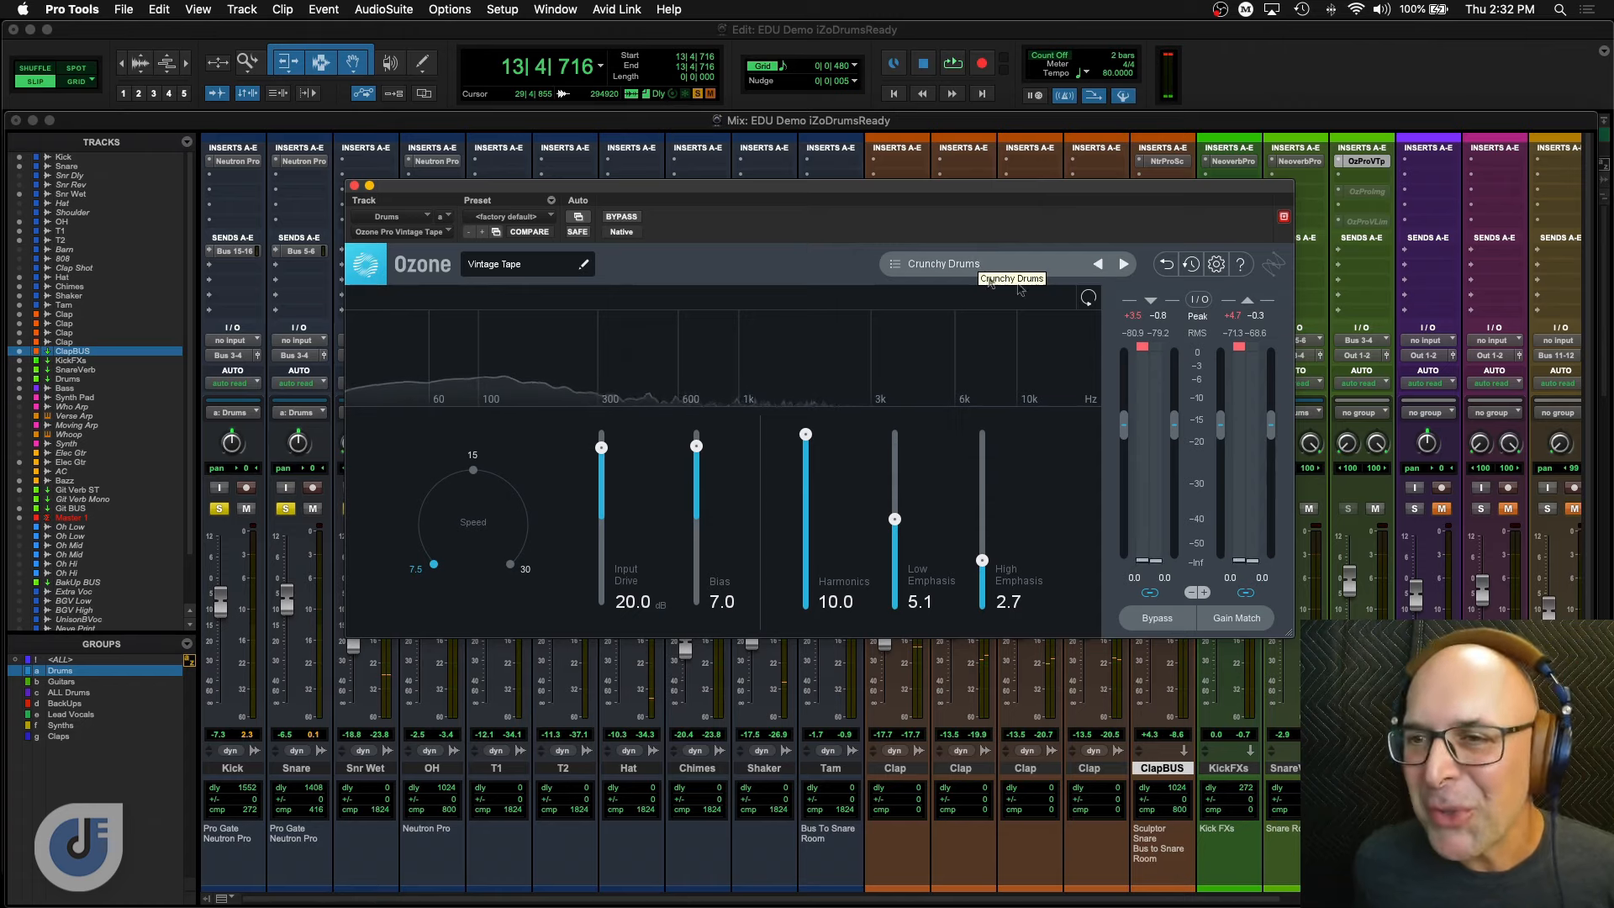
# Audition the Vintage Tape presets Drive, Forward Mids and Gentle Hug on the drum mix during playback.
pyautogui.press('space')
pyautogui.click(1123, 263)
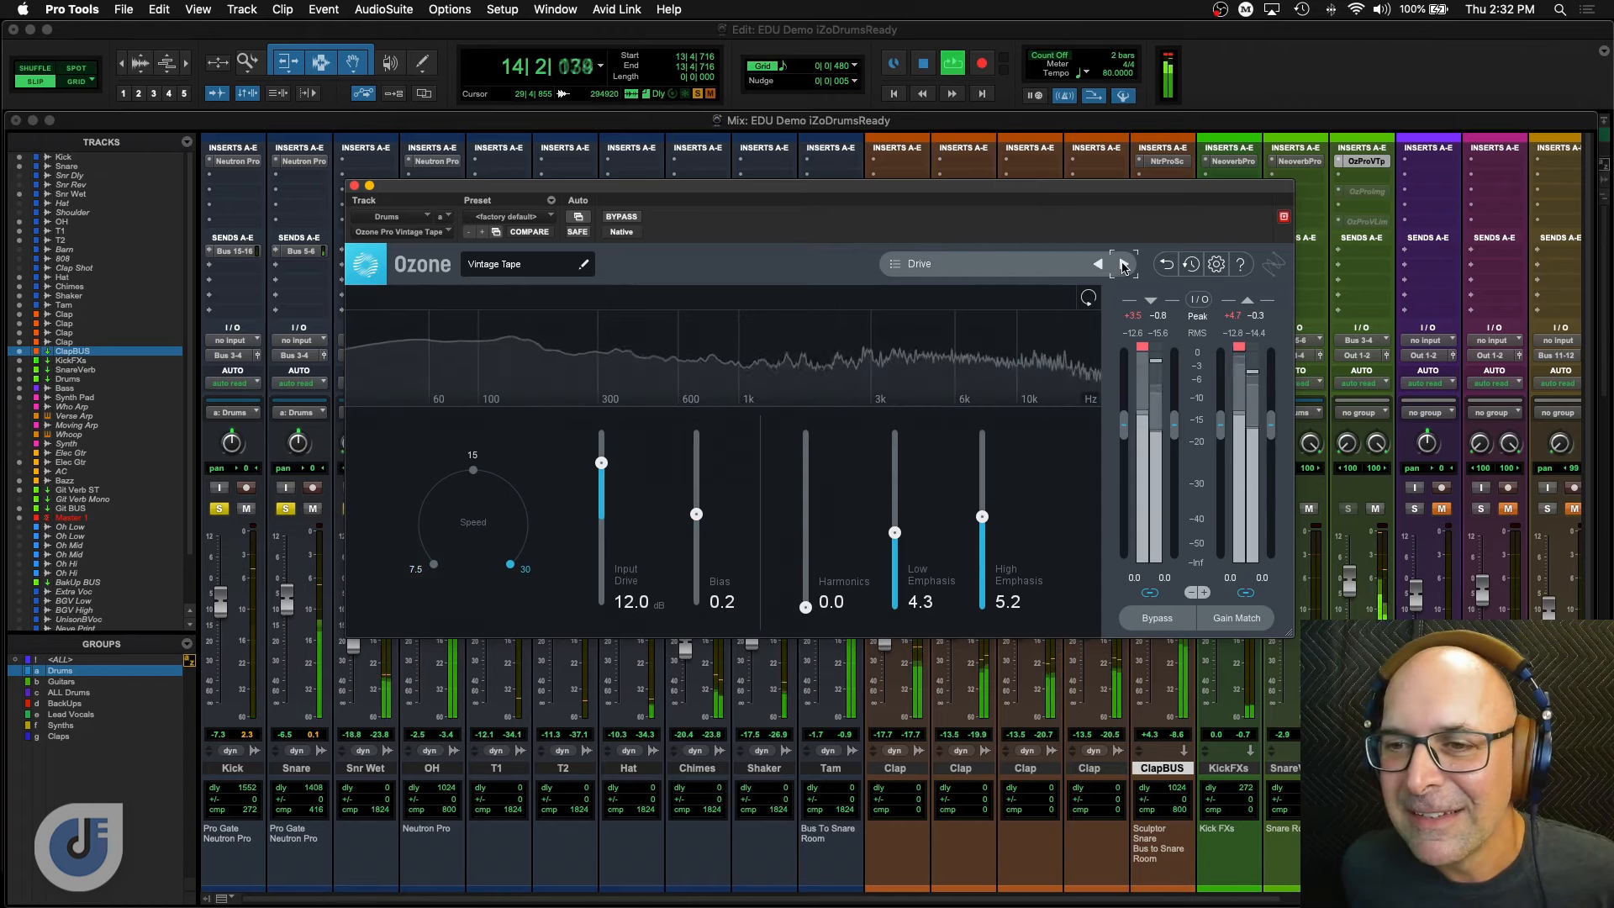
pyautogui.click(1123, 264)
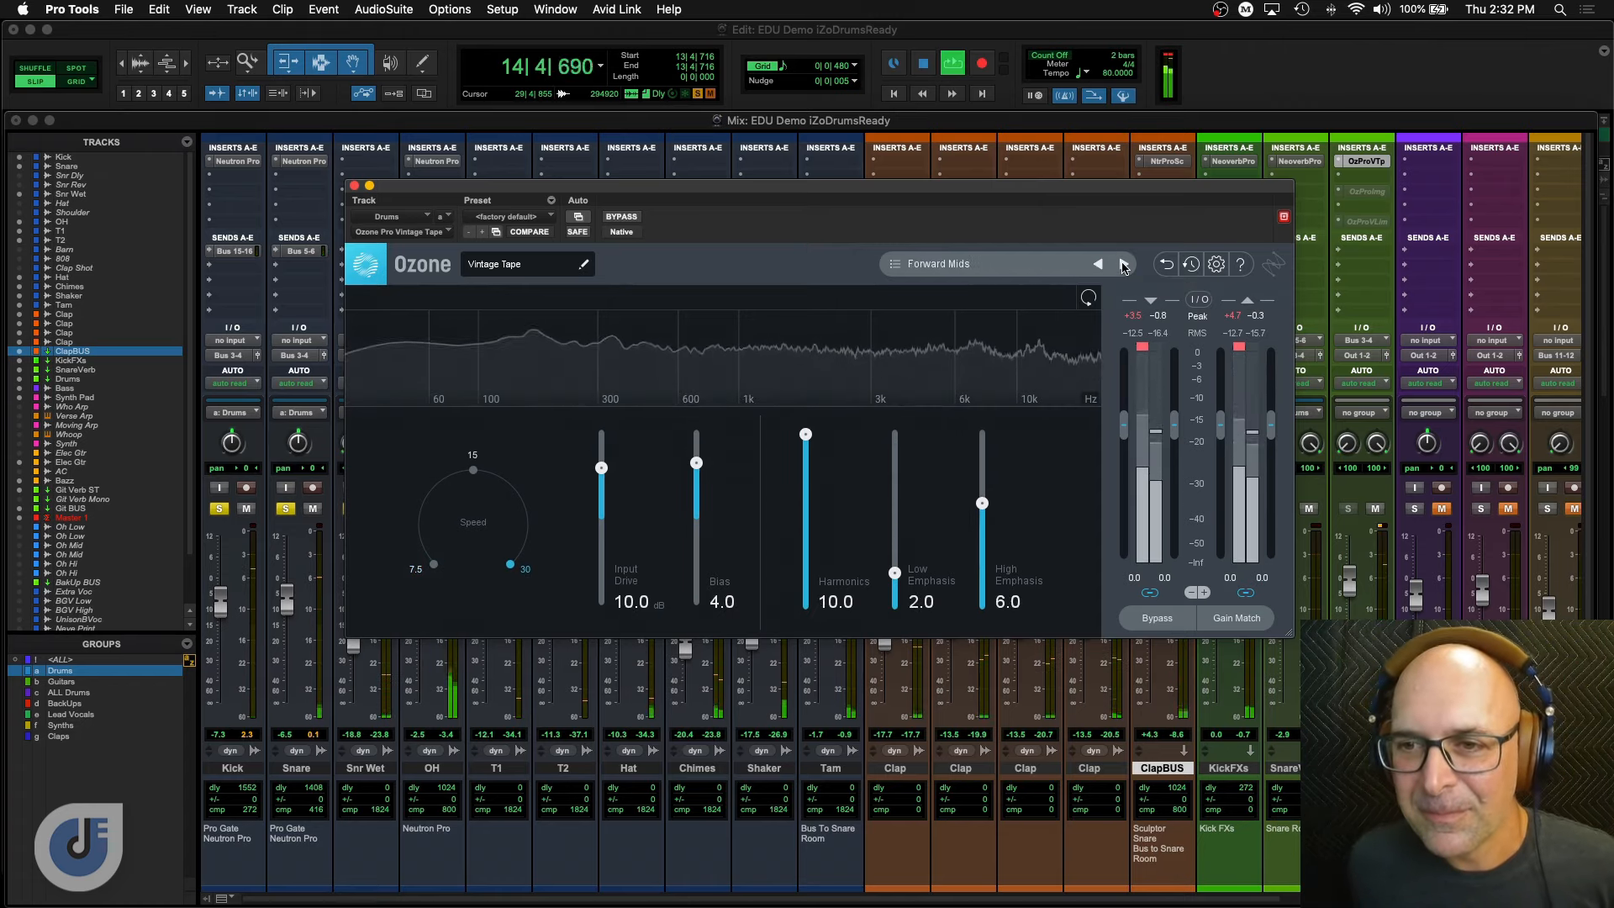
pyautogui.click(1123, 263)
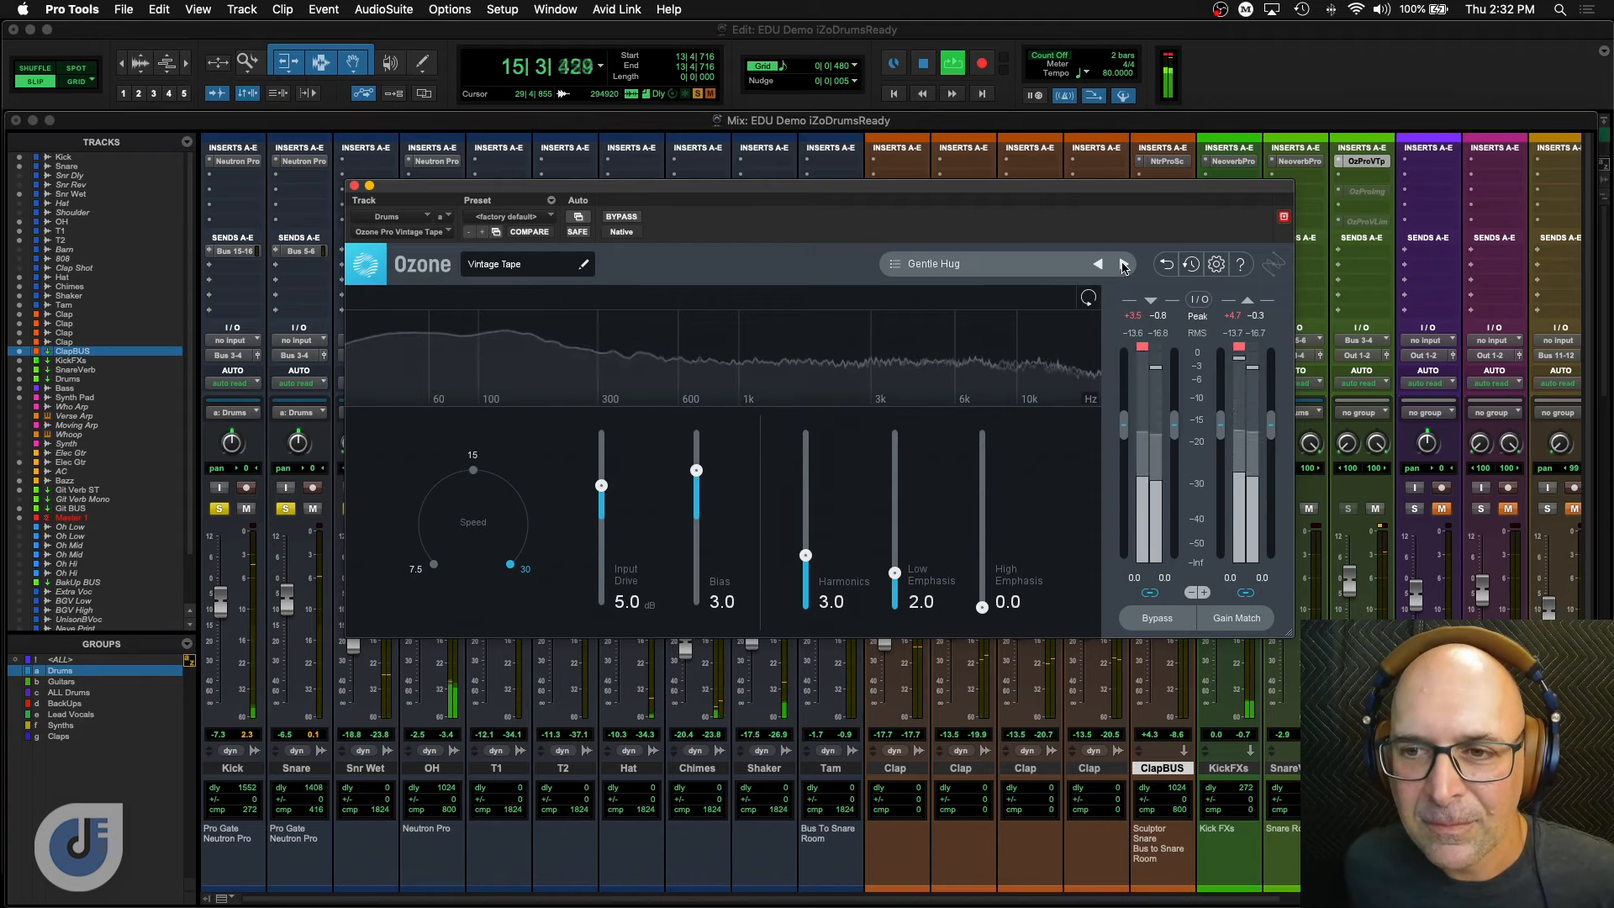
# Load the Hard Edge preset in Vintage Tape, set its Input Drive to 8.8 dB and close the plug-in.
pyautogui.click(1122, 264)
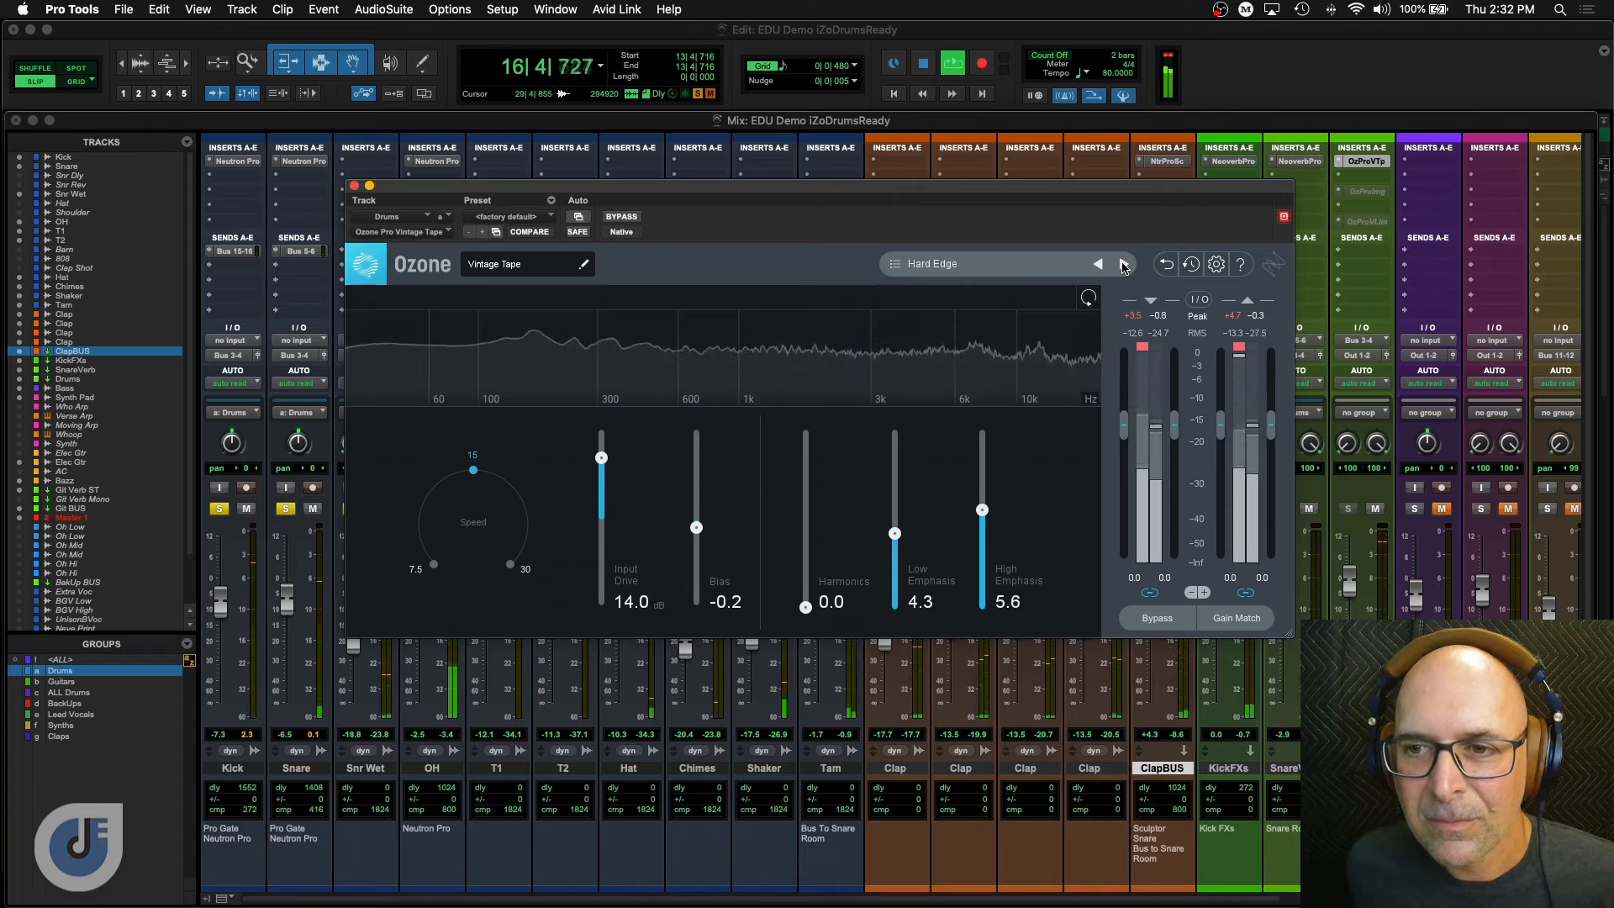
pyautogui.press('space')
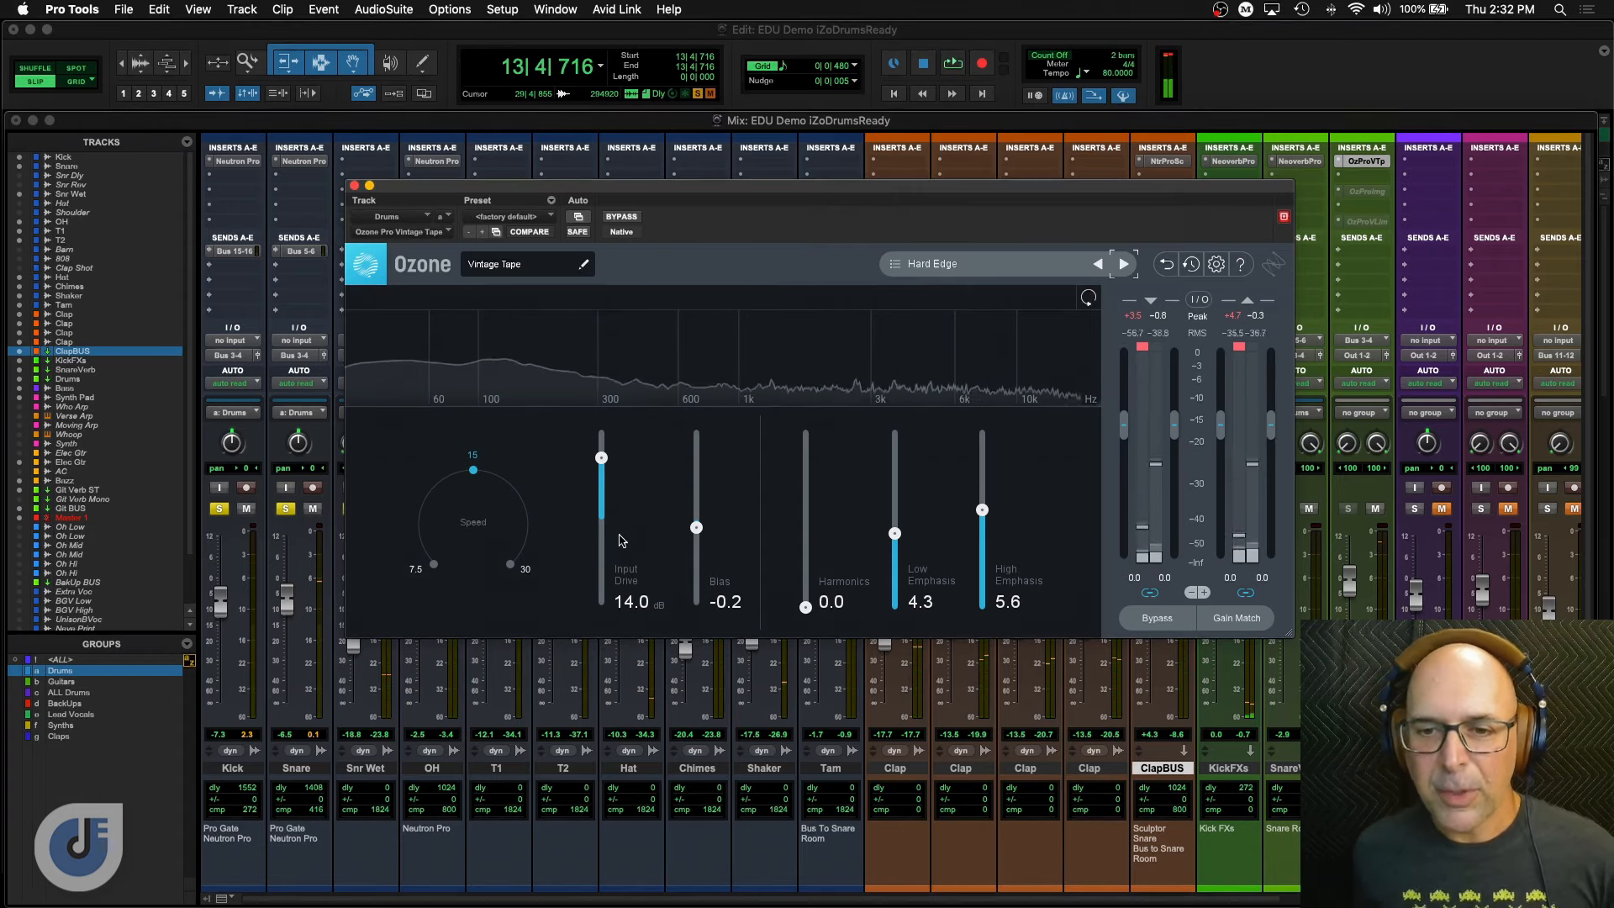
pyautogui.moveTo(604, 469); pyautogui.dragTo(600, 482)
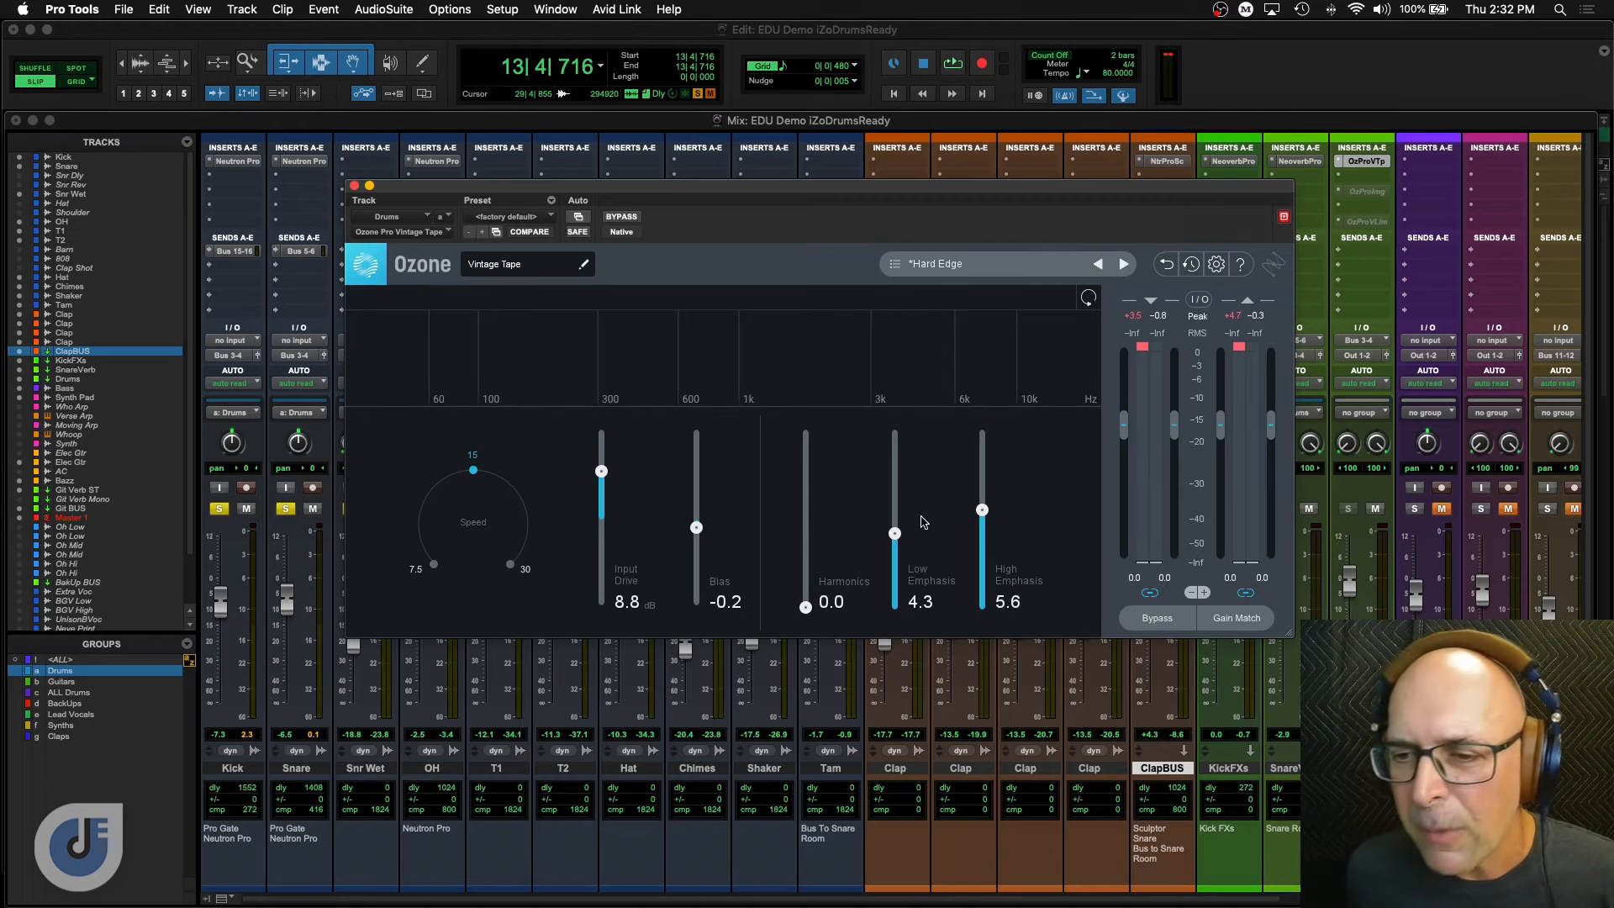
pyautogui.click(354, 185)
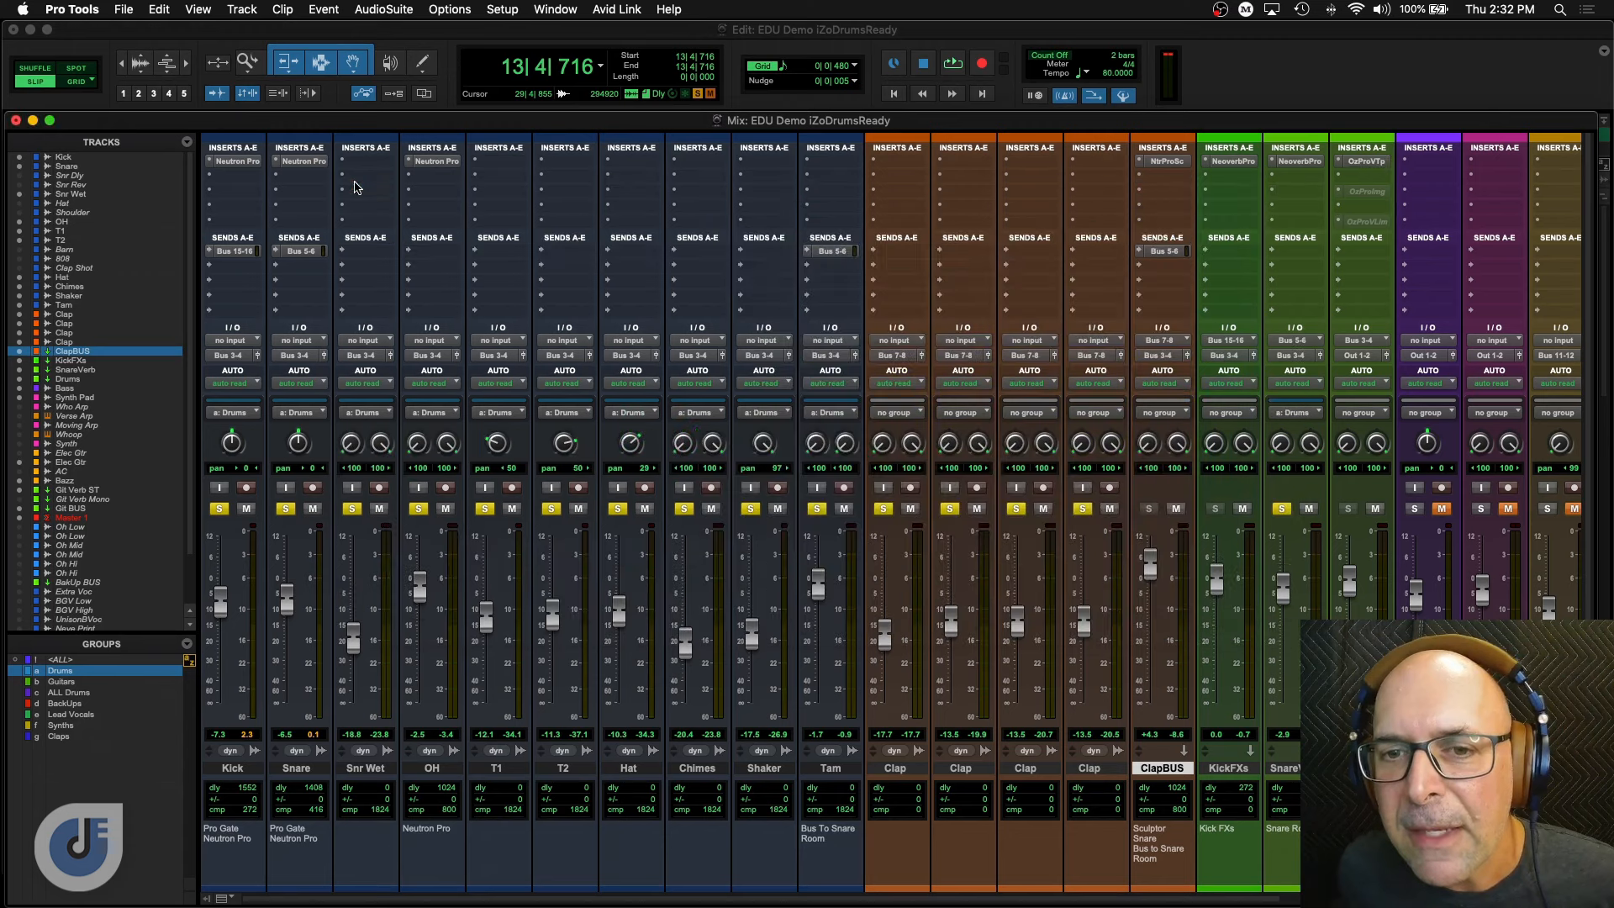
# Activate and open the inactive Ozone Pro Imager insert on the Drums bus.
pyautogui.keyDown('ctrl'); pyautogui.keyDown('super'); pyautogui.click(1368, 192); pyautogui.keyUp('super'); pyautogui.keyUp('ctrl')
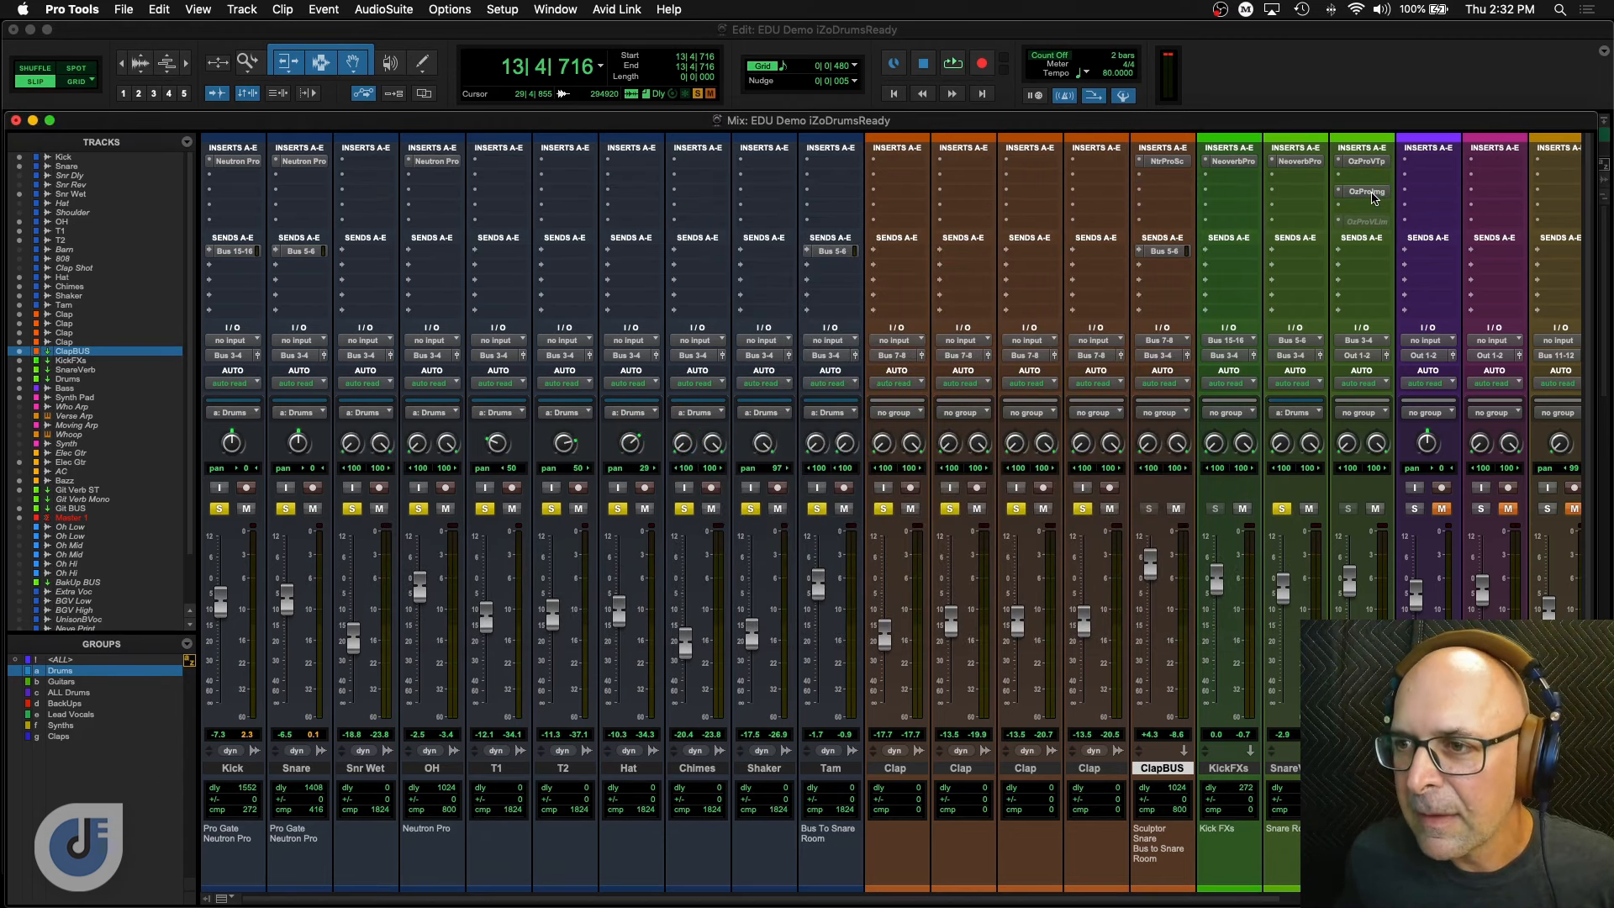
pyautogui.click(1370, 193)
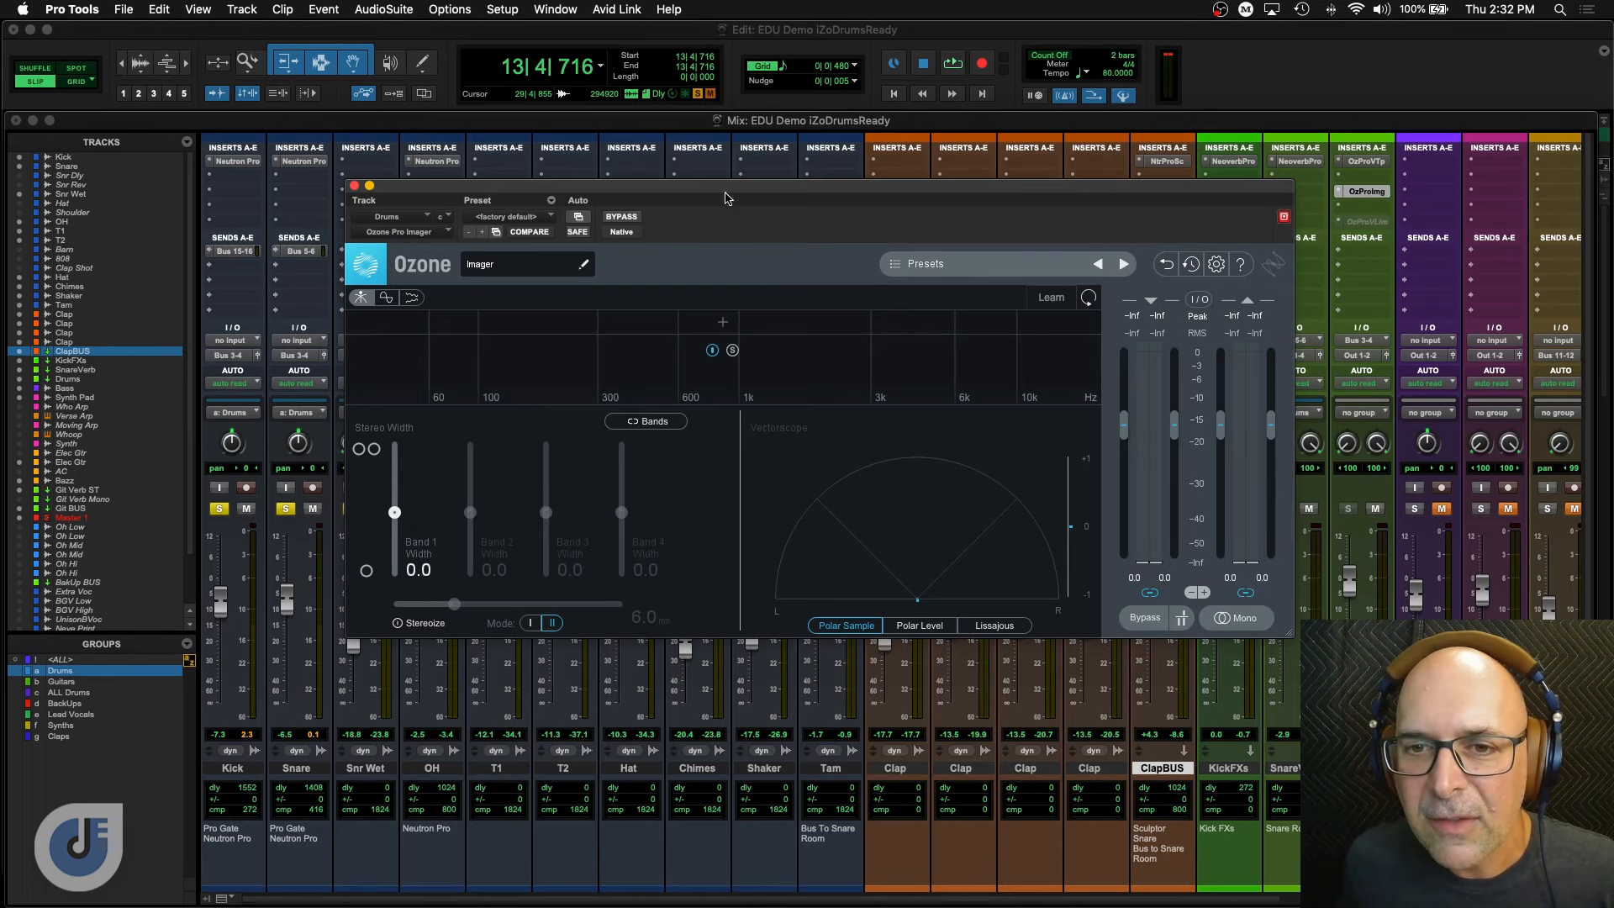
pyautogui.moveTo(704, 195)
pyautogui.mouseDown()
pyautogui.moveTo(679, 201)
pyautogui.moveTo(695, 220)
pyautogui.mouseUp()
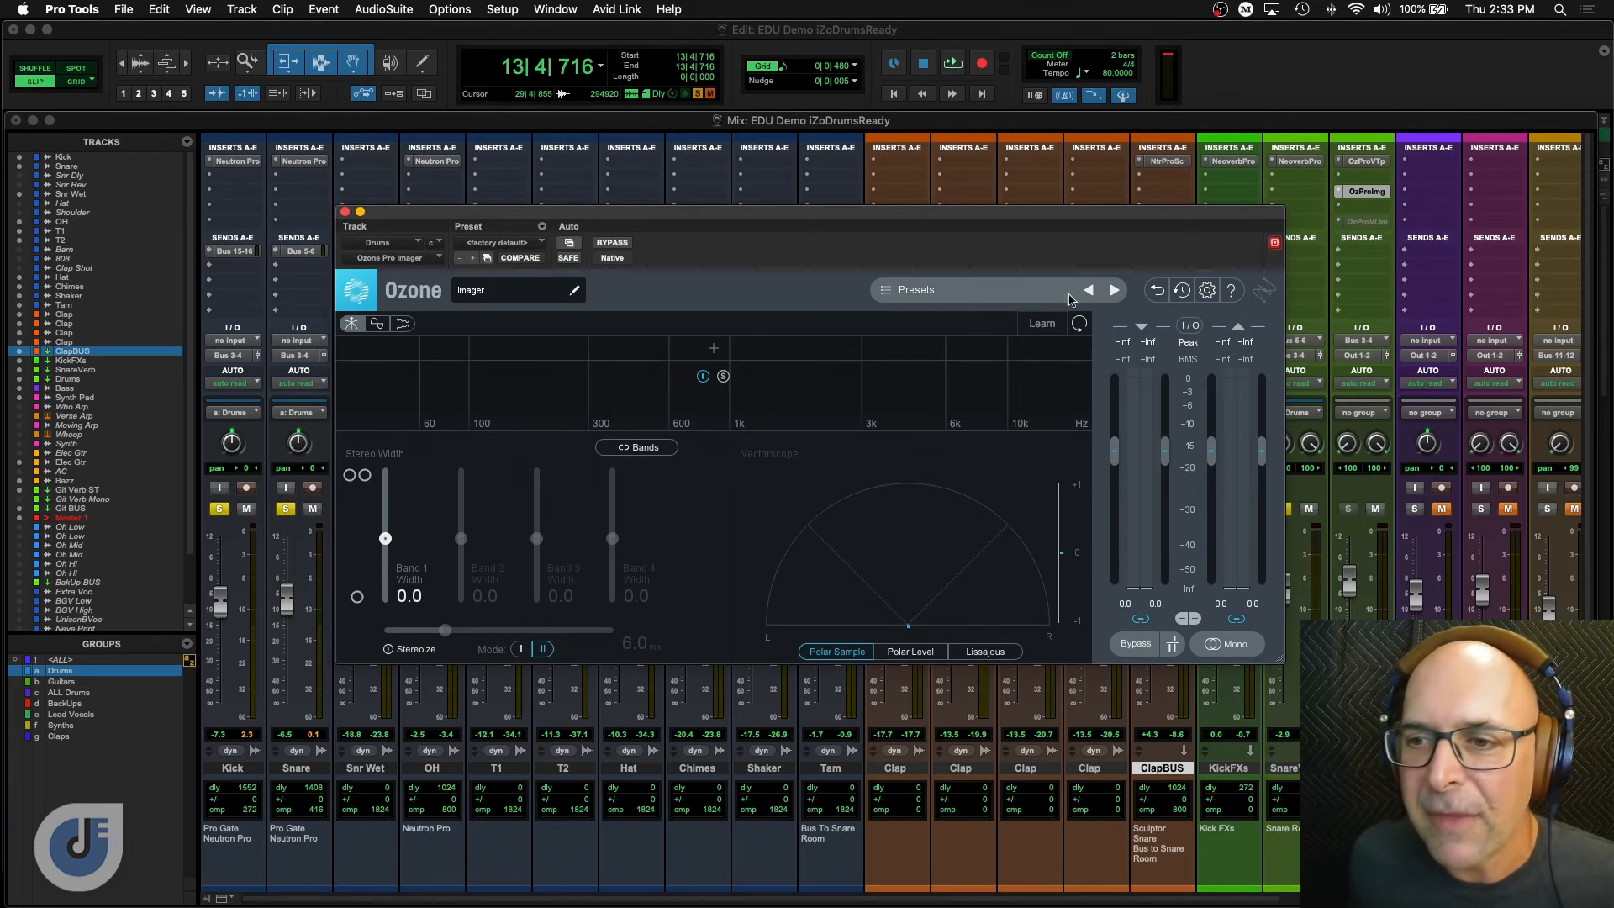
# Audition the Imager presets from Control Low End through Enhanced Space to Gentle Width during playback.
pyautogui.press('space')
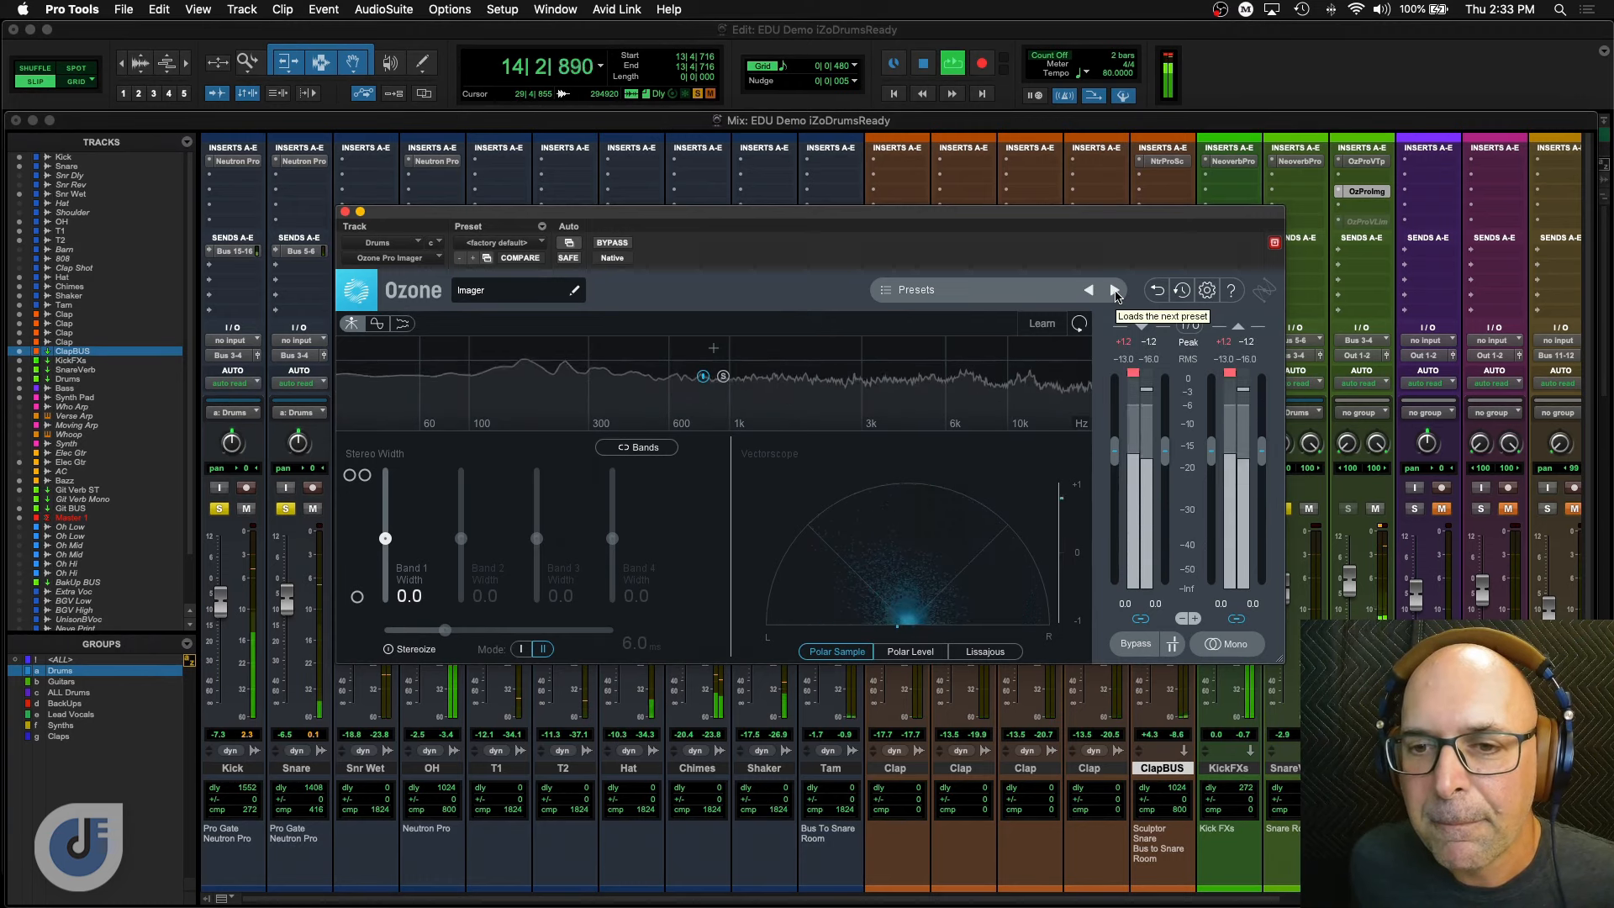
pyautogui.click(1115, 290)
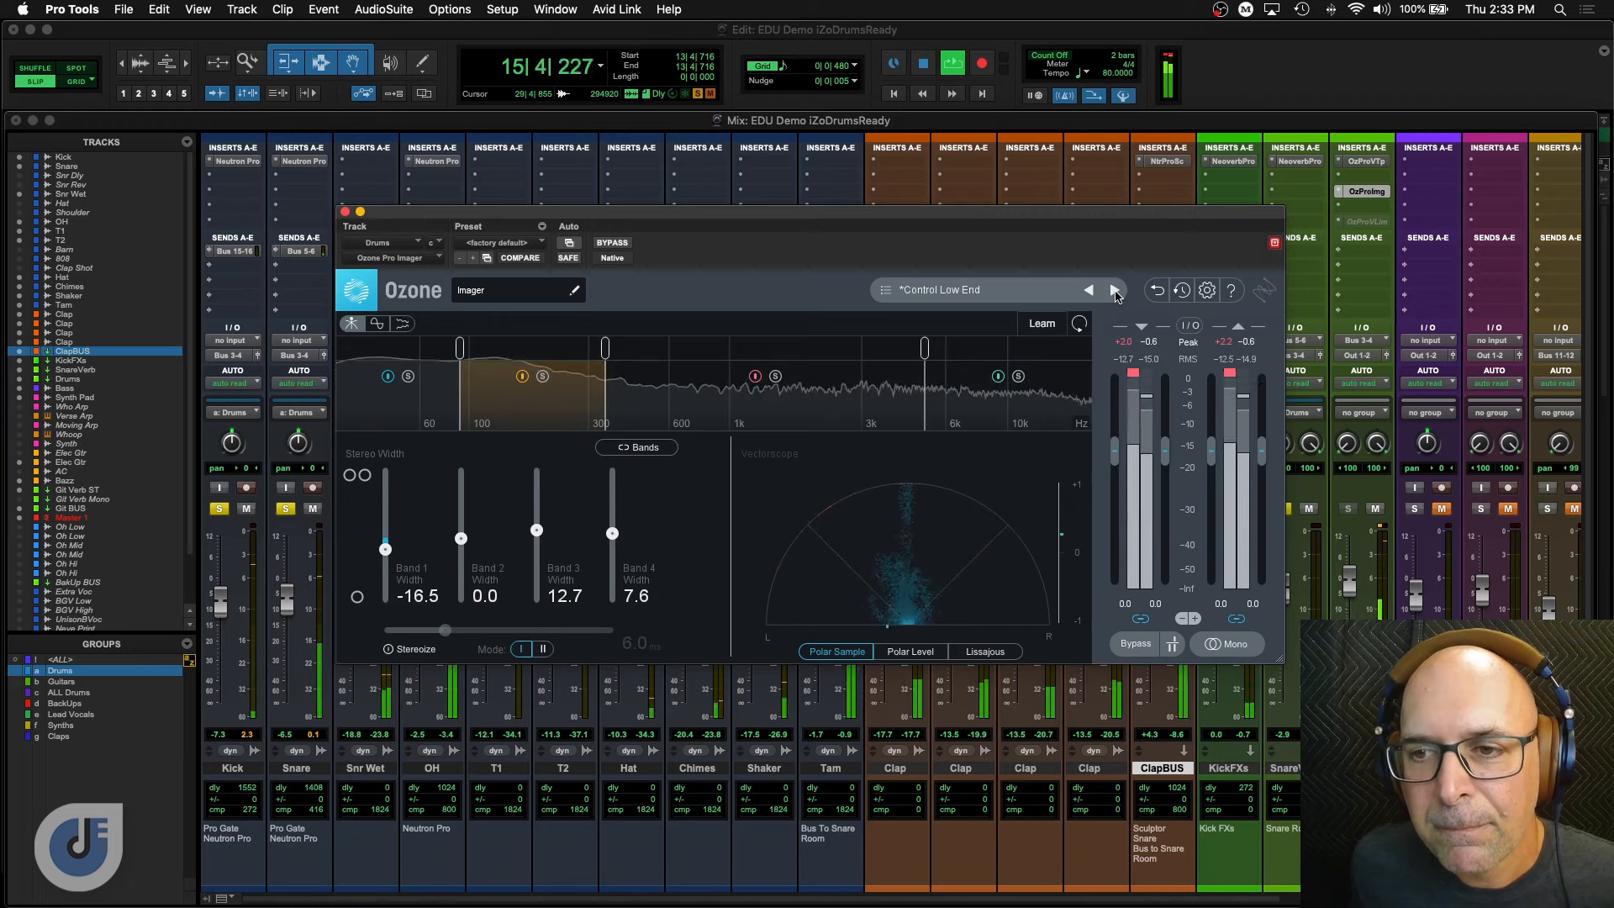
pyautogui.click(1114, 290)
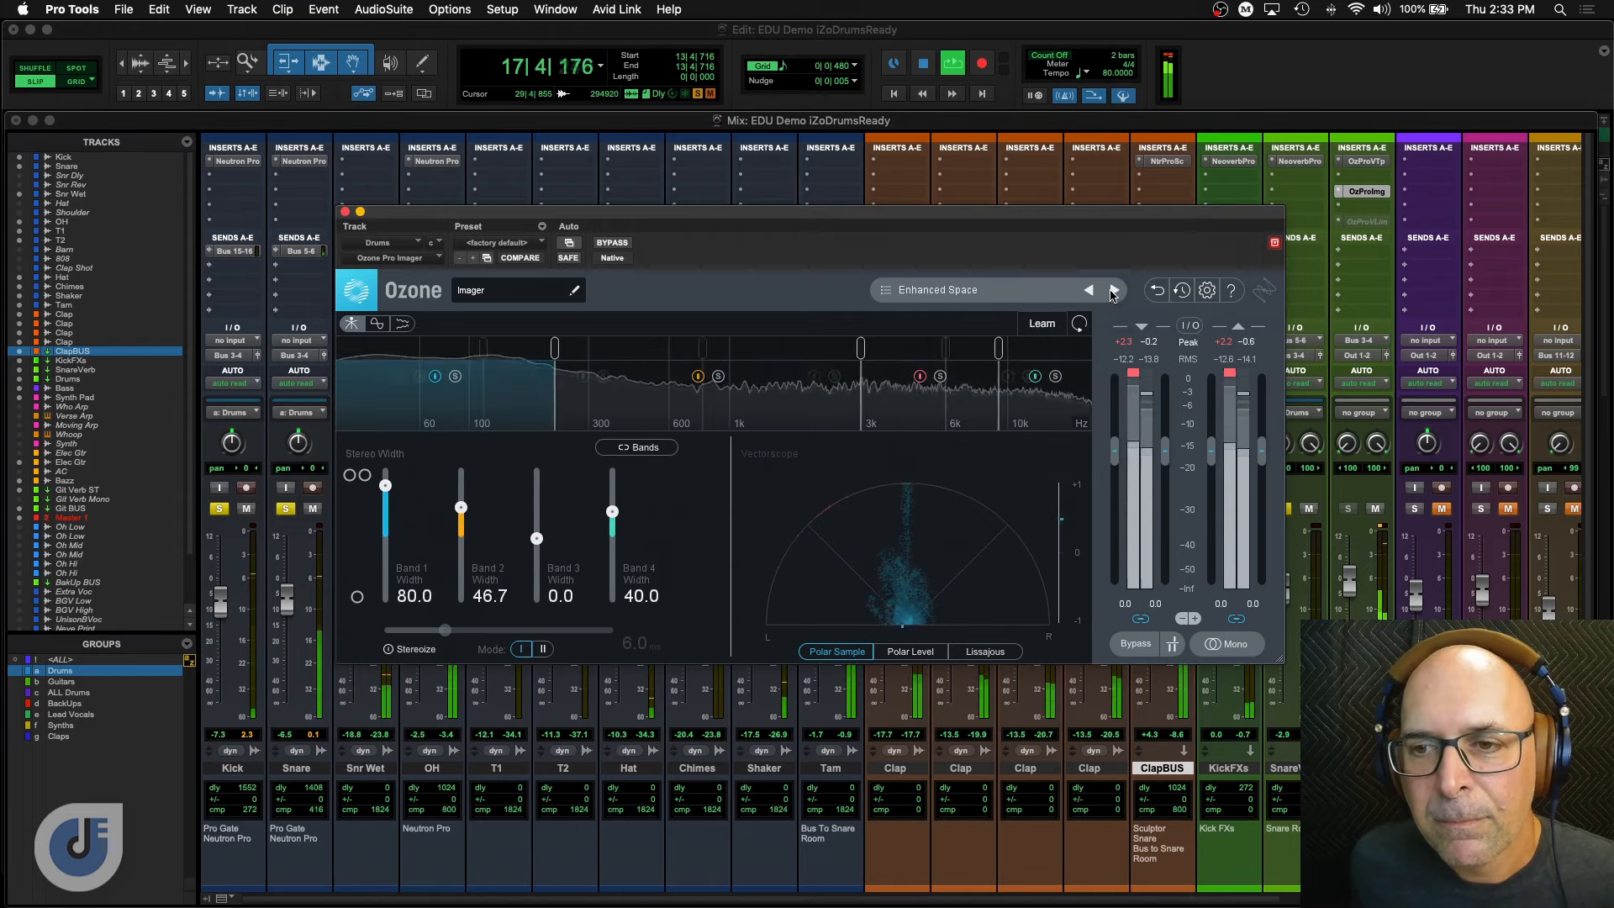
pyautogui.click(1114, 291)
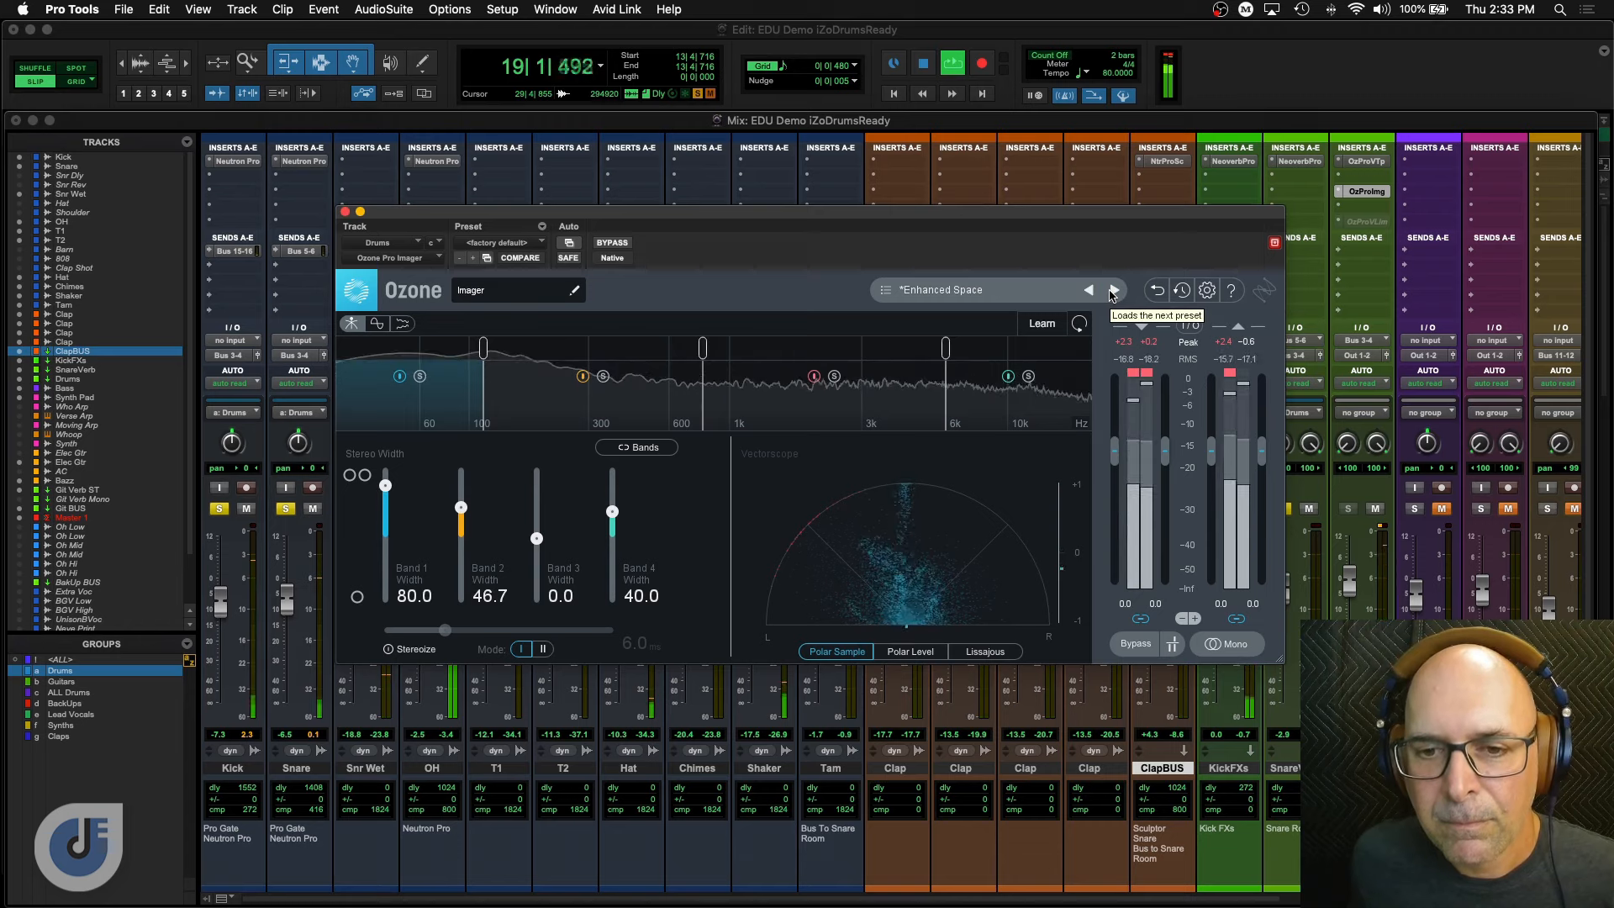
pyautogui.click(1112, 290)
pyautogui.click(1112, 290)
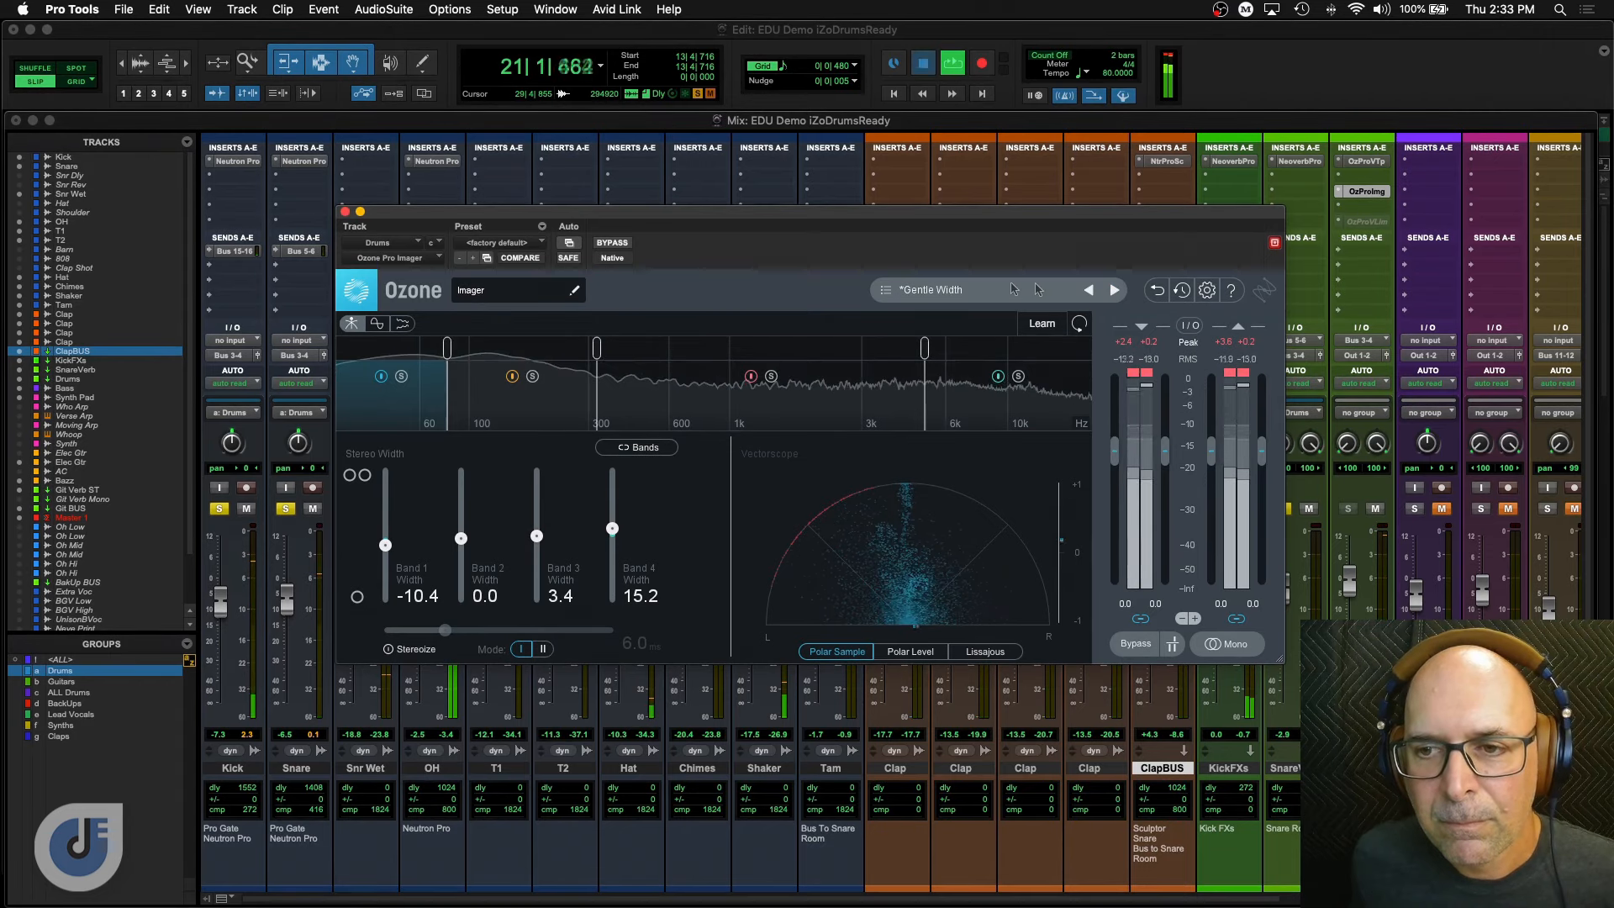
pyautogui.press('space')
# Load the Imager preset Control Midrange from the preset list and audition it on the drum mix.
pyautogui.click(885, 290)
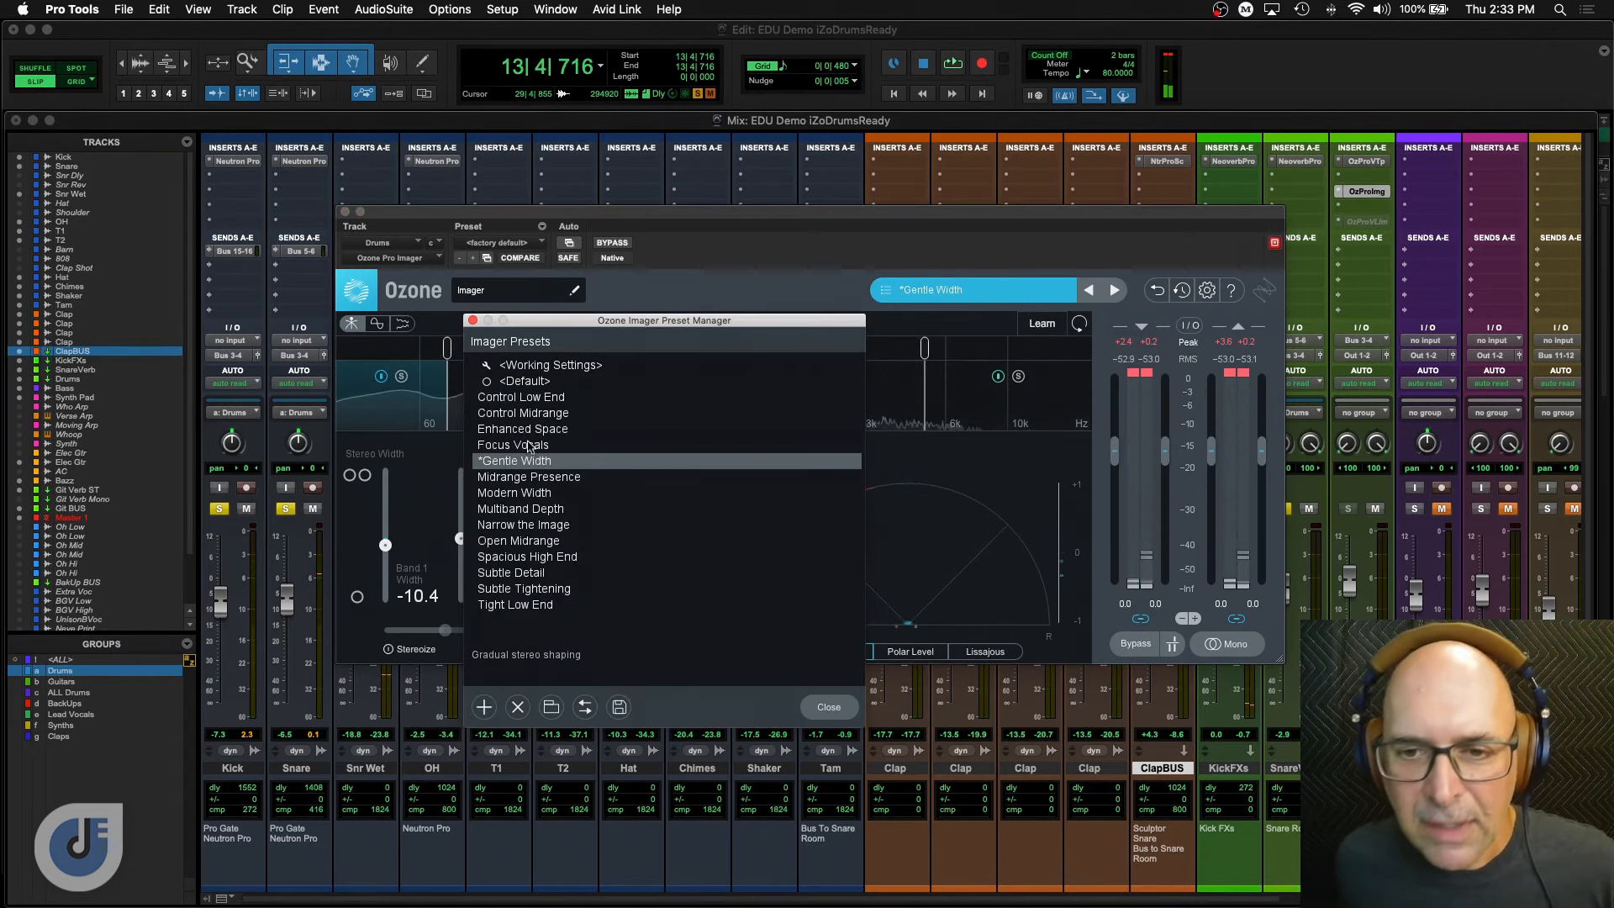
pyautogui.click(528, 414)
pyautogui.click(881, 245)
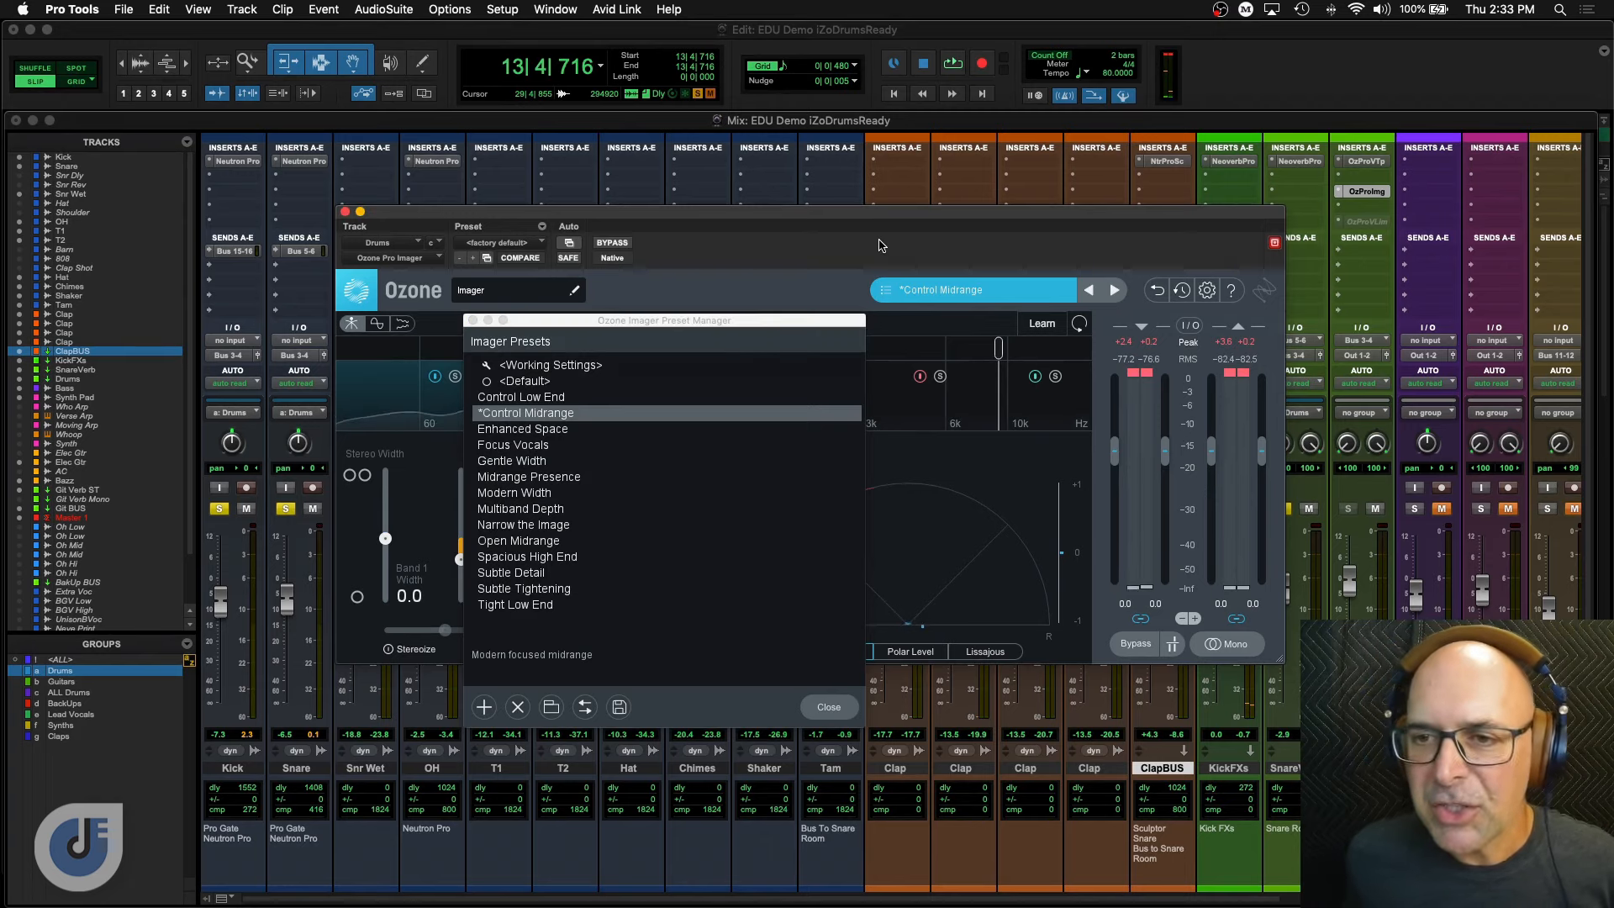
pyautogui.click(471, 322)
pyautogui.press('space')
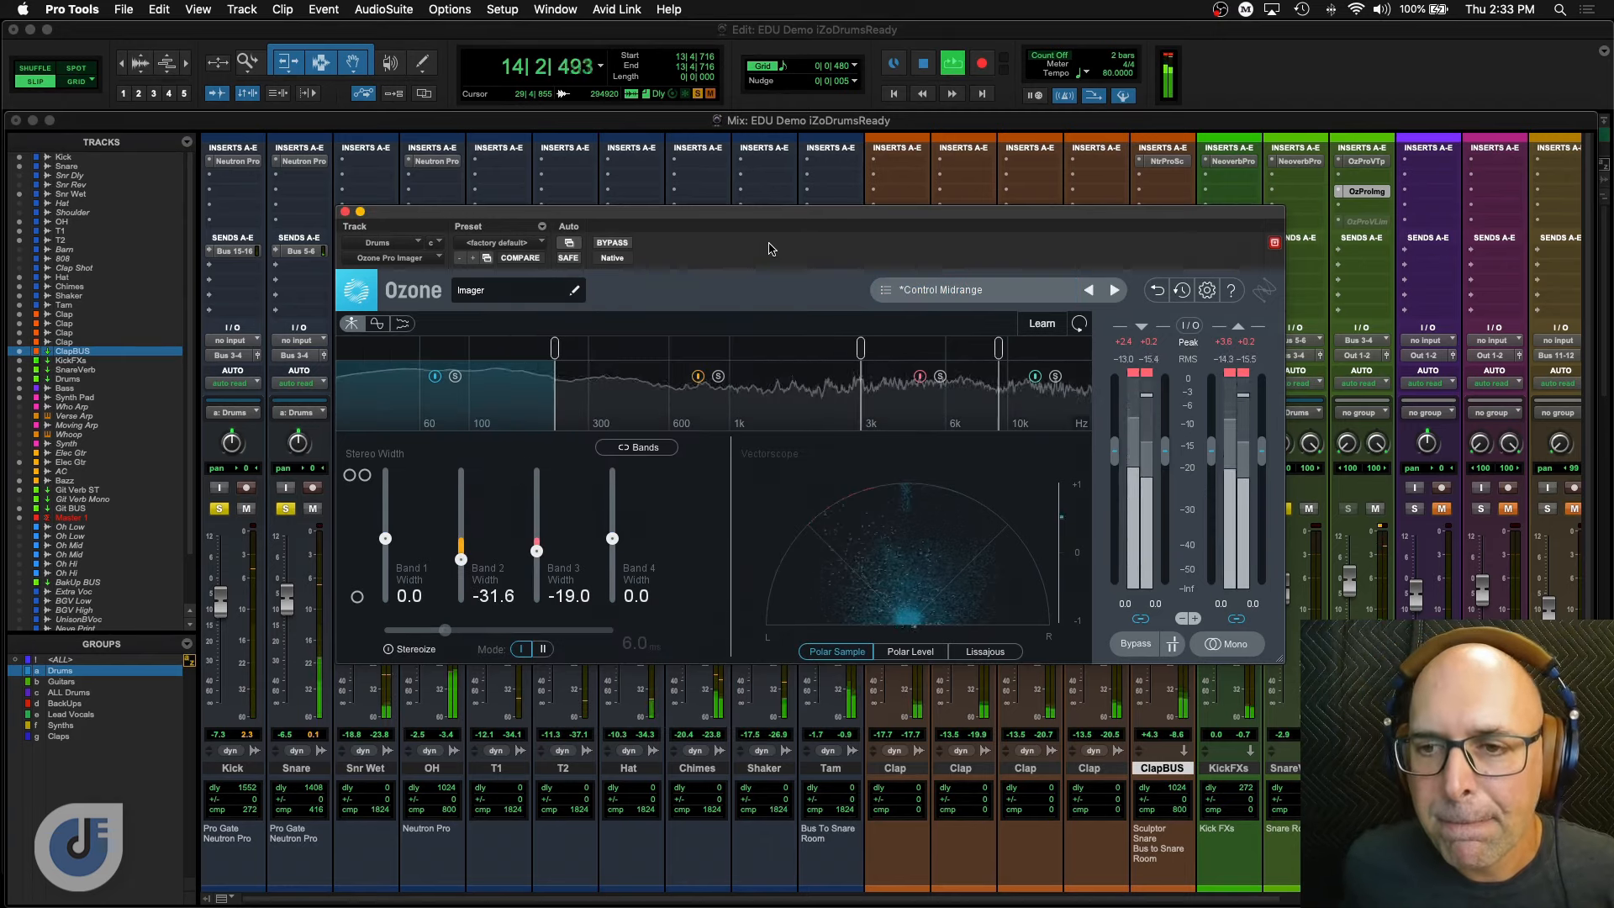
pyautogui.press('space')
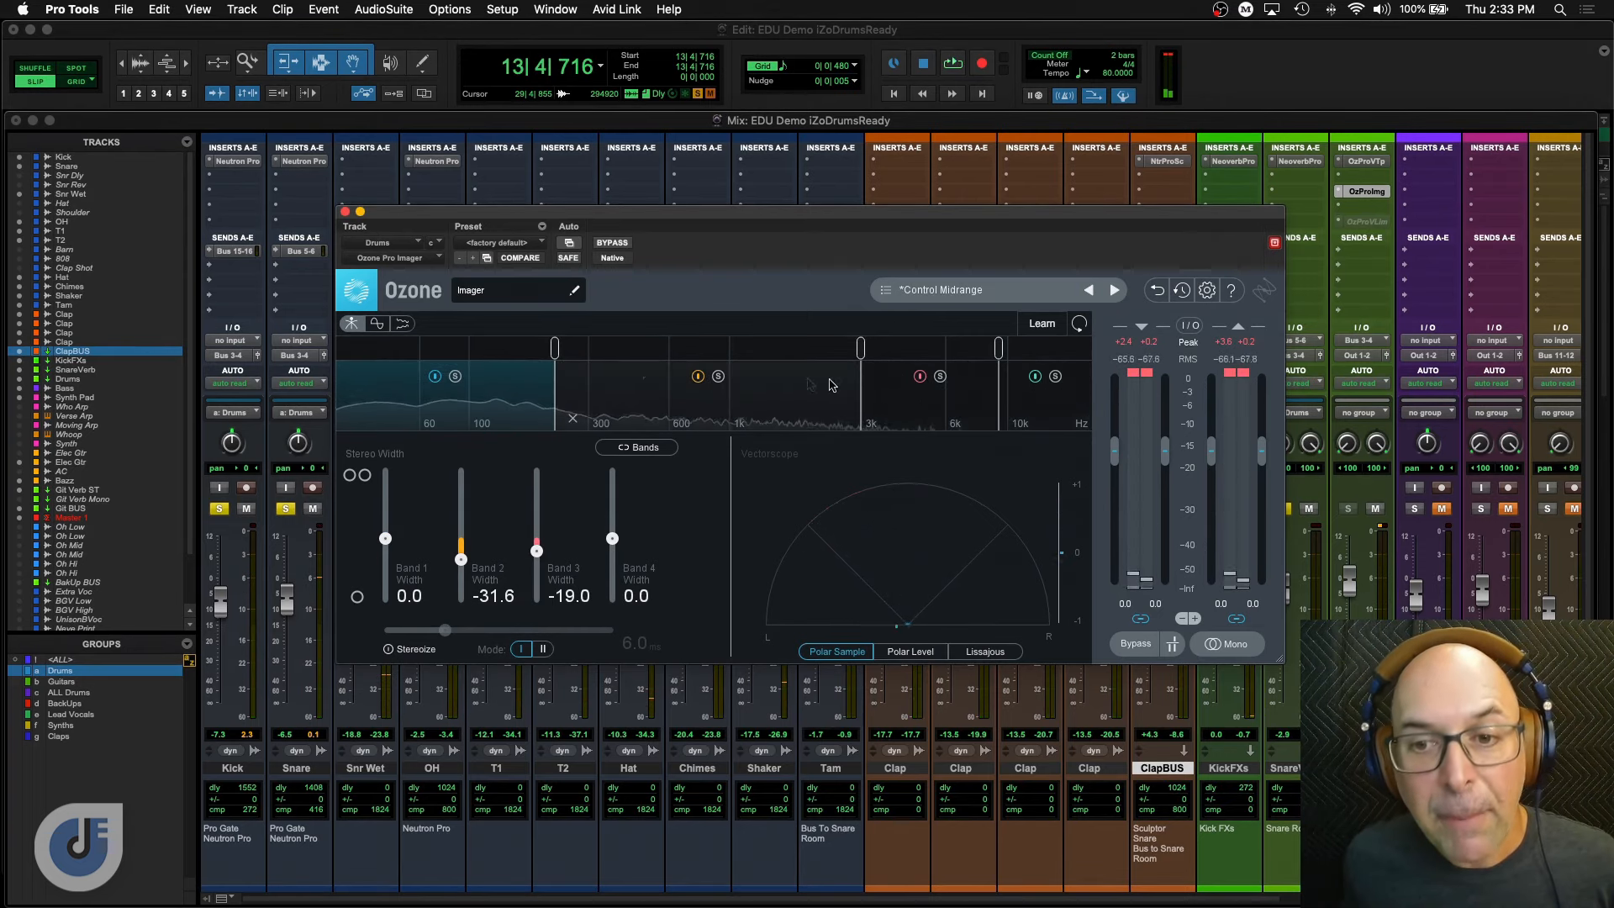
# Reset the Imager to its <Default> preset and close the preset manager.
pyautogui.click(883, 291)
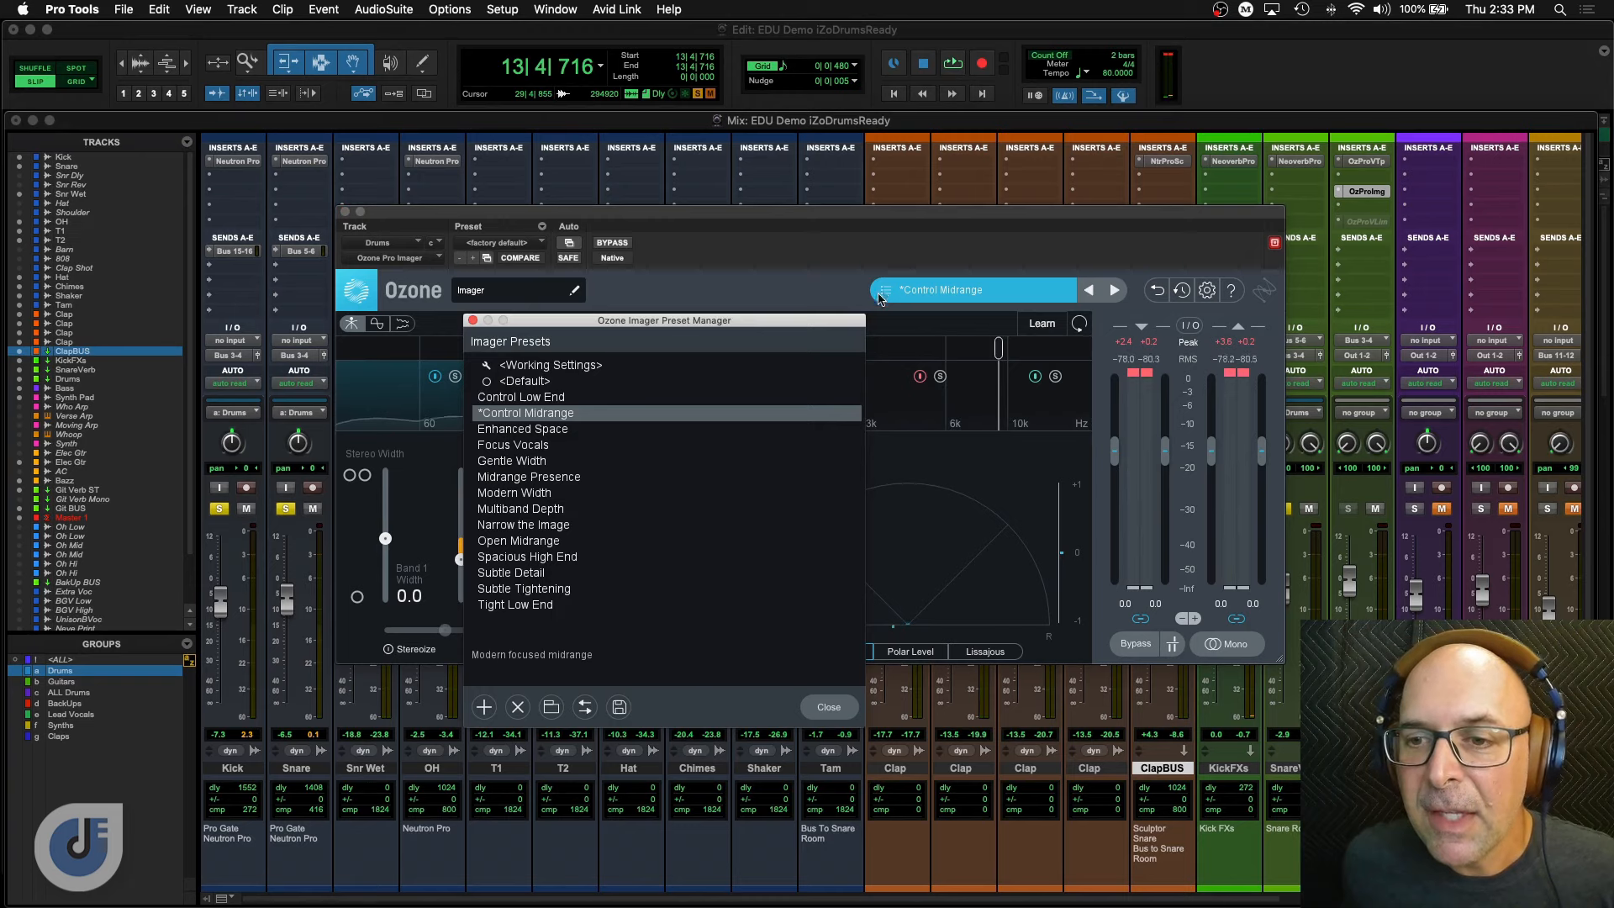
pyautogui.click(542, 381)
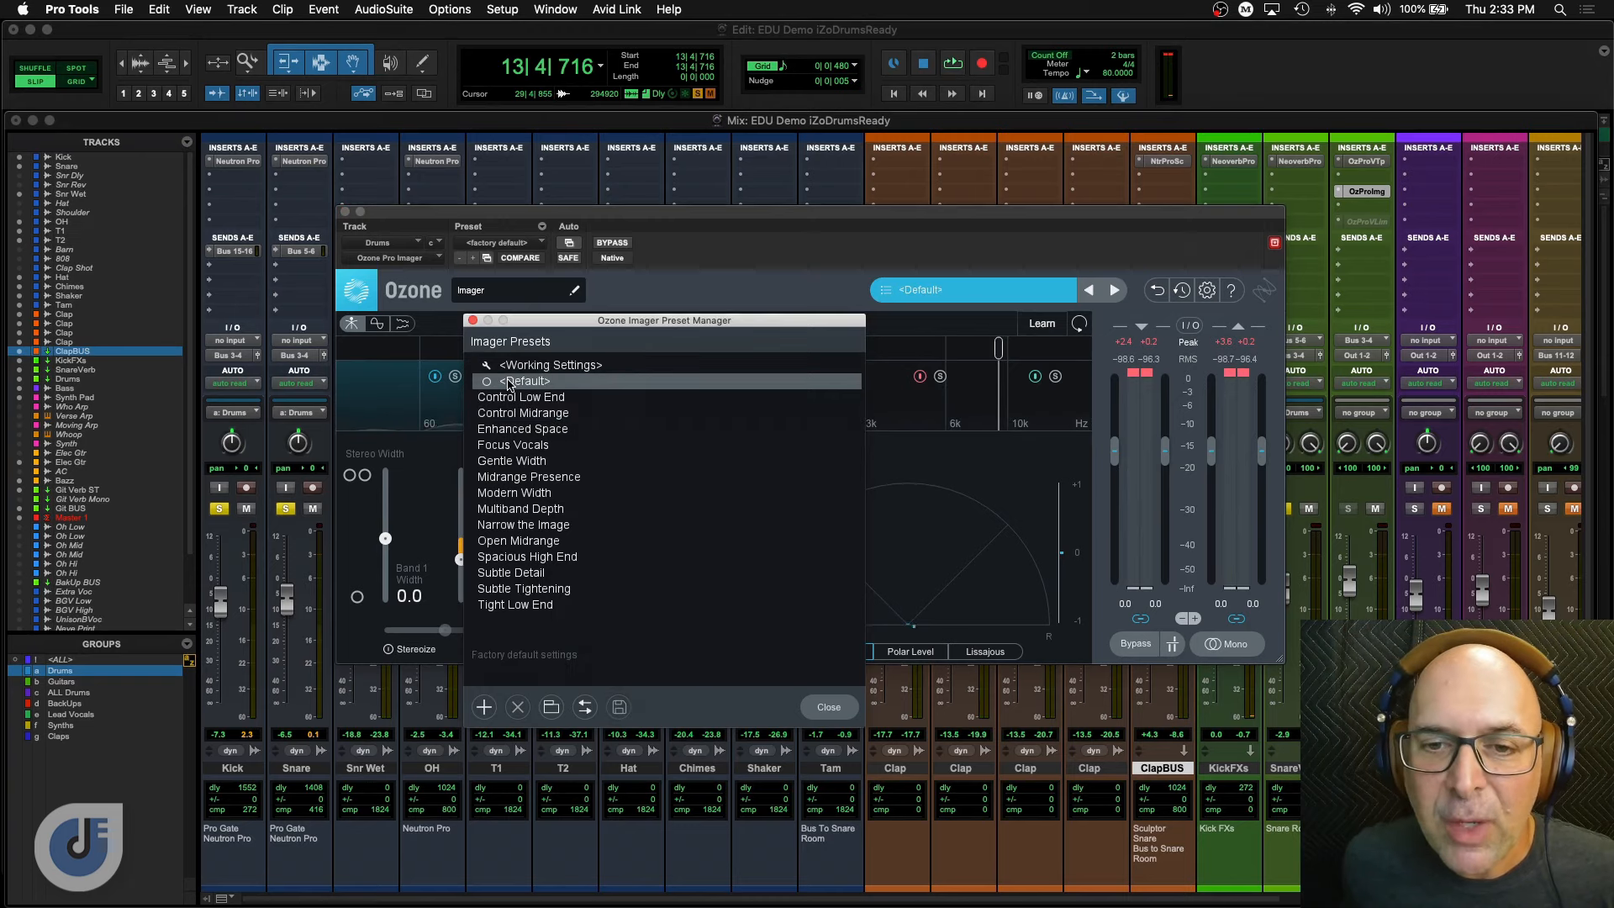
pyautogui.click(820, 702)
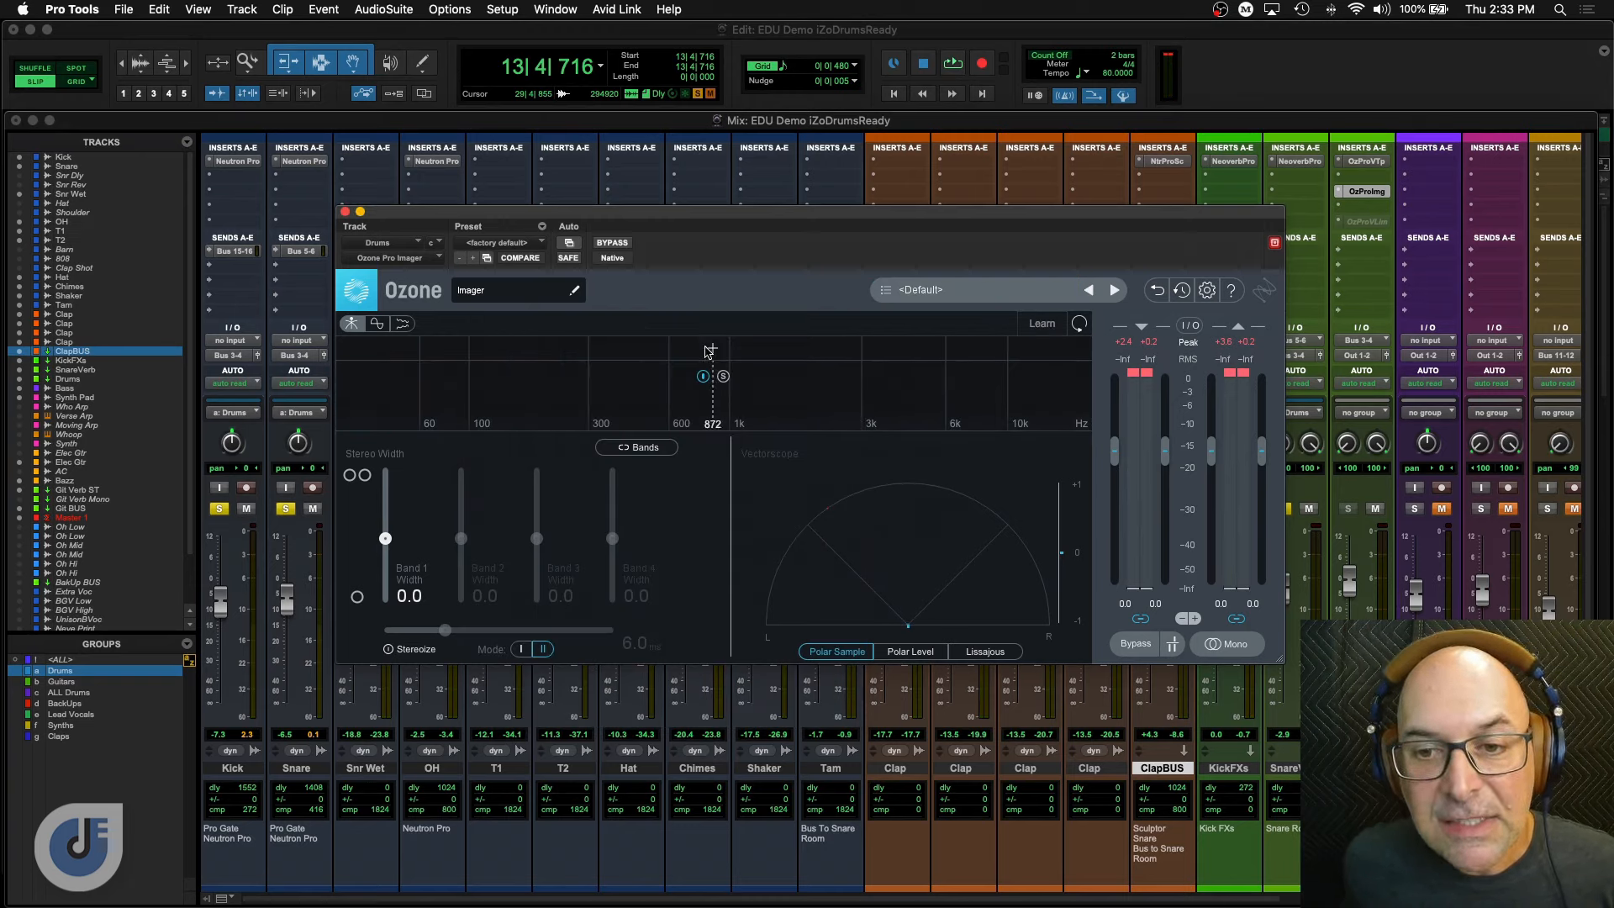
# Split the Imager into two bands just below 300 Hz, then audition Band 1 soloed with Band 2 disabled.
pyautogui.click(670, 350)
pyautogui.moveTo(670, 352); pyautogui.dragTo(589, 360)
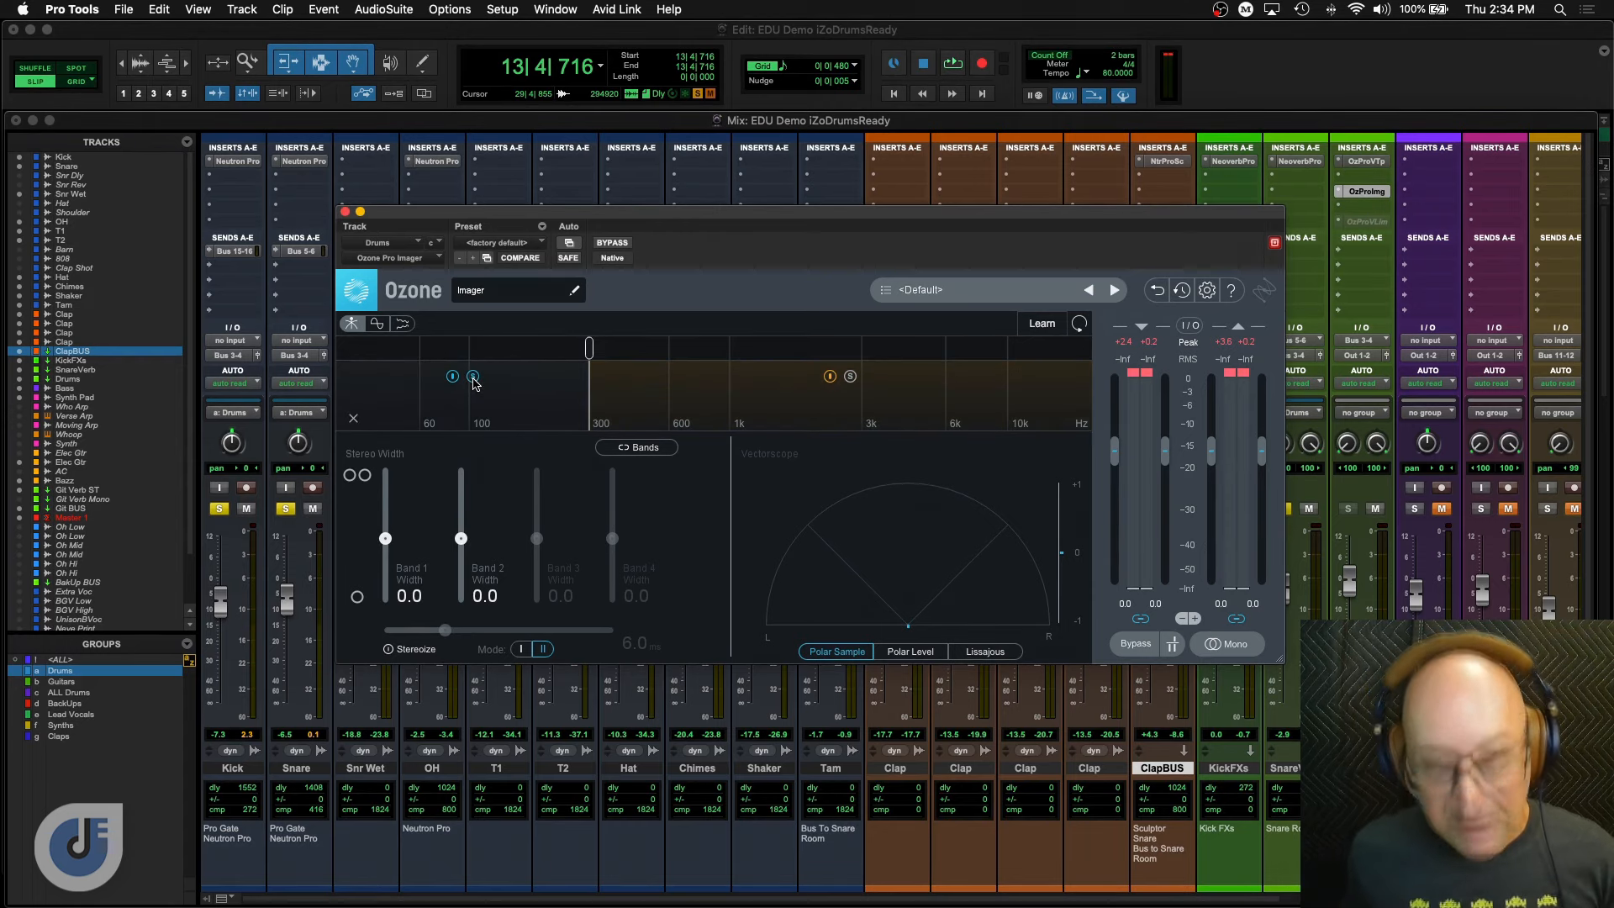
pyautogui.press('space')
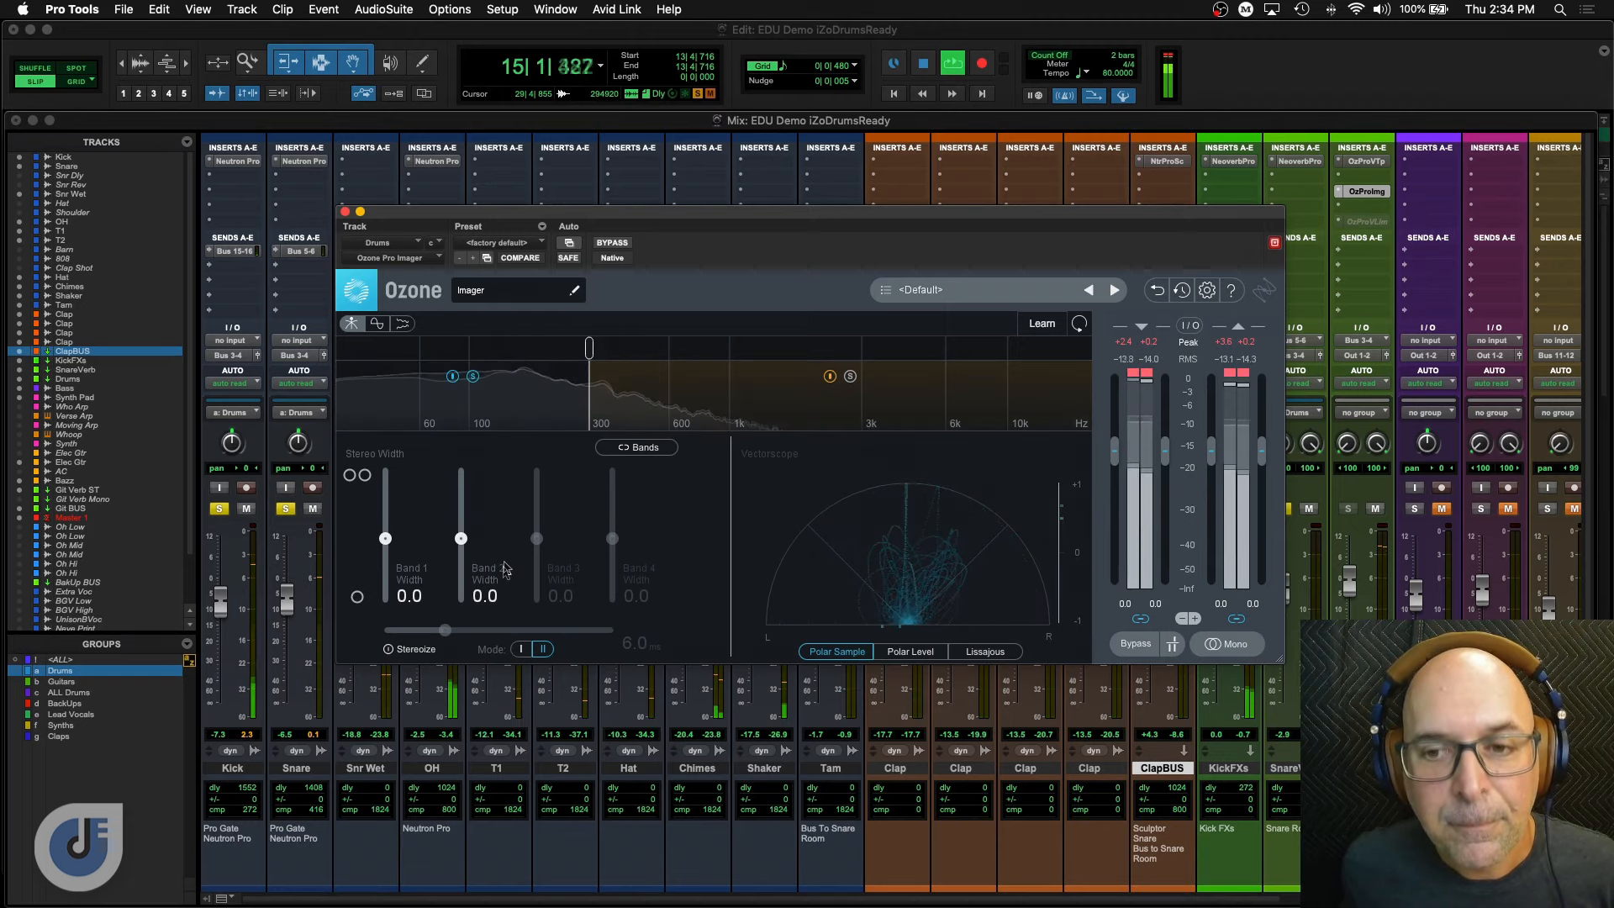
pyautogui.press('space')
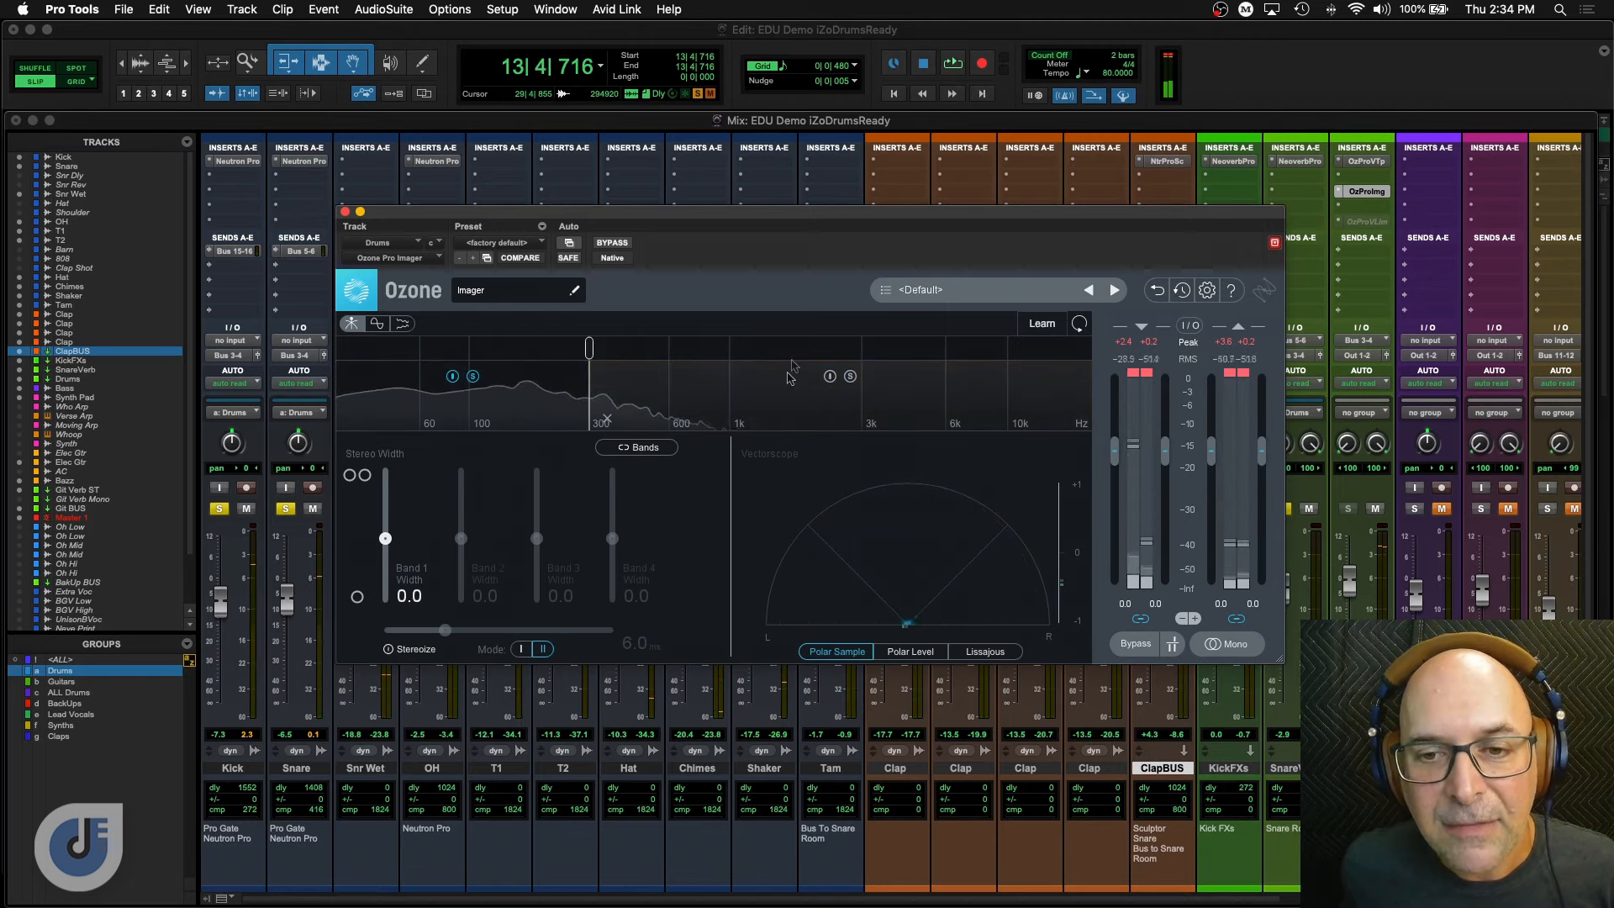
pyautogui.press('space')
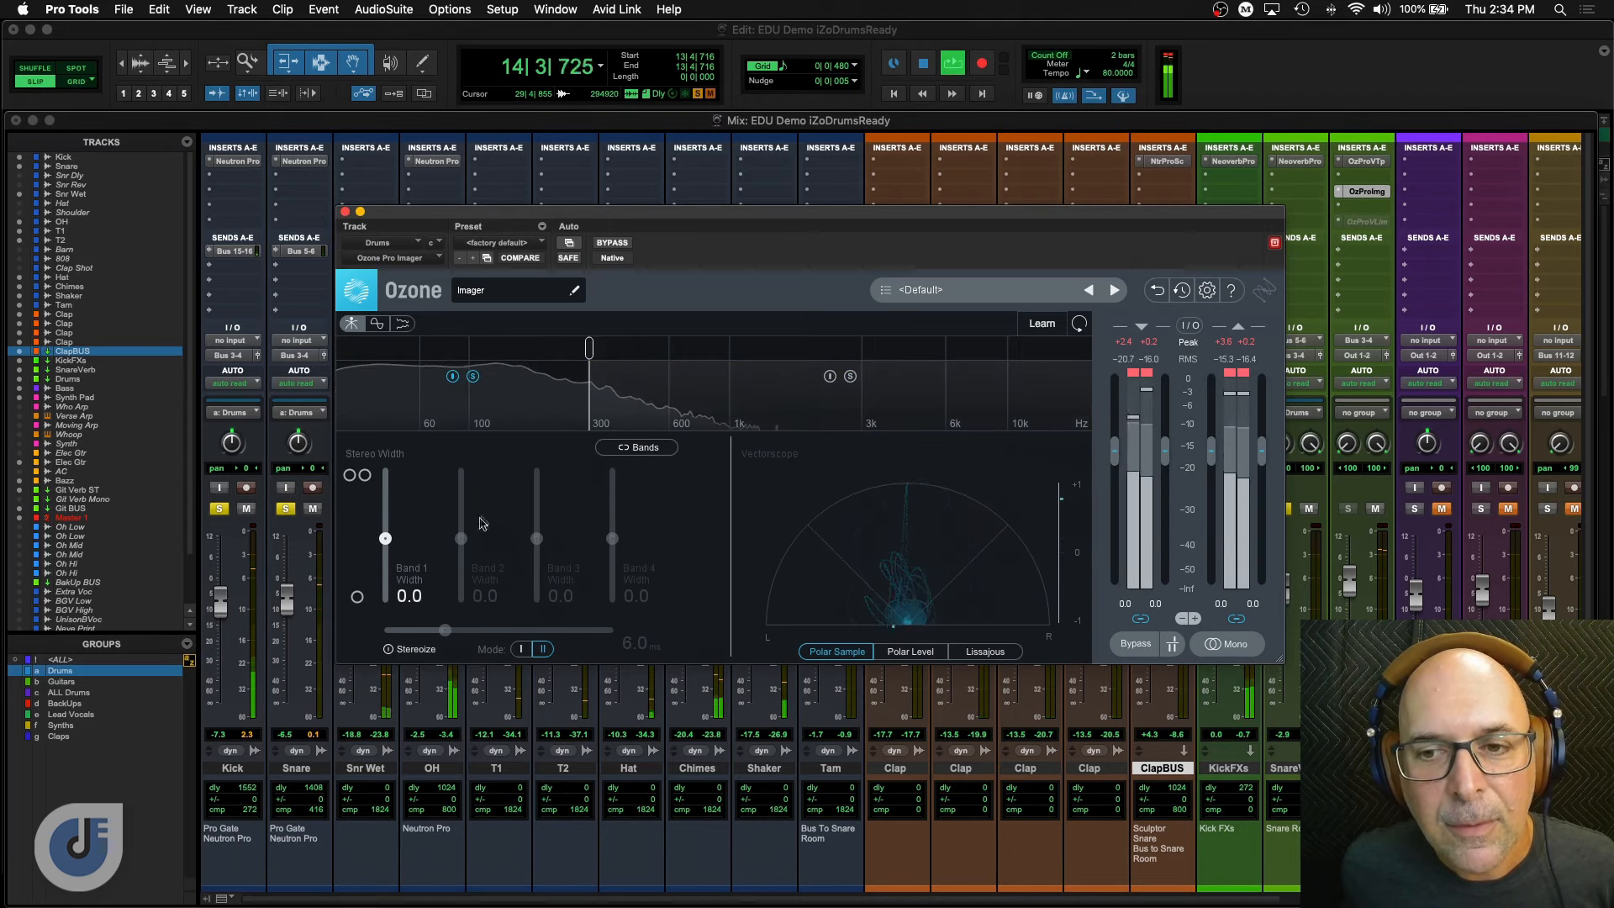
# Try widening the soloed Band 1 to a stereo width of 64.6 and listen to it.
pyautogui.press('space')
pyautogui.moveTo(387, 540); pyautogui.dragTo(388, 499)
pyautogui.press('space')
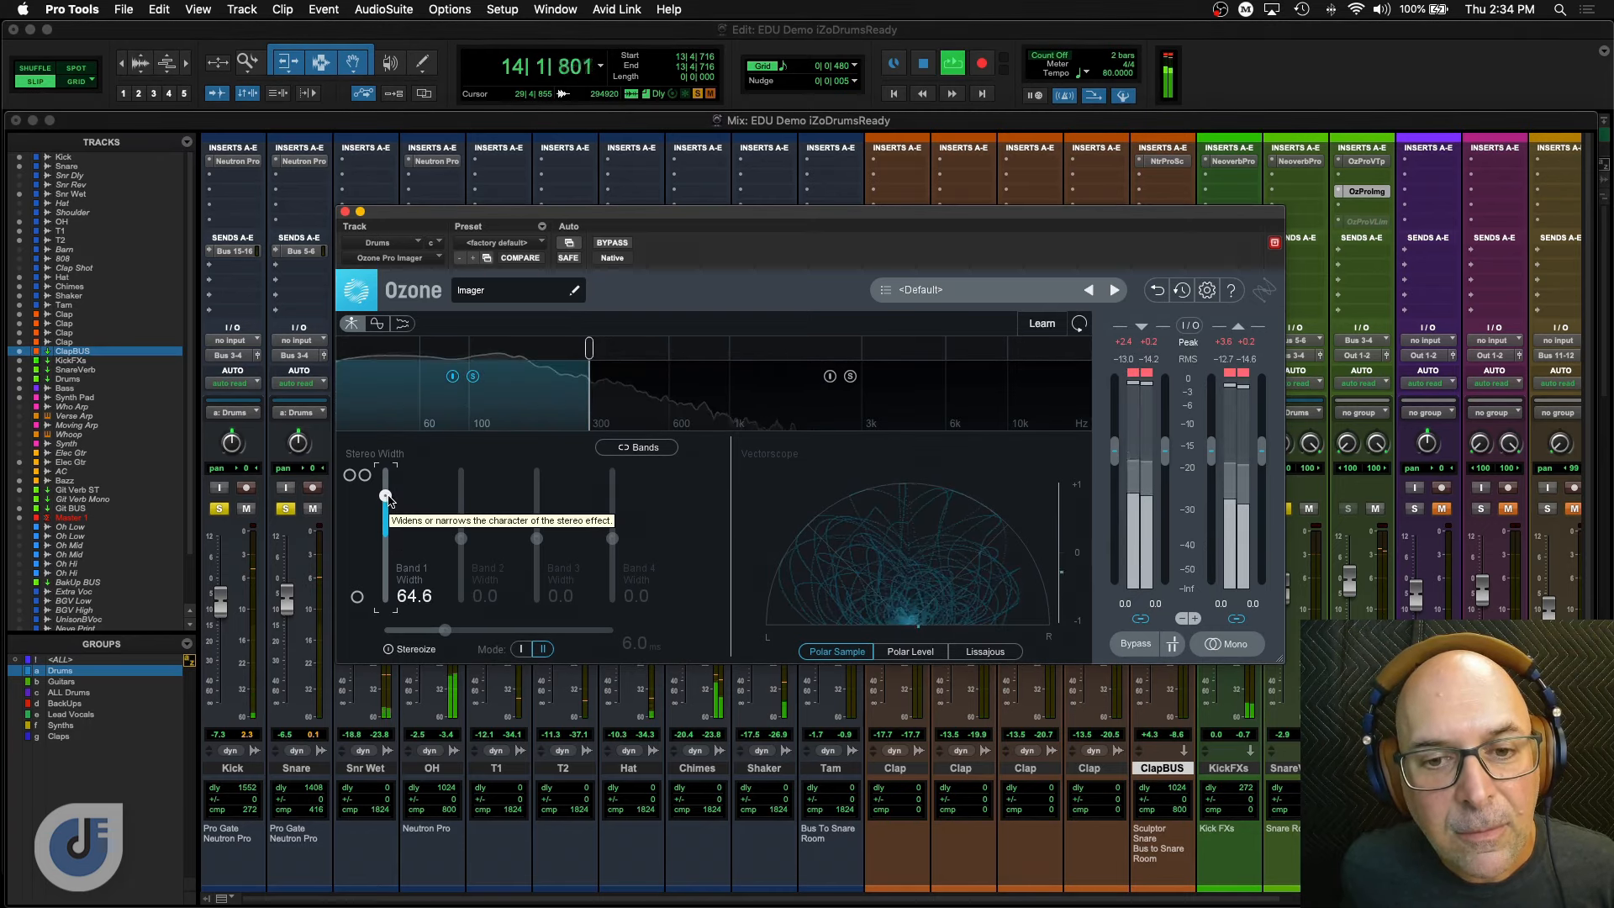
pyautogui.press('space')
# Narrow Band 1 to a stereo width of -19.0 and audition it.
pyautogui.moveTo(388, 502); pyautogui.dragTo(386, 553)
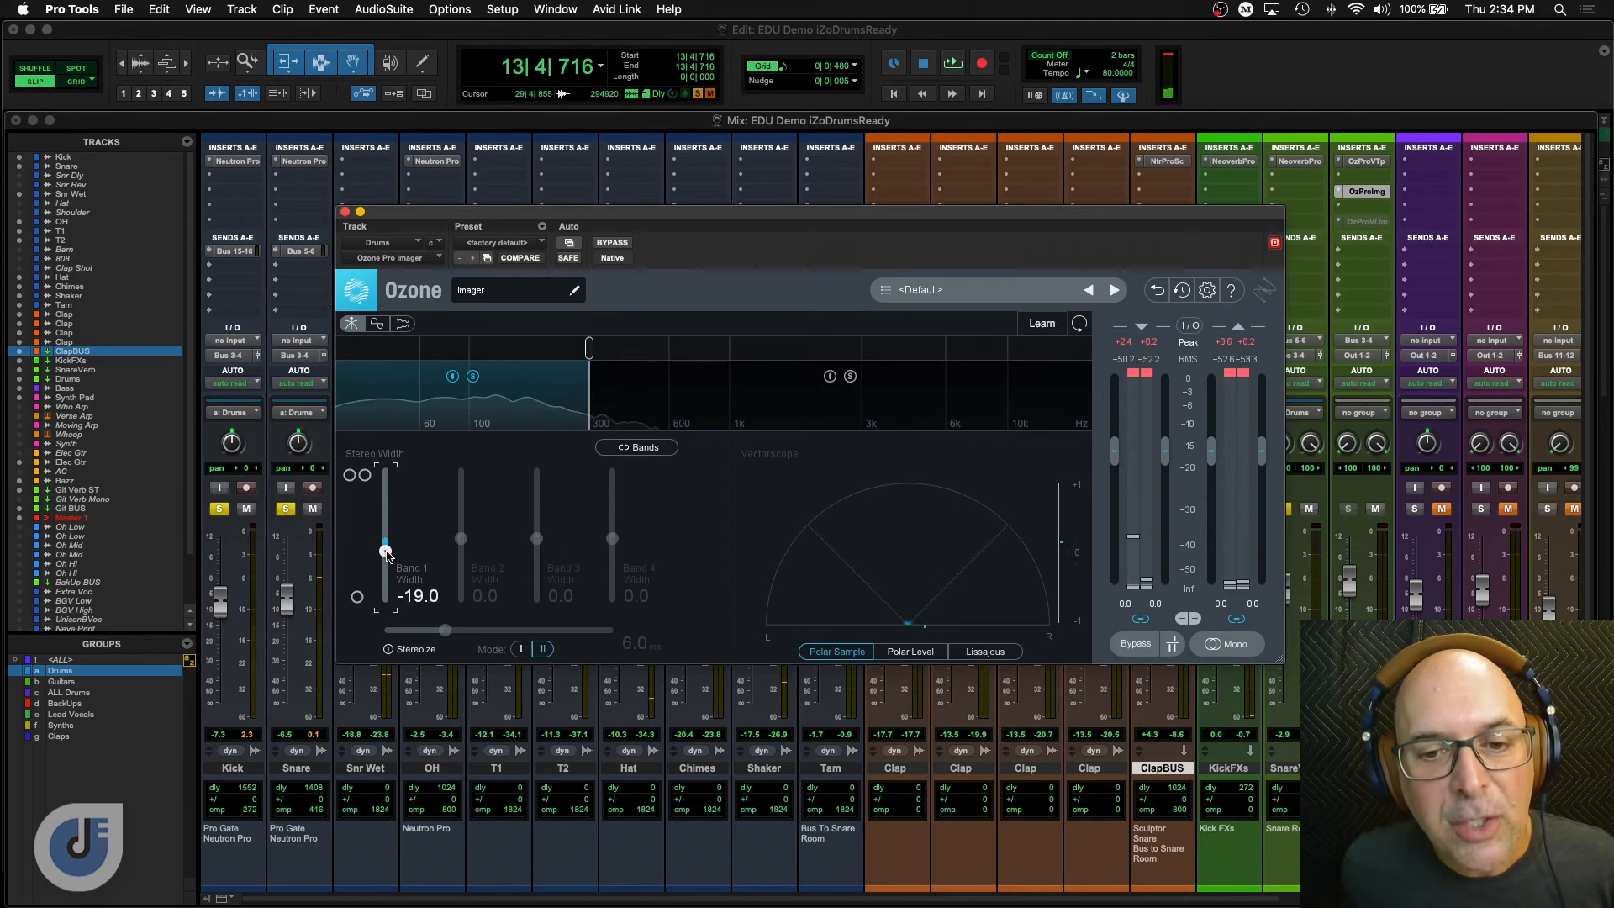
pyautogui.press('space')
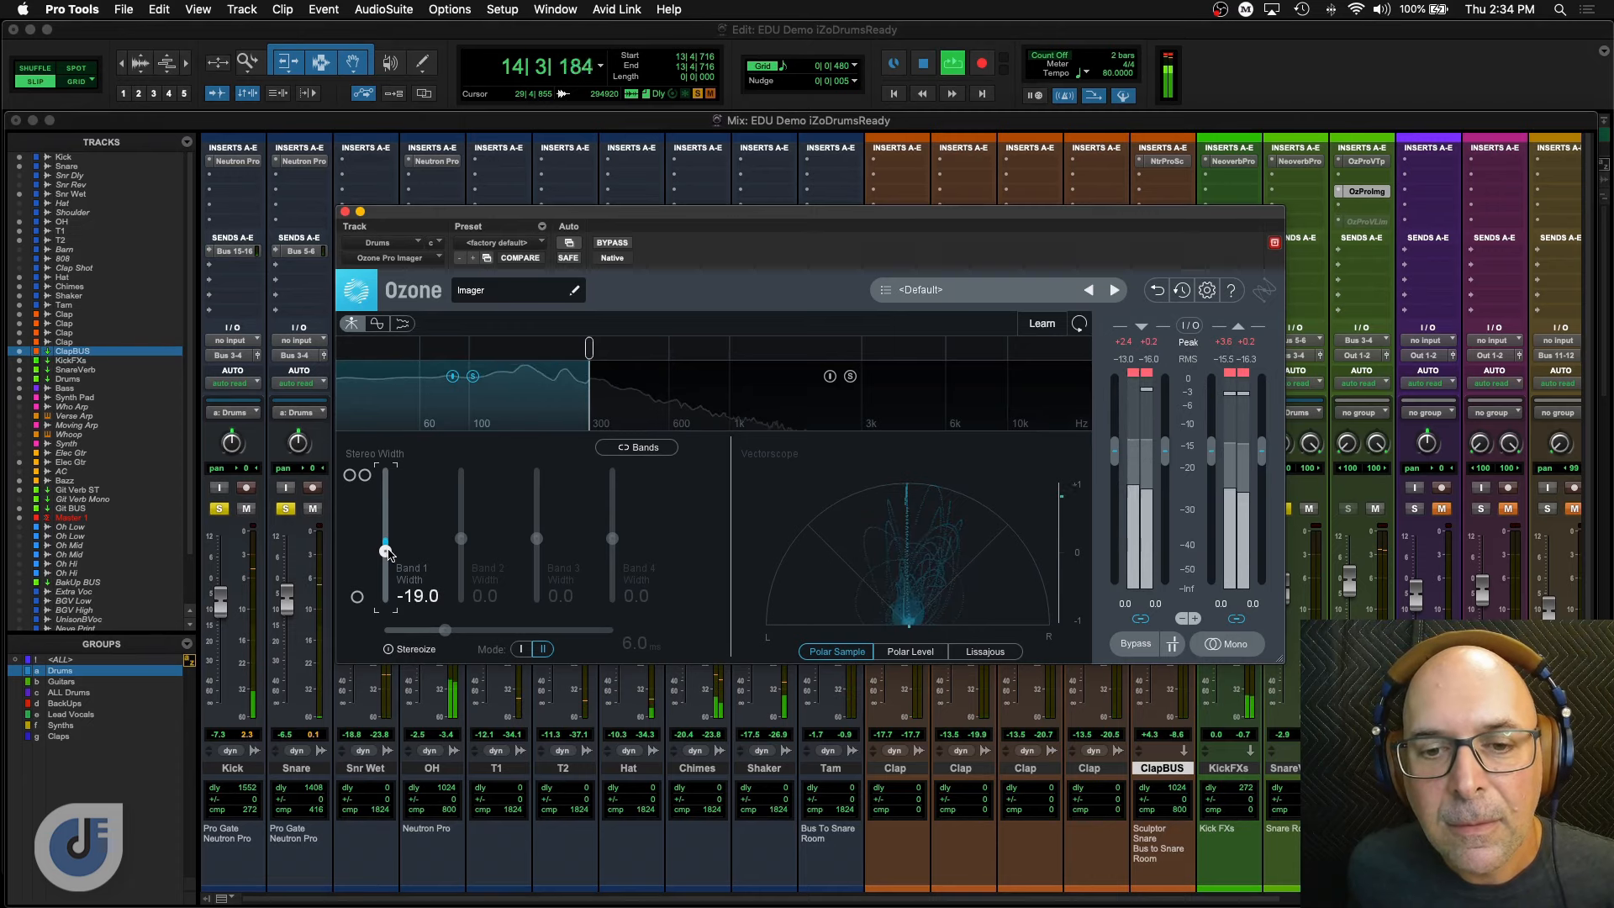
pyautogui.press('space')
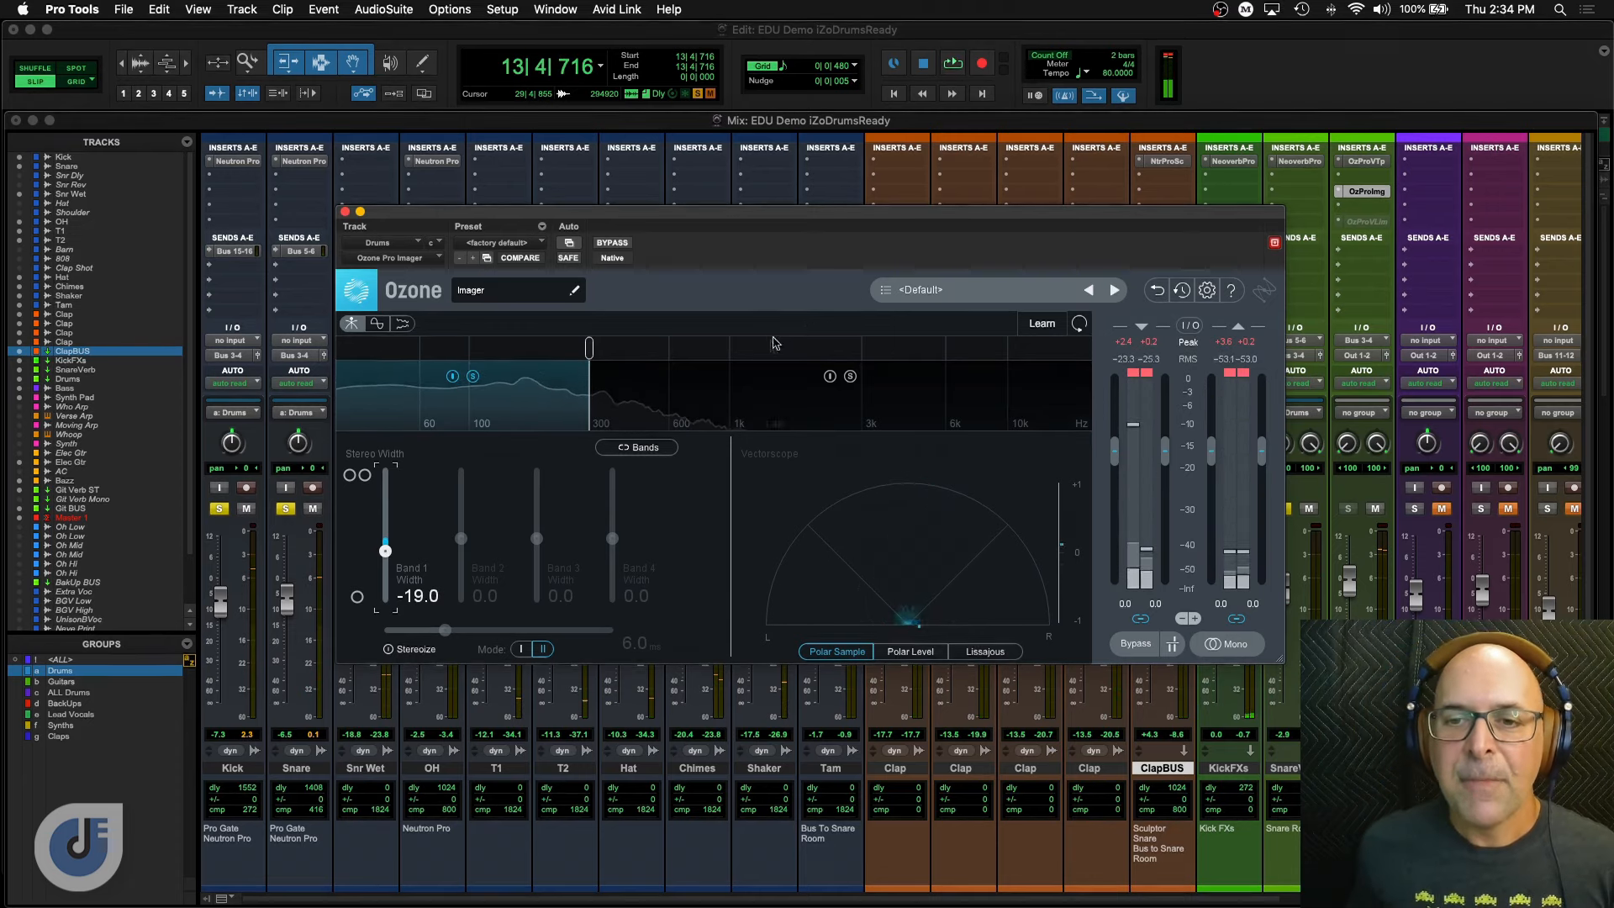
# Add a second Imager crossover at about 1 kHz, unsolo Band 1 and re-enable Band 2.
pyautogui.click(762, 348)
pyautogui.moveTo(762, 352); pyautogui.dragTo(741, 354)
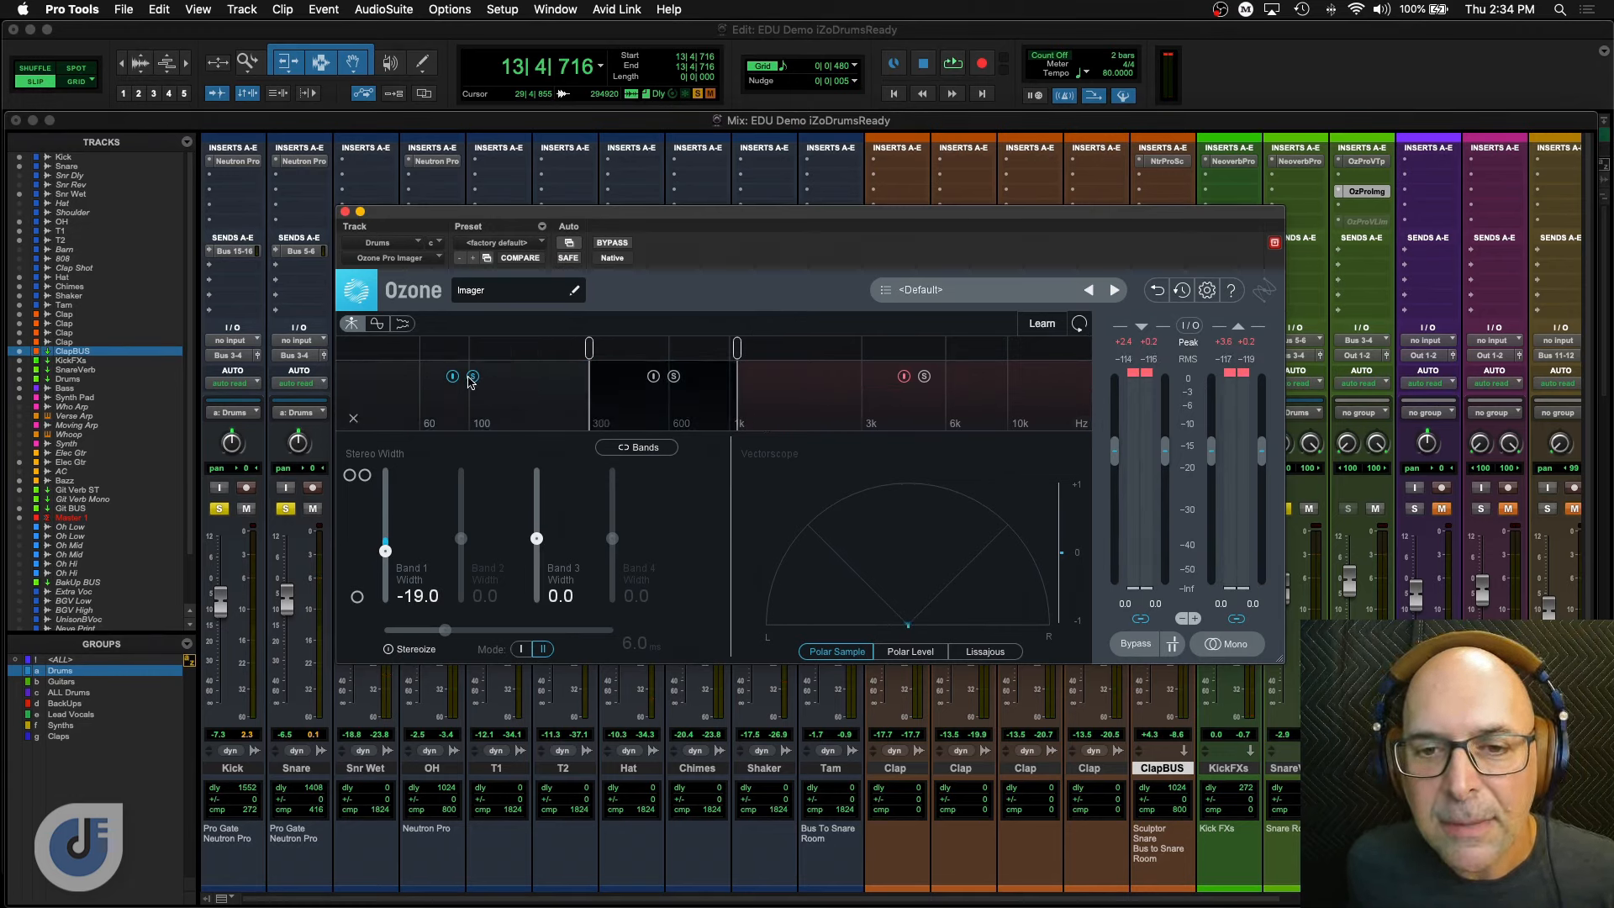
pyautogui.click(653, 378)
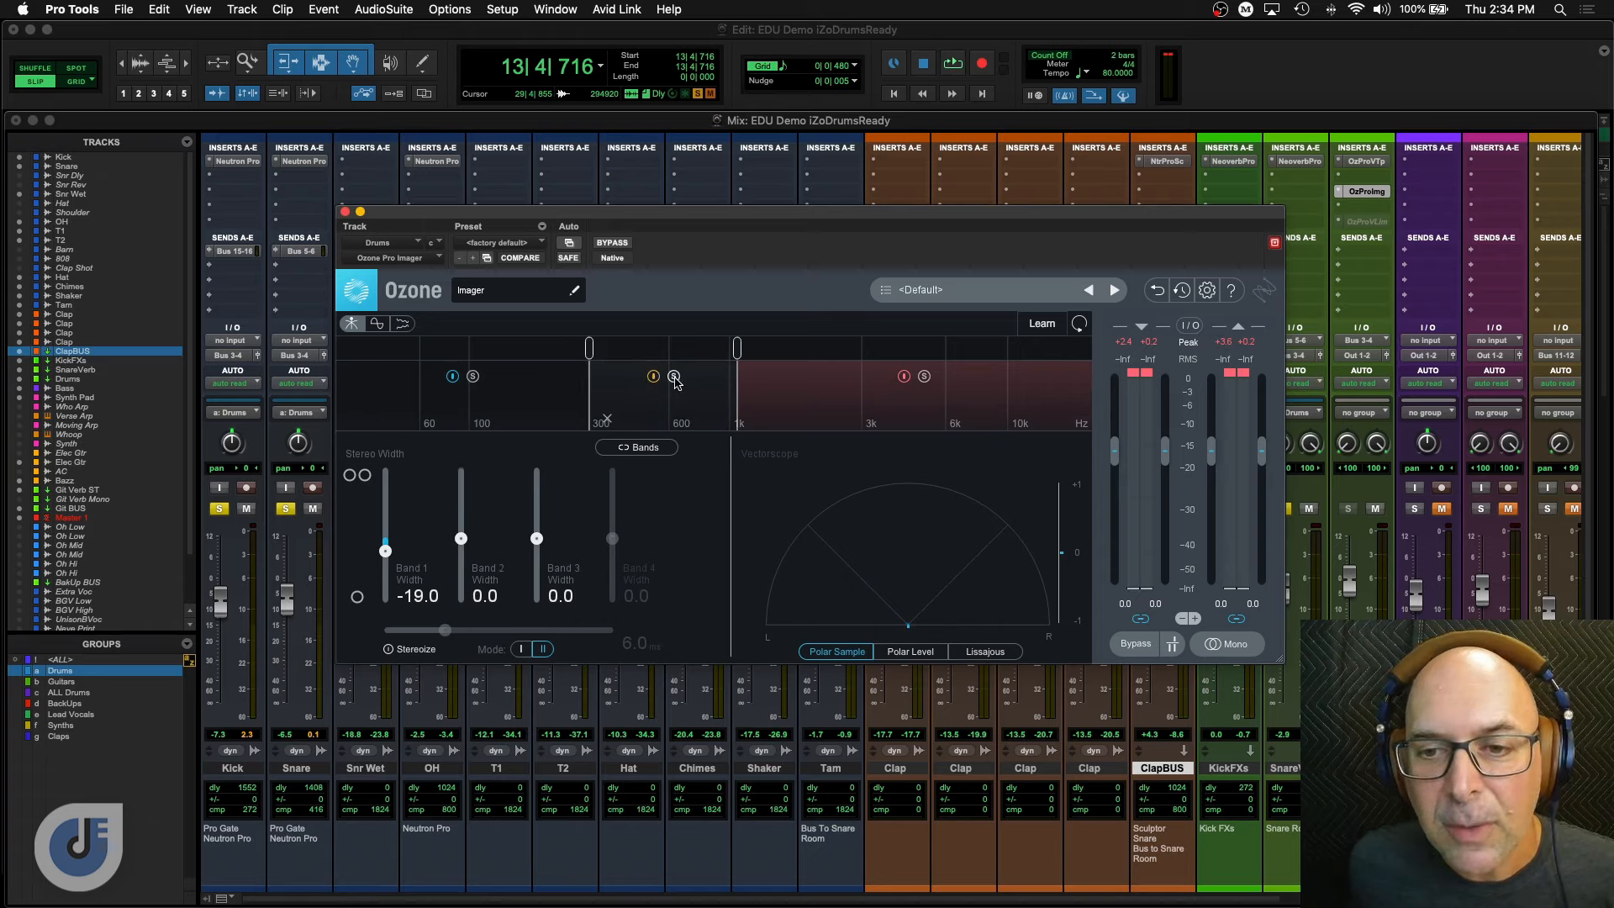
# Solo Band 2 and narrow its stereo width to -31.6 during playback.
pyautogui.click(674, 378)
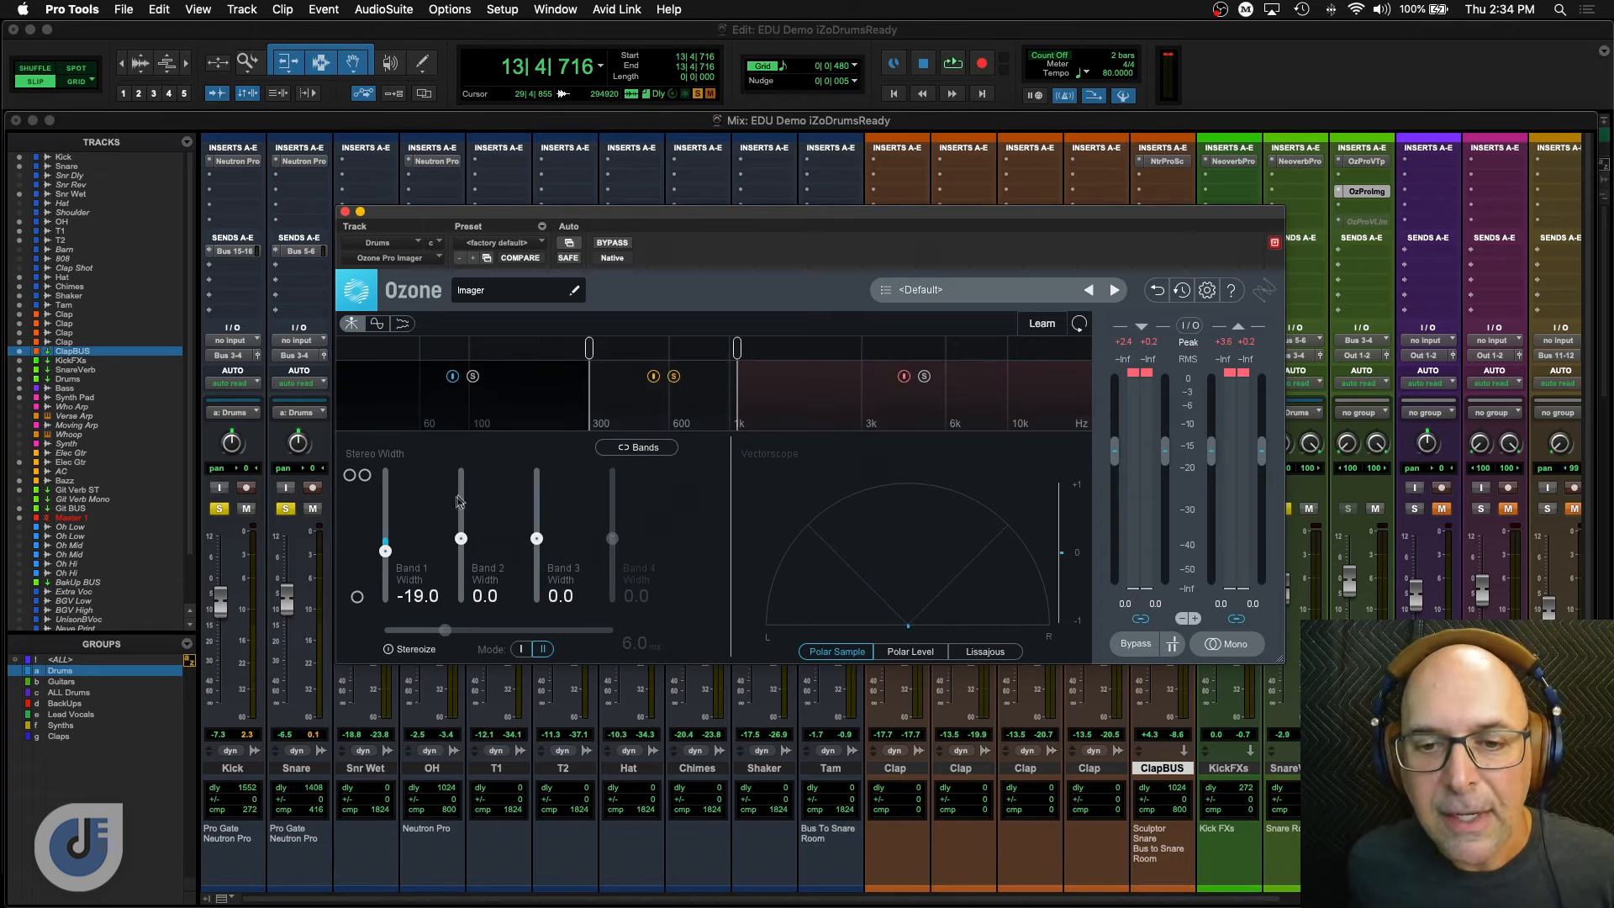
pyautogui.press('space')
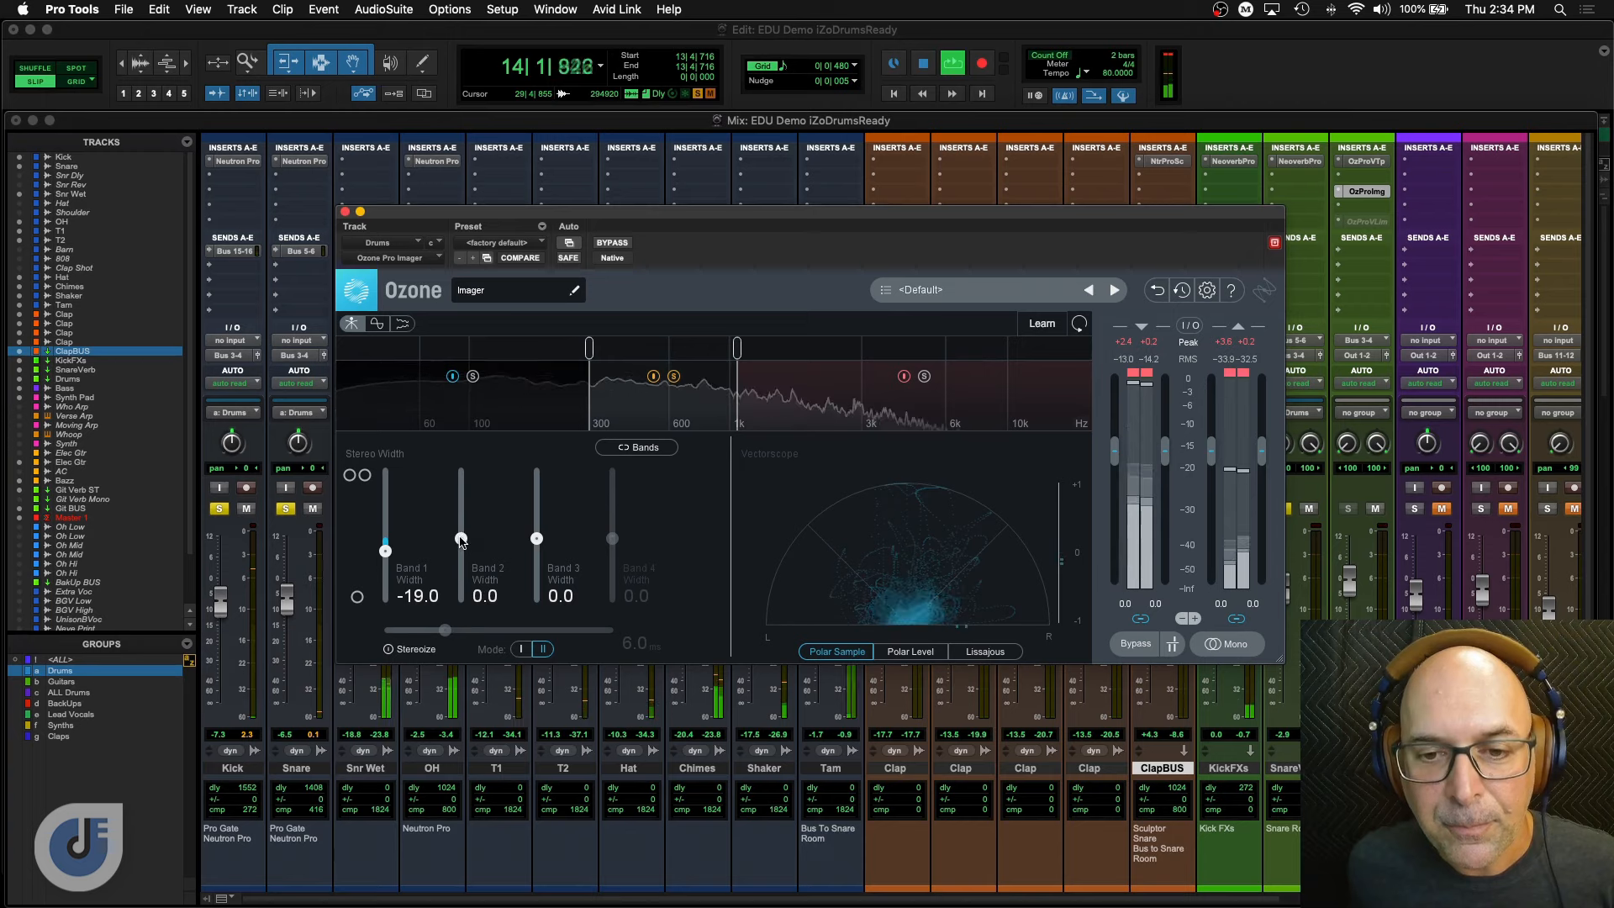
pyautogui.moveTo(460, 537)
pyautogui.mouseDown()
pyautogui.moveTo(461, 497)
pyautogui.moveTo(459, 560)
pyautogui.mouseUp()
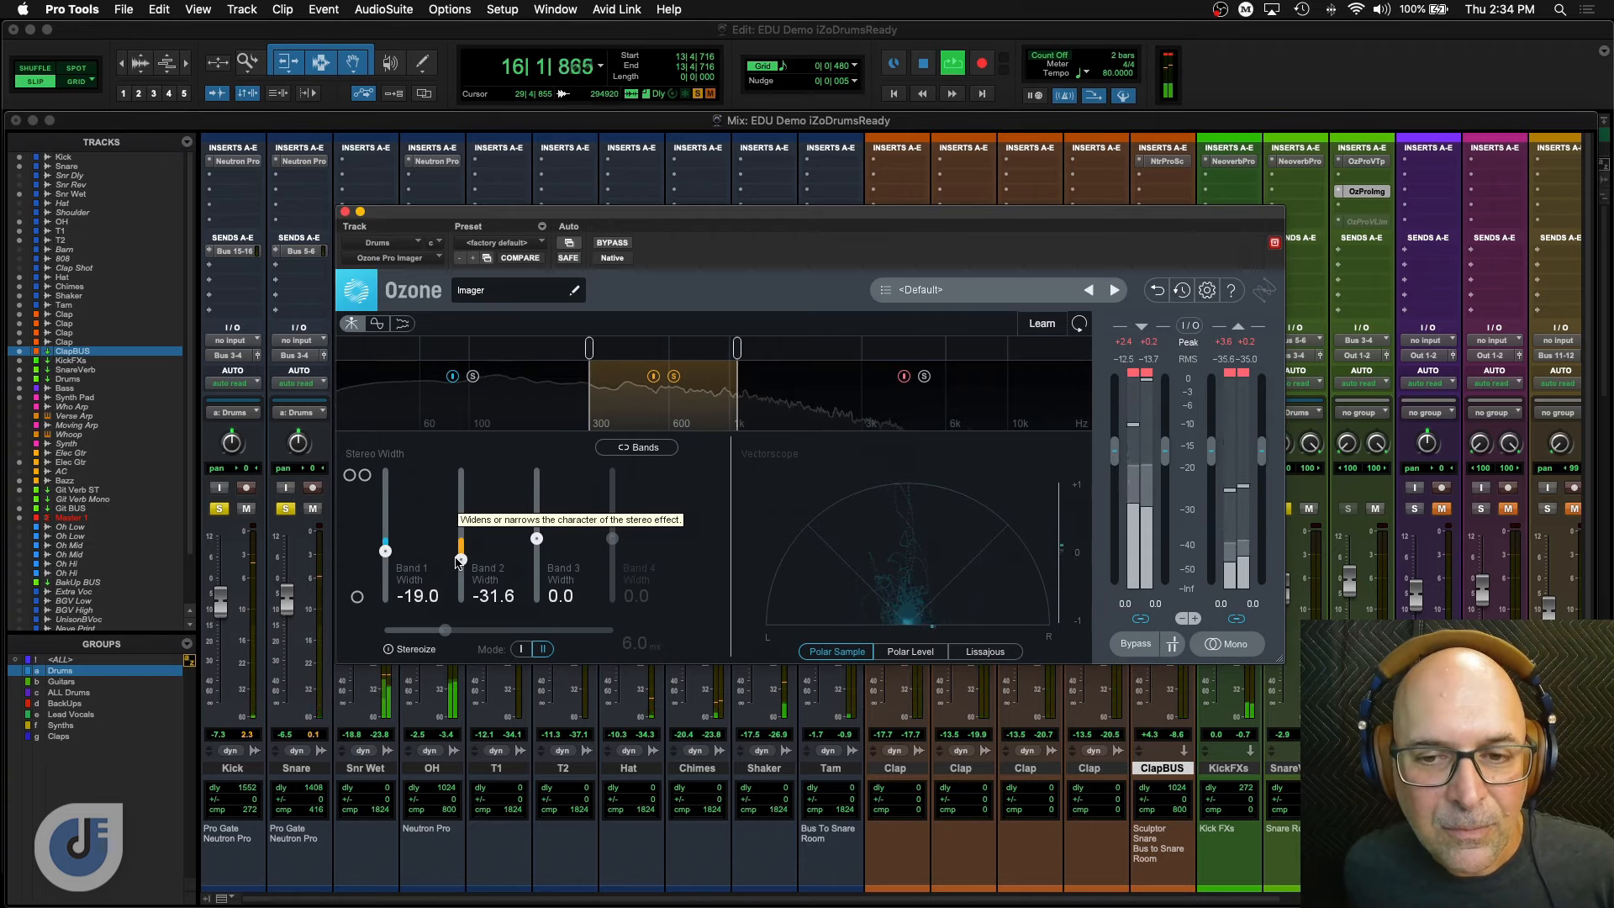
# Set Band 2's stereo width to -24.1, switch the solo from Band 2 to Band 3, and keep Band 2 enabled.
pyautogui.press('space')
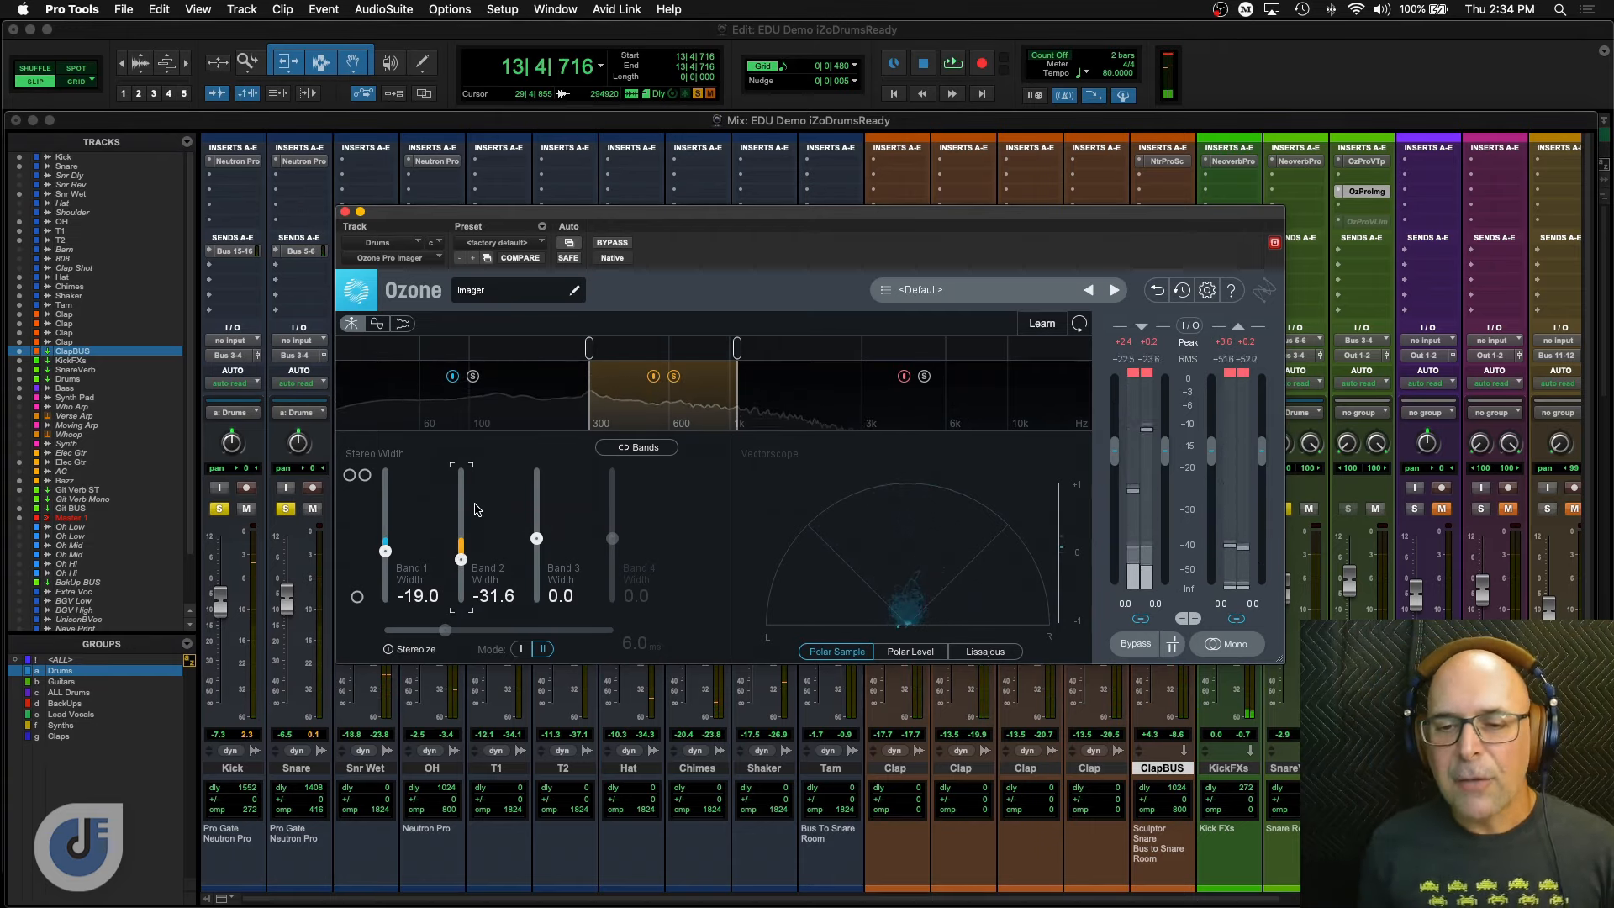
pyautogui.moveTo(461, 559); pyautogui.dragTo(461, 554)
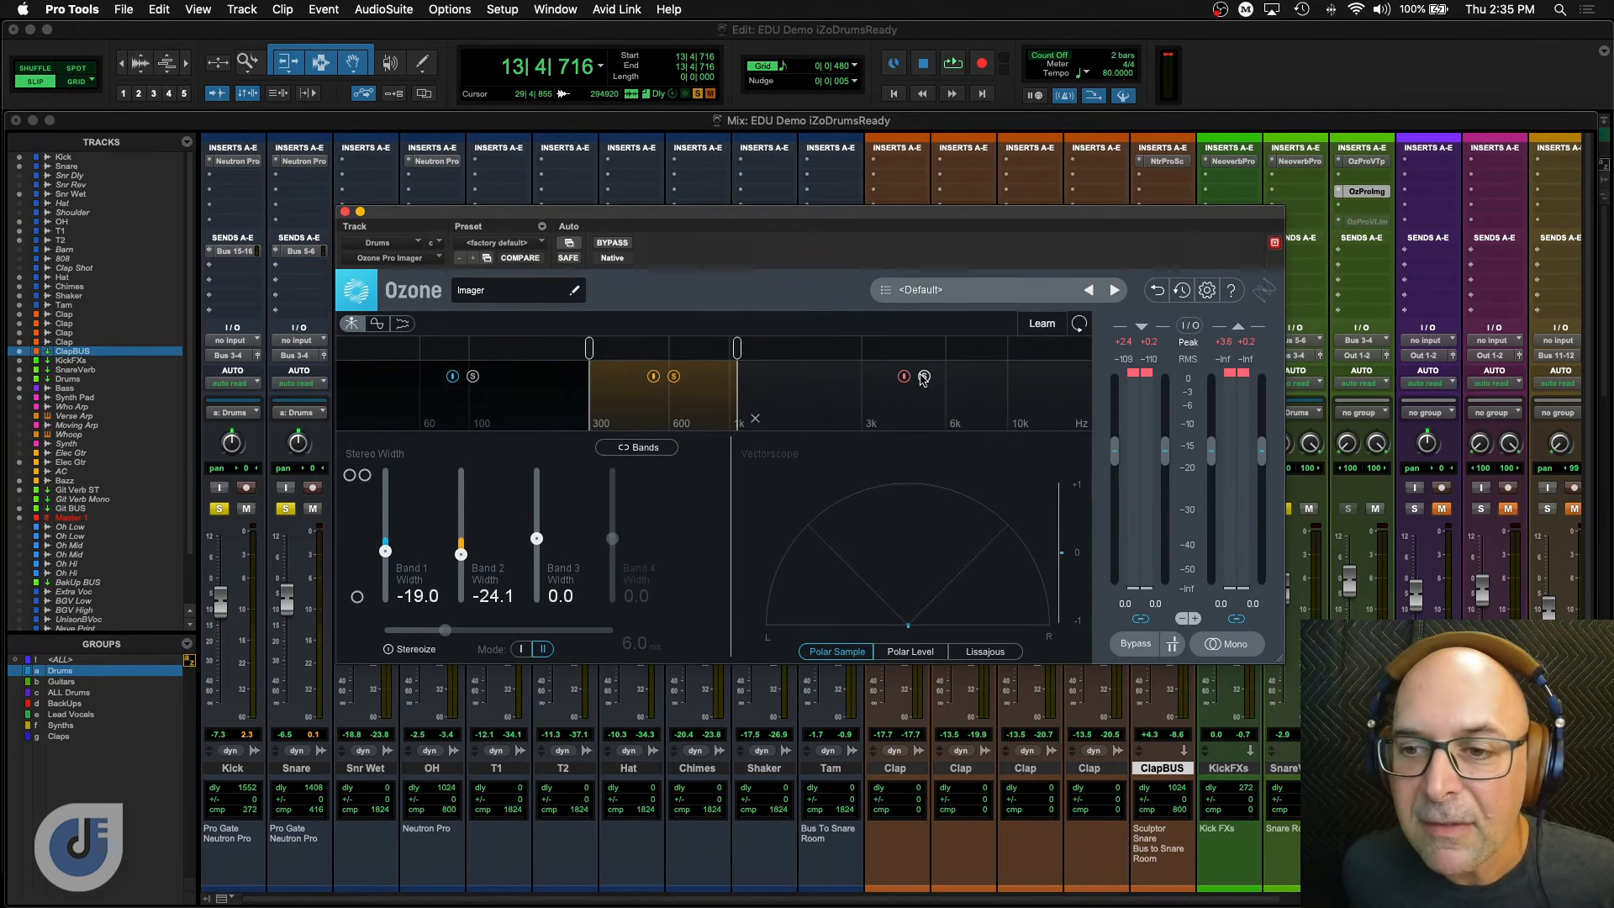
pyautogui.click(653, 376)
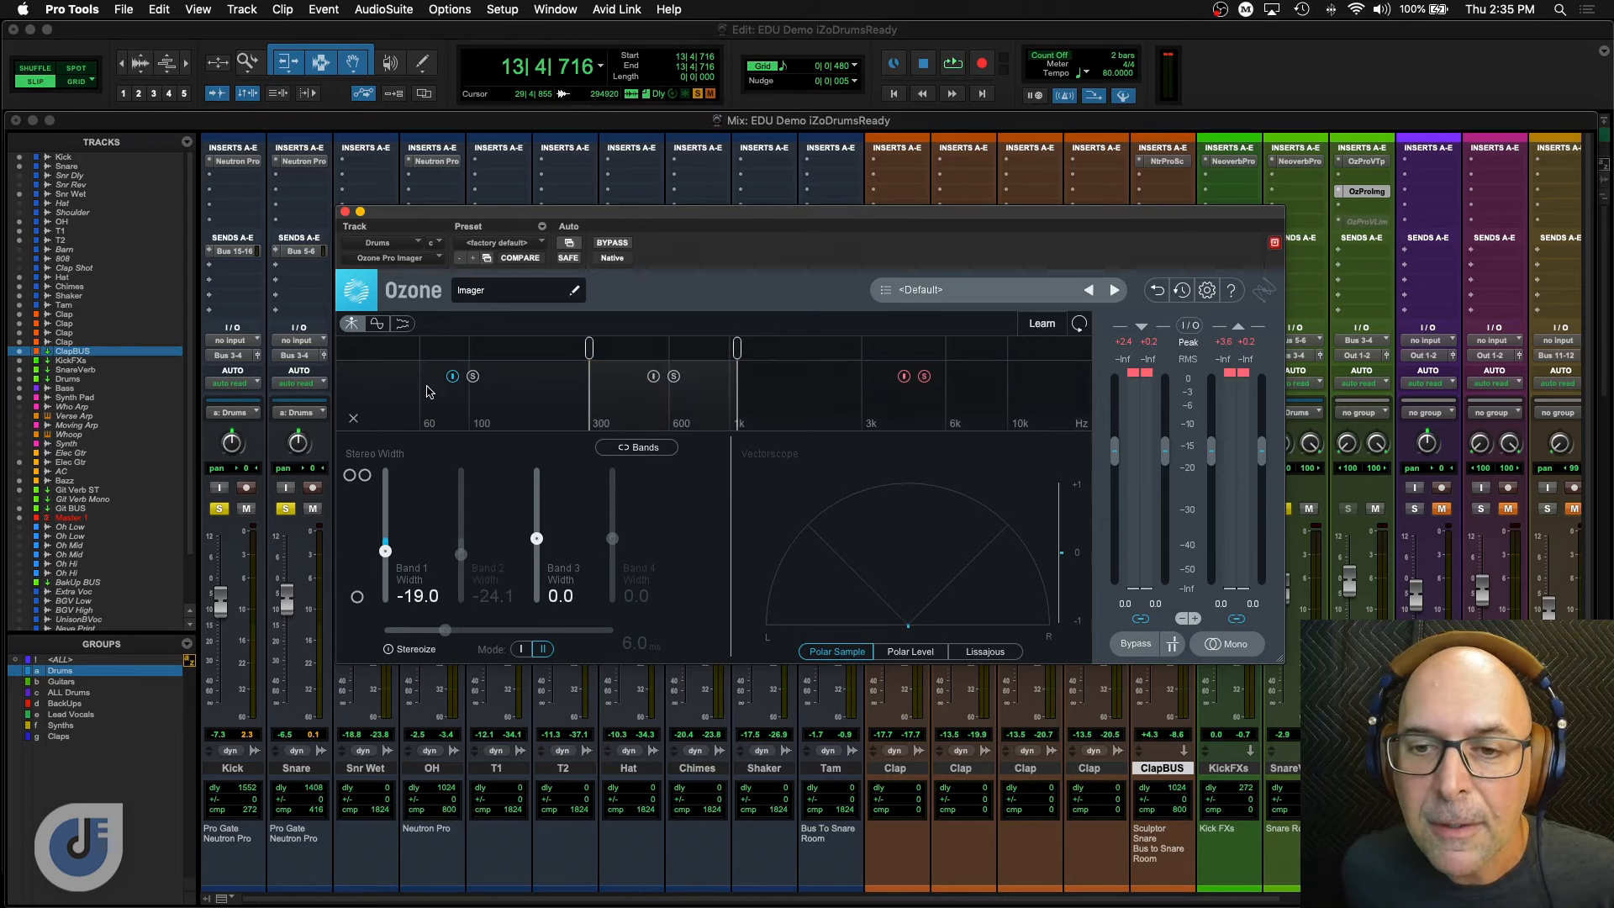
pyautogui.click(653, 375)
# Widen the soloed Band 3 to a stereo width of 26.6 during playback and unsolo it.
pyautogui.press('space')
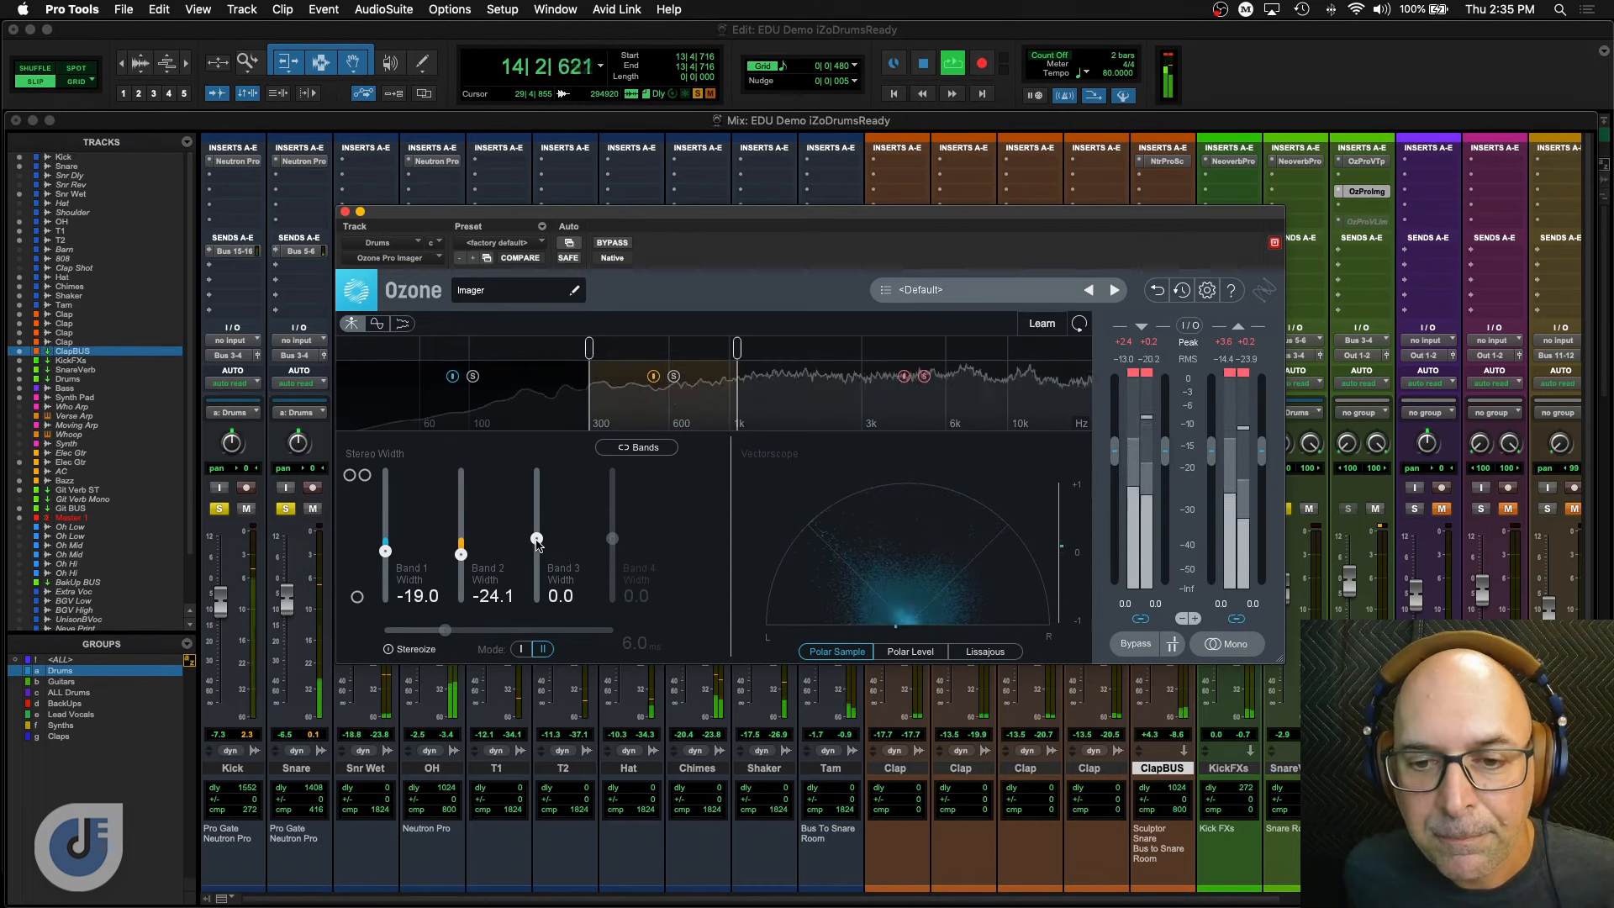
pyautogui.moveTo(536, 542); pyautogui.dragTo(538, 525)
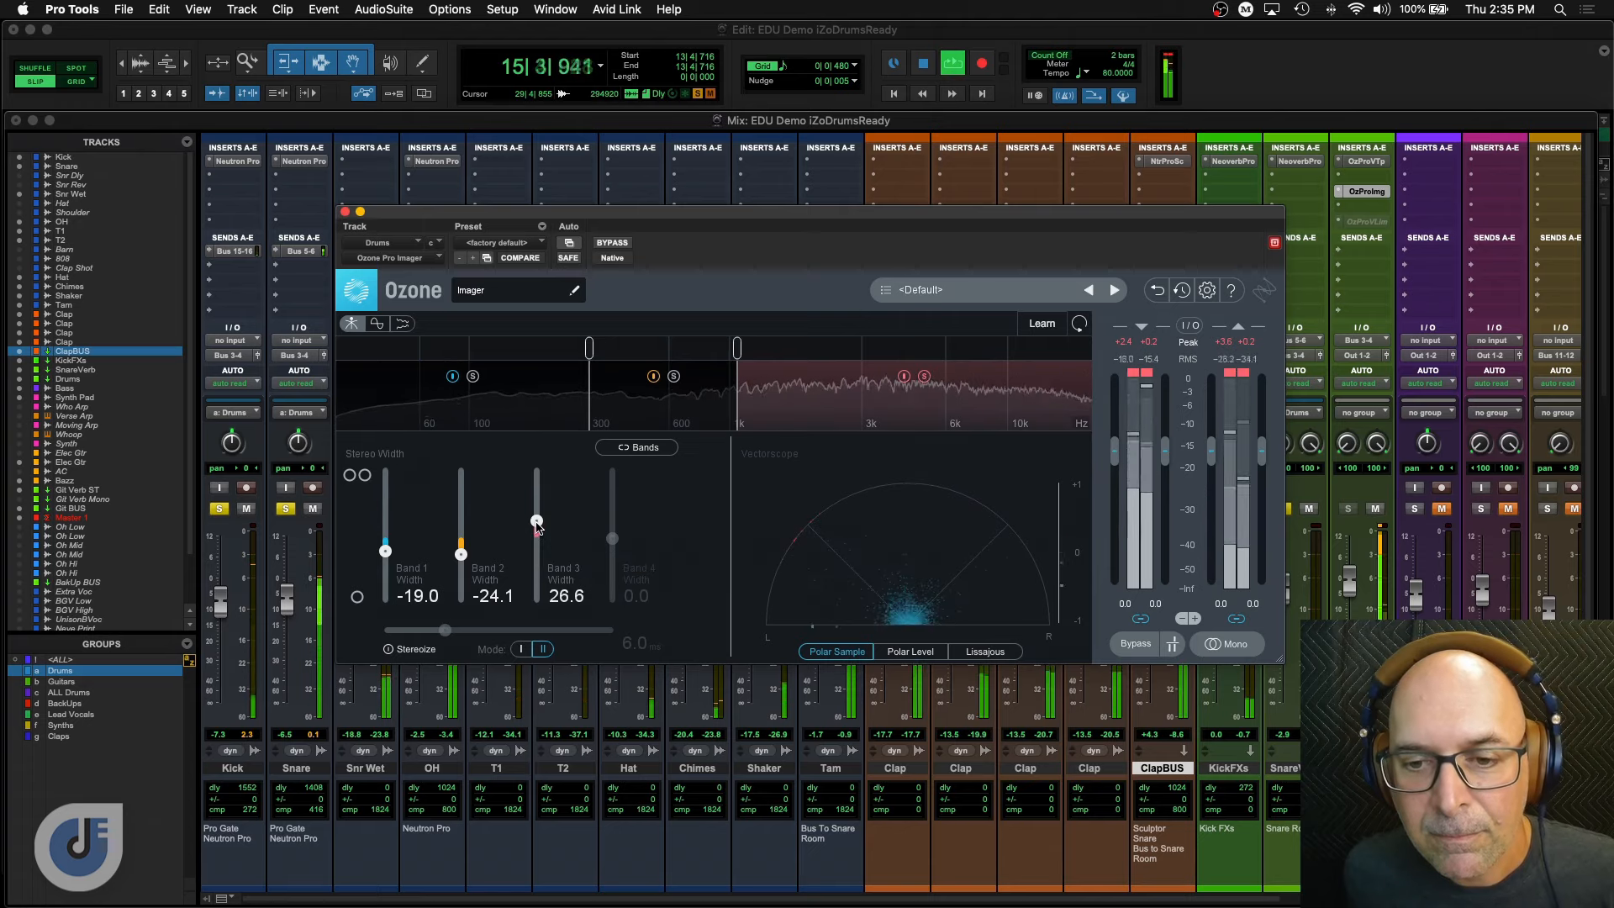
pyautogui.press('space')
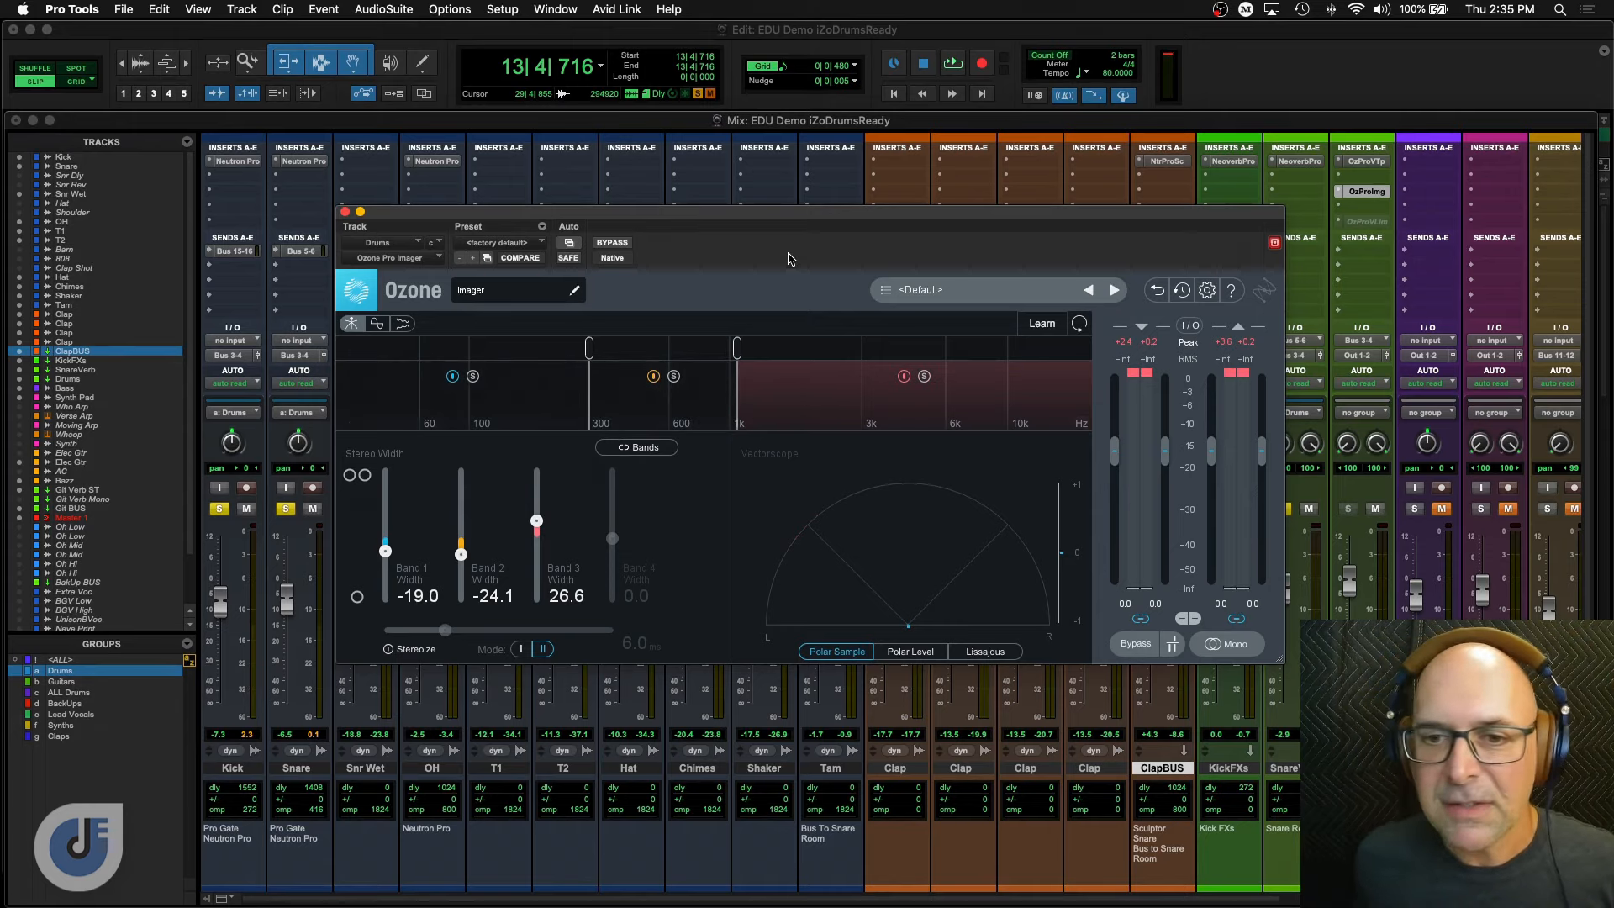
# Compare the drums with the Imager active and bypassed, leaving the plug-in active.
pyautogui.press('space')
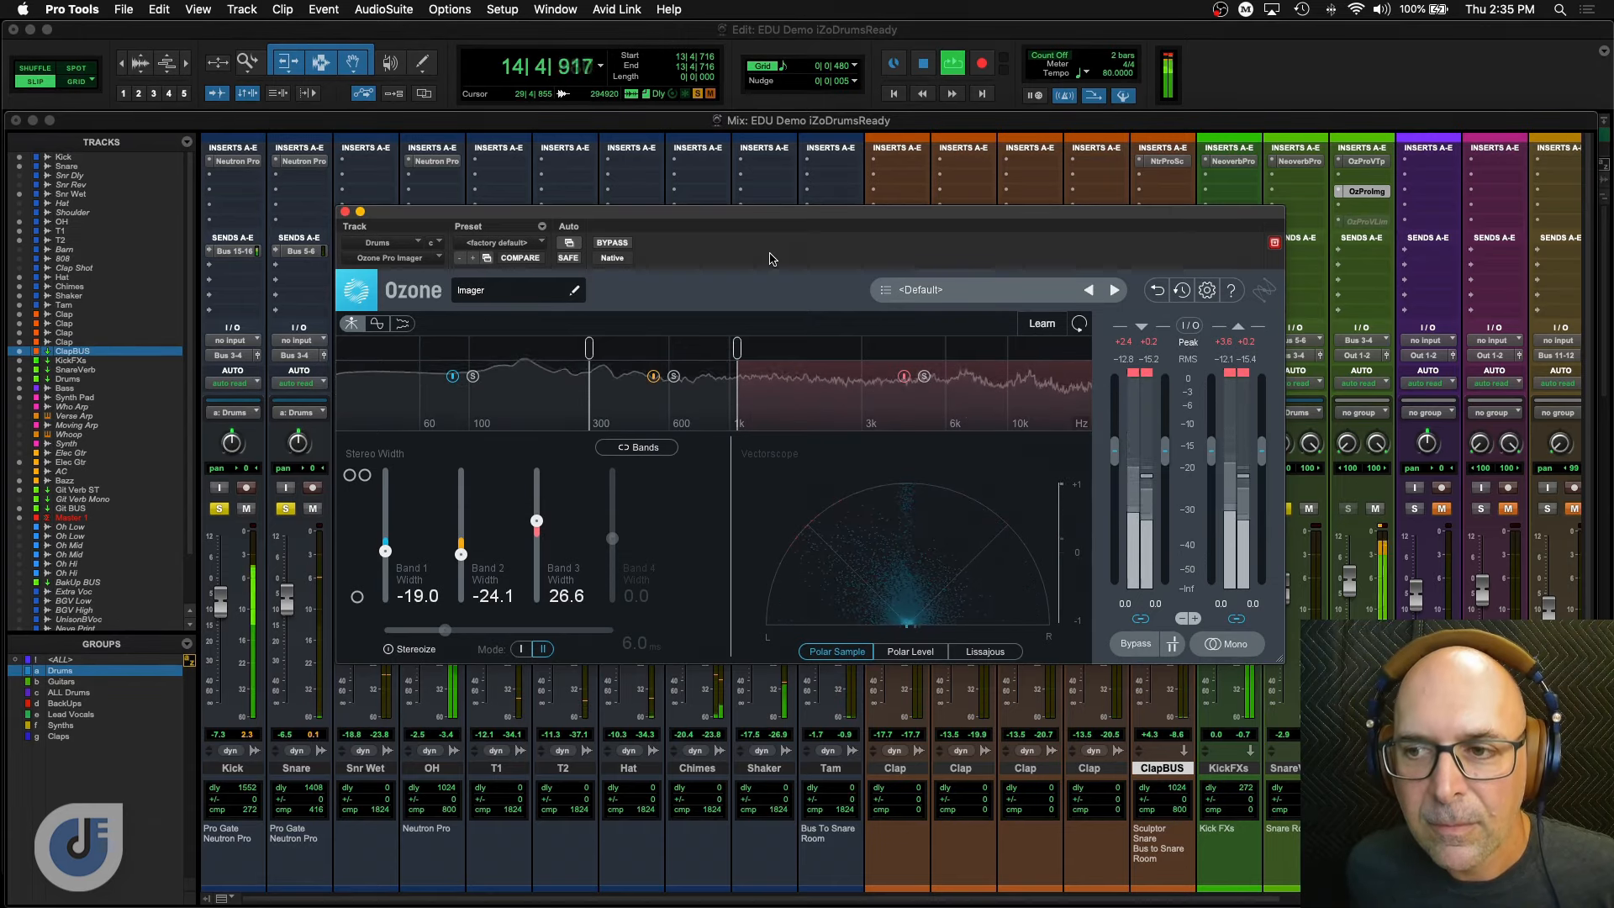
pyautogui.press('space')
pyautogui.press('space')
pyautogui.click(613, 243)
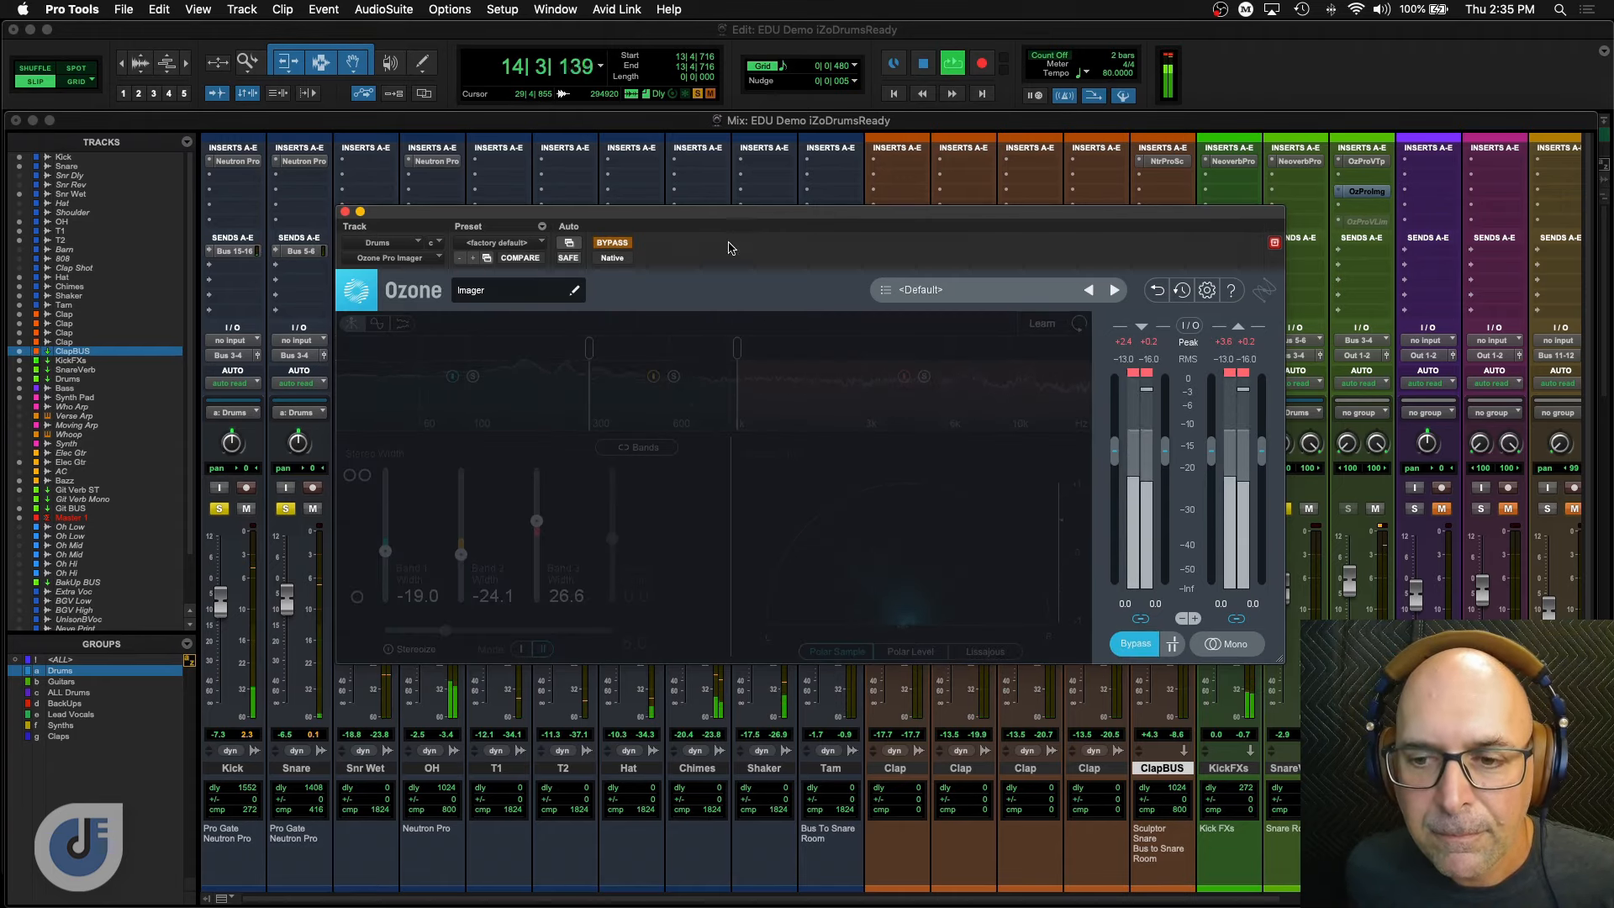
pyautogui.press('space')
pyautogui.click(623, 244)
pyautogui.press('space')
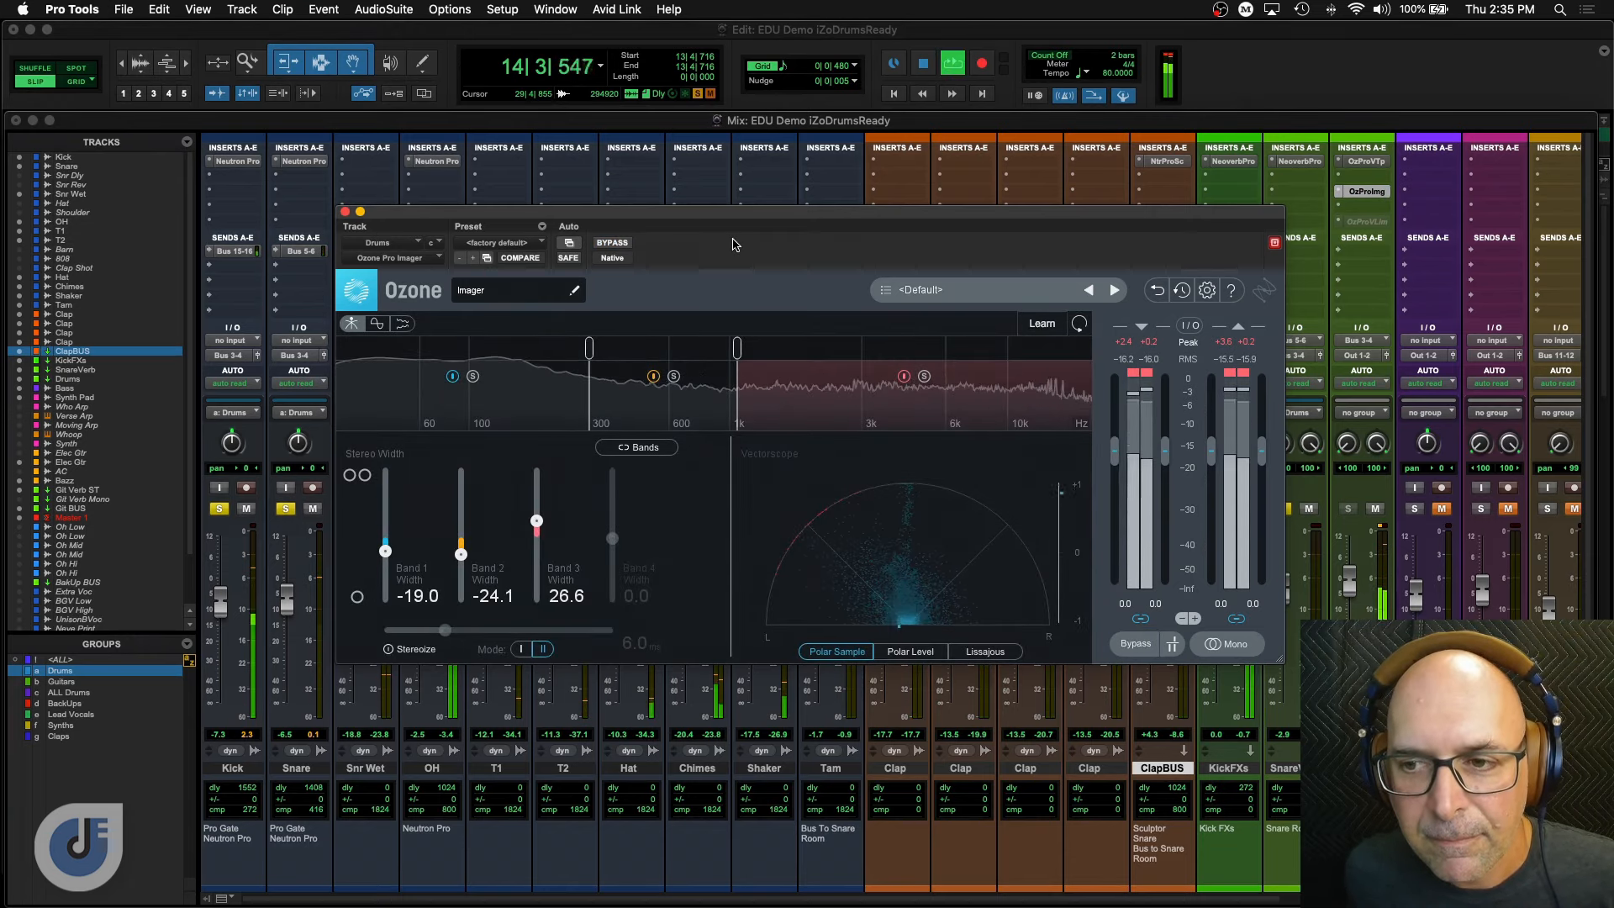
# Switch the Imager's vectorscope to Polar Level and play the drums to examine their stereo spread.
pyautogui.press('space')
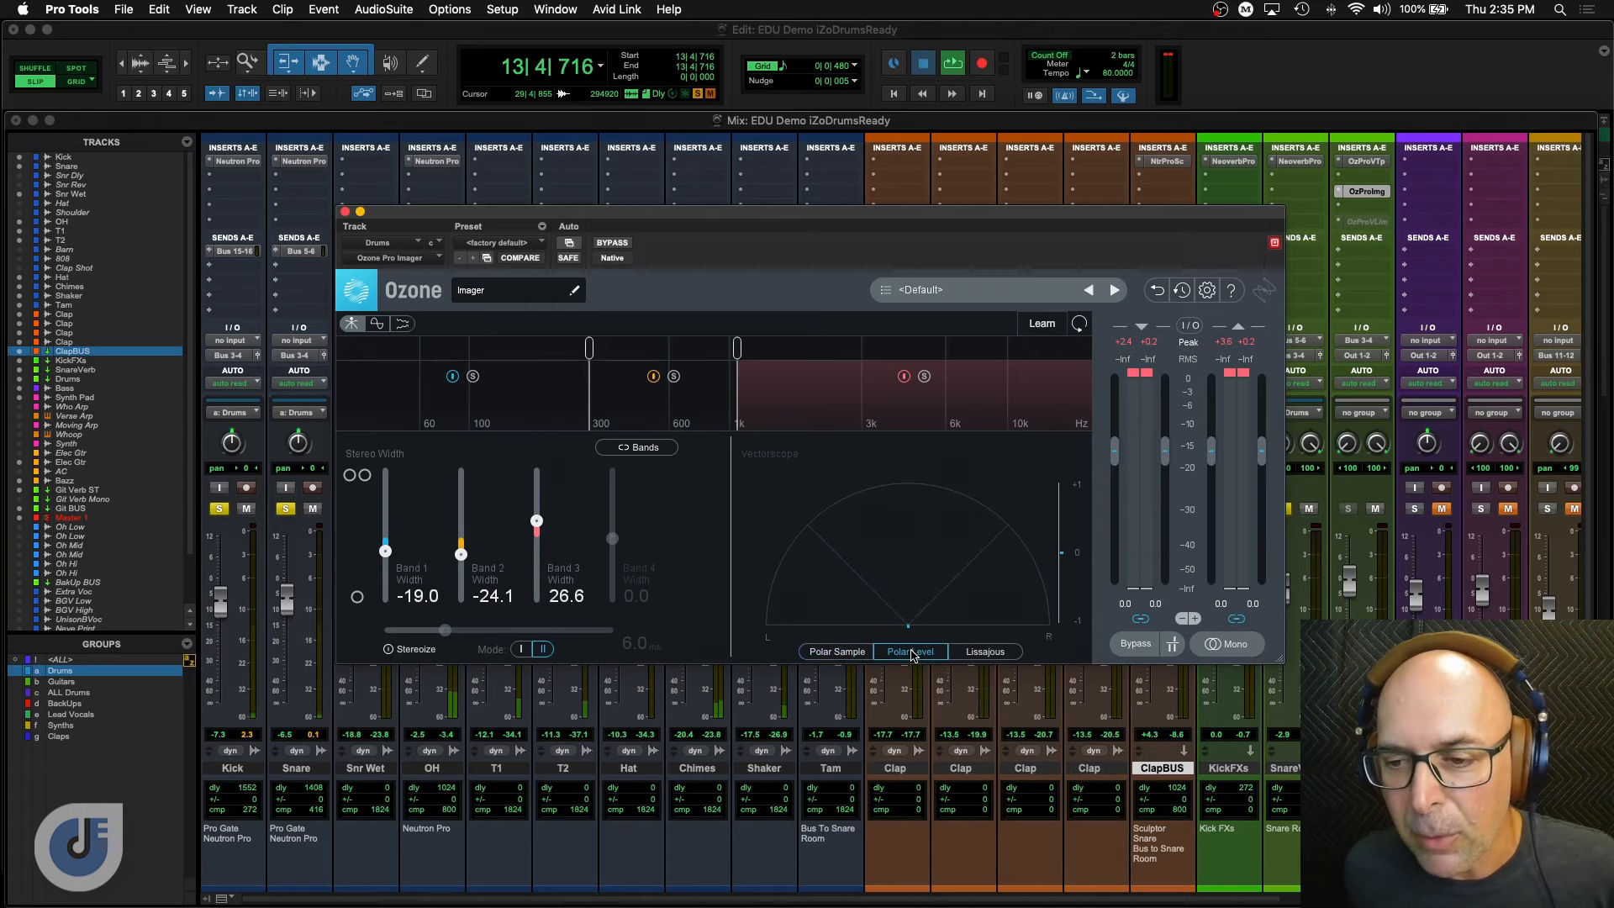
pyautogui.press('space')
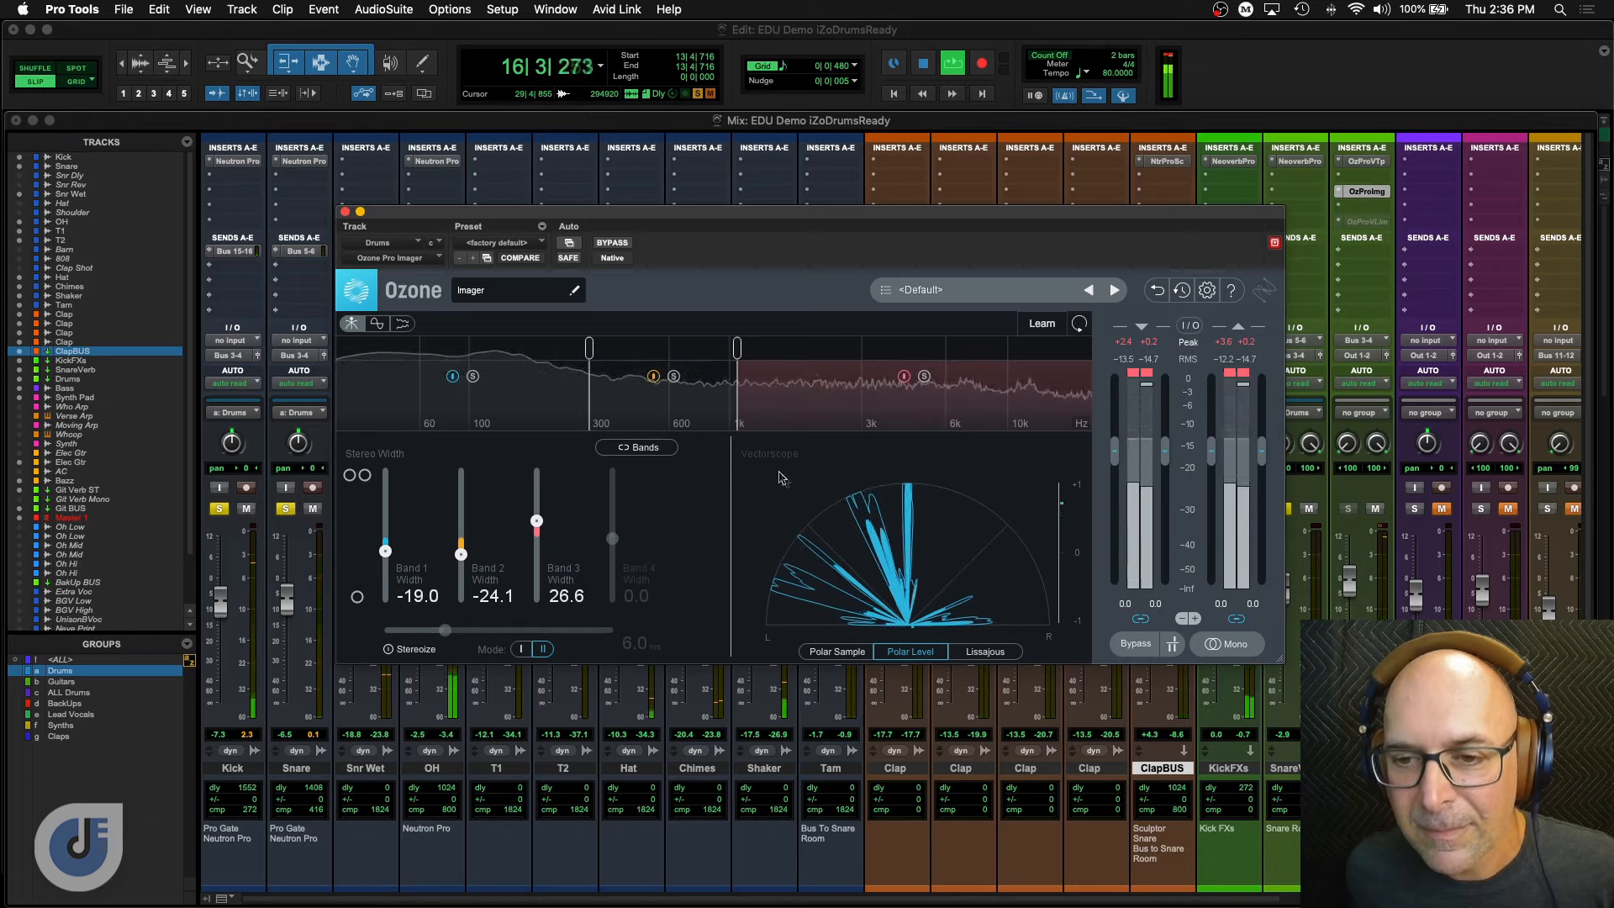
pyautogui.press('space')
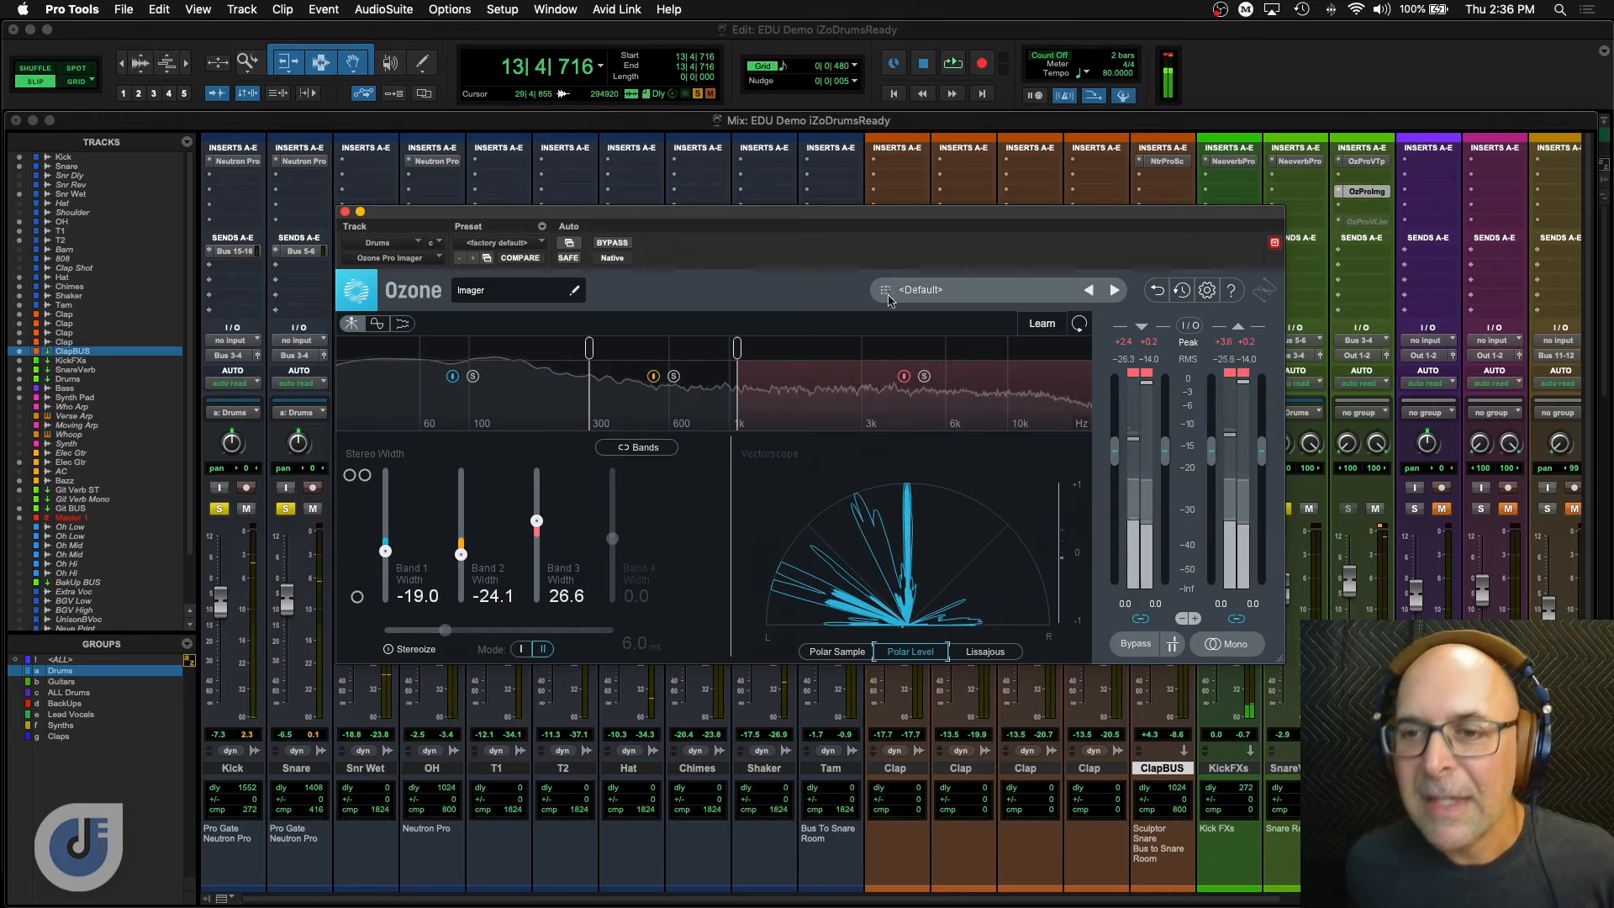
# Load the Imager's Control Midrange preset, audition it in the Polar Level vectorscope view, and close the plug-in.
pyautogui.click(888, 298)
pyautogui.click(536, 413)
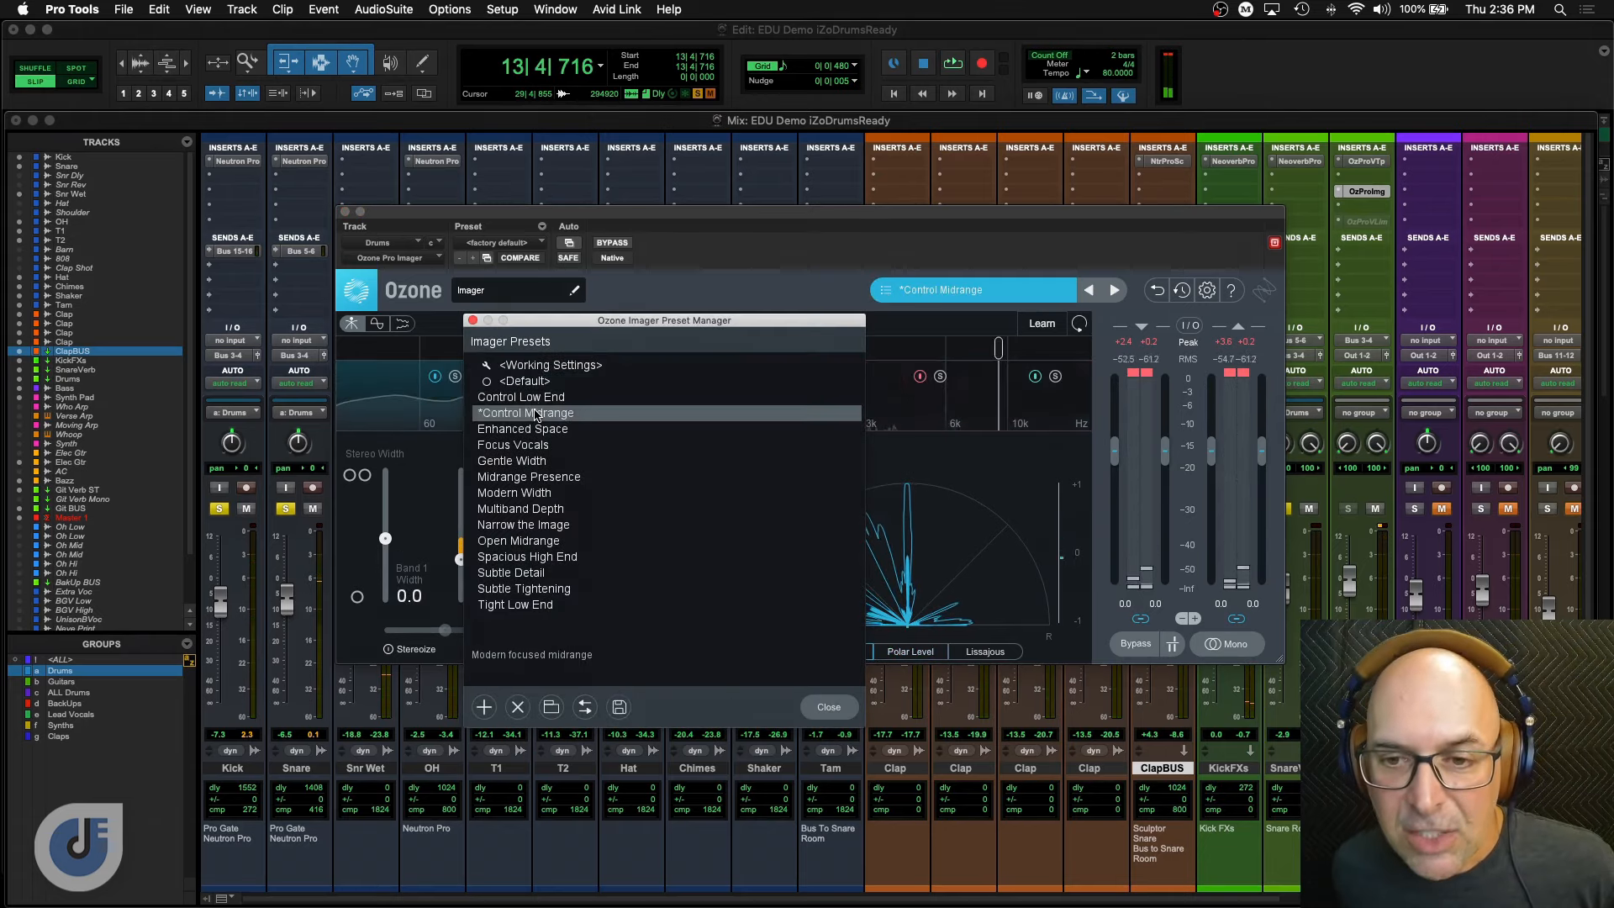
pyautogui.click(829, 707)
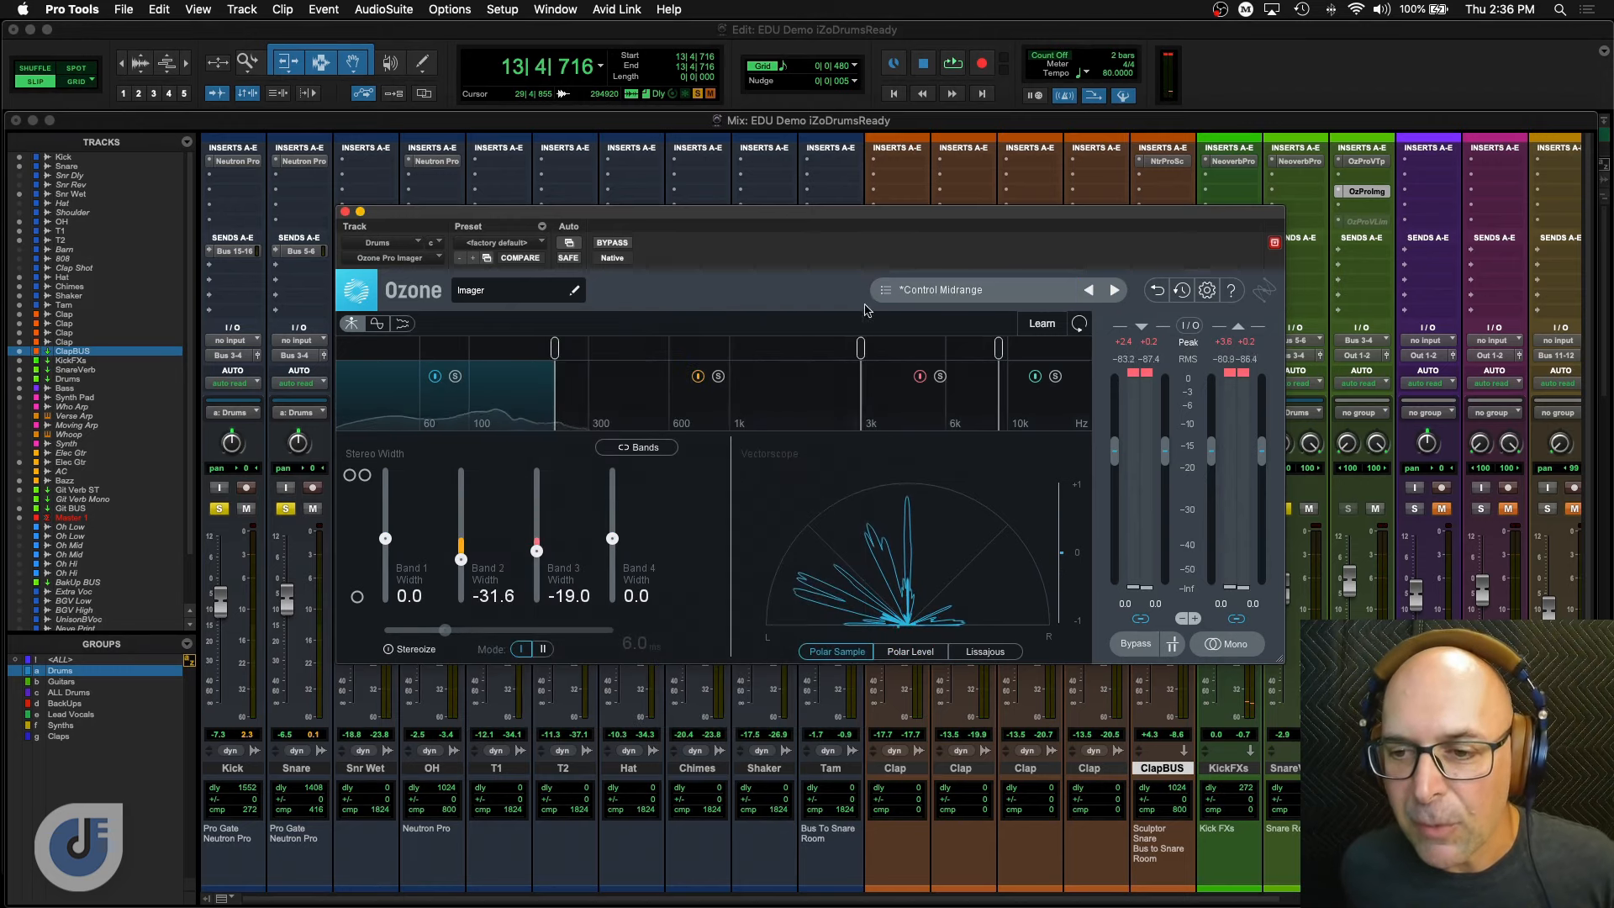
pyautogui.press('space')
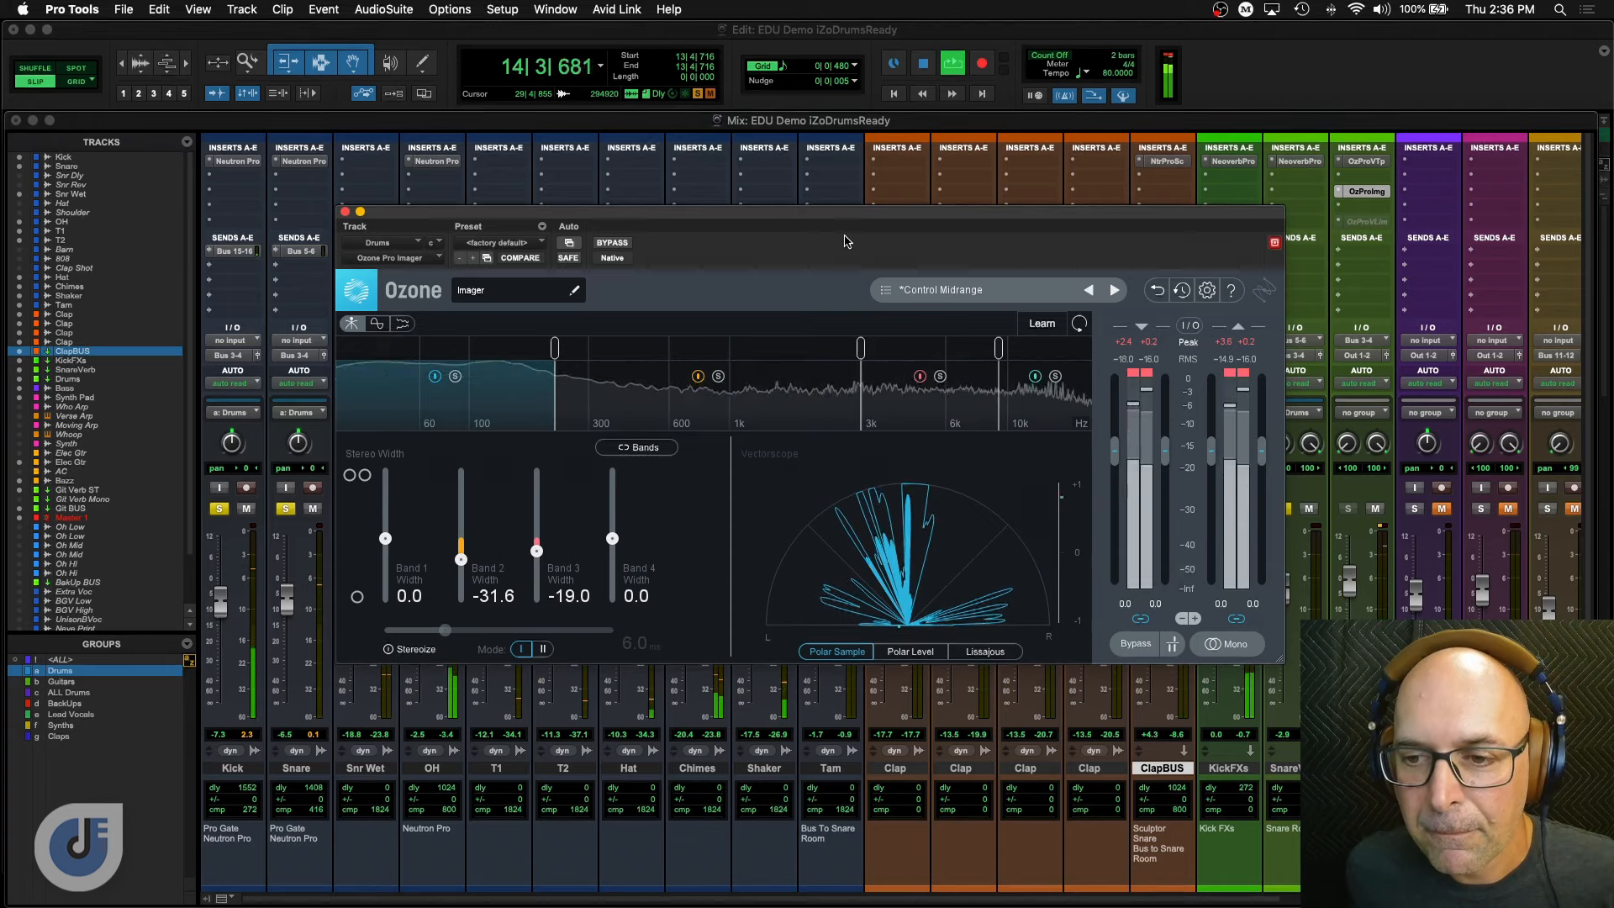
pyautogui.click(913, 653)
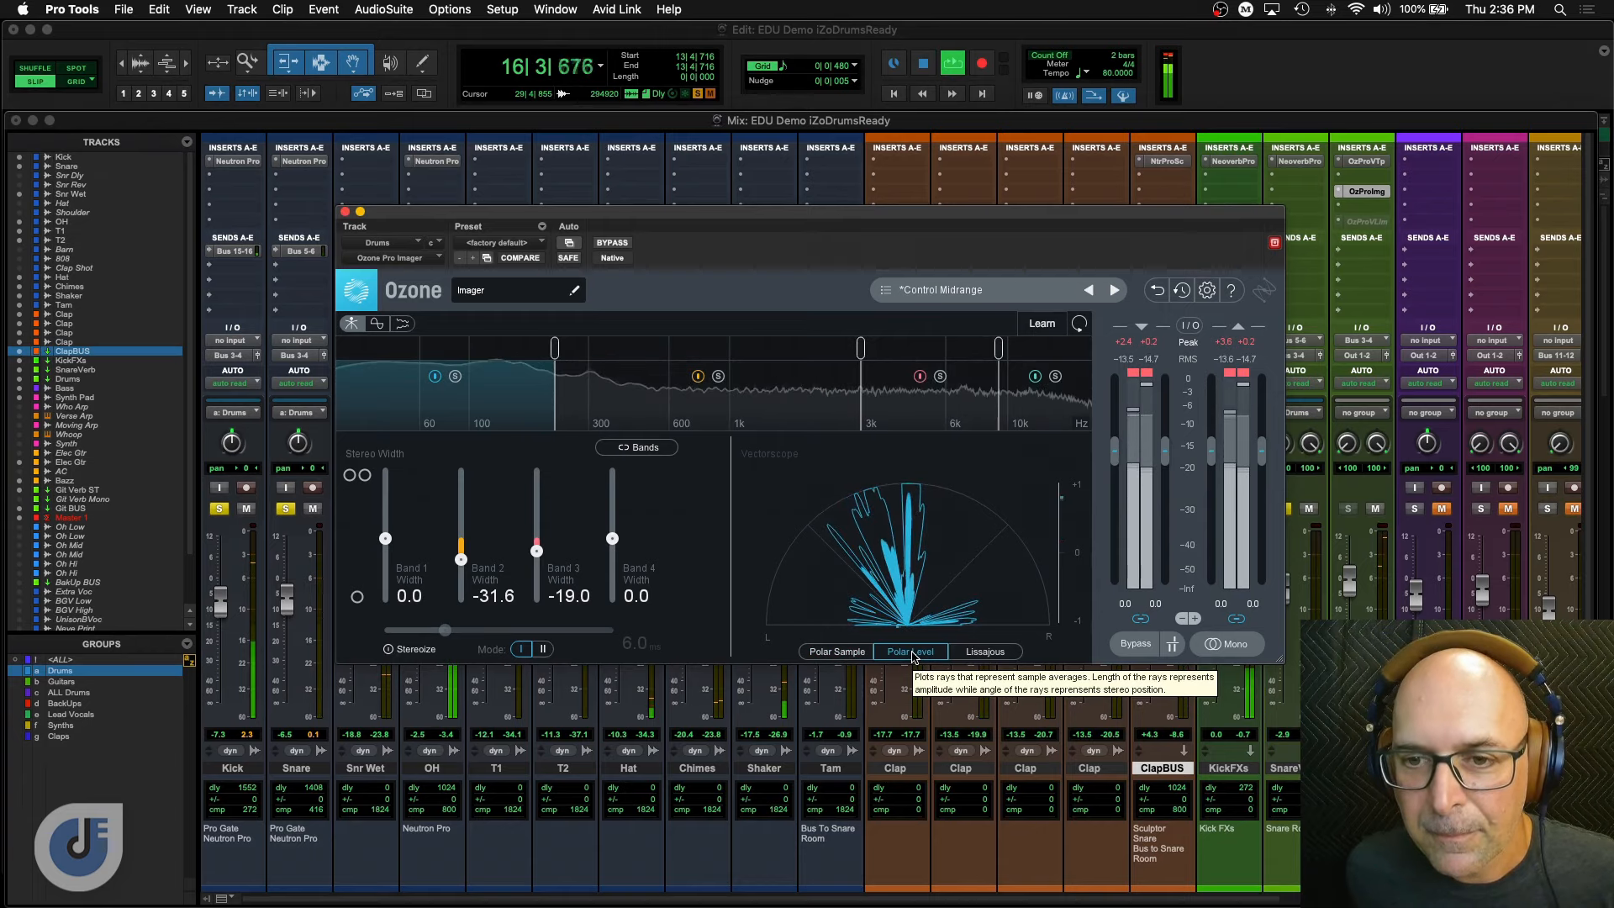
pyautogui.press('space')
pyautogui.click(344, 212)
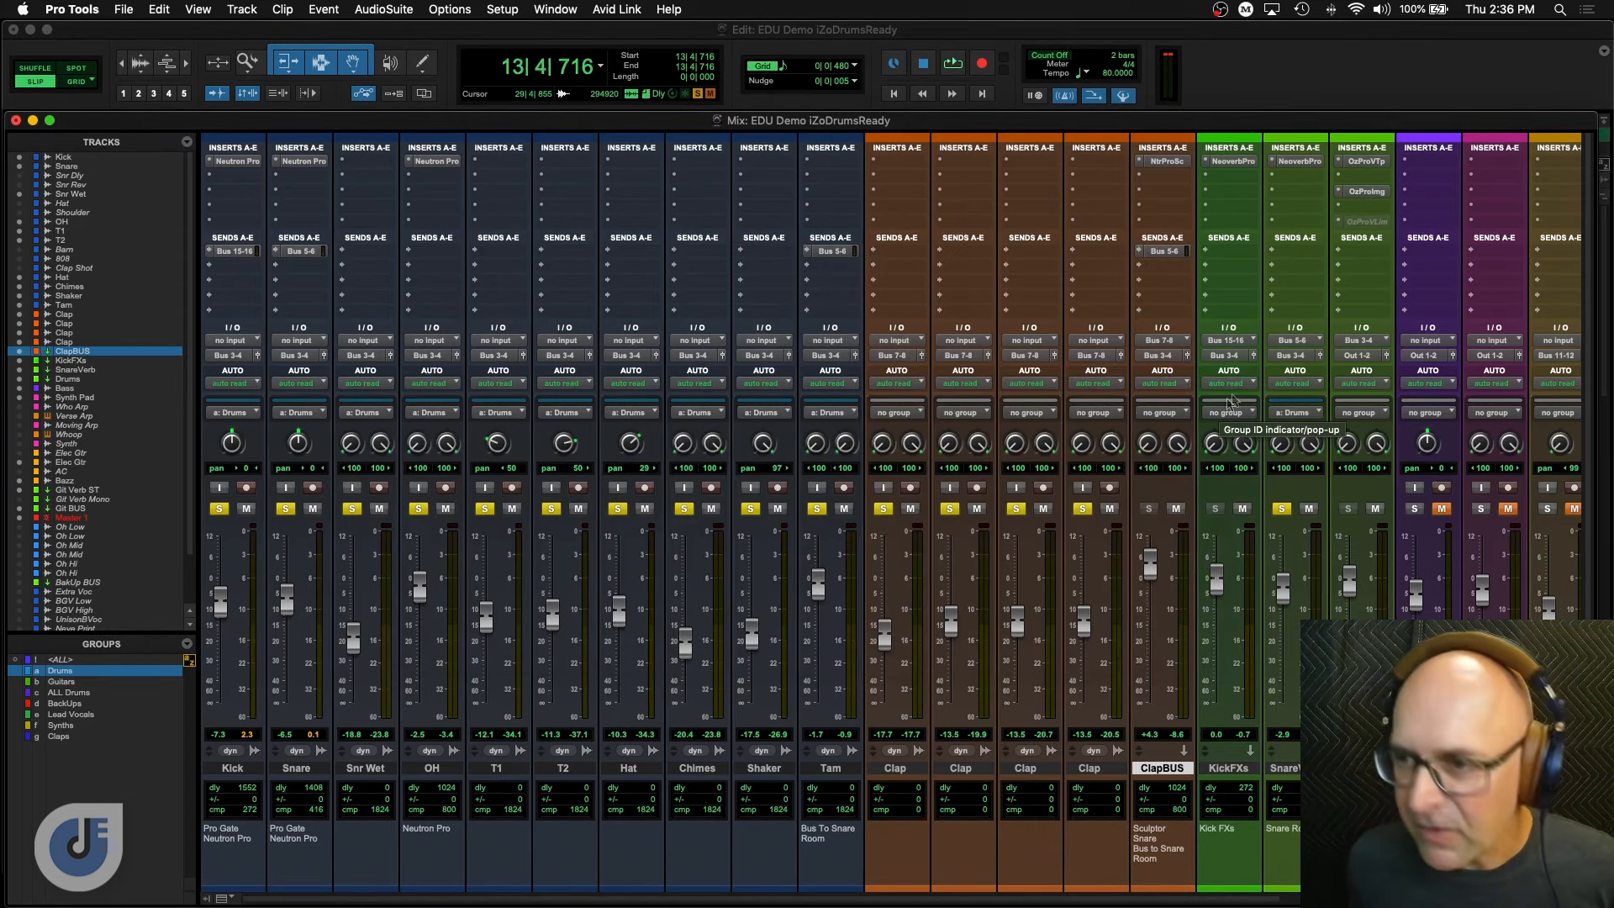
# Activate and open the Drums bus's Vintage Limiter, listen to the drums with it bypassed, and re-engage it.
pyautogui.click(1357, 222)
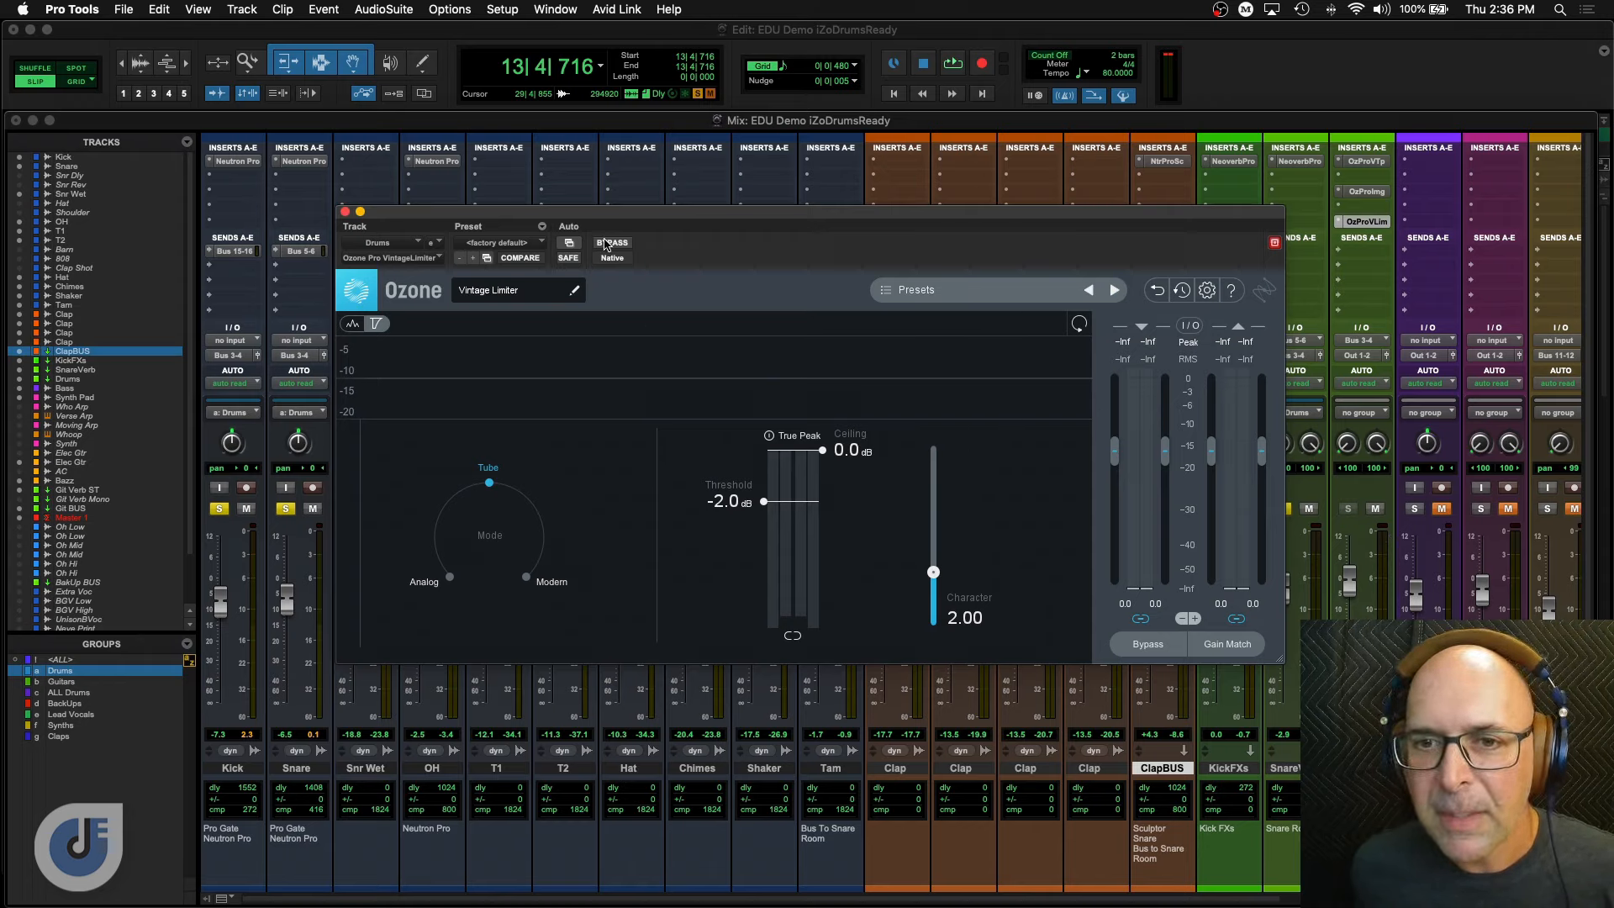
pyautogui.click(605, 244)
pyautogui.press('space')
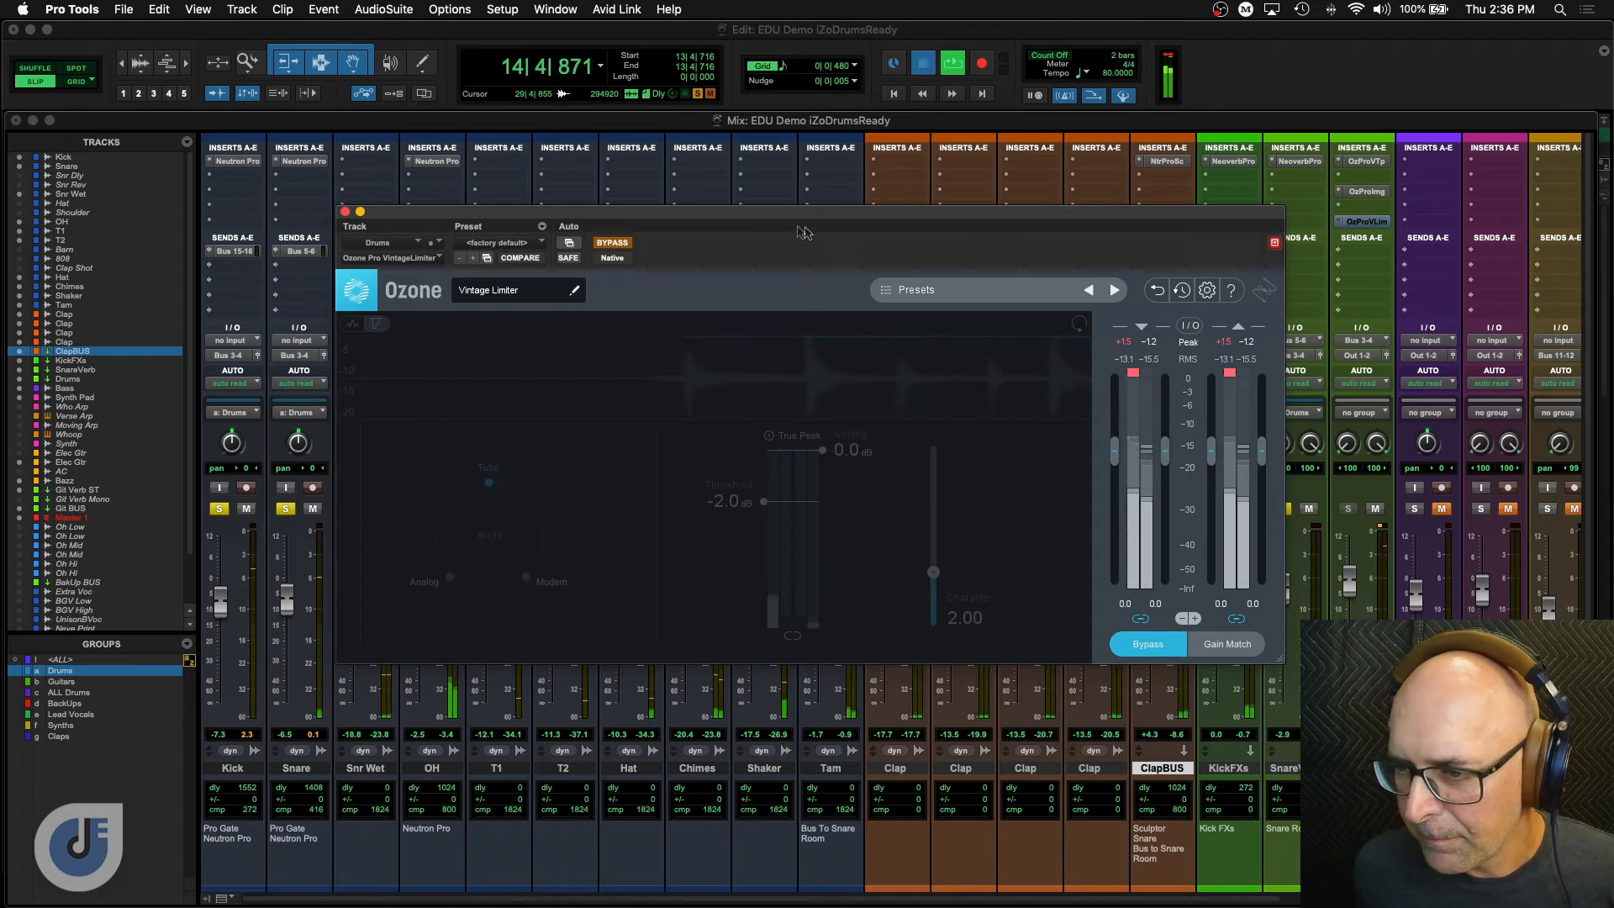
pyautogui.press('space')
pyautogui.click(626, 243)
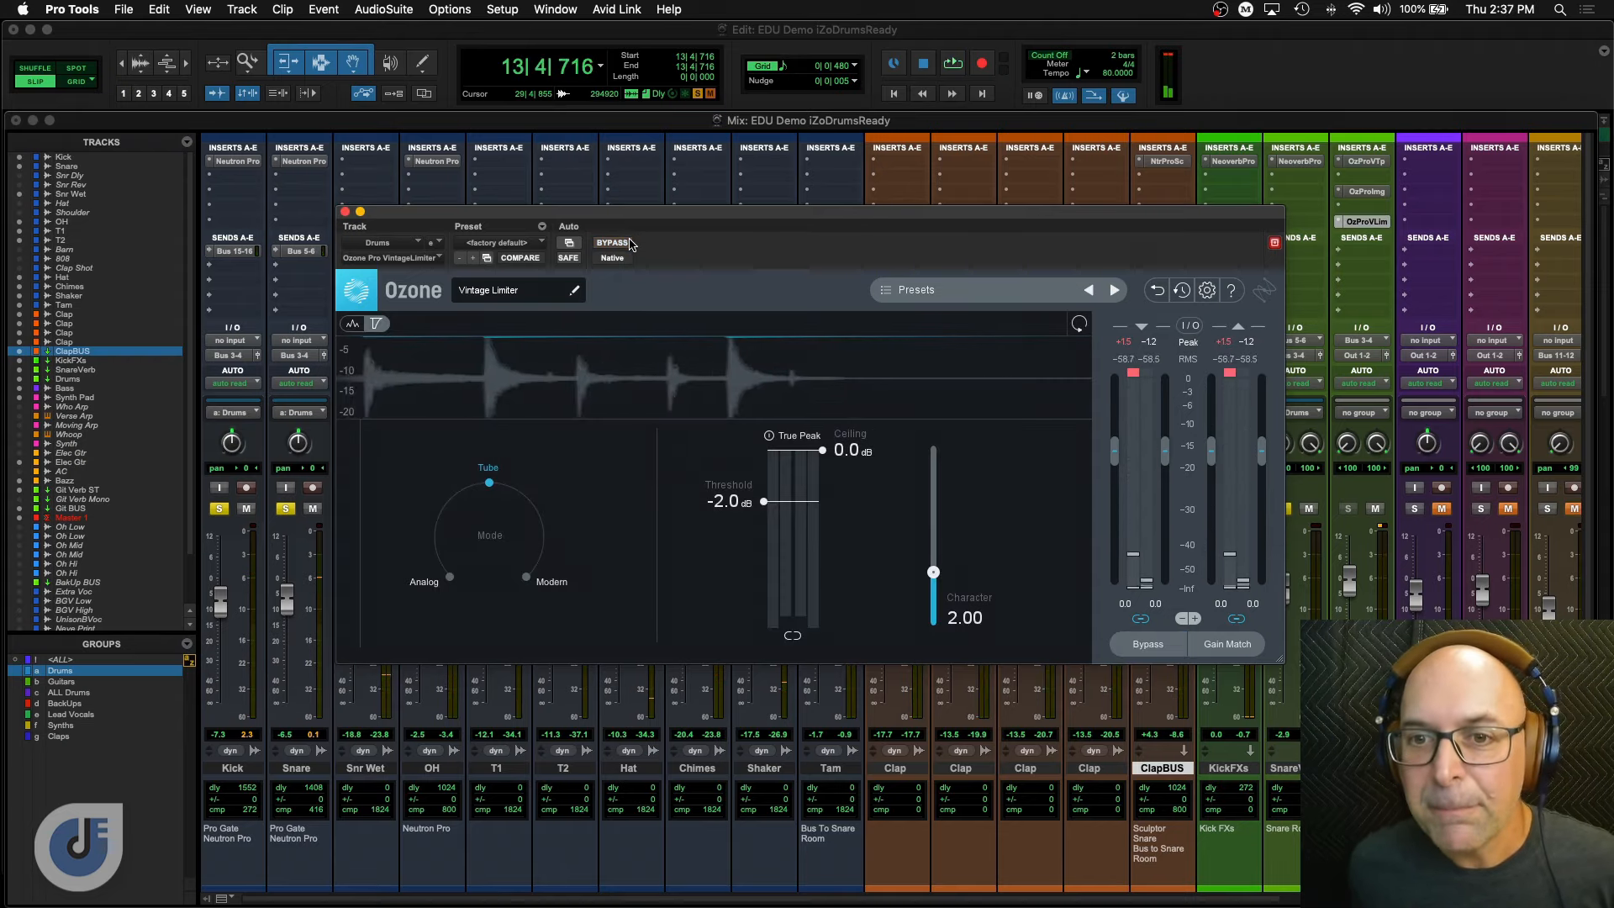
# Load the Analog Glue preset in the Vintage Limiter and close the preset manager.
pyautogui.click(888, 290)
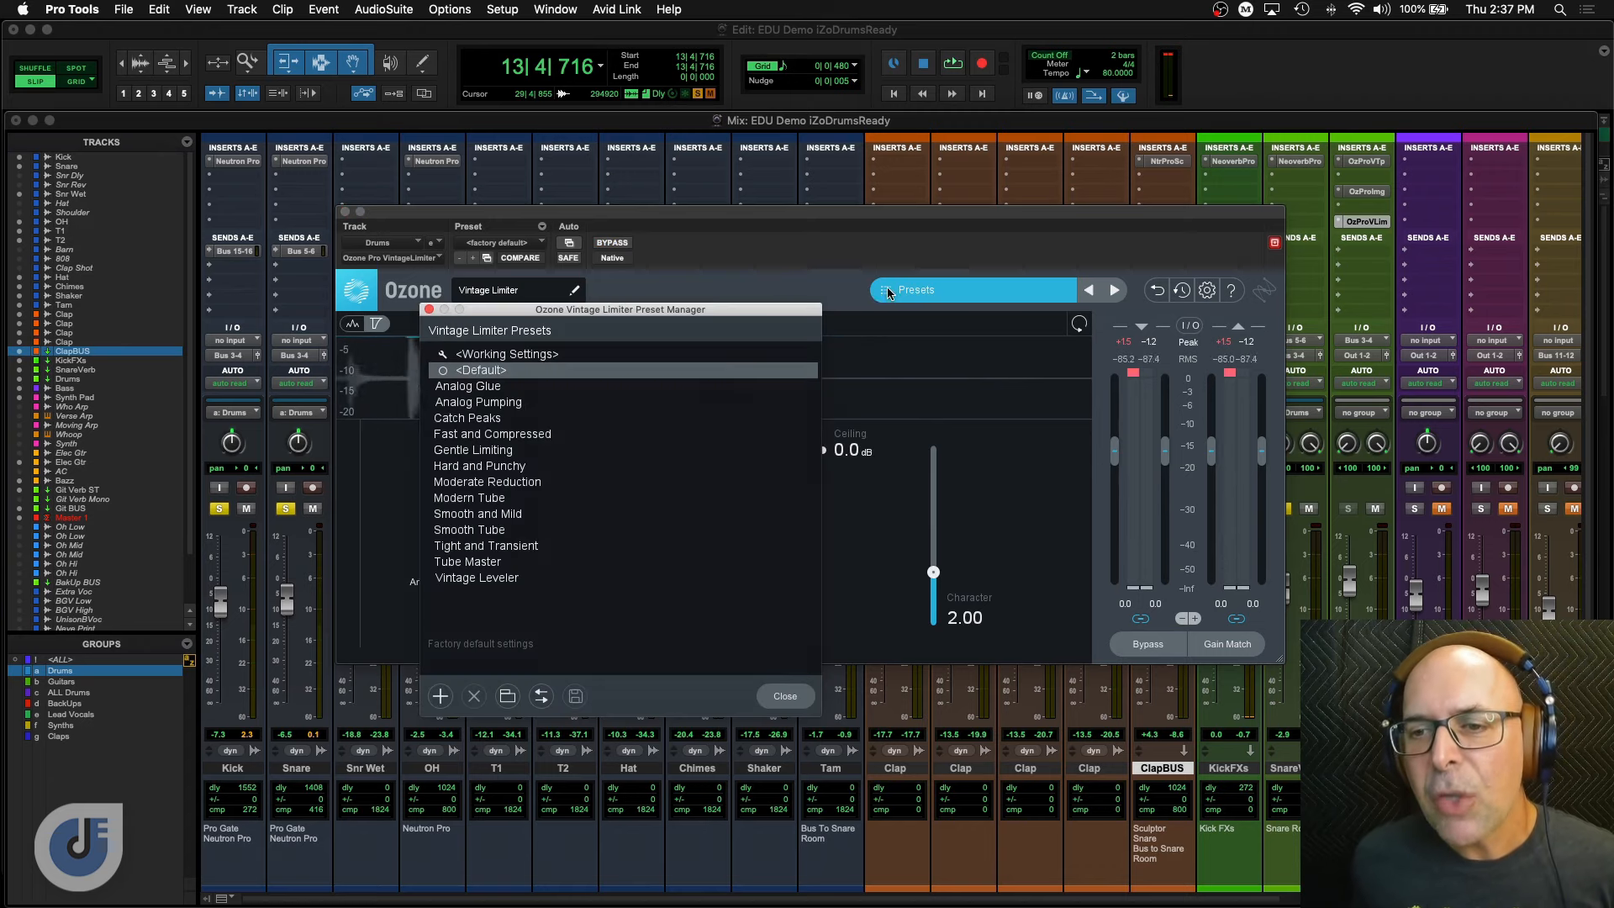
pyautogui.click(479, 386)
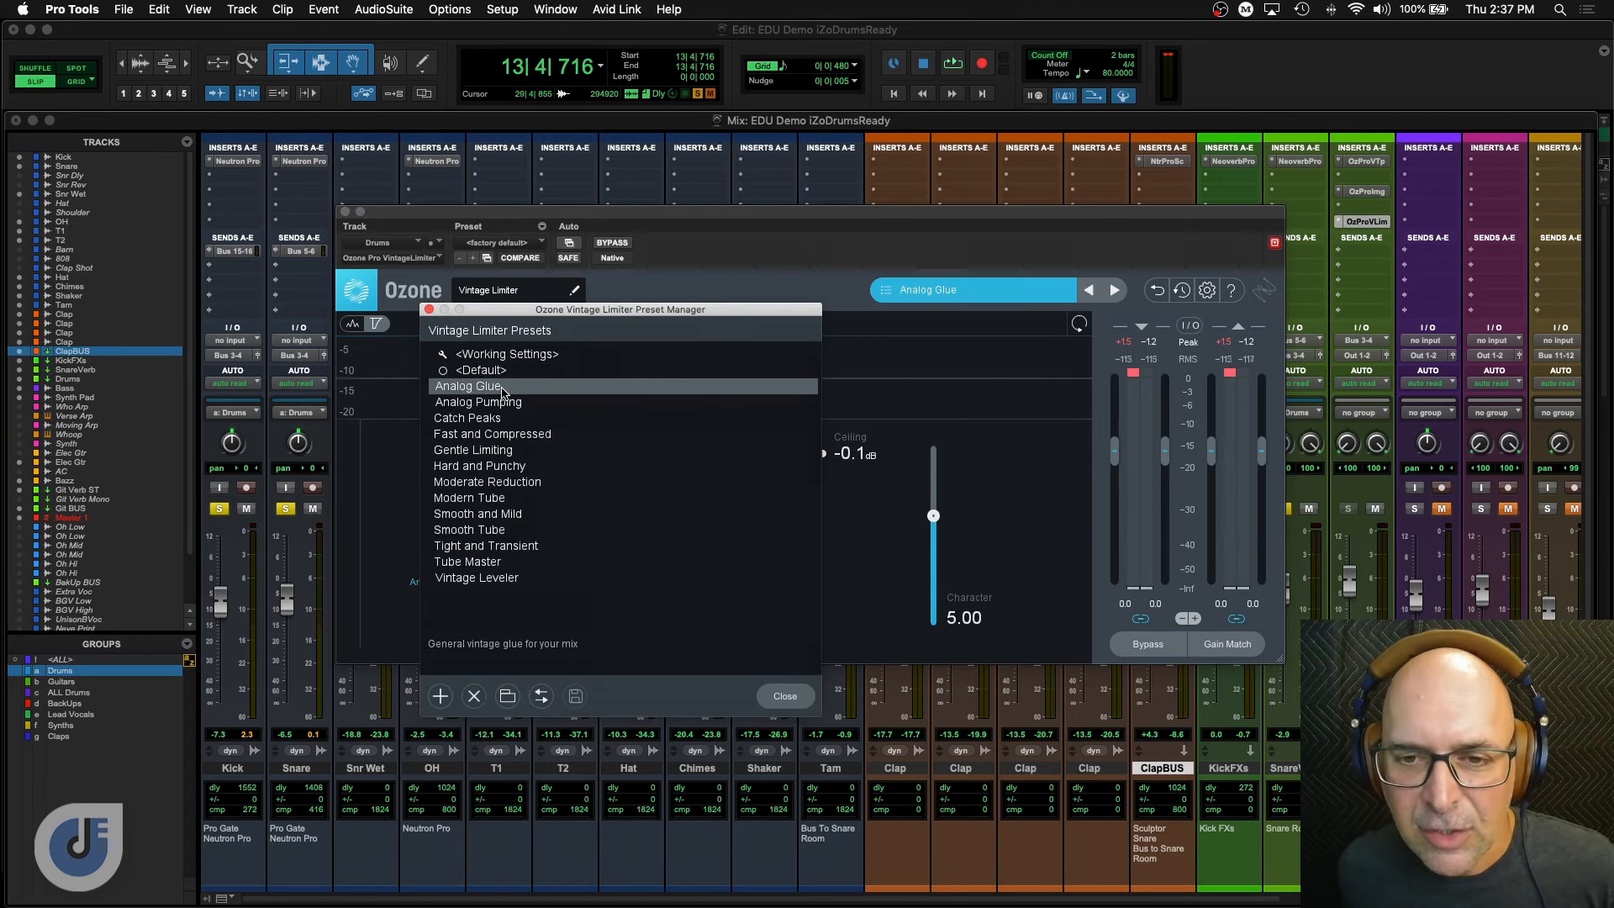
pyautogui.click(643, 277)
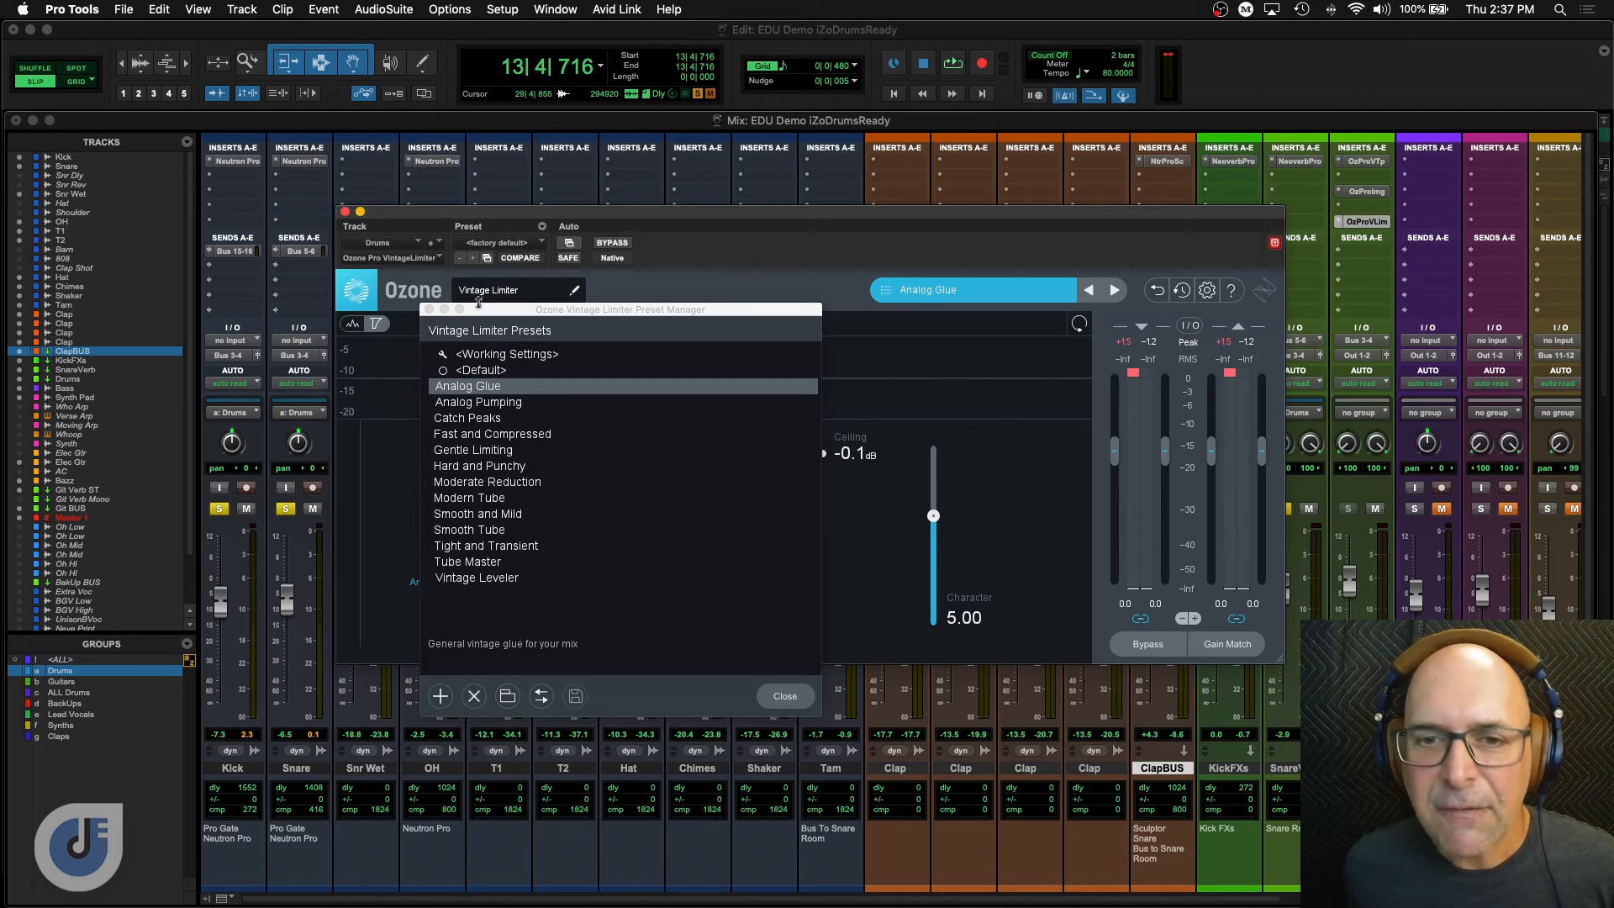
pyautogui.click(428, 310)
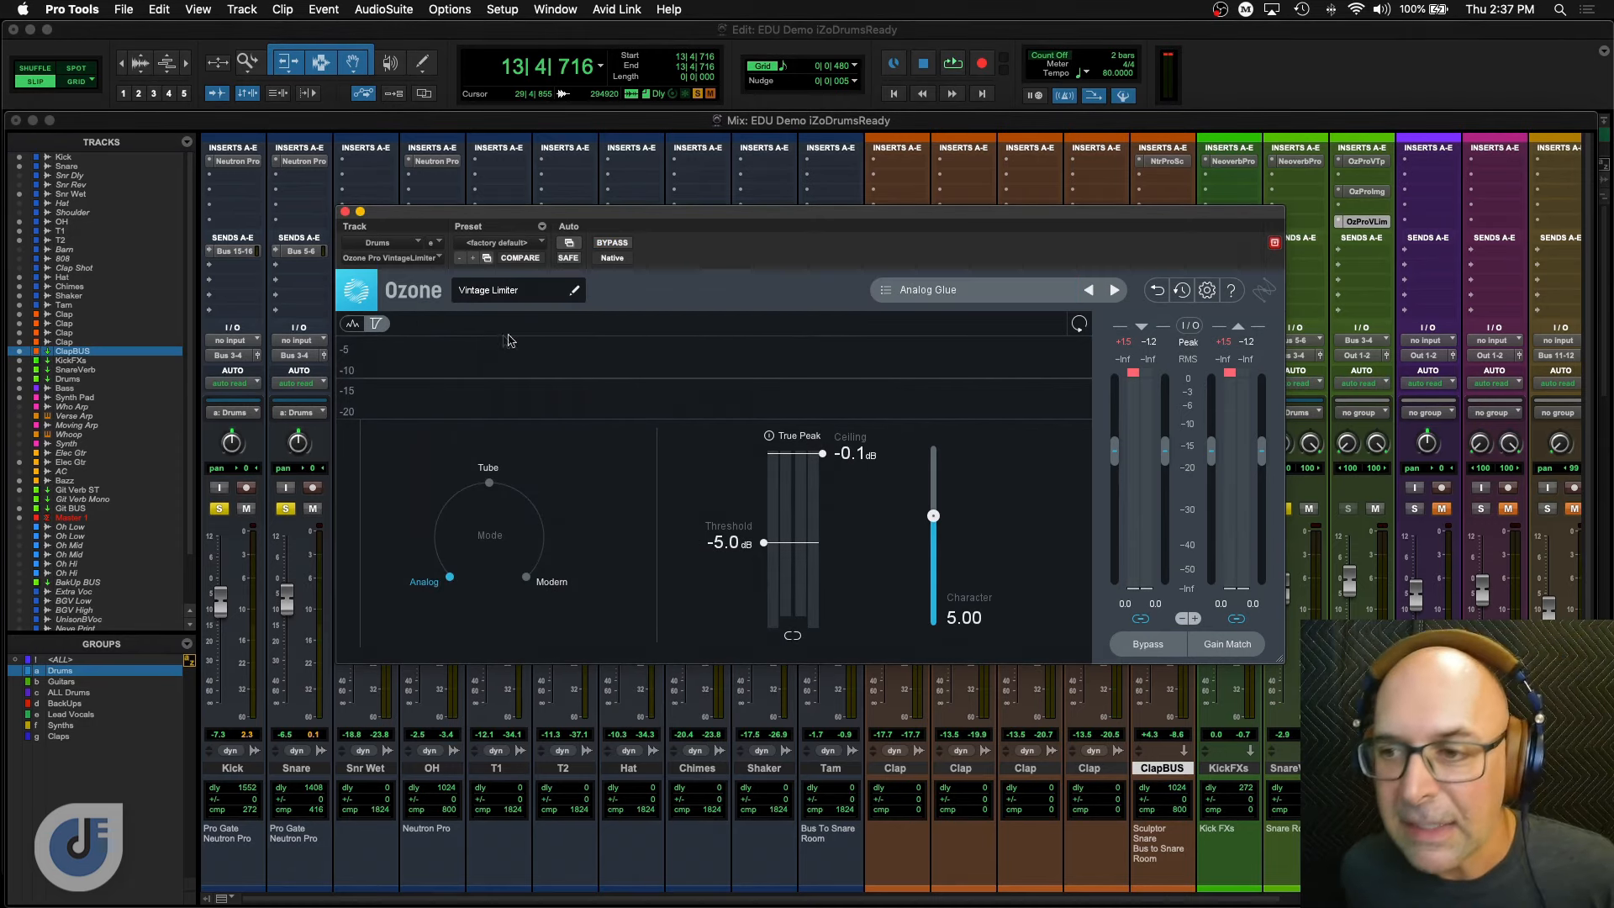
# Compare the drums with the Analog Glue limiter active and bypassed, leaving it active.
pyautogui.press('space')
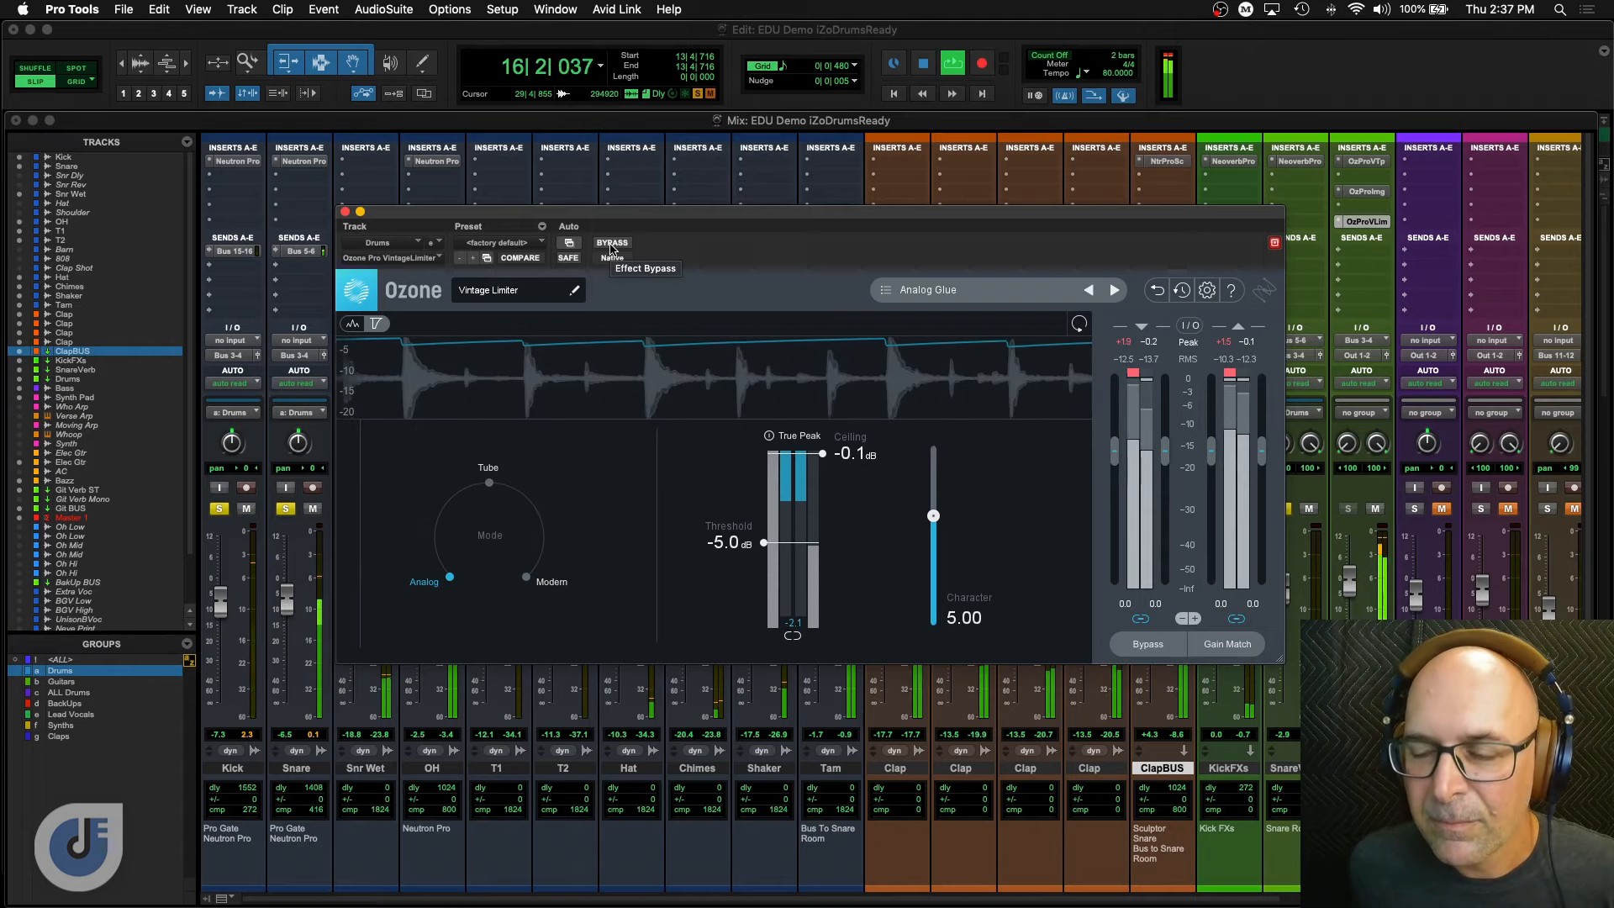
pyautogui.press('space')
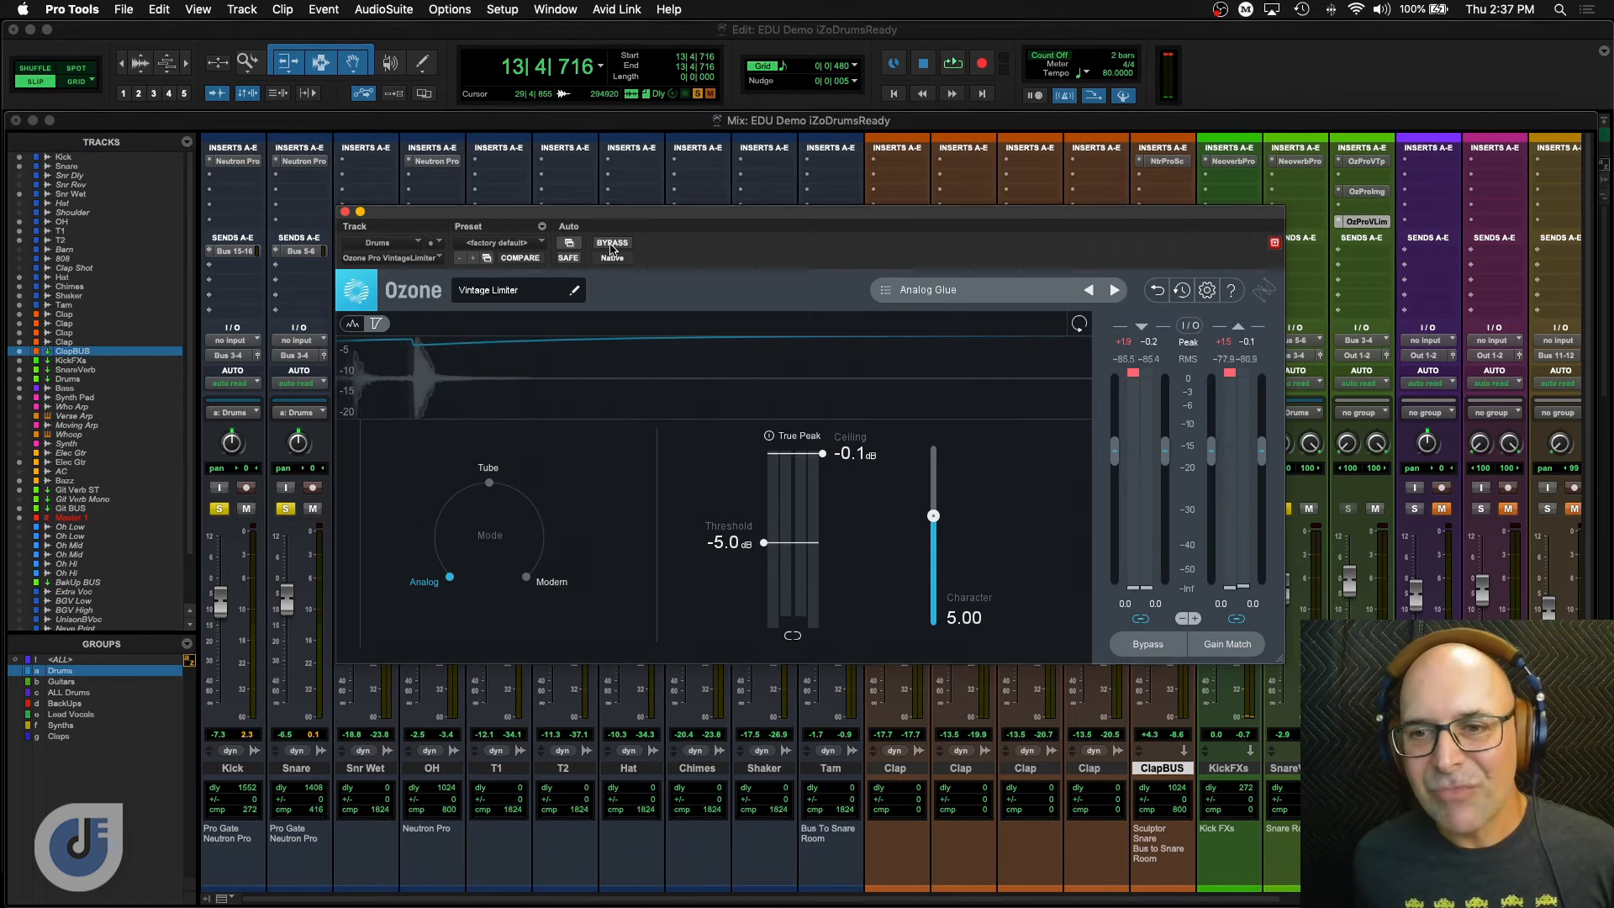
pyautogui.click(611, 244)
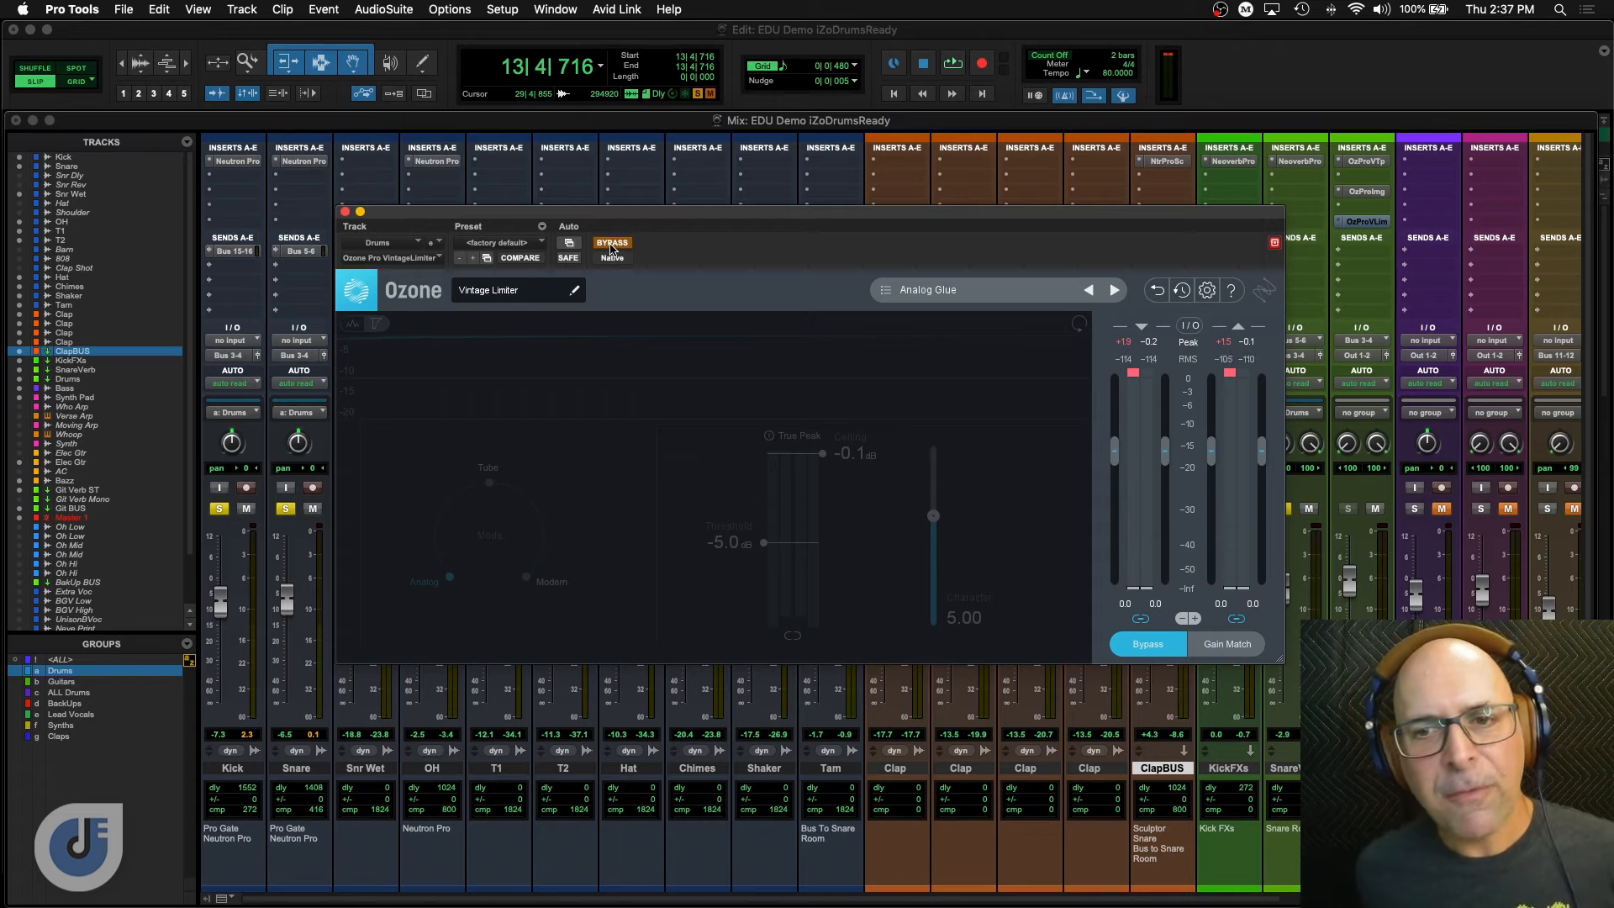
pyautogui.press('space')
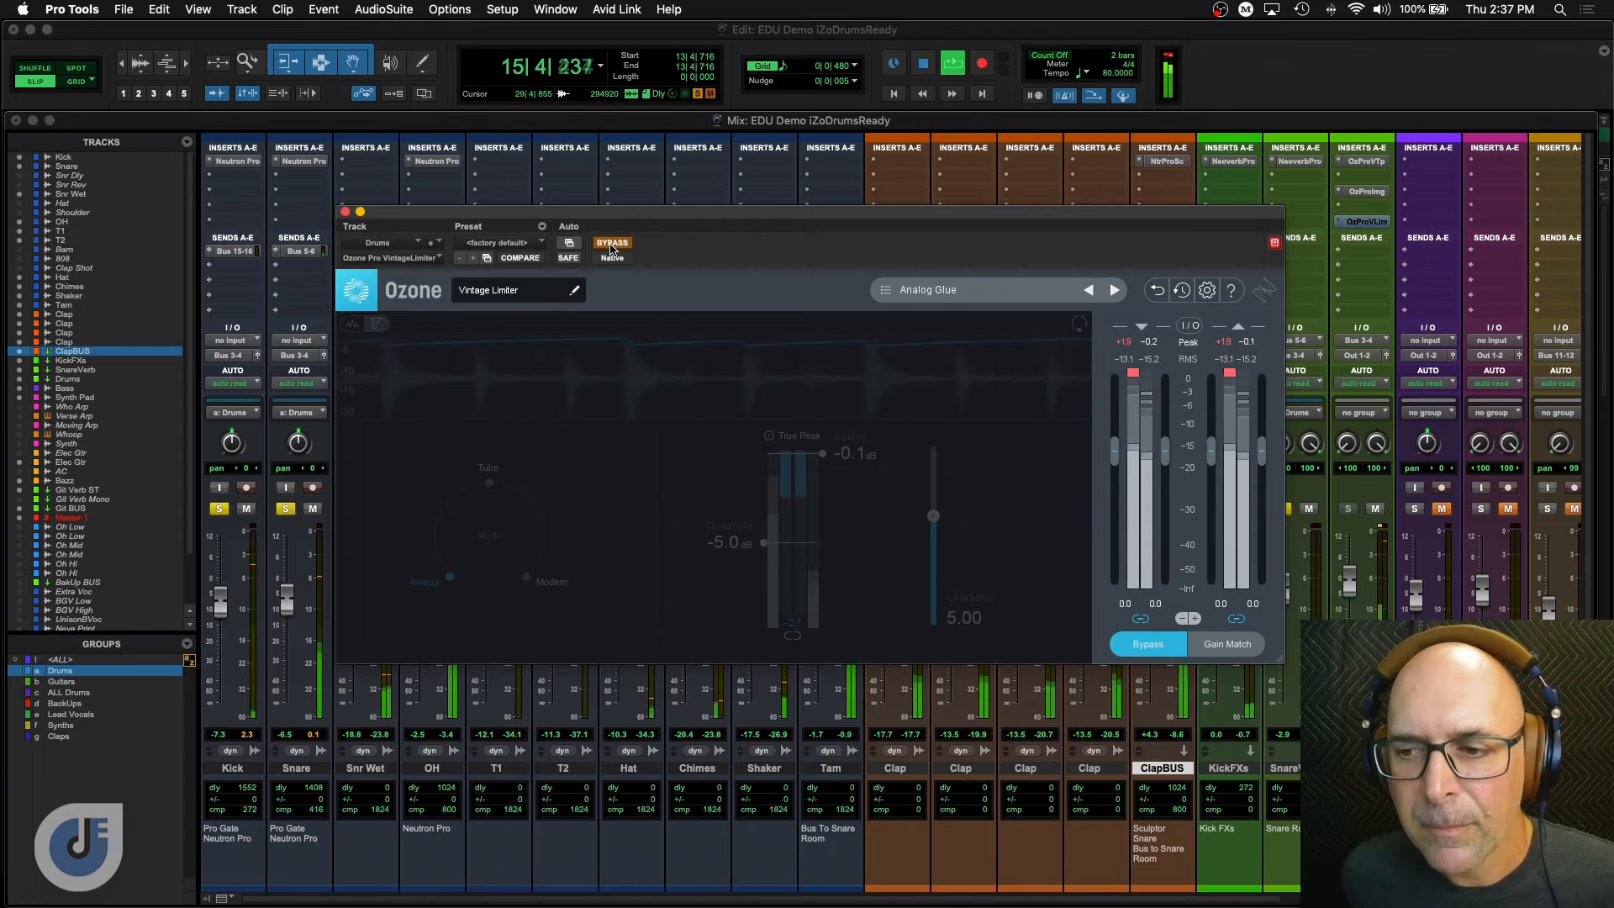
pyautogui.press('space')
pyautogui.click(611, 243)
pyautogui.press('space')
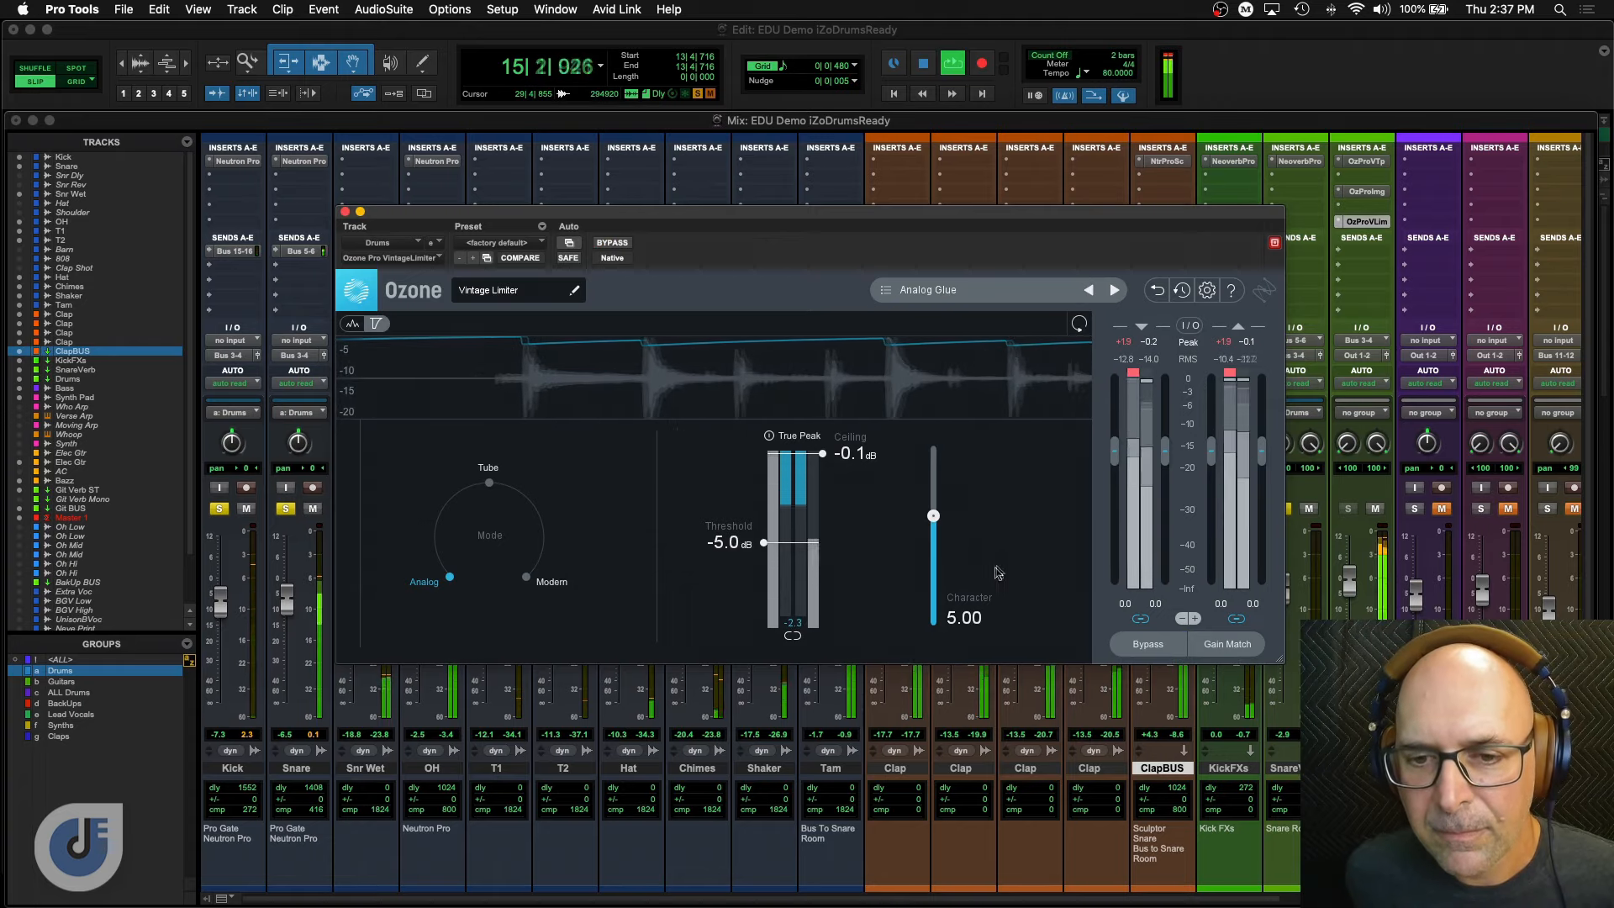
pyautogui.press('space')
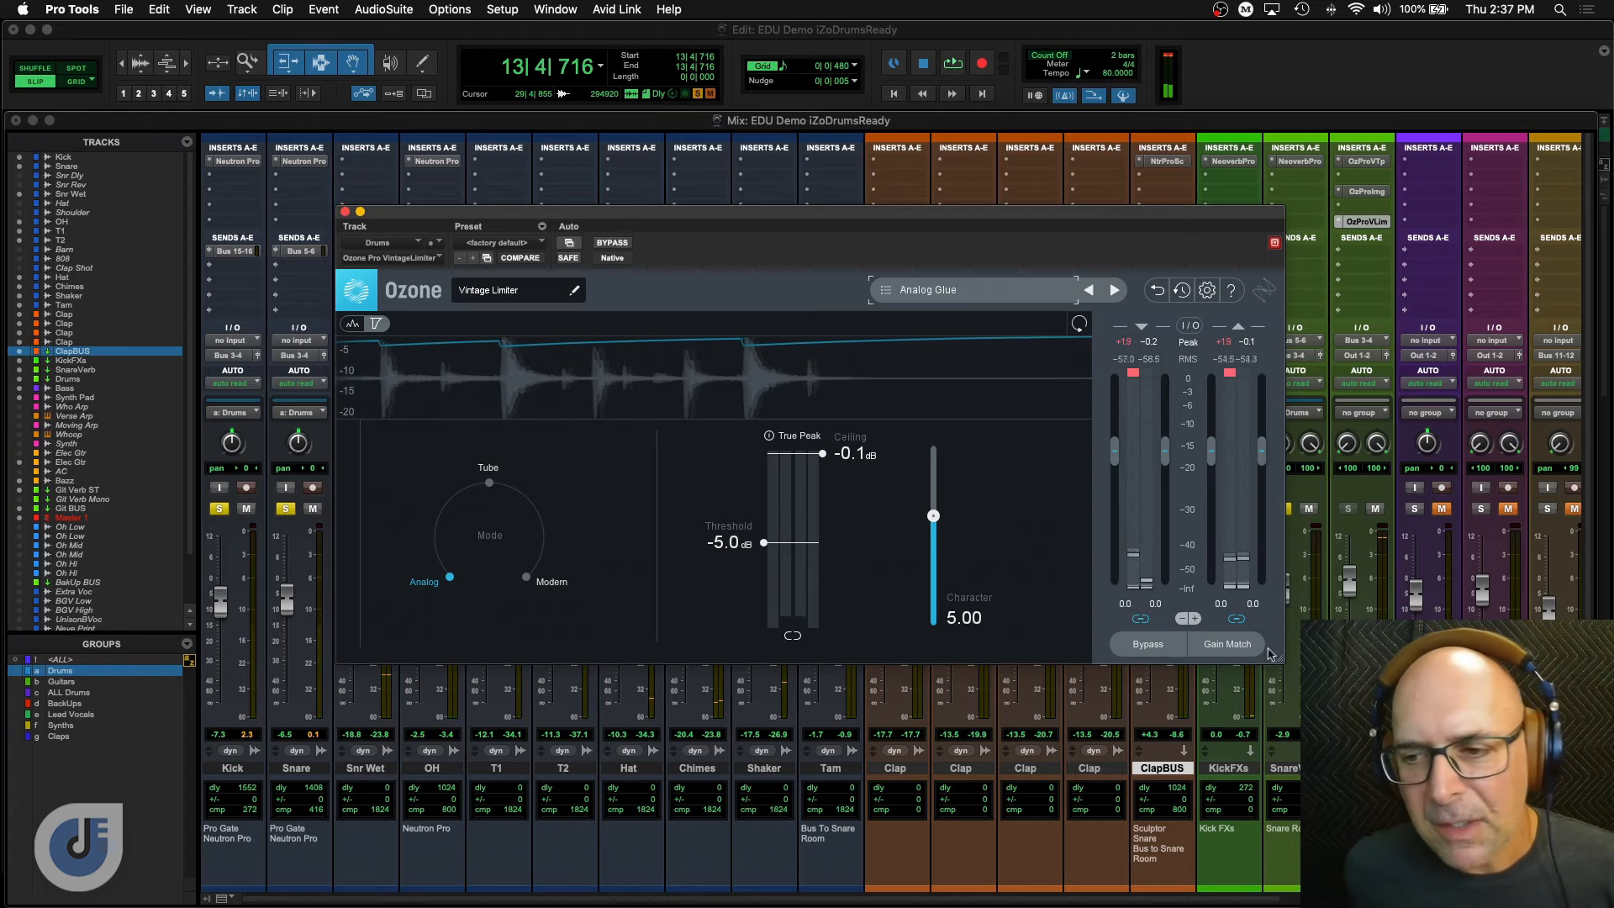
# Enable the Vintage Limiter's Gain Match and compare the limited and bypassed drums during playback.
pyautogui.click(1236, 644)
pyautogui.press('space')
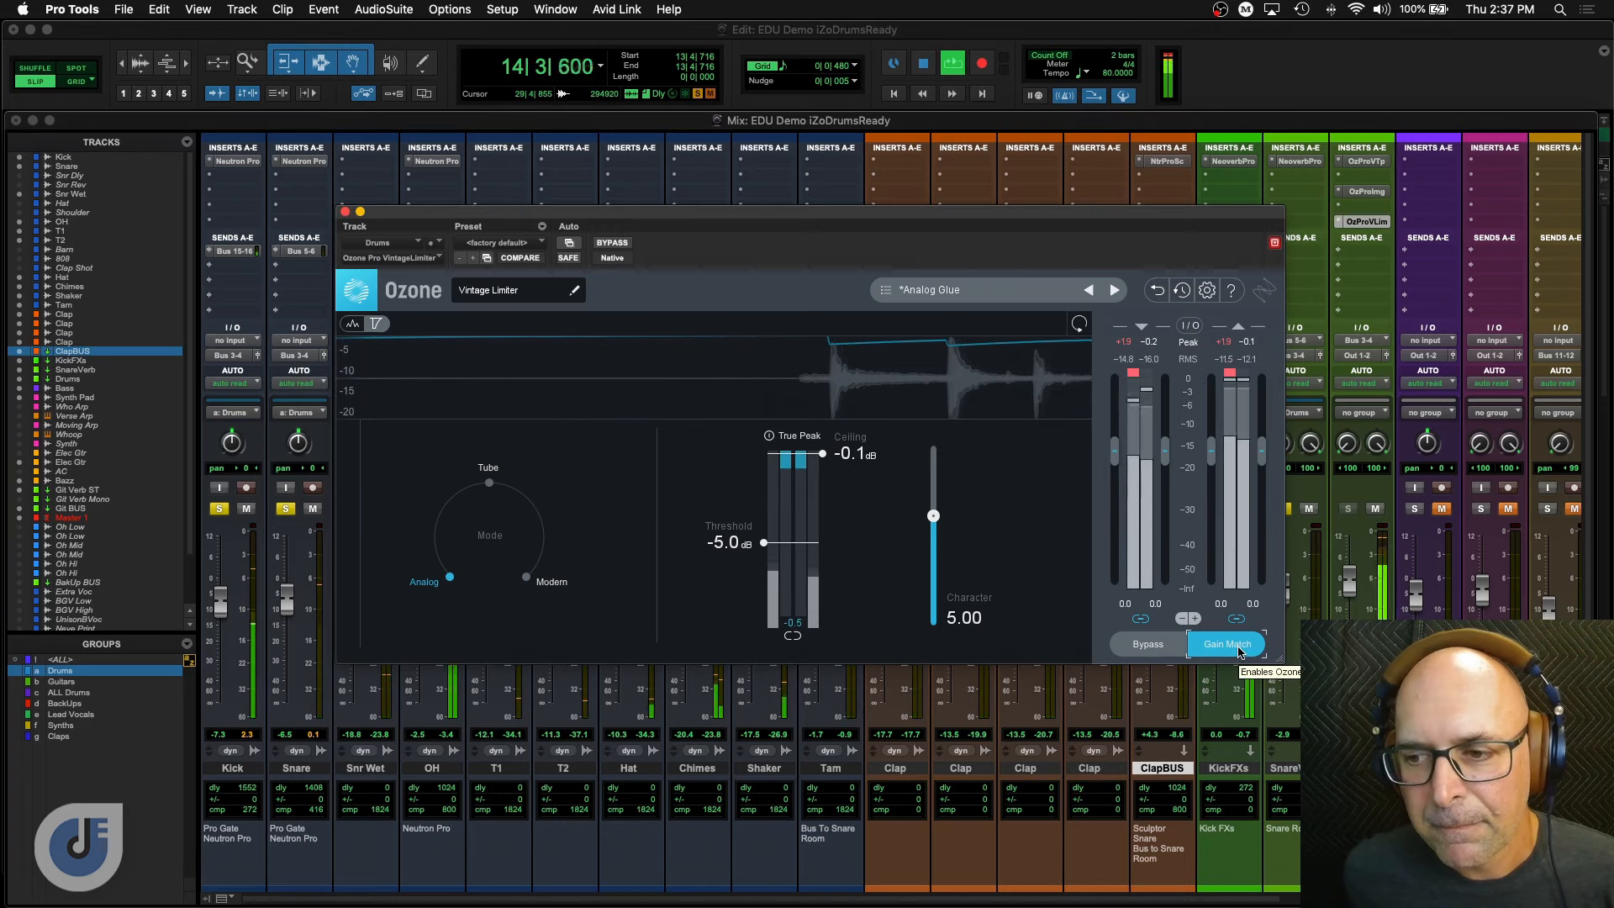
pyautogui.click(607, 244)
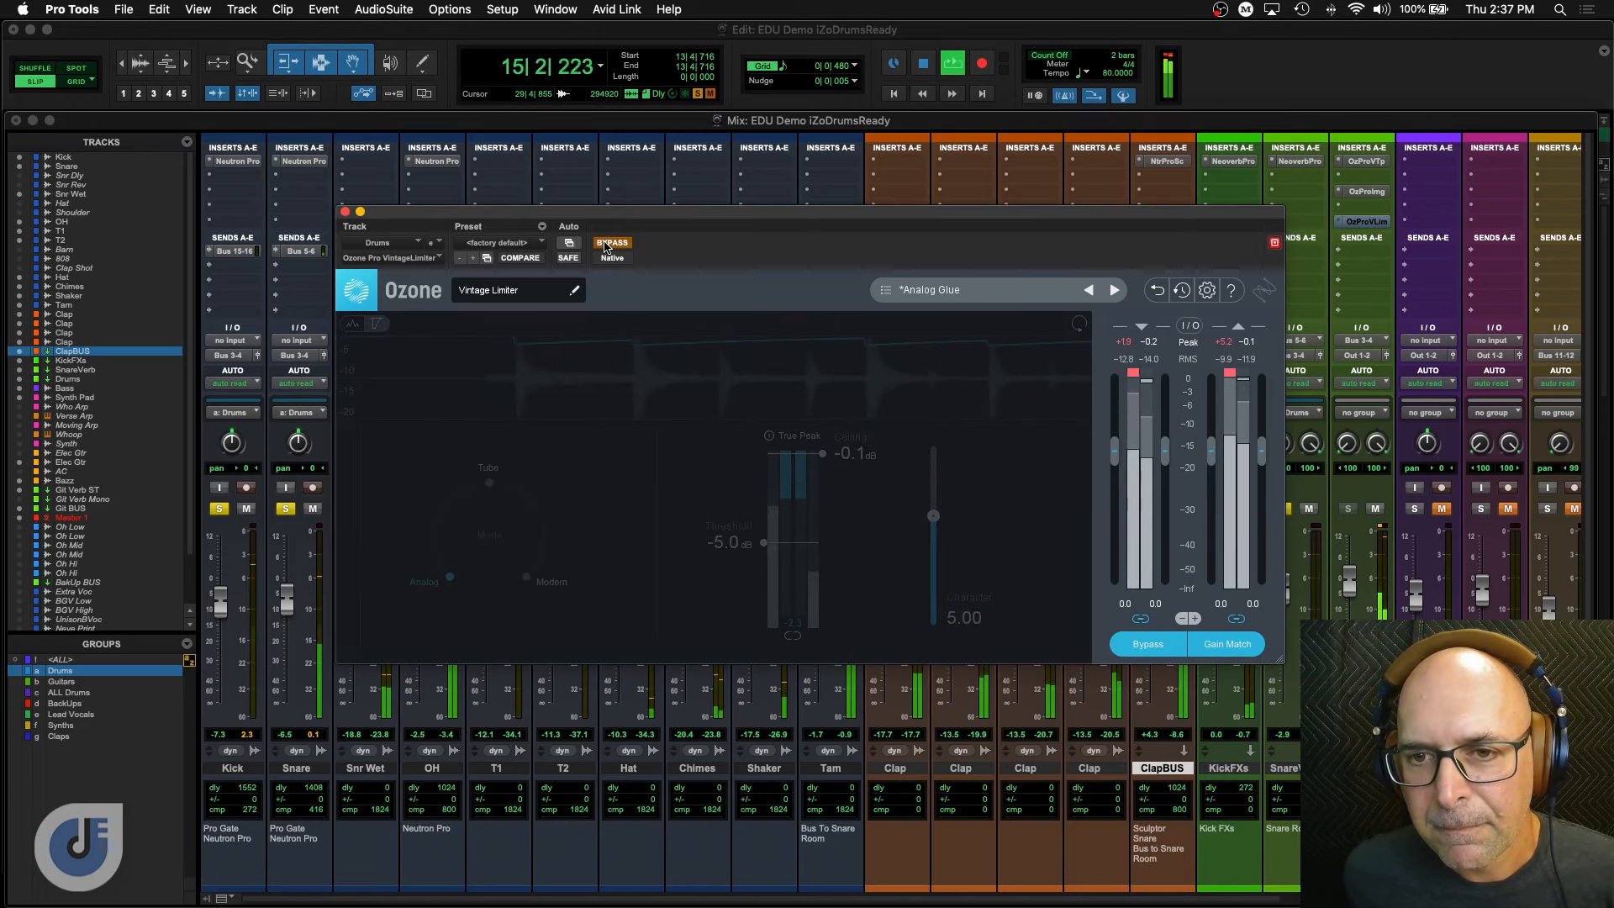
pyautogui.click(605, 244)
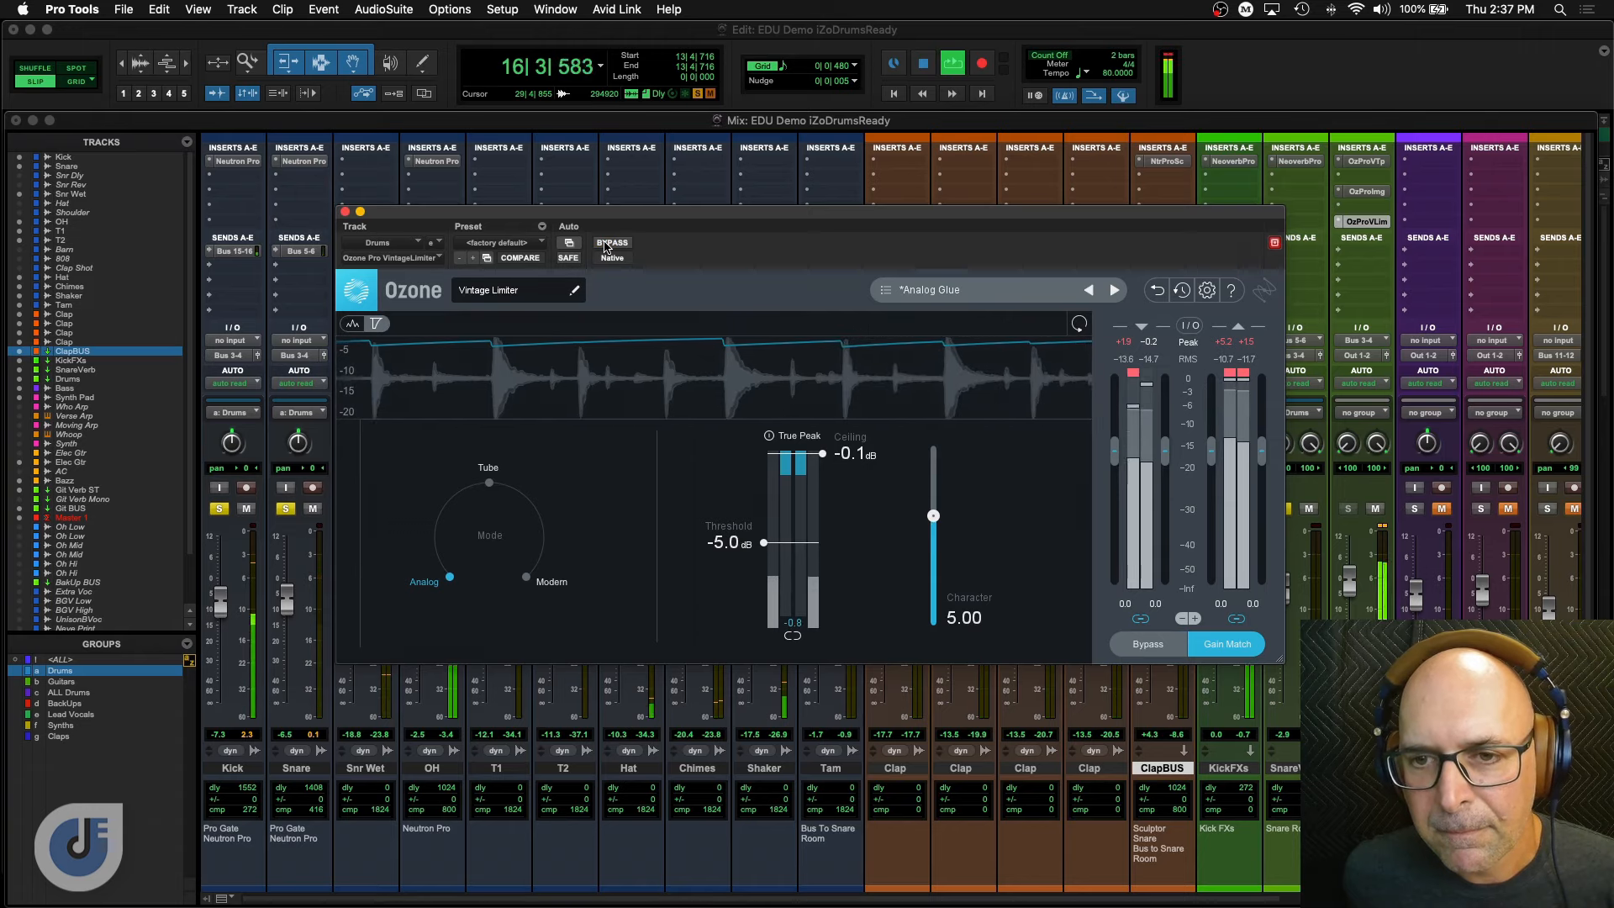
pyautogui.click(605, 244)
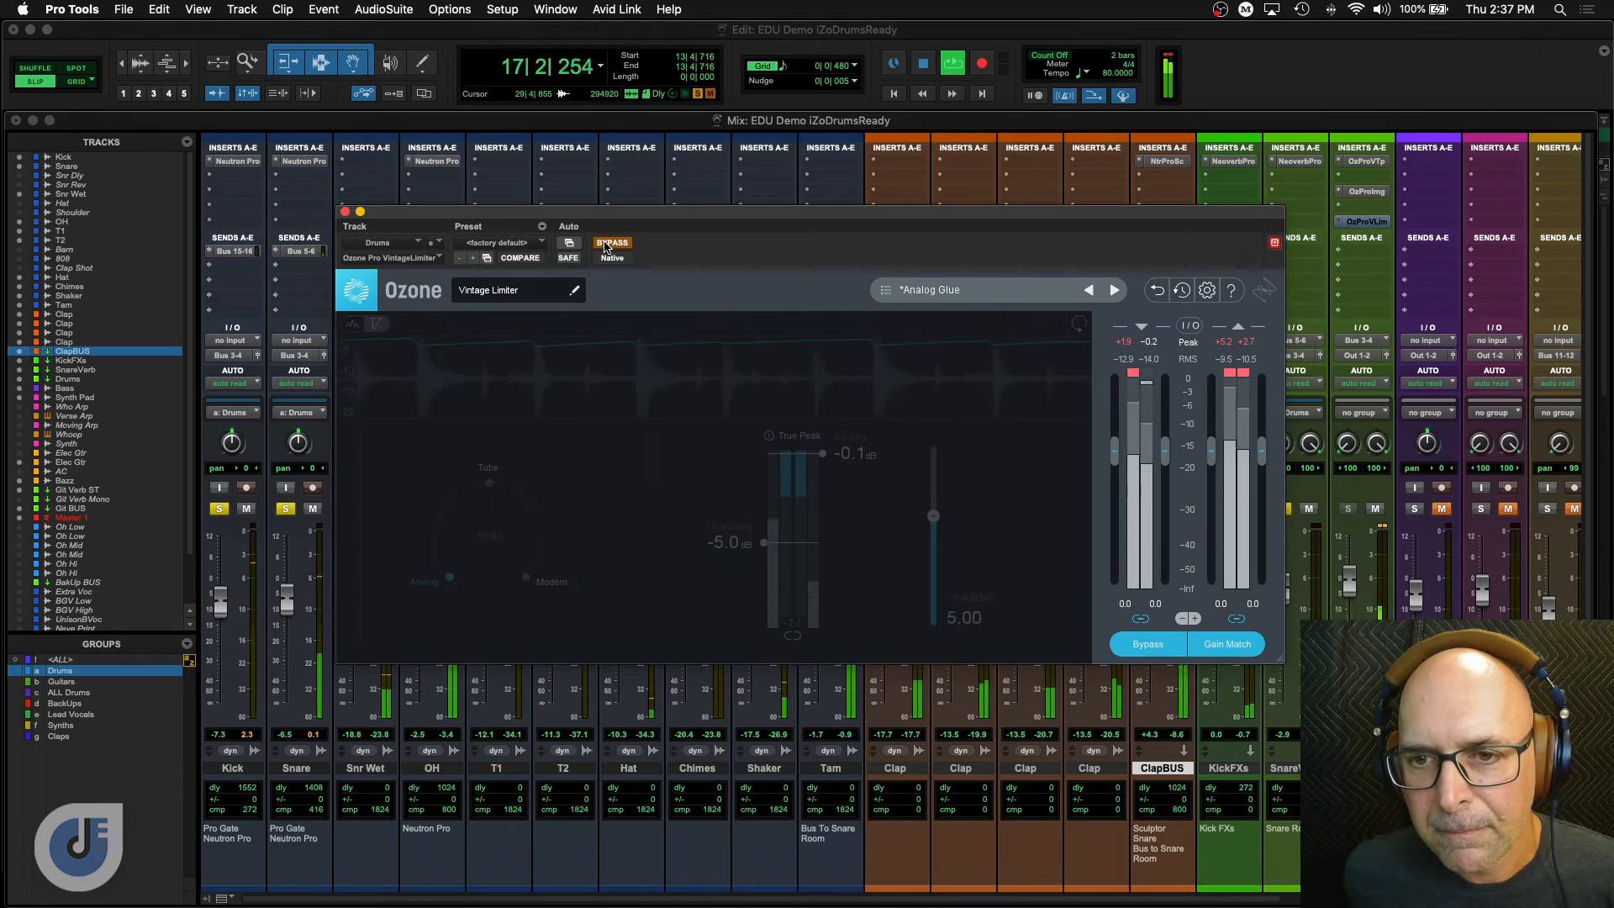
pyautogui.click(606, 244)
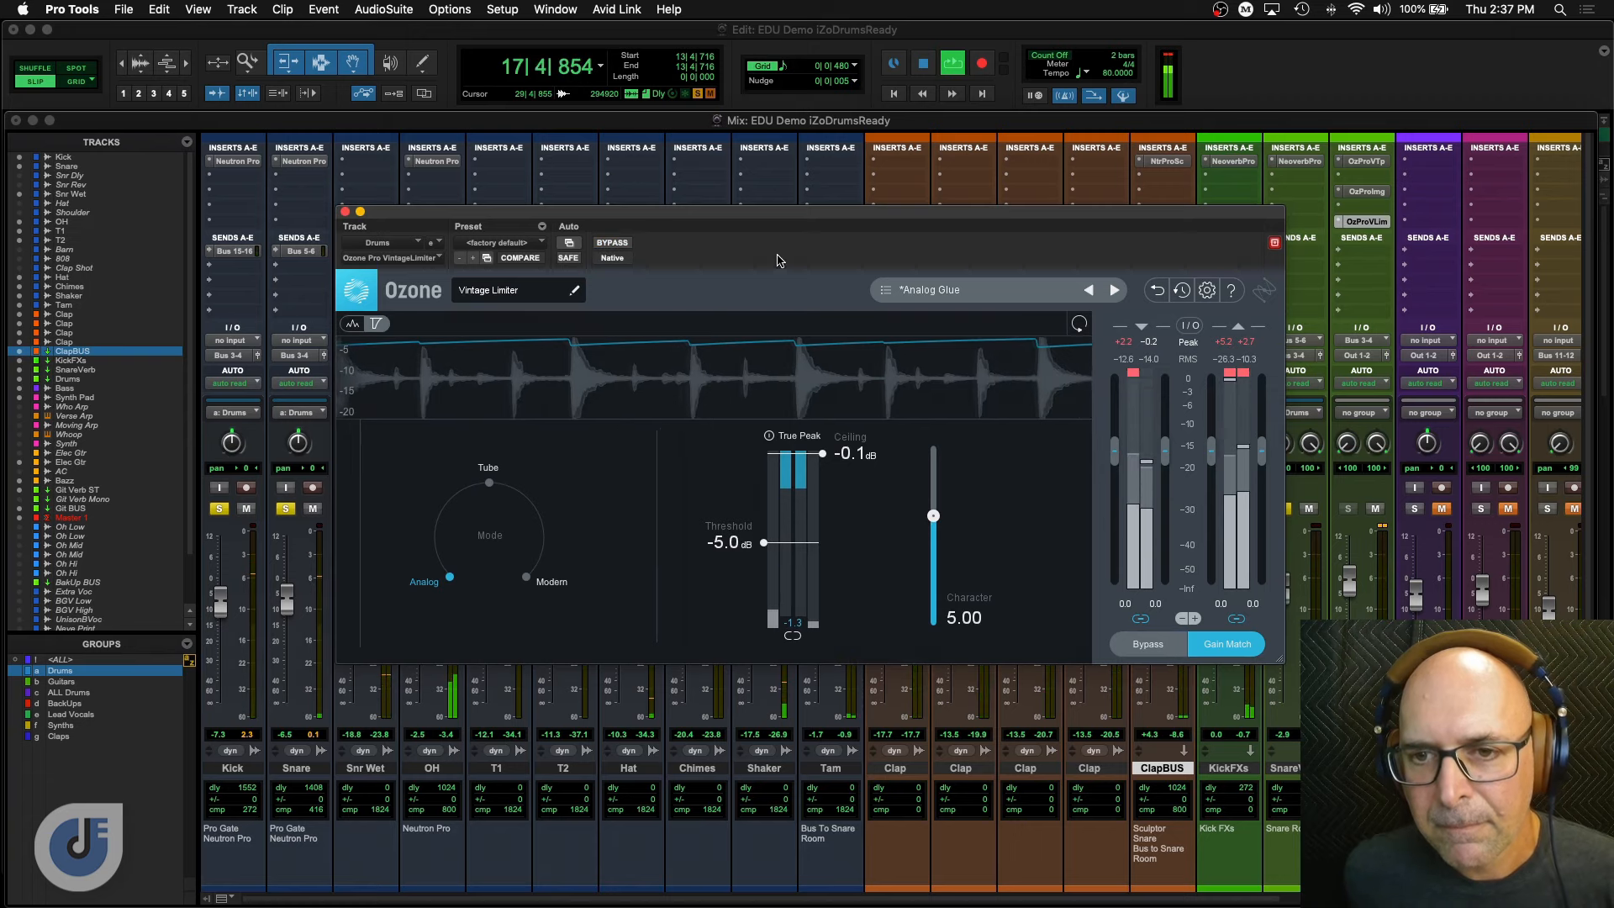
# Turn off the Vintage Limiter's Gain Match and listen to the drums with the Analog Glue preset.
pyautogui.press('space')
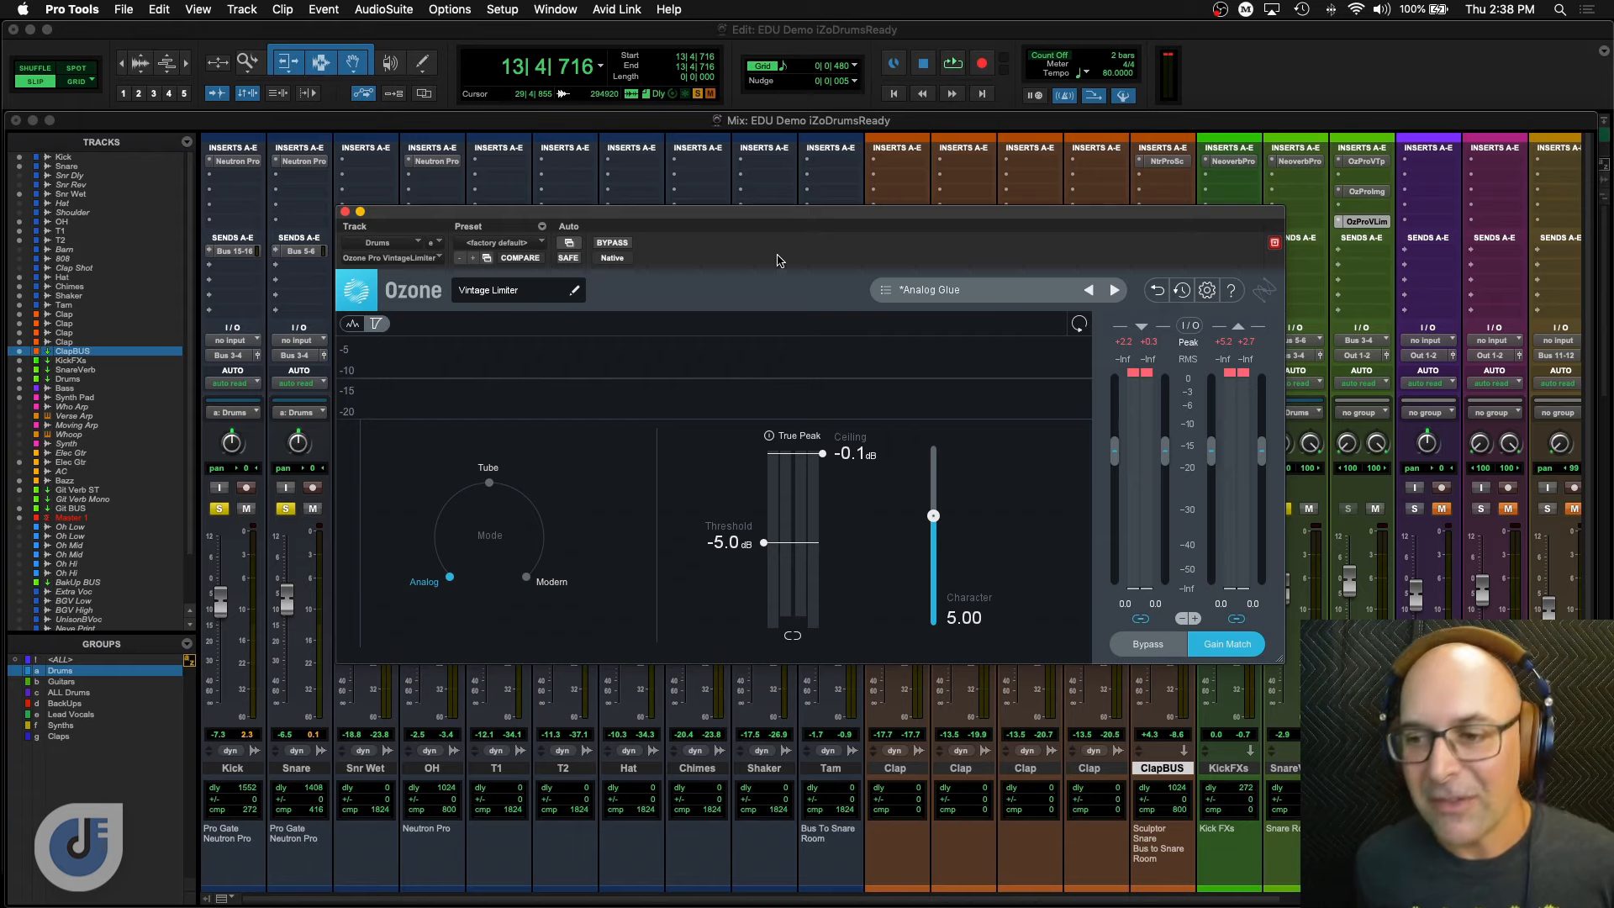
pyautogui.click(1250, 654)
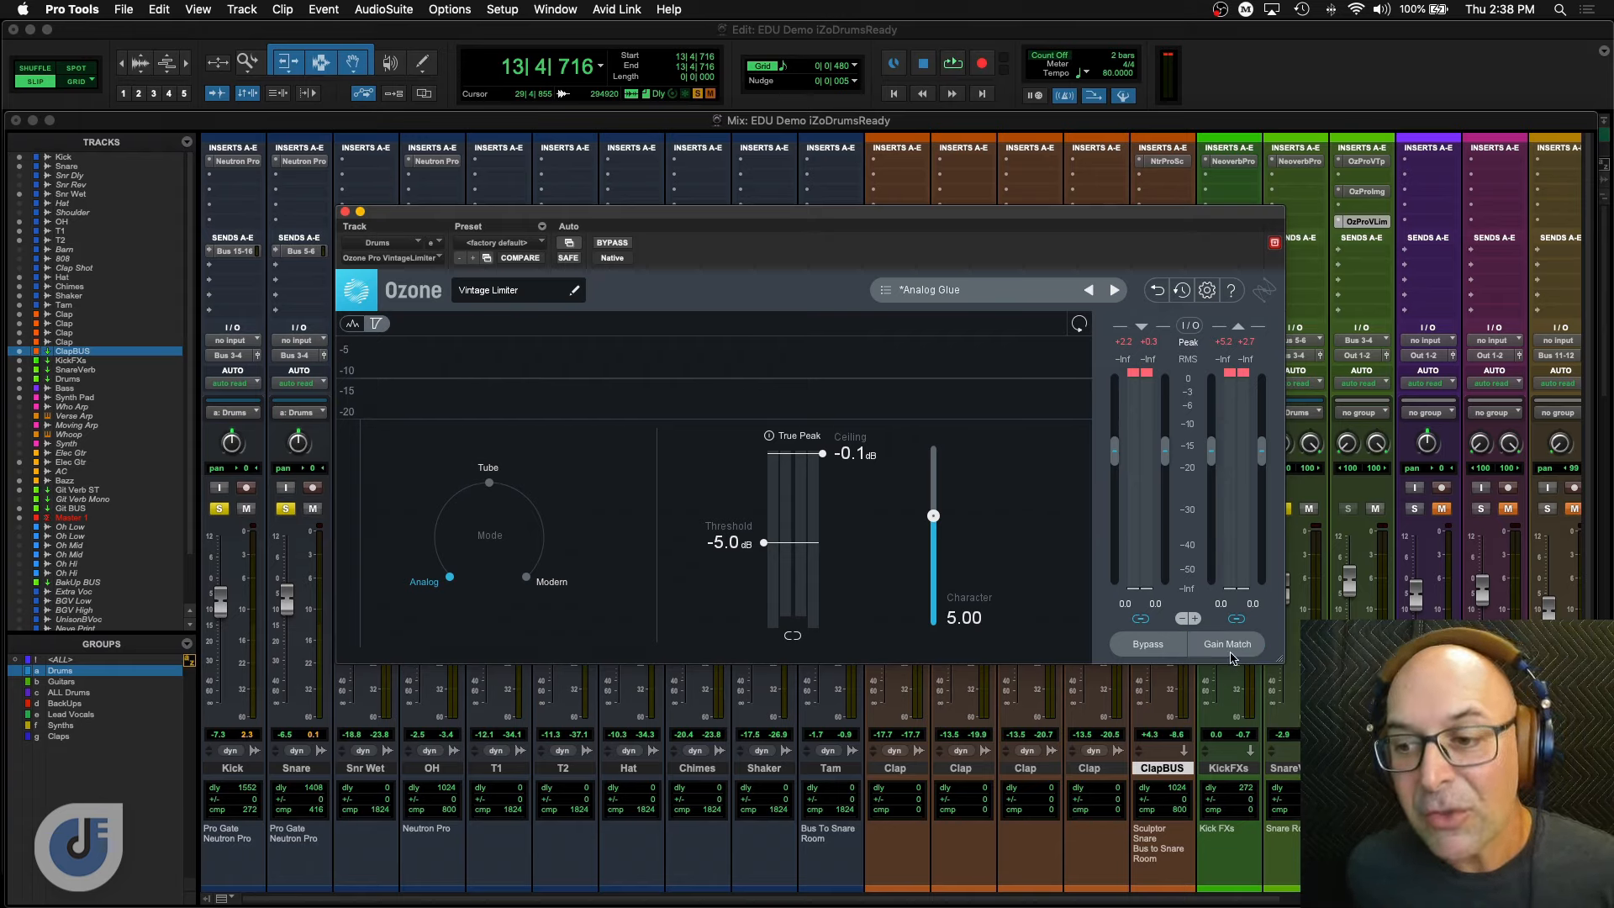
pyautogui.click(1232, 659)
pyautogui.click(1232, 654)
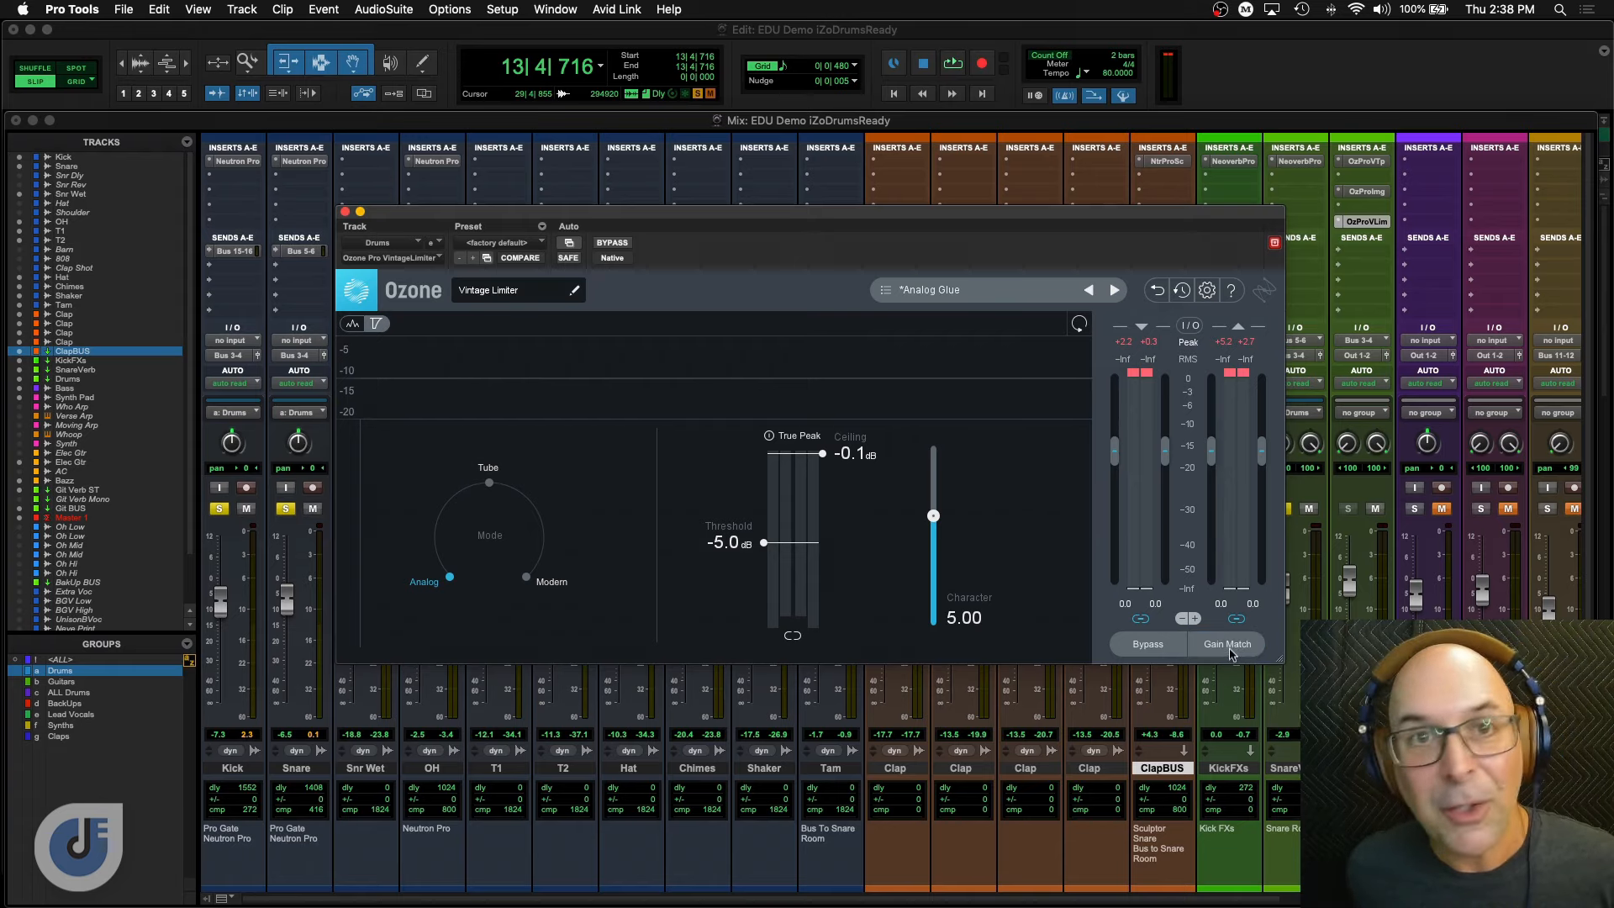
pyautogui.press('space')
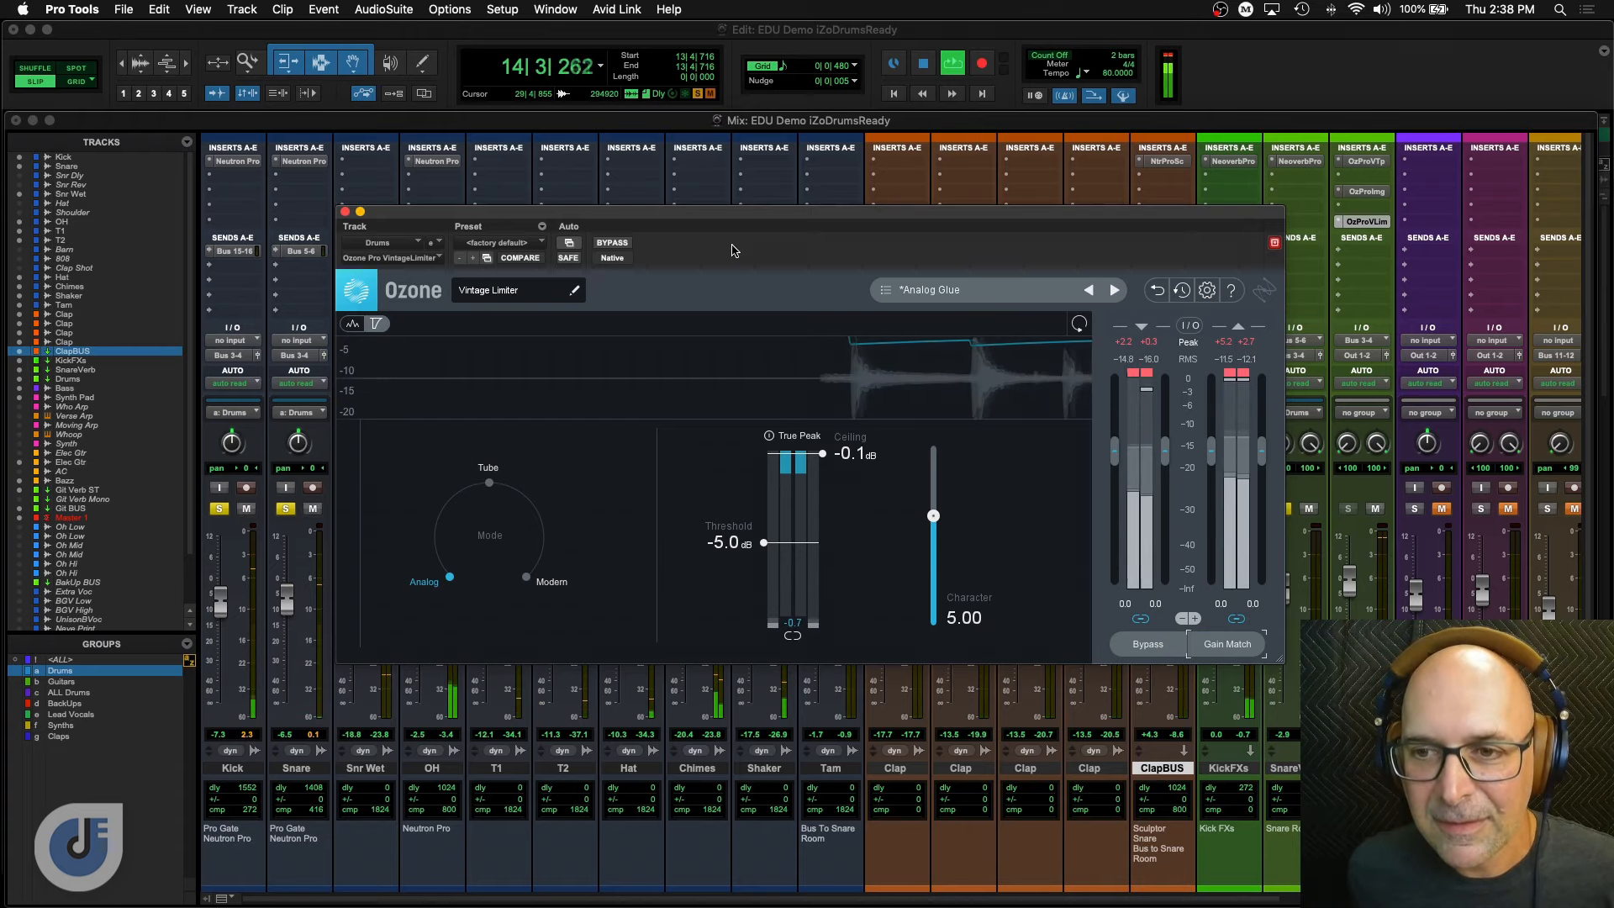
pyautogui.press('space')
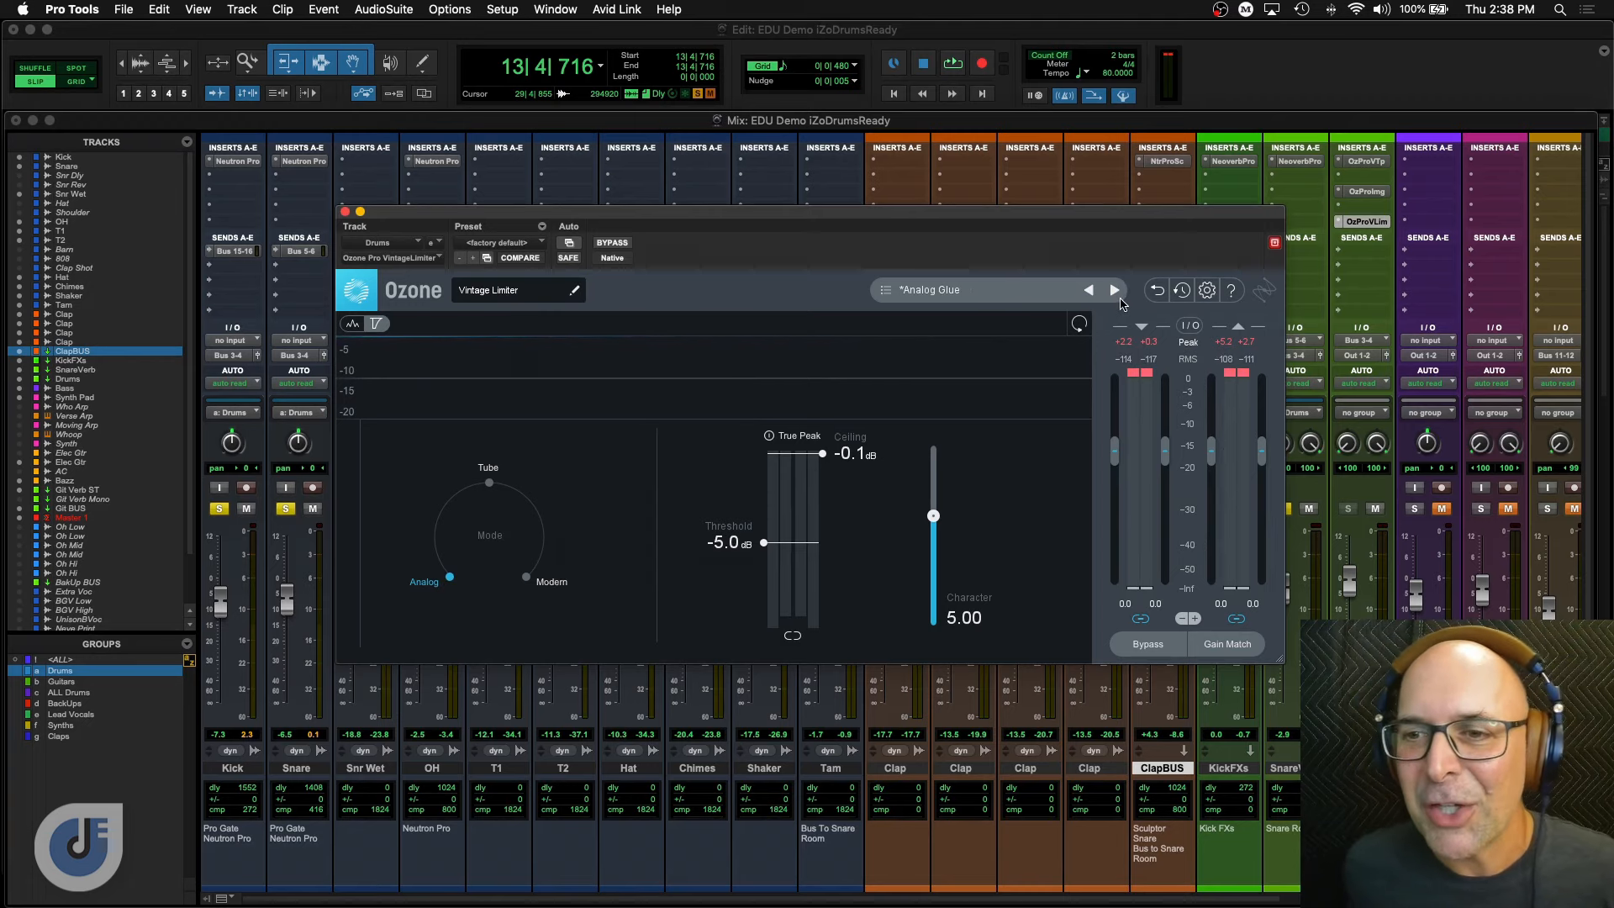
# Audition the Vintage Limiter's Catch Peaks and Fast and Compressed presets on the drums.
pyautogui.press('space')
pyautogui.click(1114, 290)
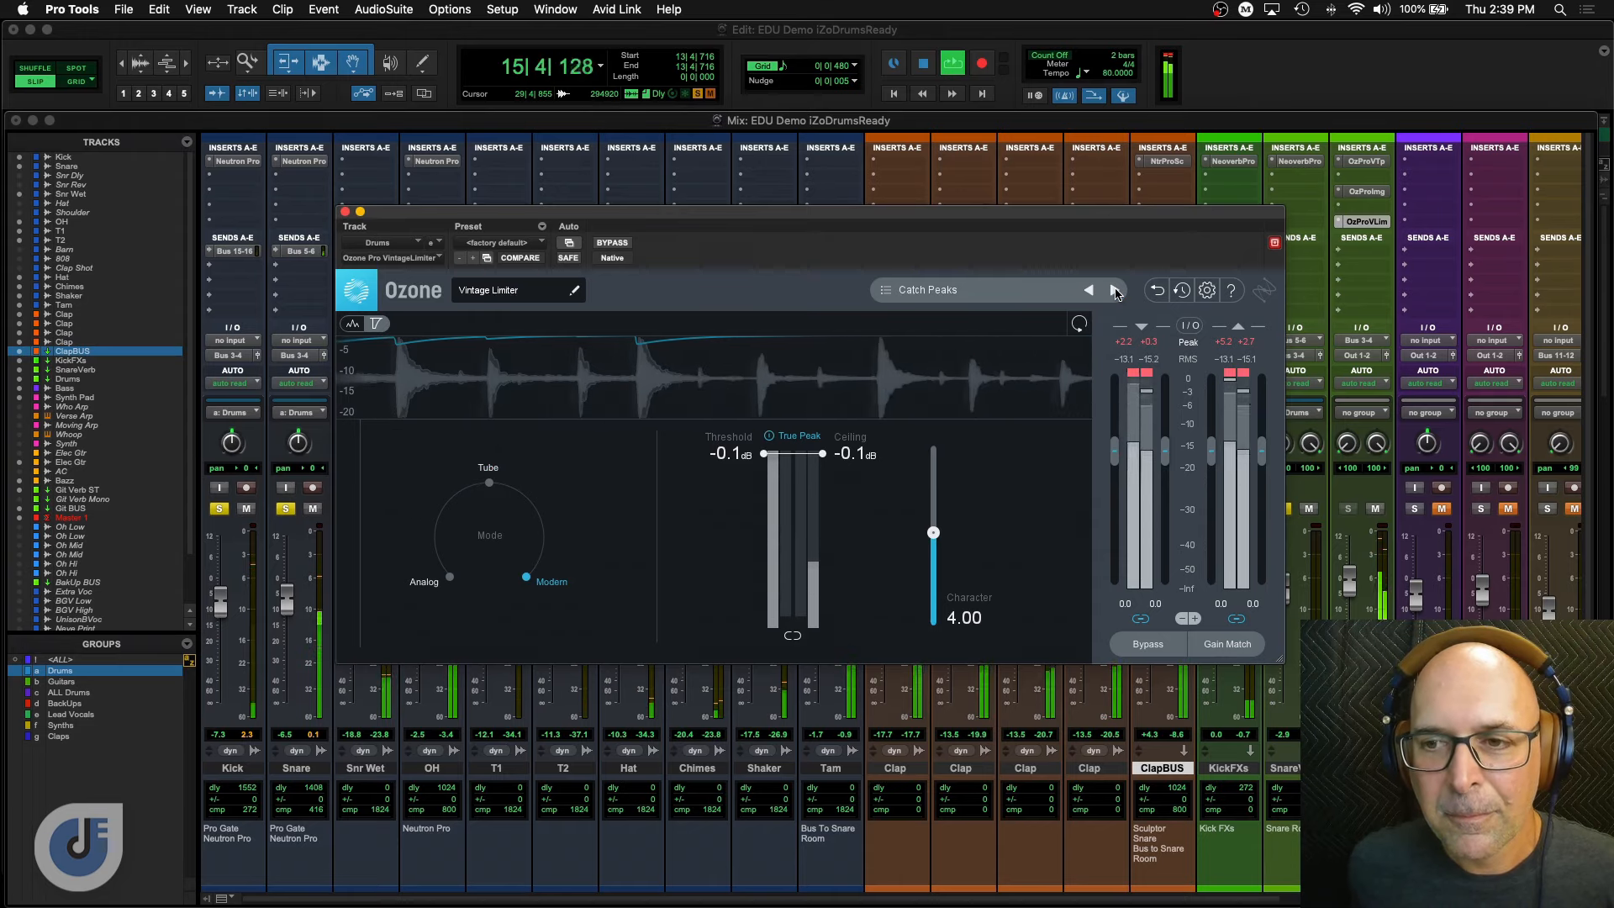
pyautogui.click(1114, 290)
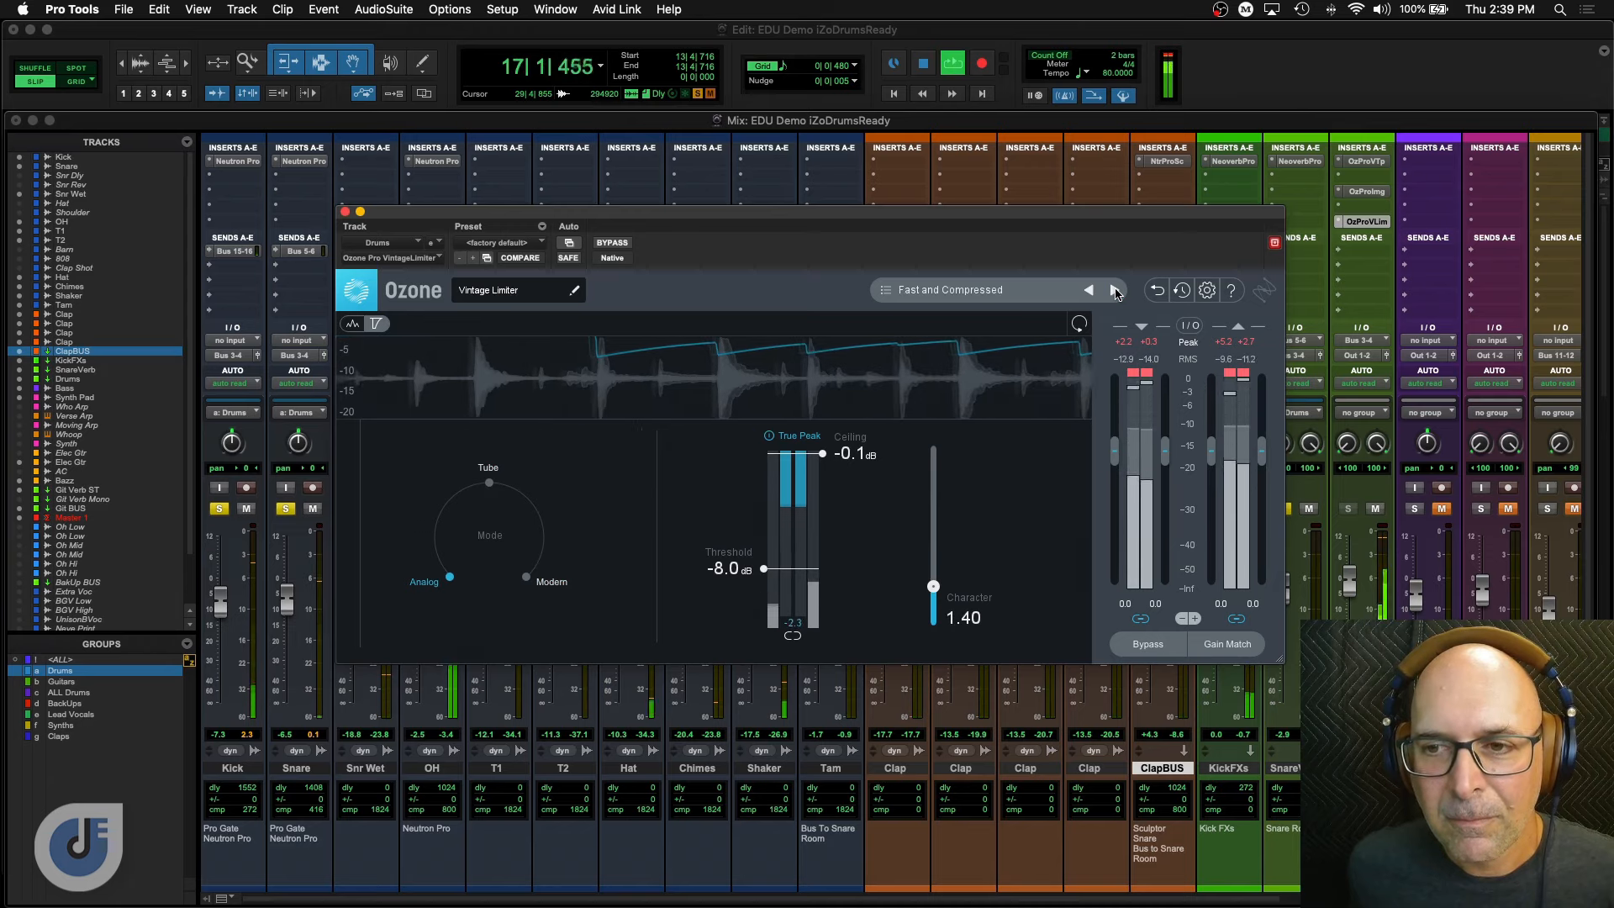
pyautogui.press('space')
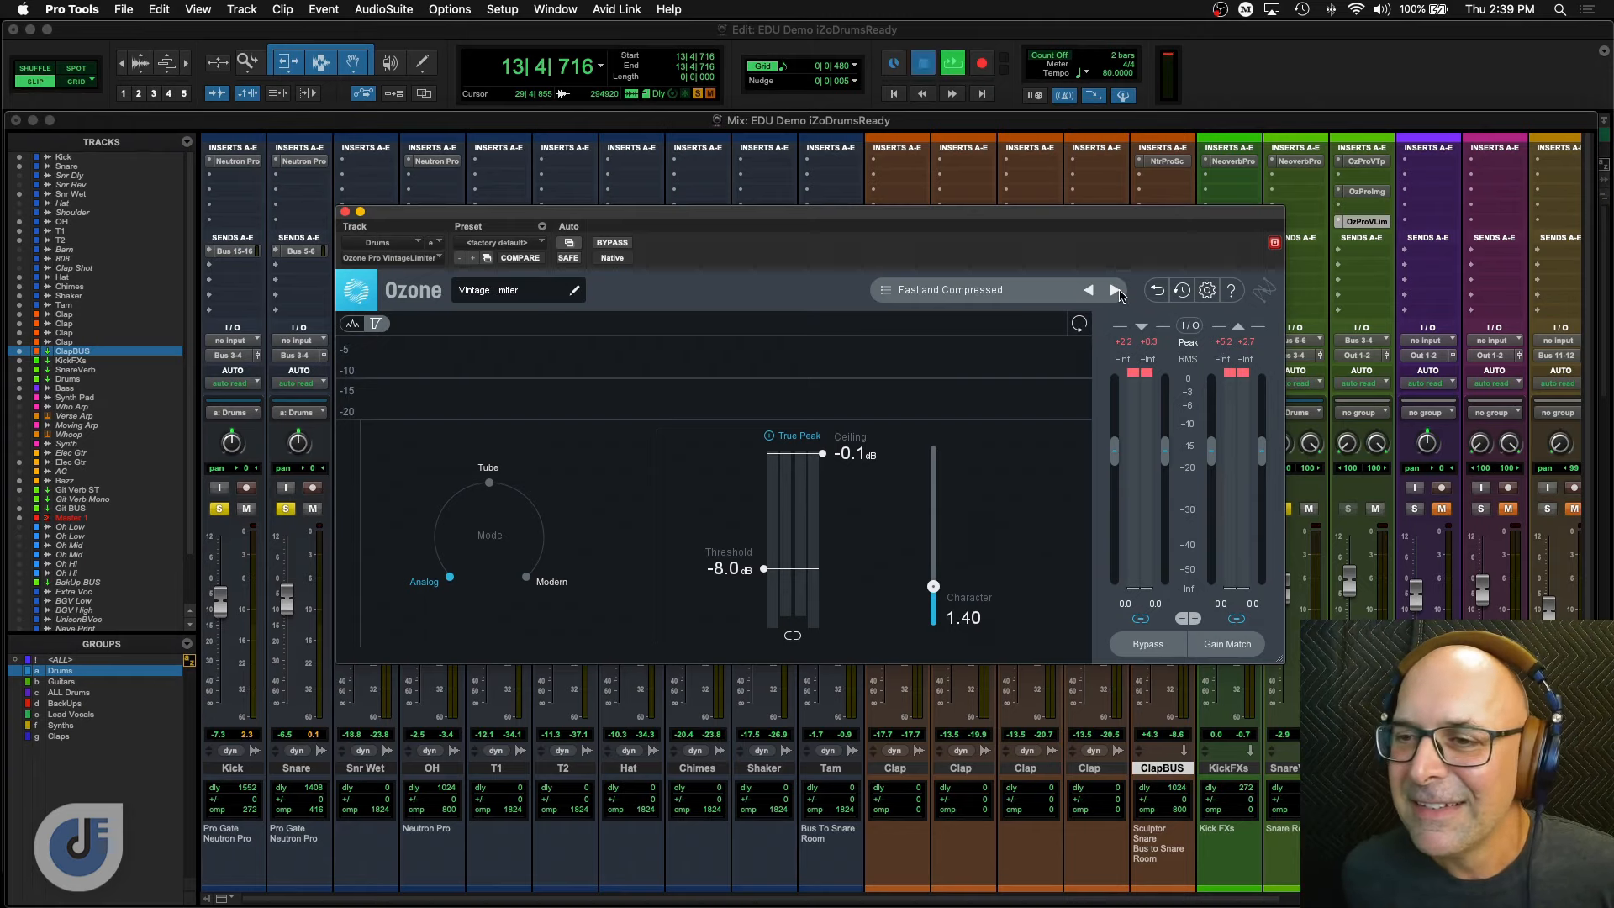
pyautogui.press('space')
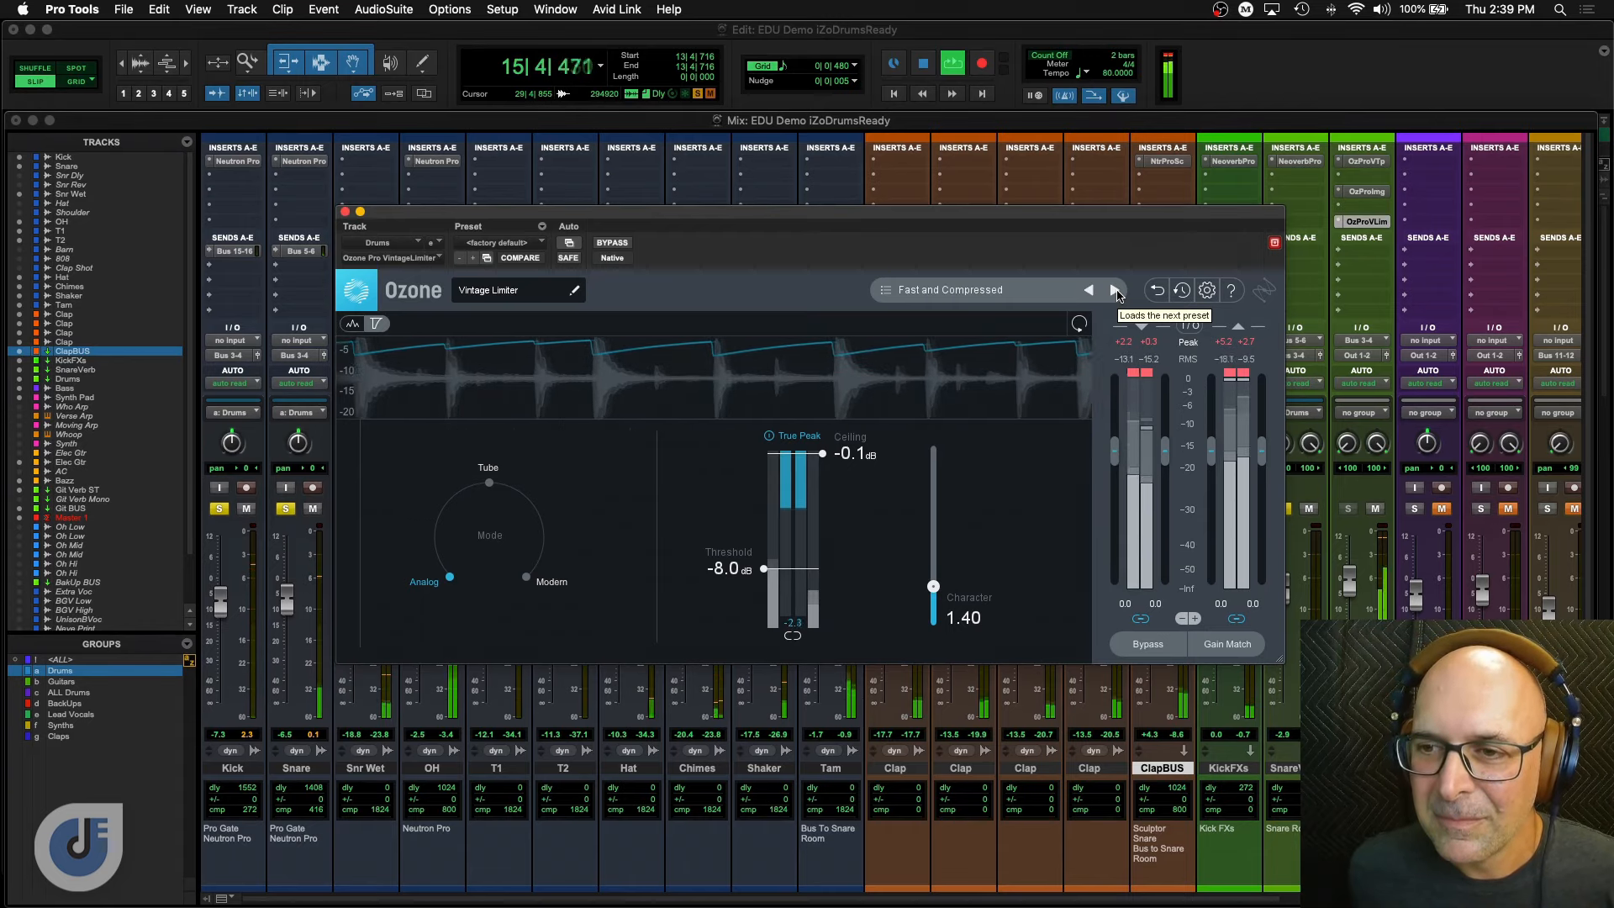
pyautogui.press('space')
# Step past Gentle Limiting to load the Hard and Punchy preset in the Vintage Limiter, and listen to the drums.
pyautogui.click(1115, 290)
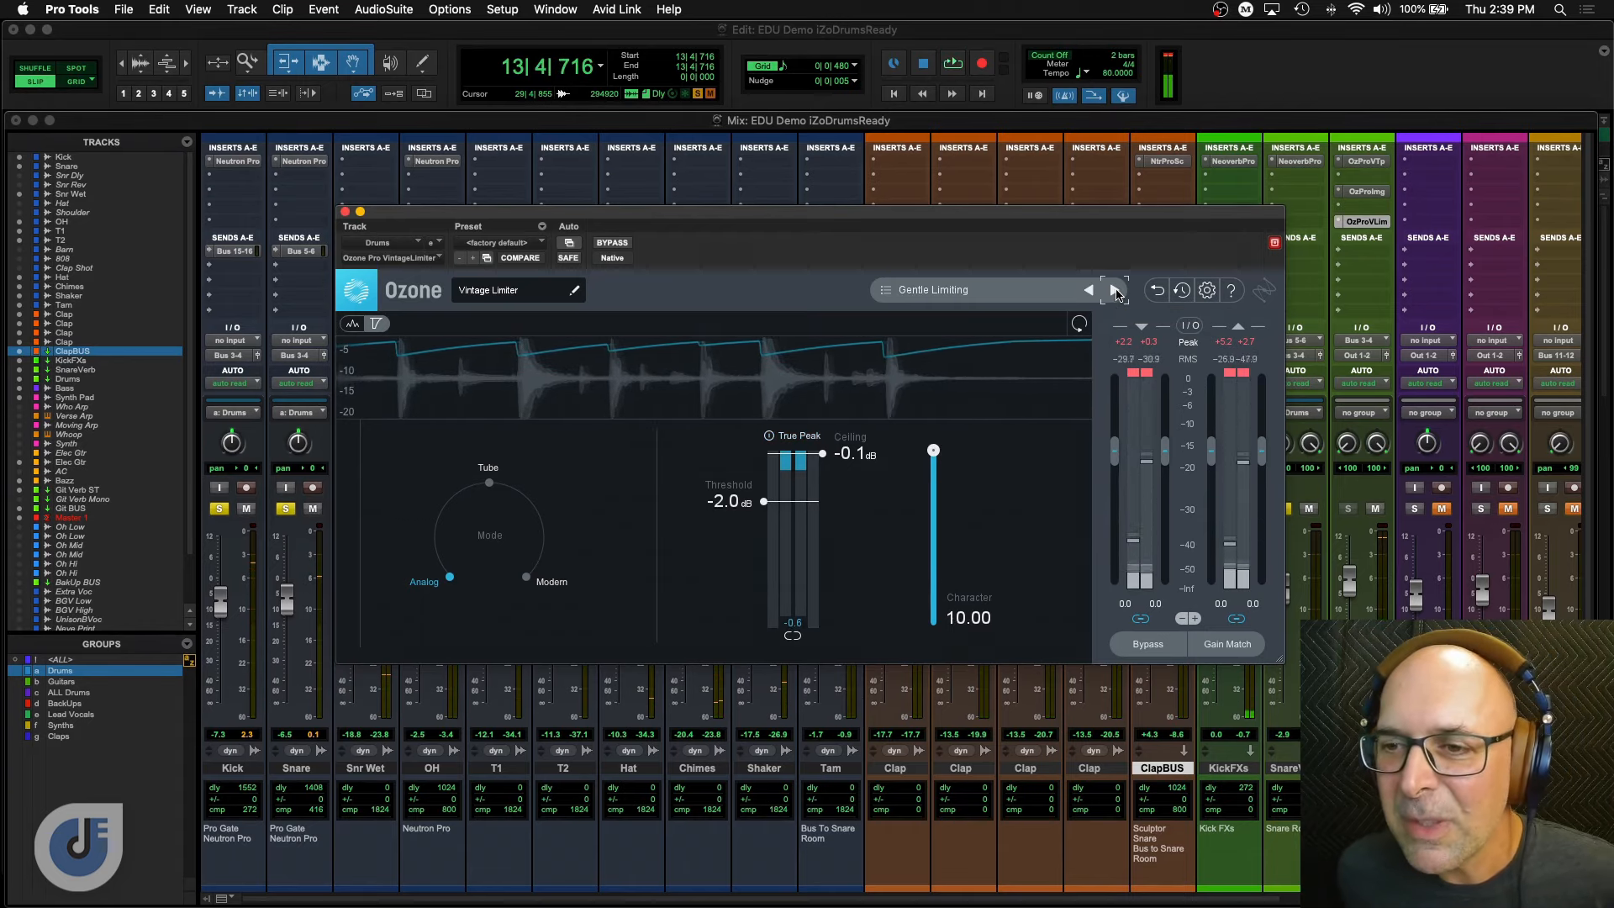
pyautogui.click(1115, 290)
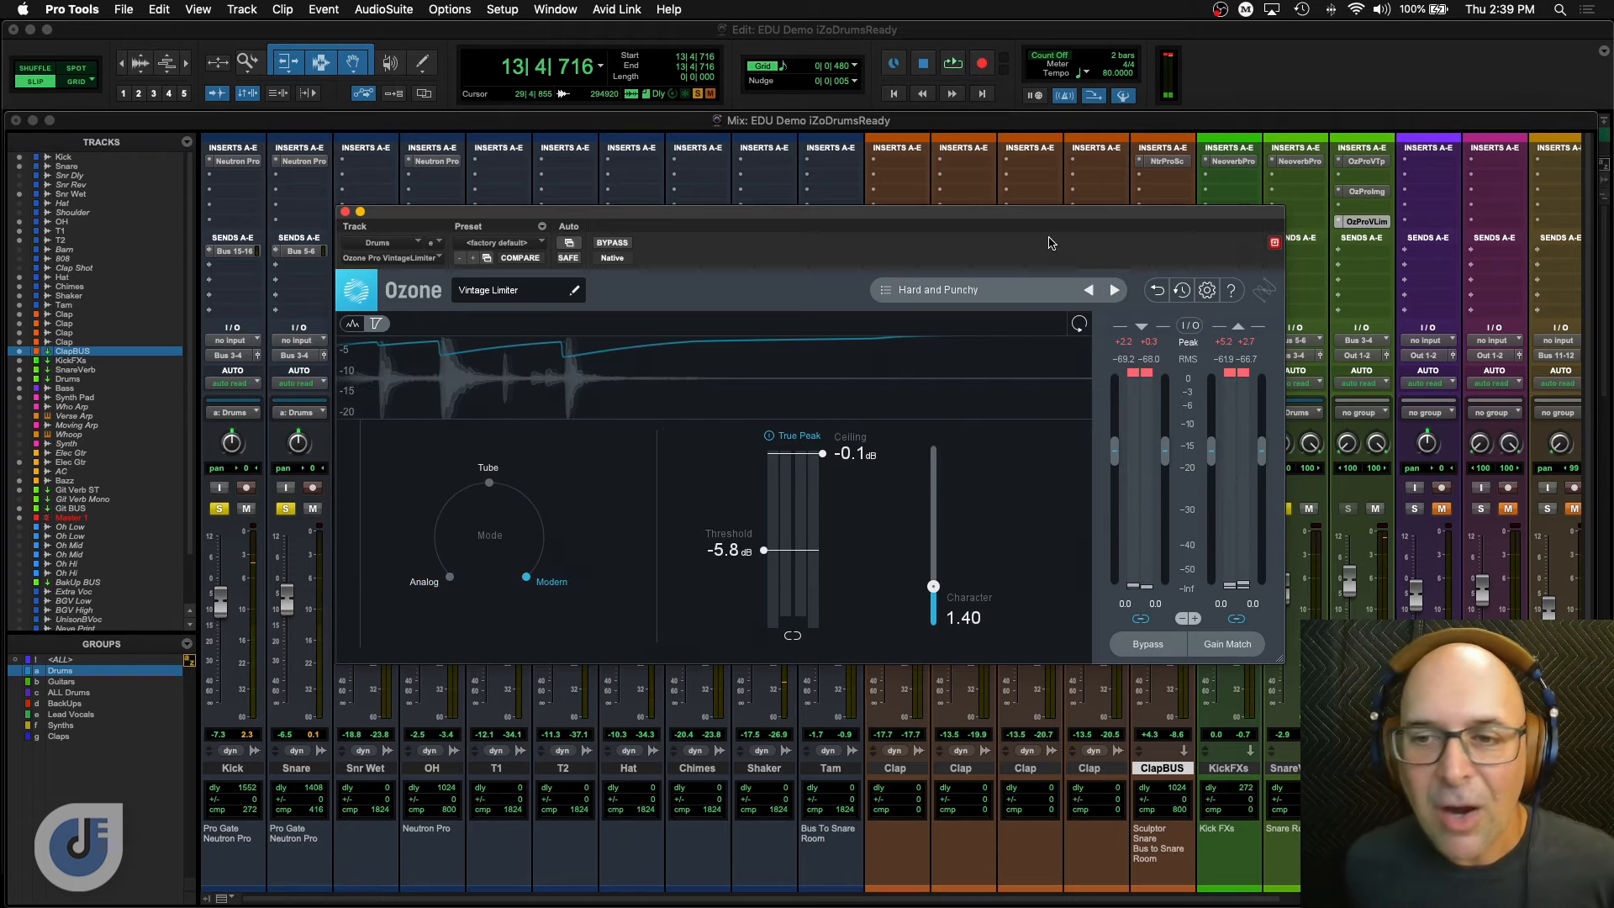
pyautogui.press('space')
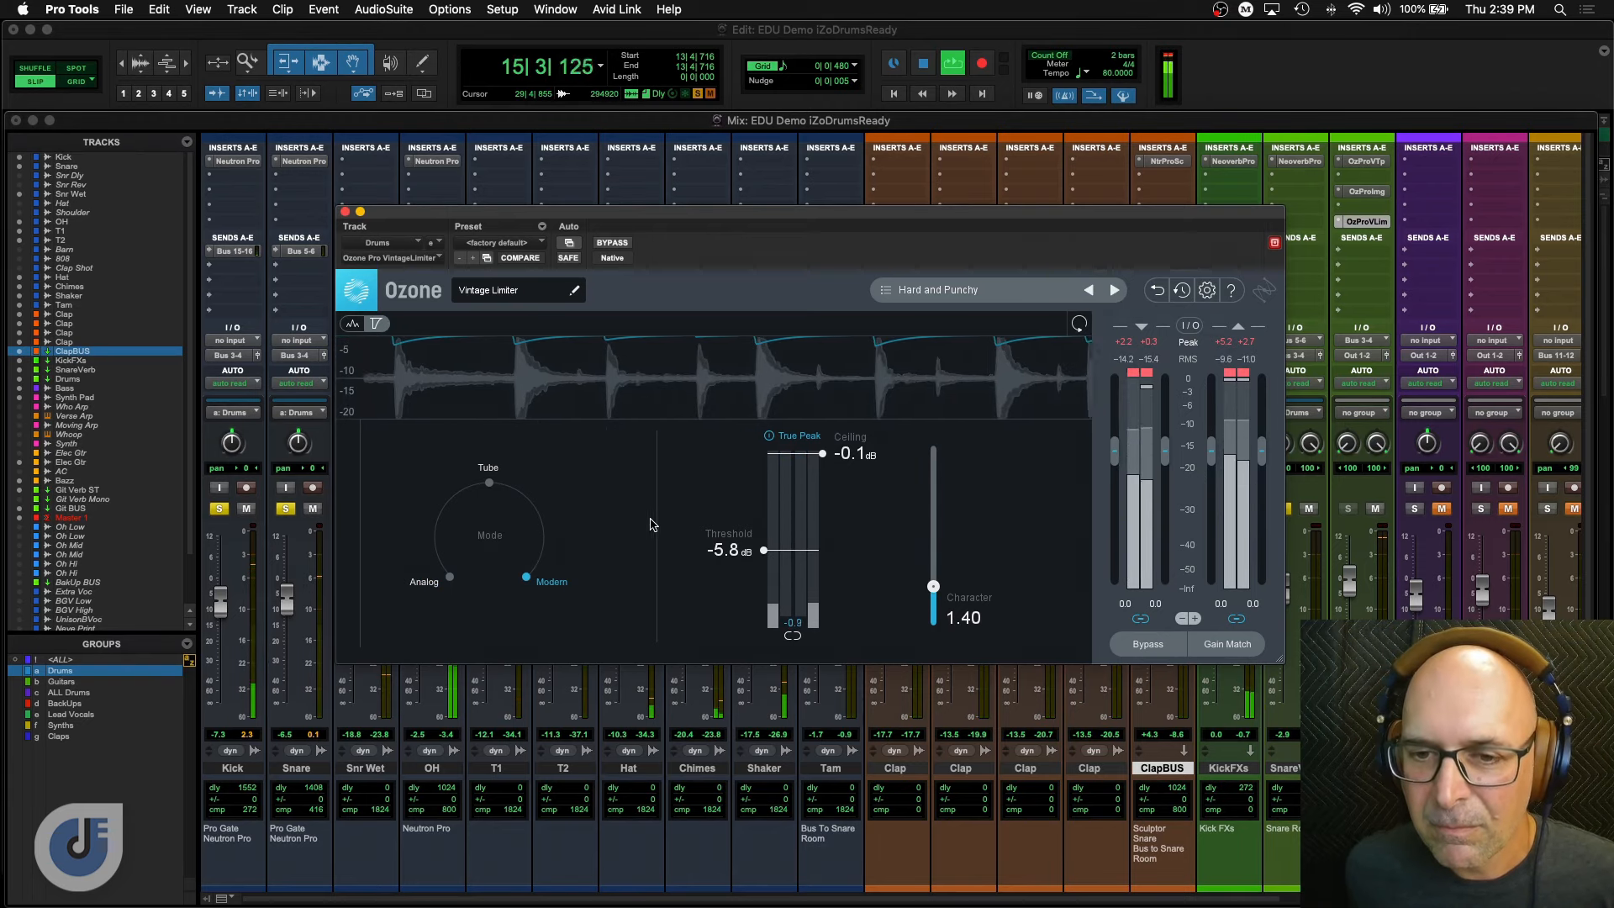
pyautogui.press('space')
# Compare the Vintage Limiter's Analog, Tube and Modern modes on the drums.
pyautogui.click(451, 579)
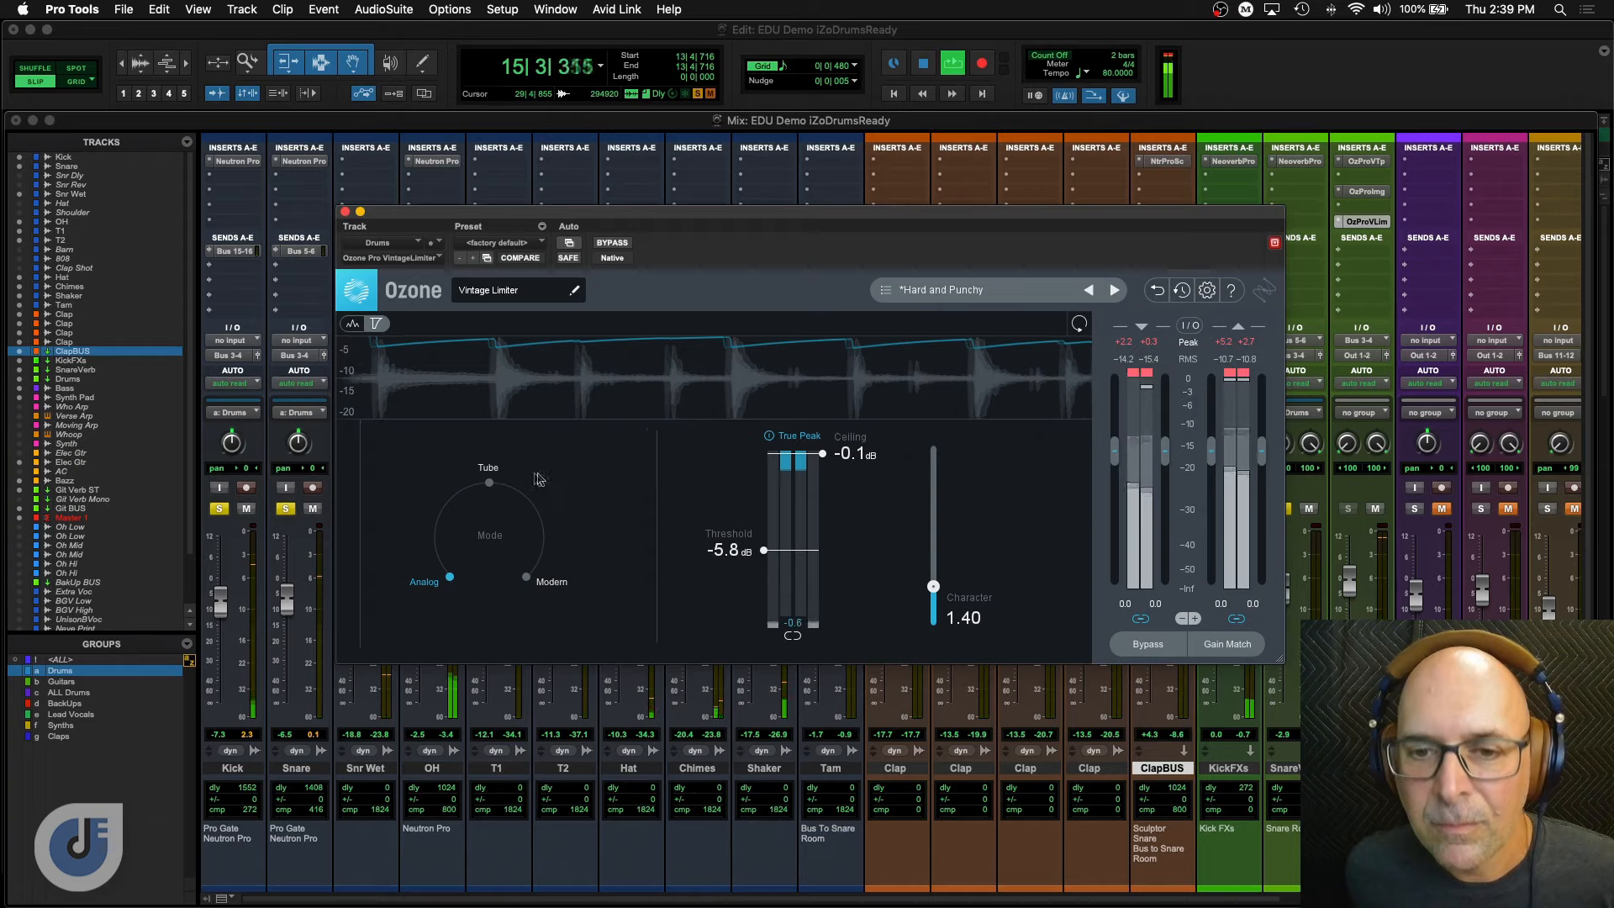
pyautogui.press('space')
pyautogui.click(489, 485)
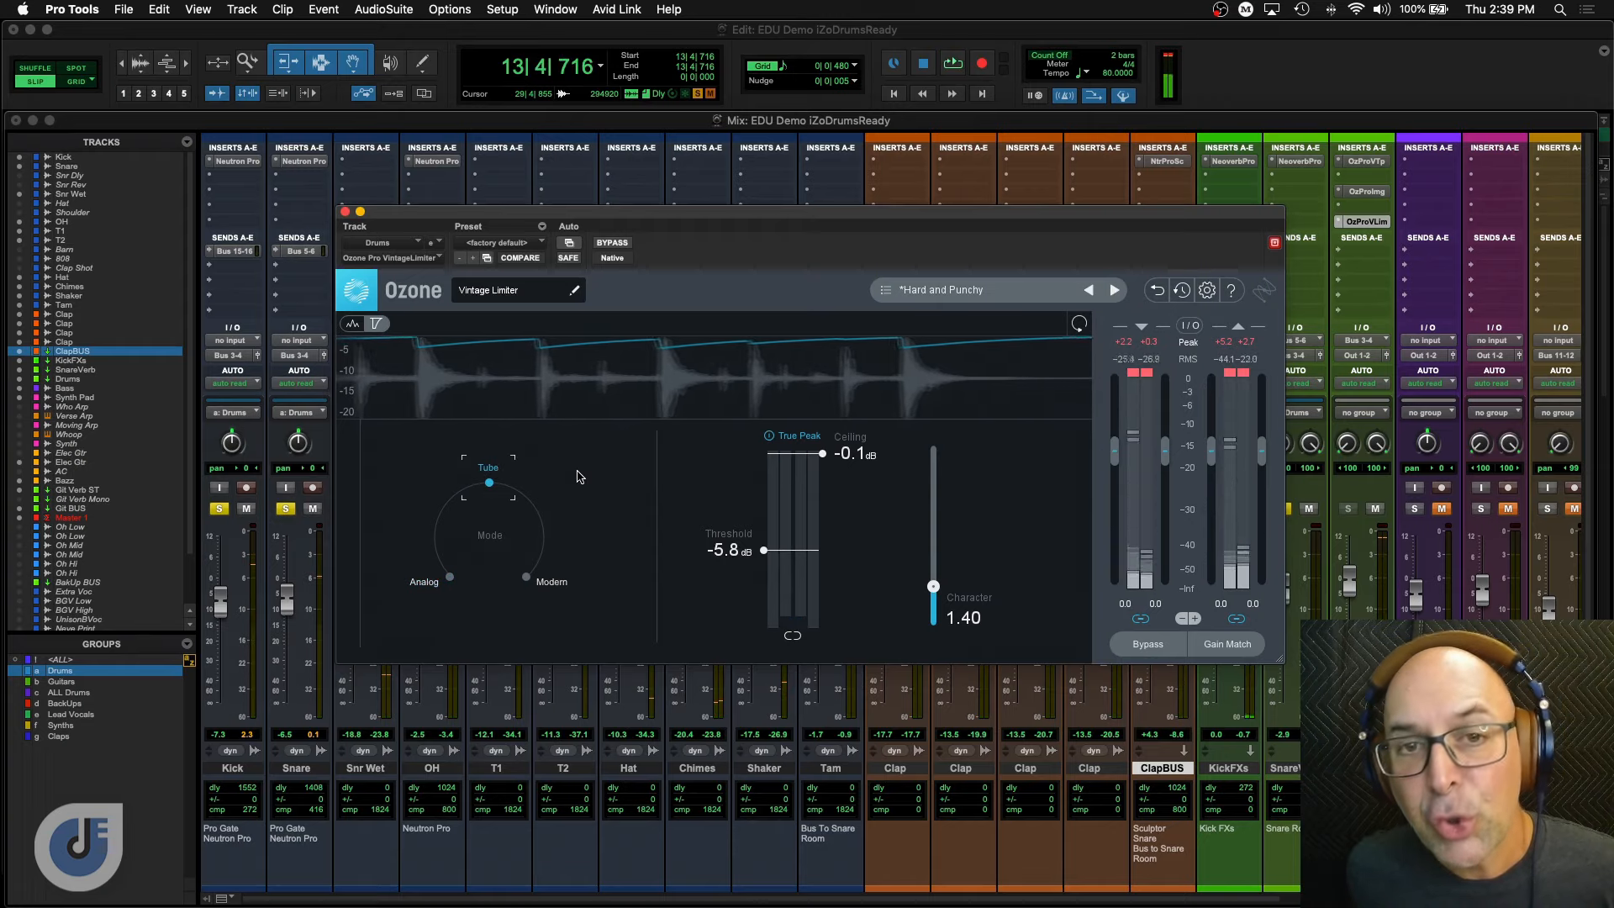
pyautogui.press('space')
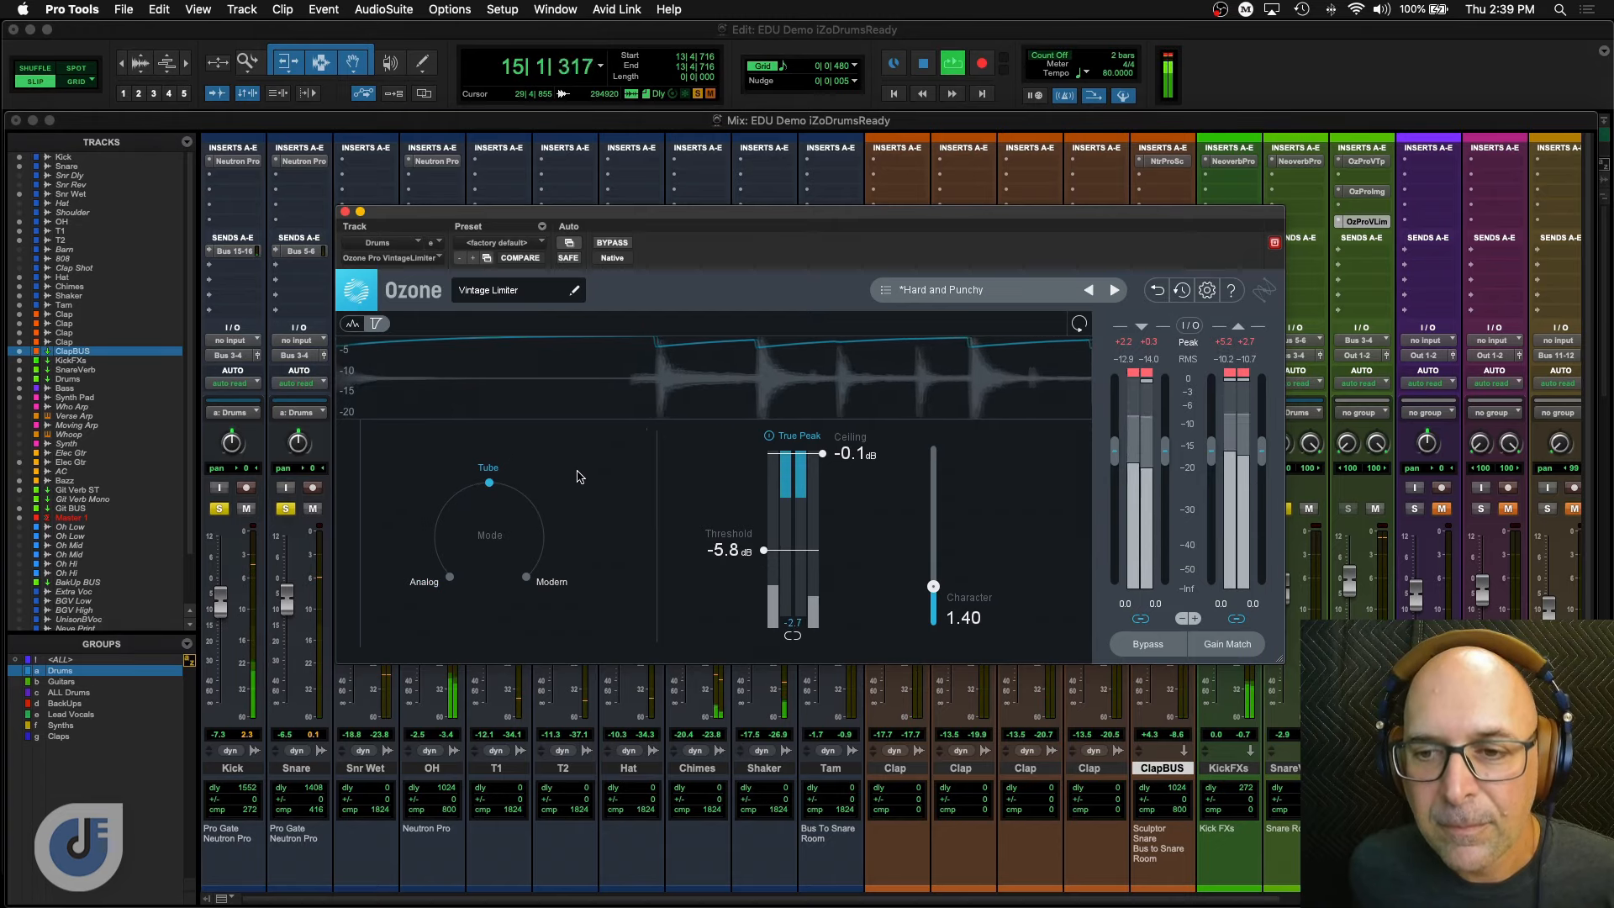
pyautogui.press('space')
pyautogui.click(527, 578)
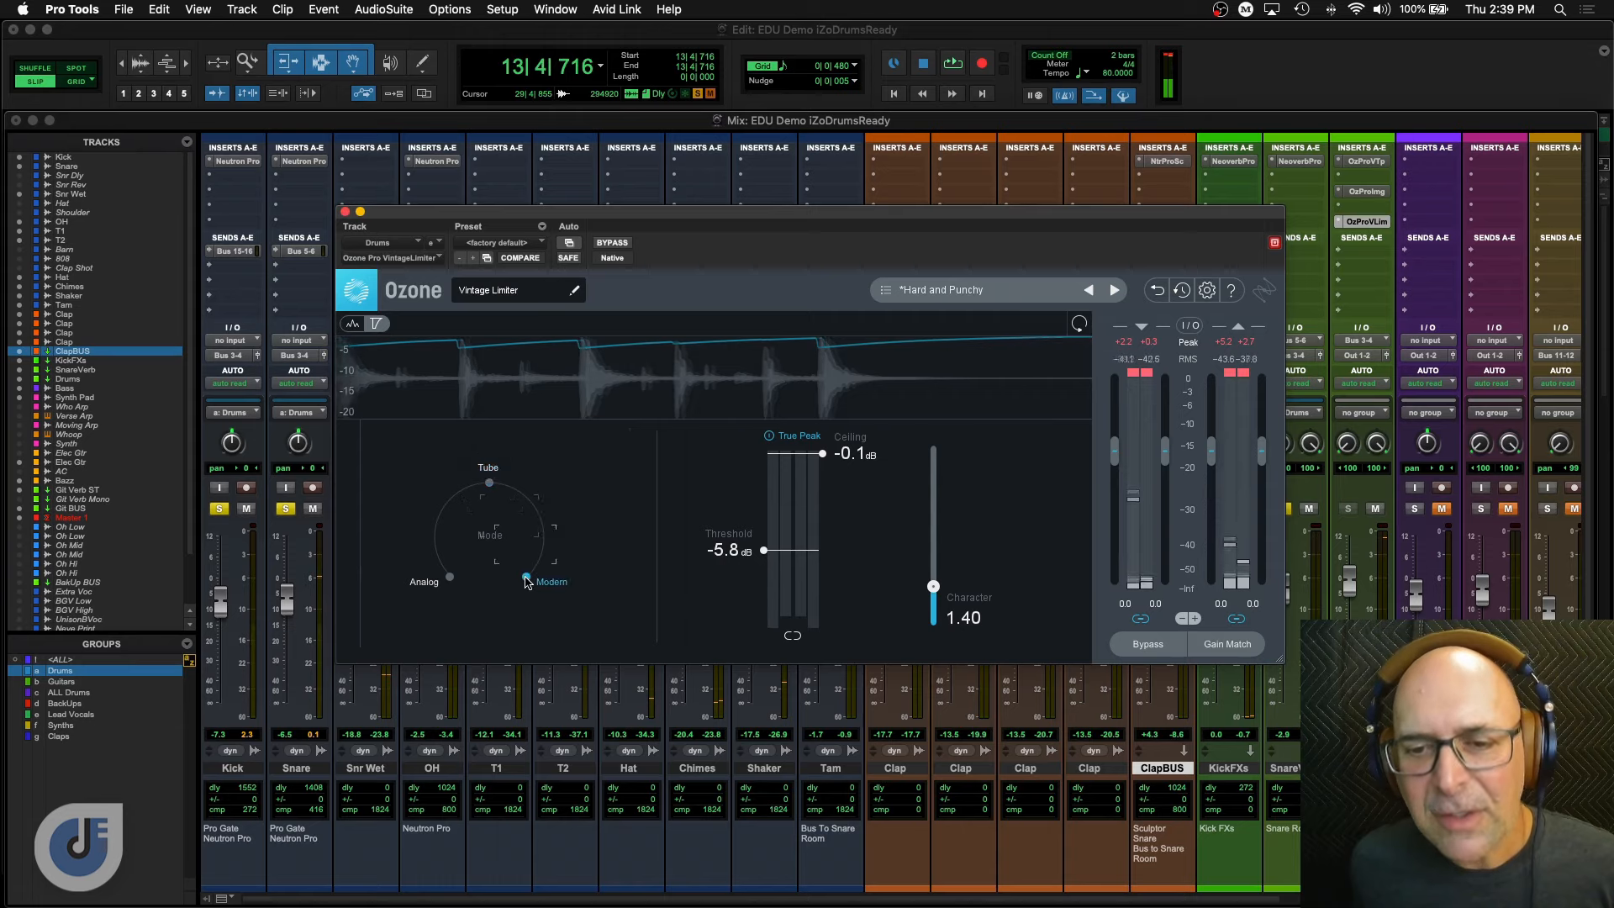
pyautogui.press('space')
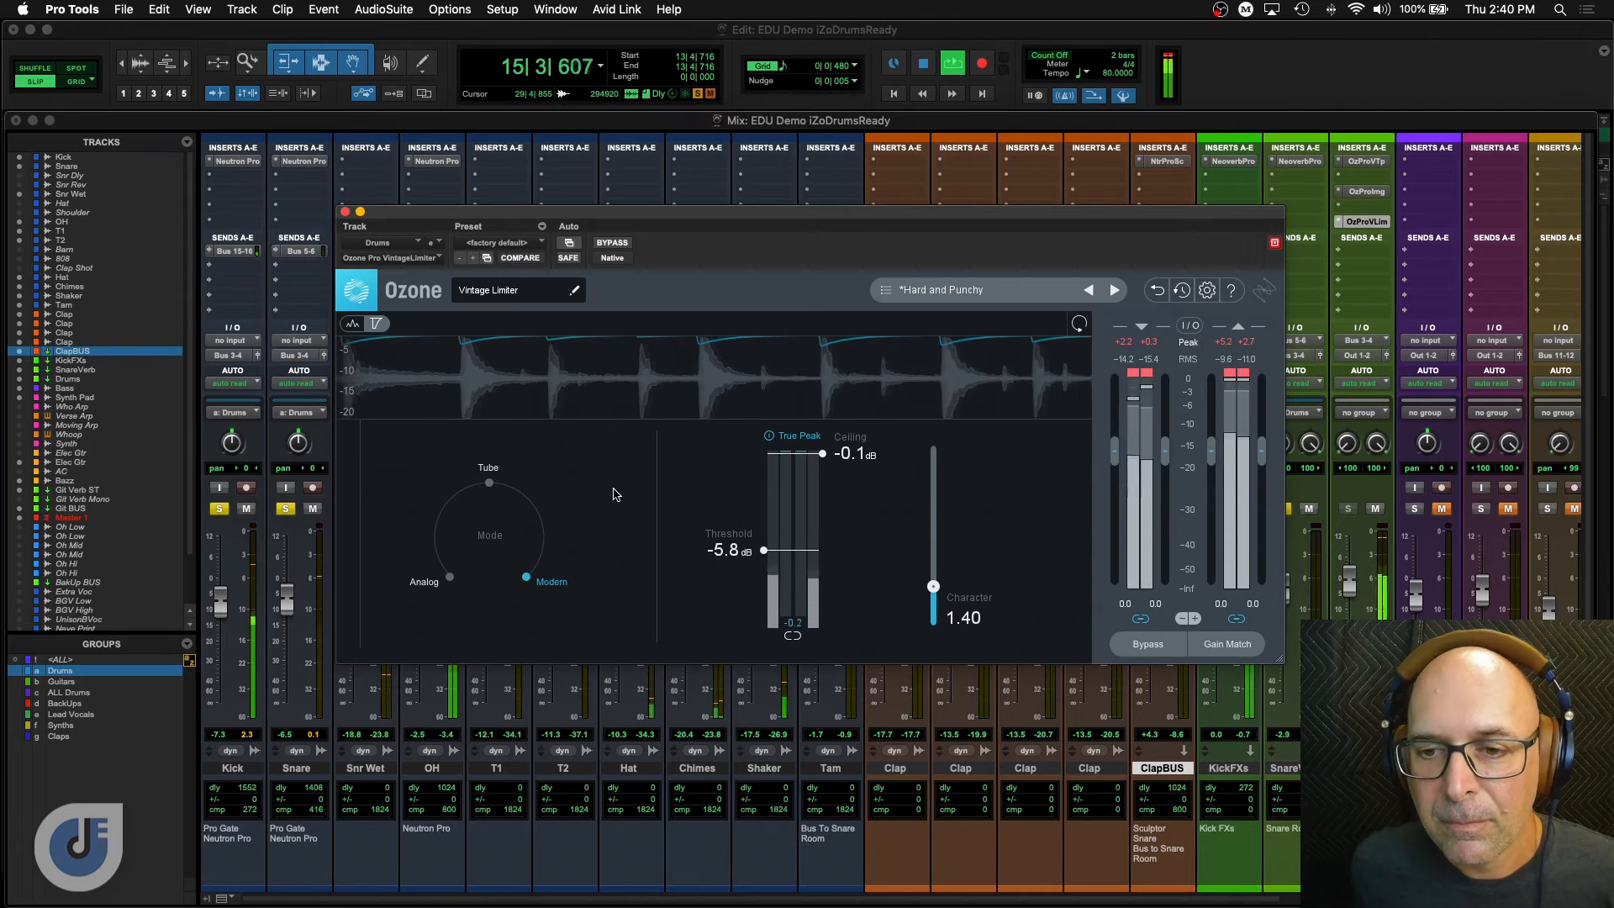
# Listen to the limiter's Analog mode once more, return it to Modern, and play the drums again.
pyautogui.press('space')
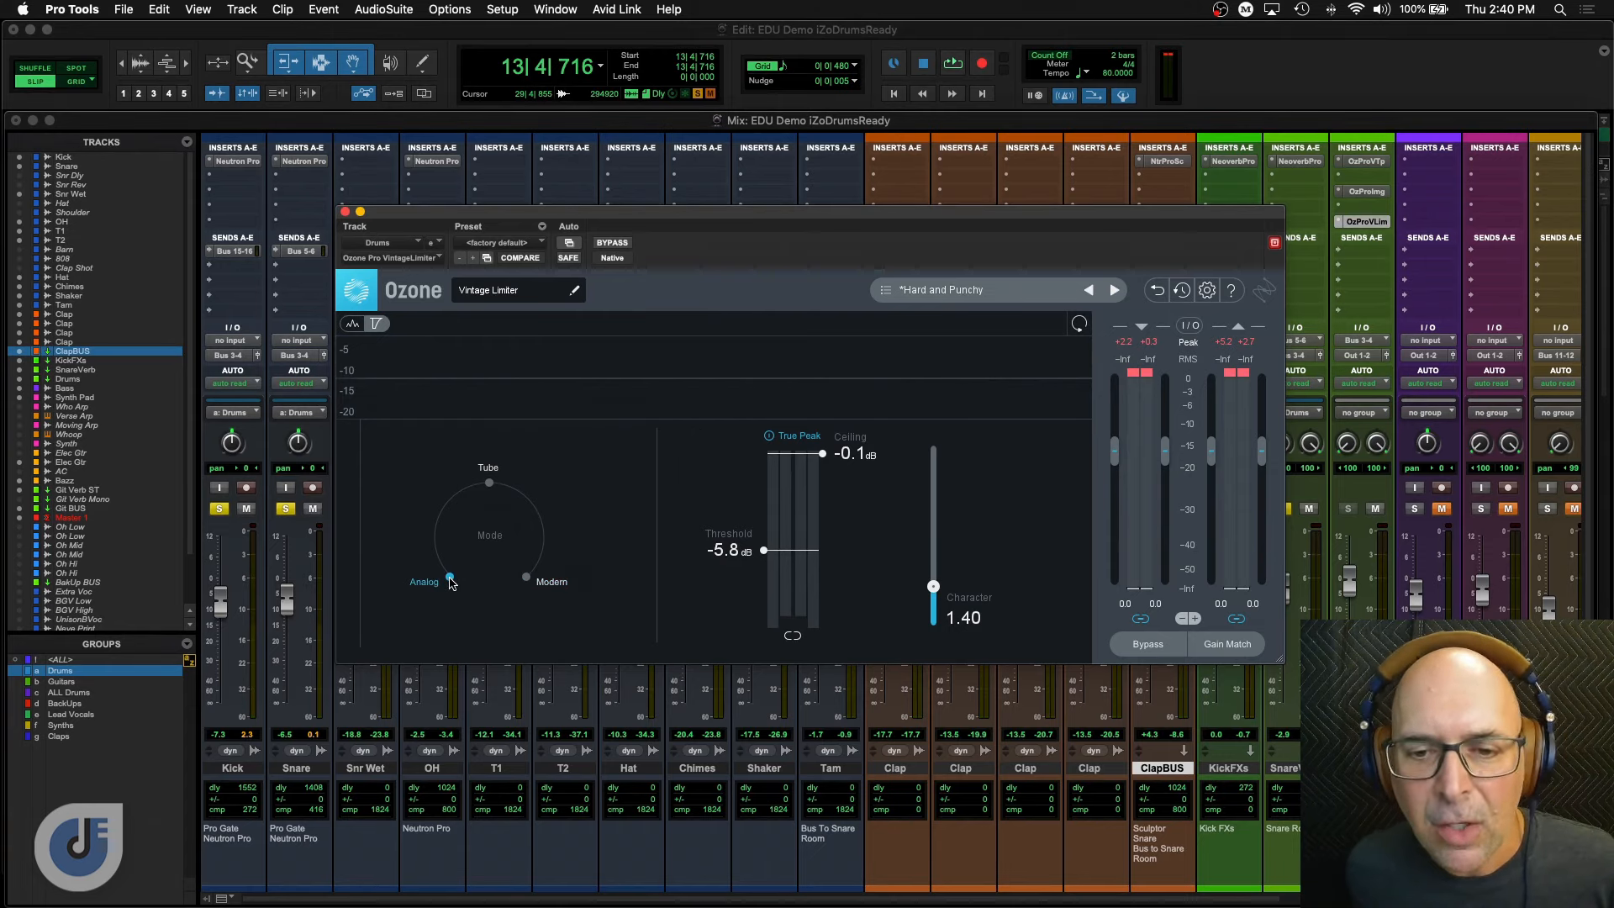
pyautogui.press('space')
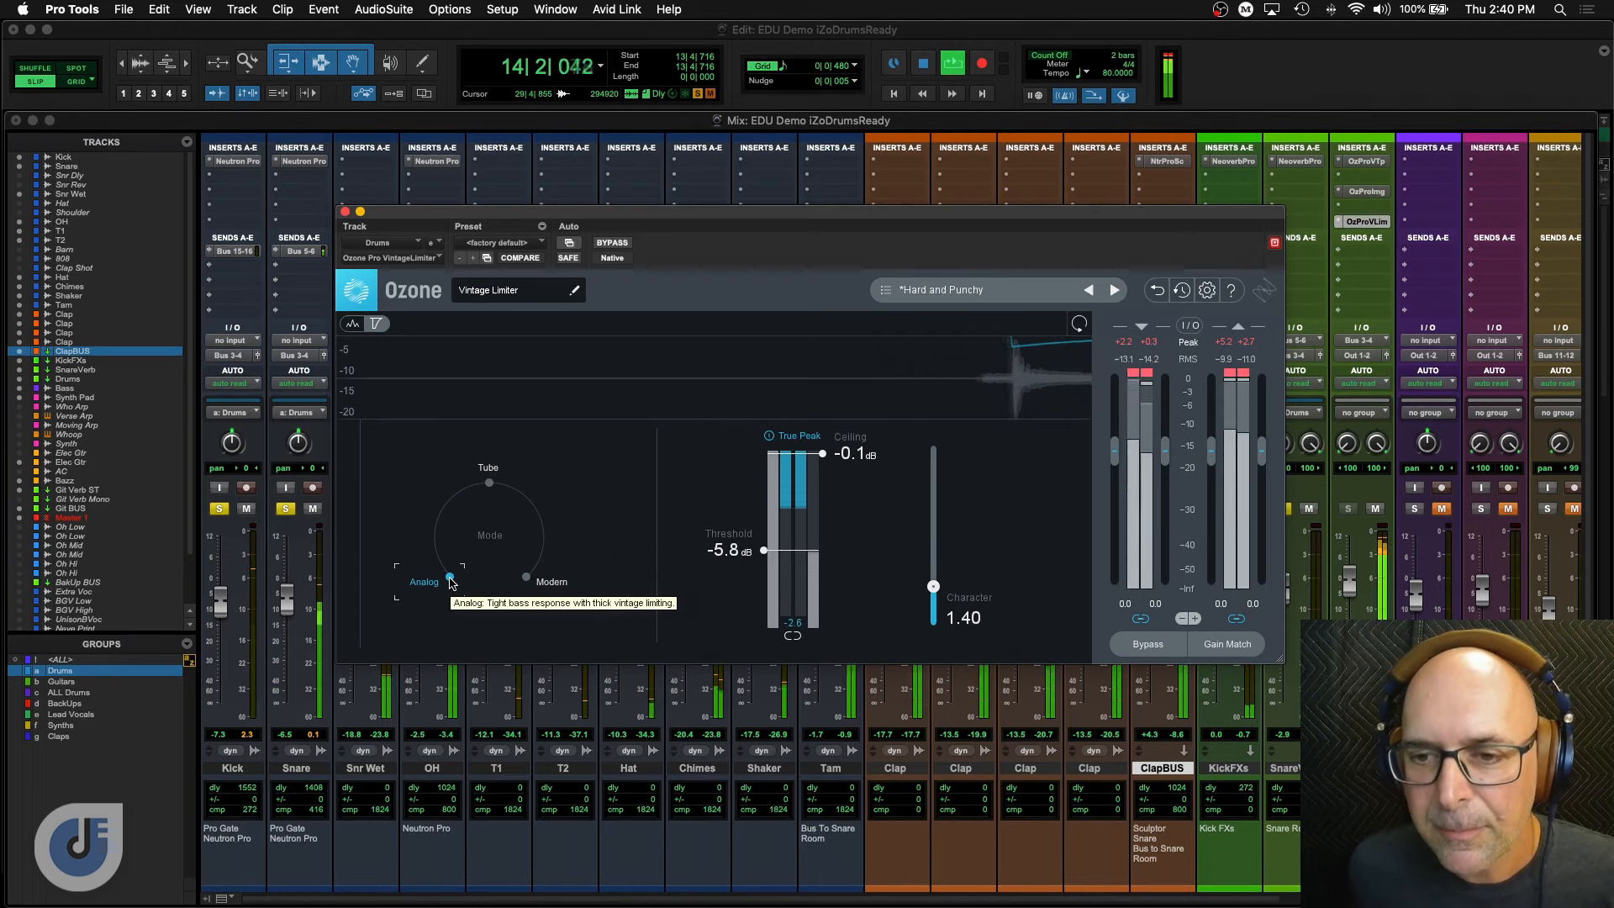
pyautogui.press('space')
pyautogui.click(526, 579)
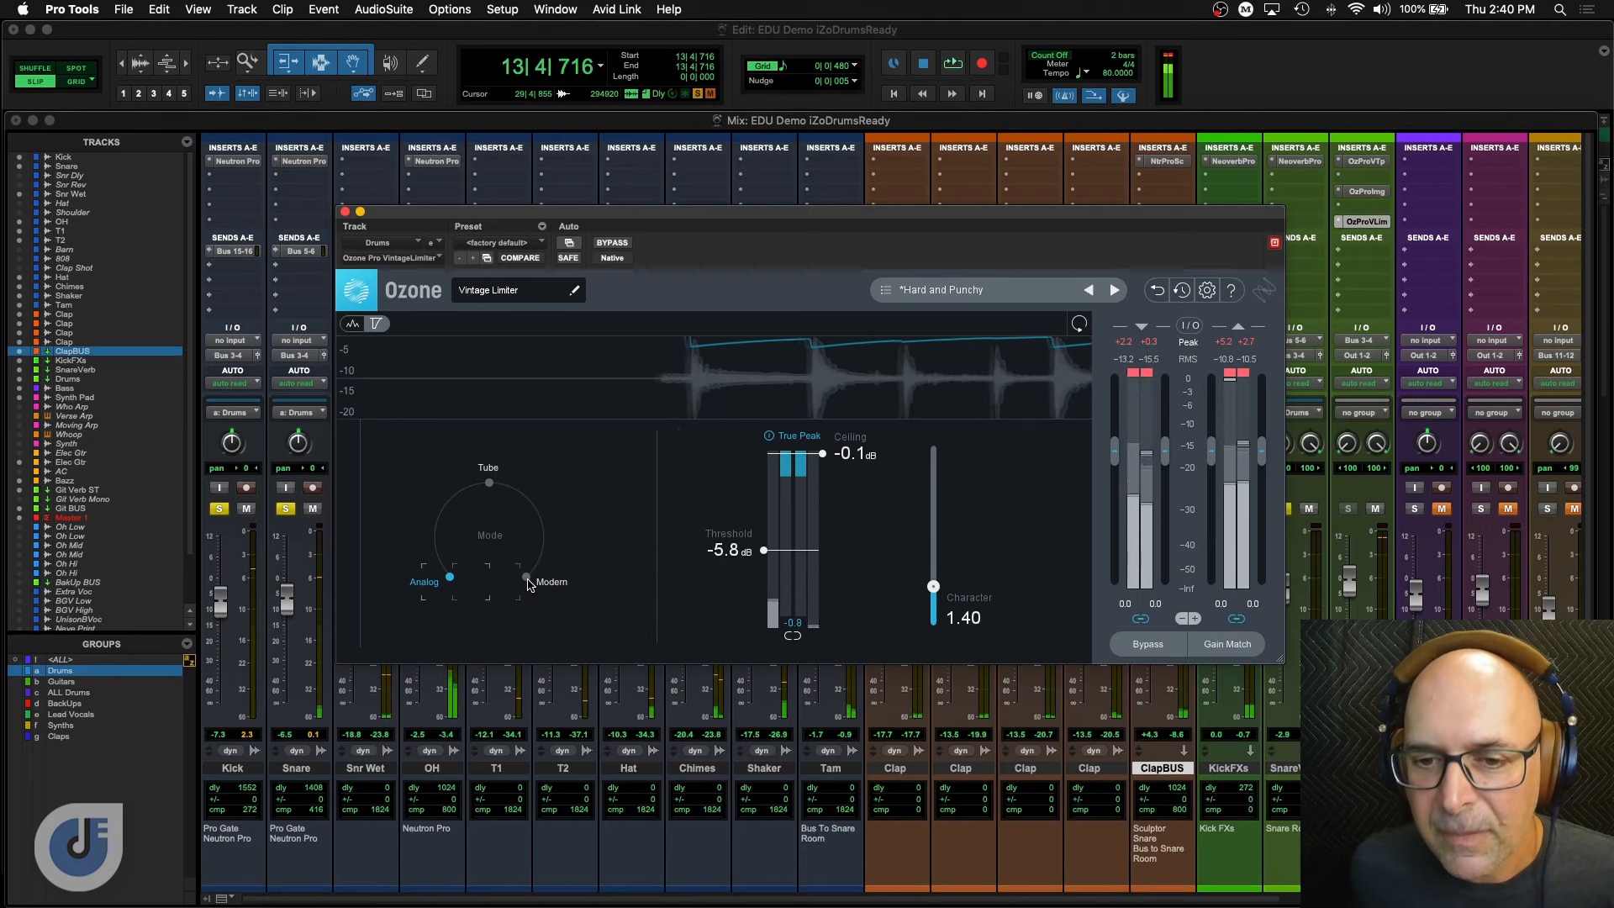
pyautogui.press('space')
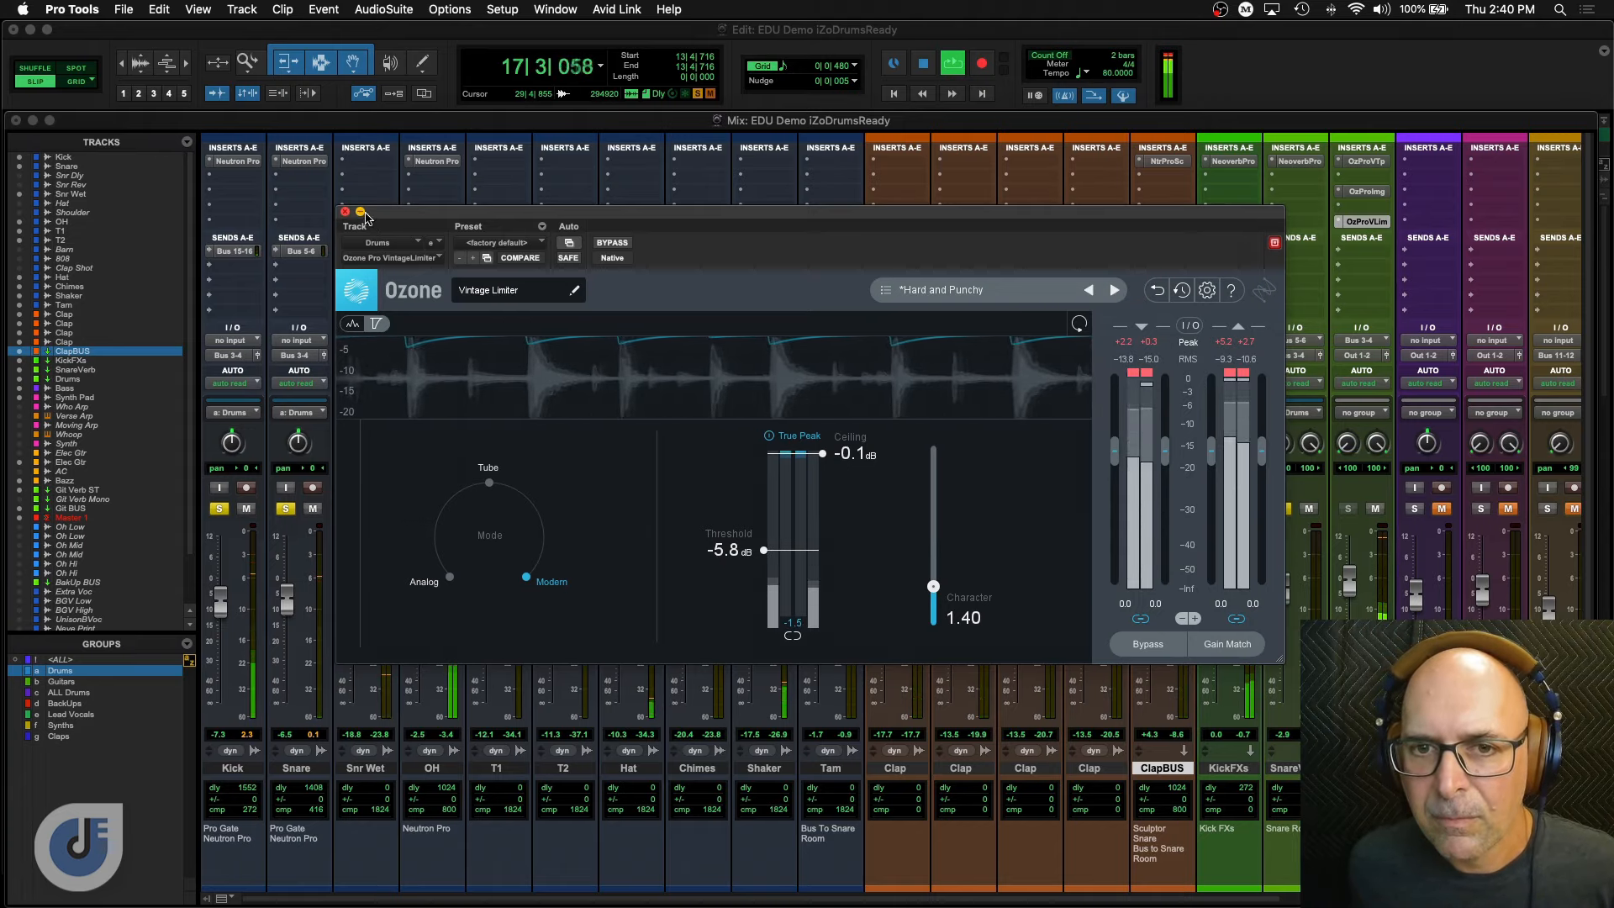
pyautogui.press('space')
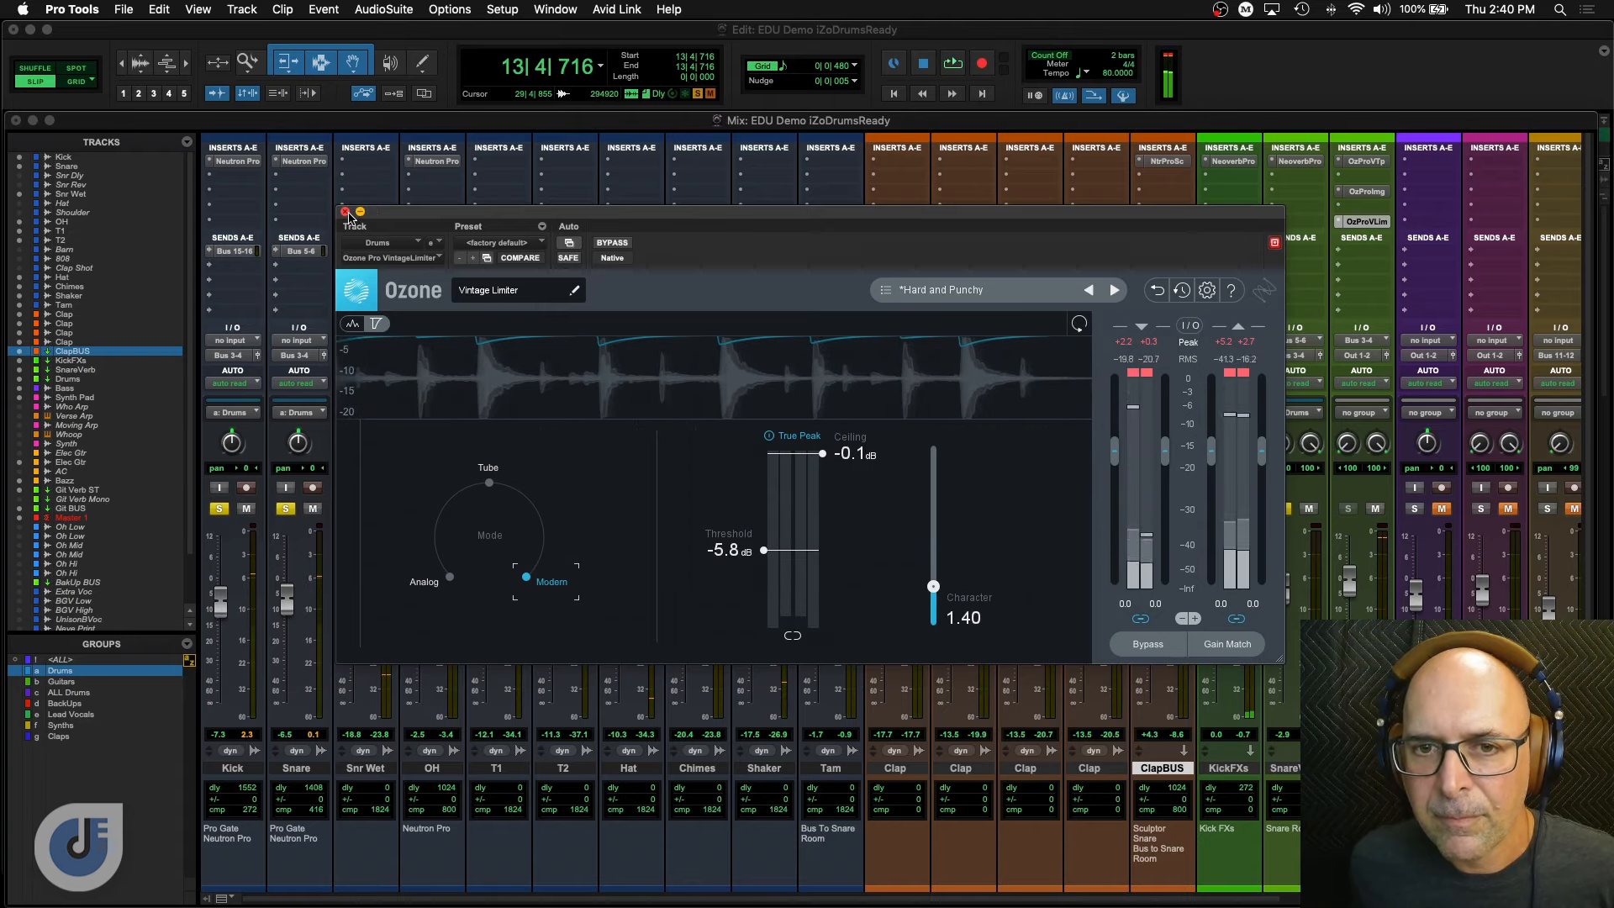
# Unmute and solo the Bass, raise its fader while playing it with the drums, and unmute the Synth Pad.
pyautogui.click(1436, 511)
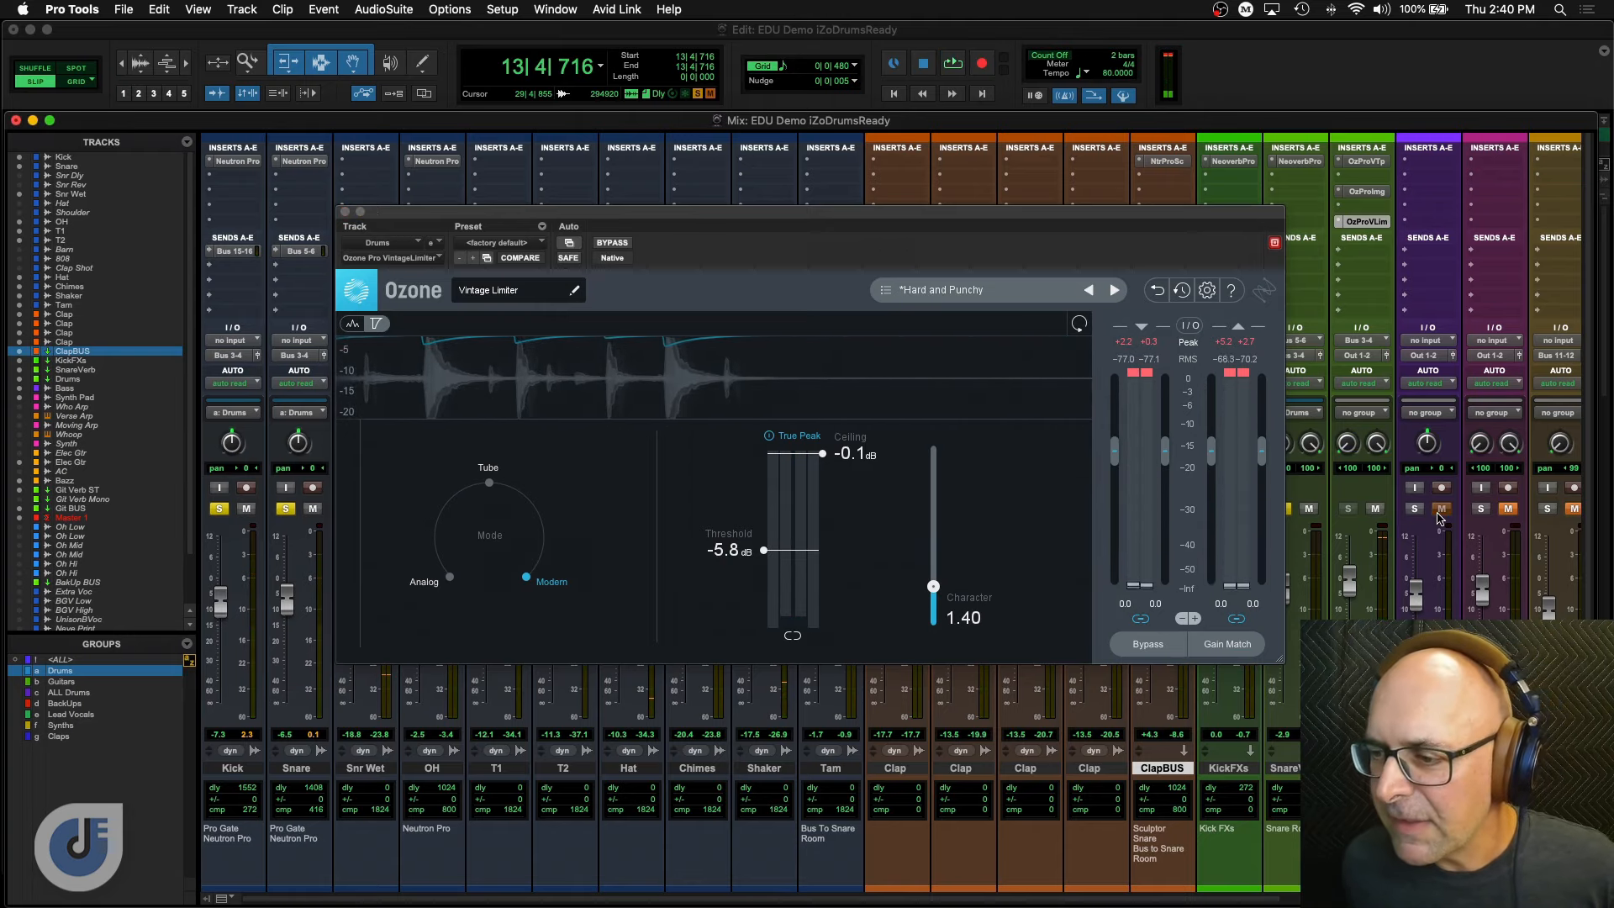
pyautogui.press('space')
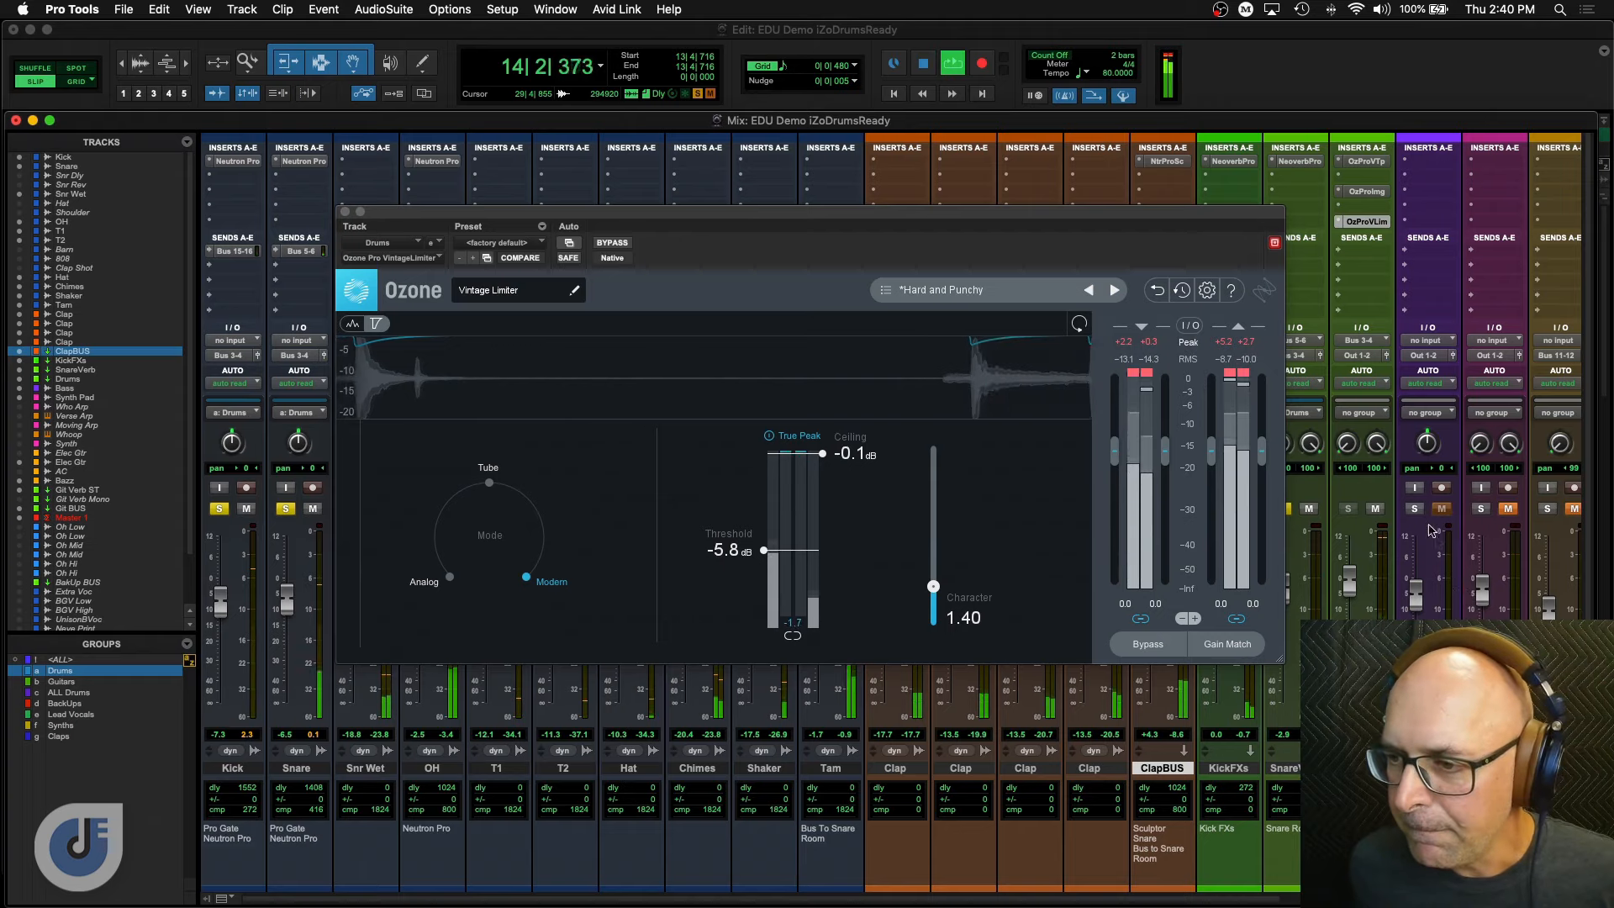
pyautogui.moveTo(1415, 594); pyautogui.dragTo(1418, 574)
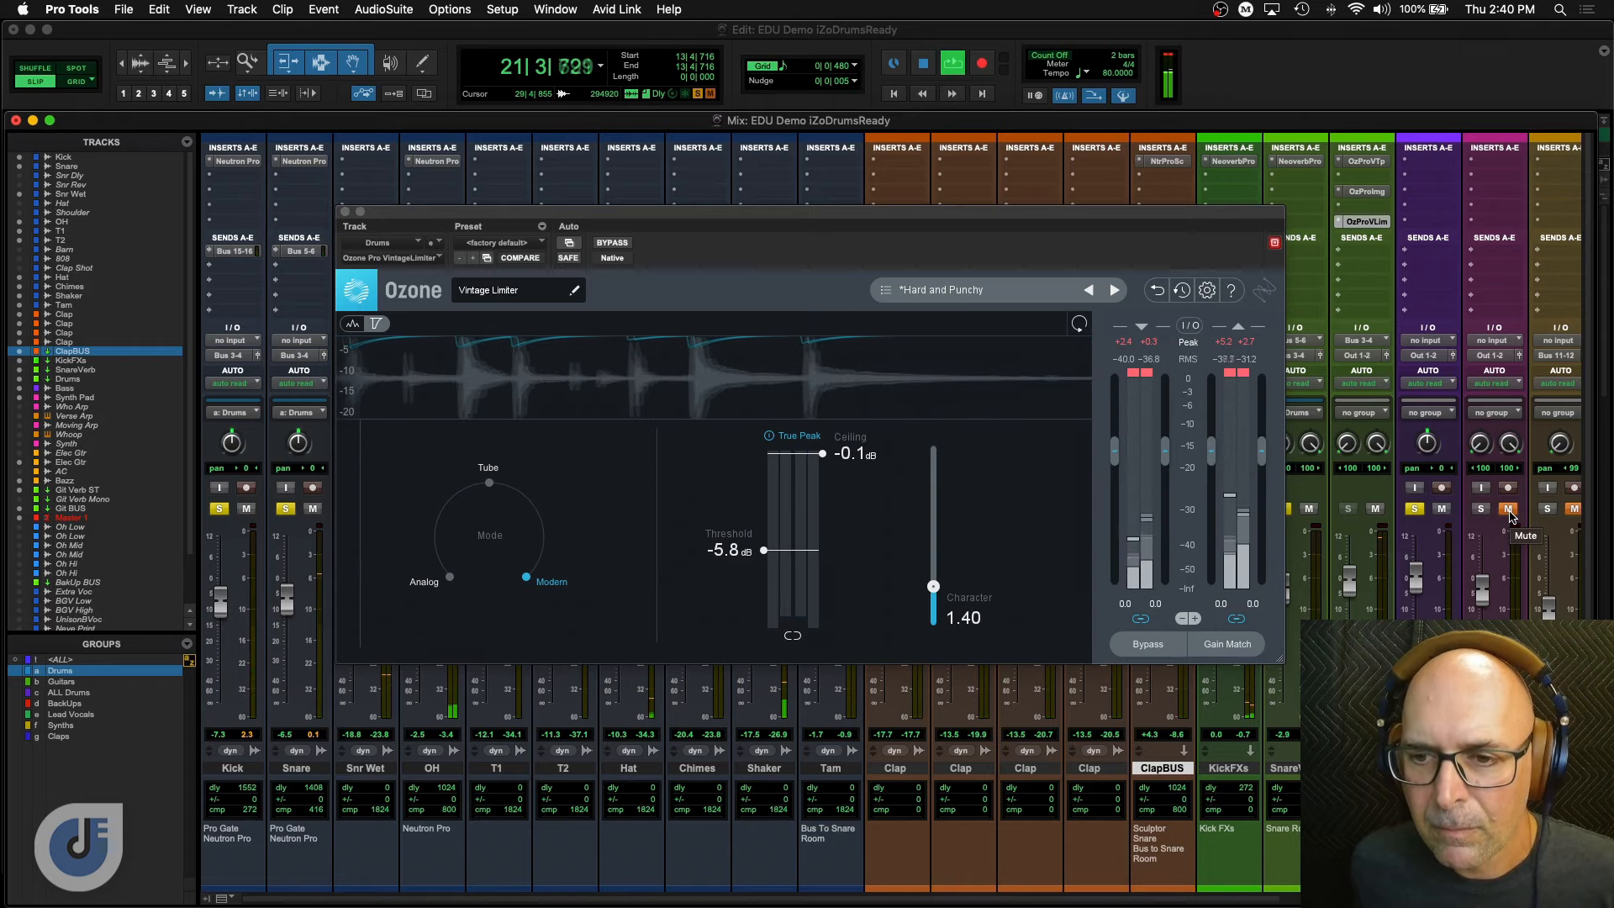
pyautogui.press('space')
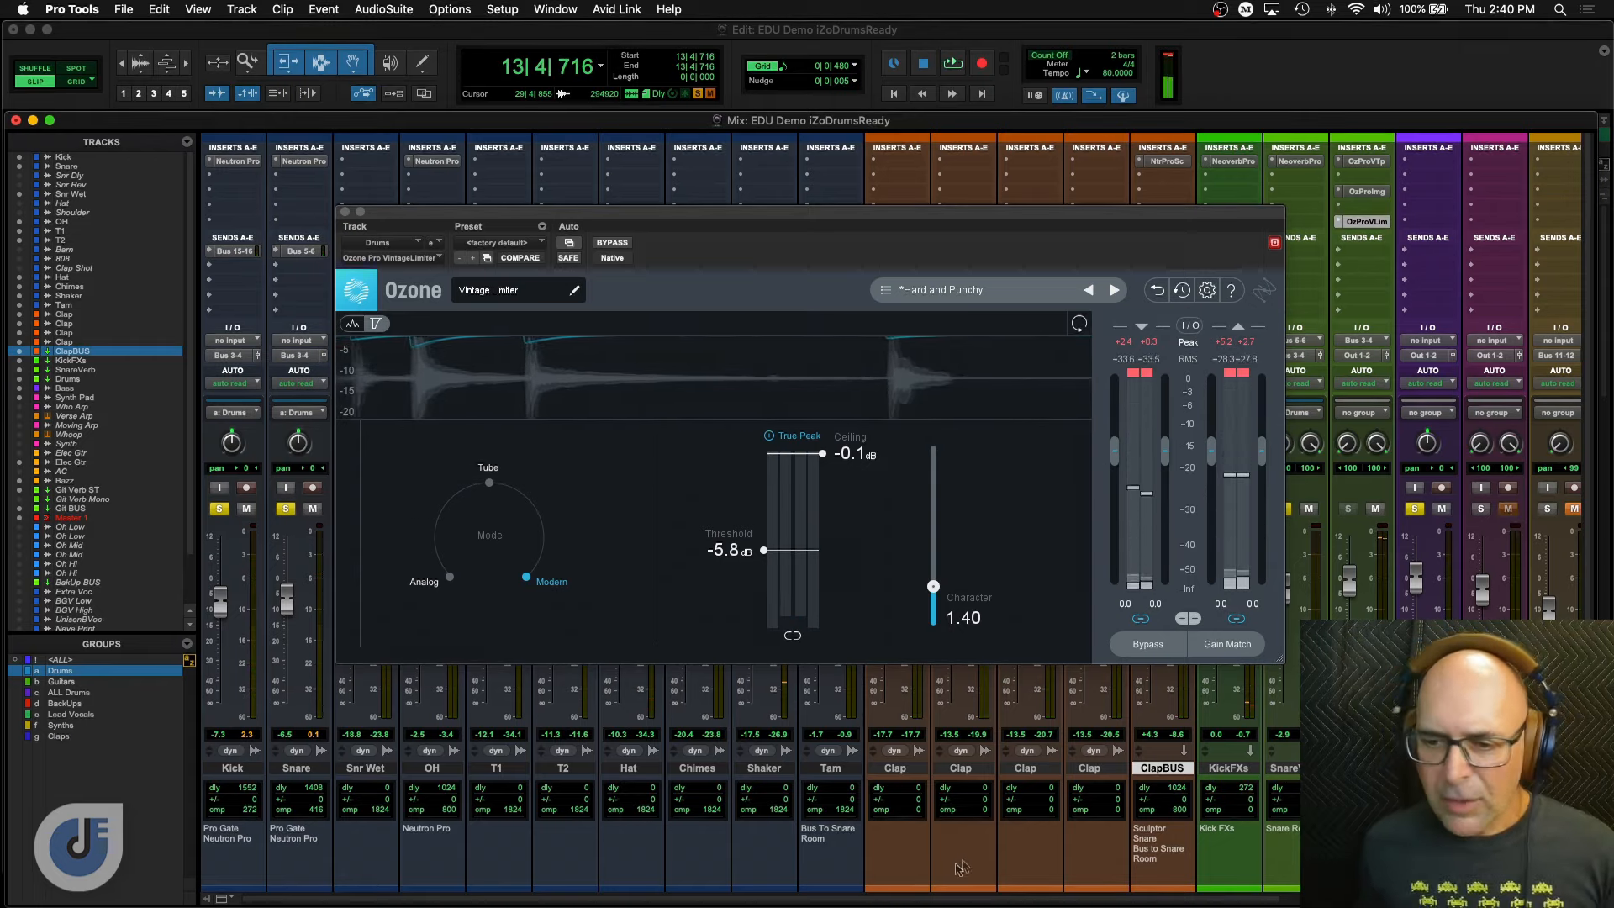
# Clear the solos on the drum, Bass and clap tracks, leaving the Drums group enabled, and close the Vintage Limiter.
pyautogui.click(76, 673)
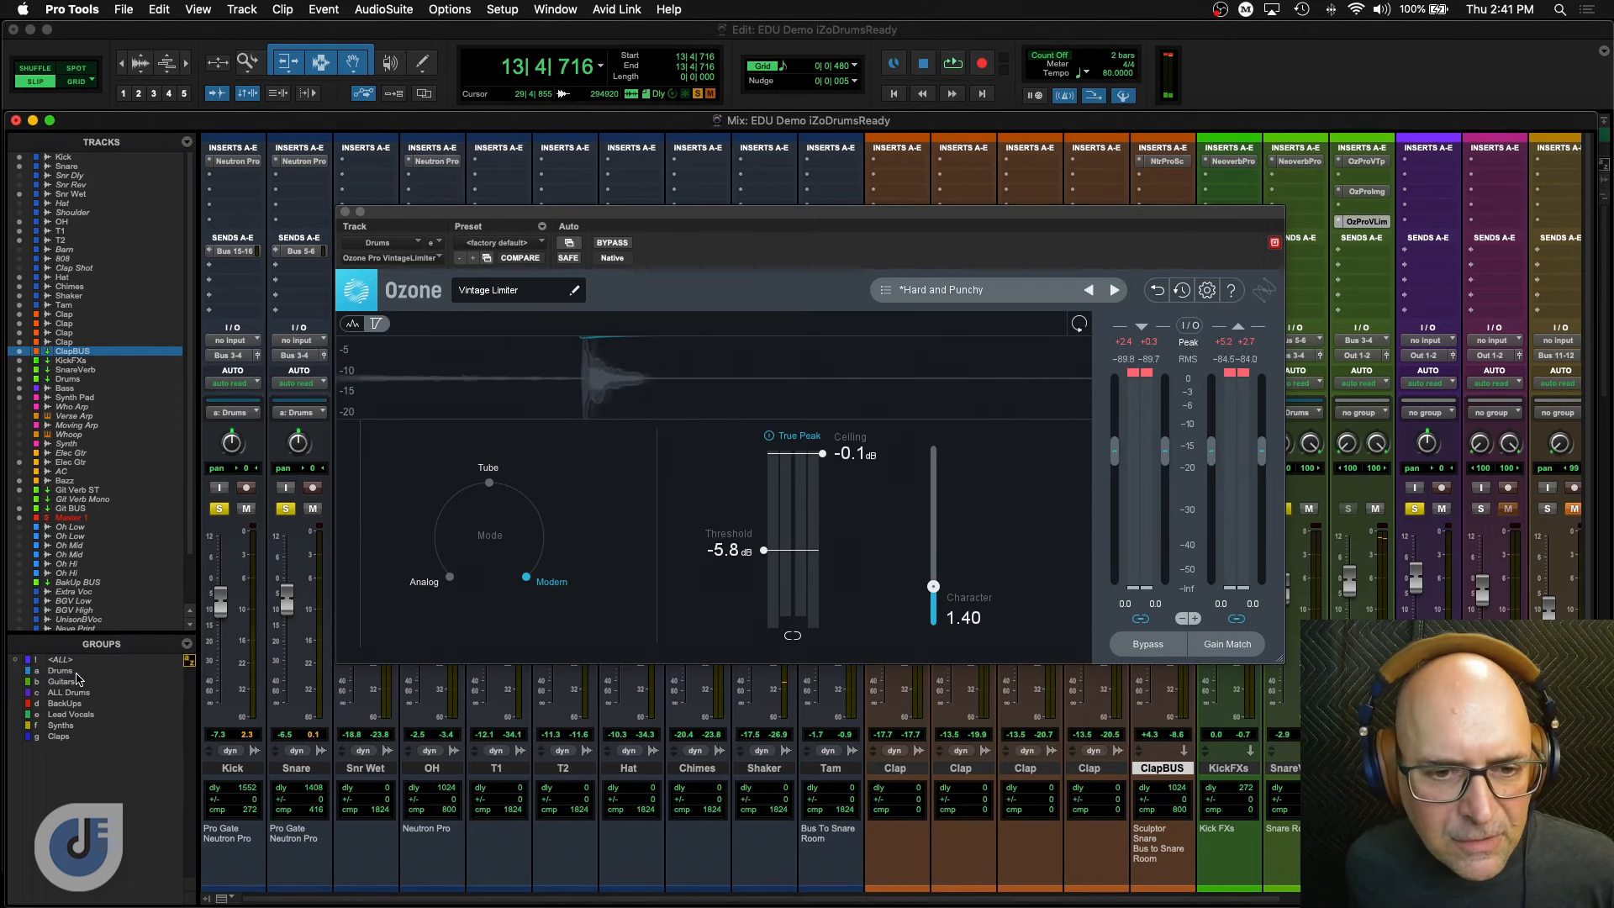
pyautogui.click(219, 509)
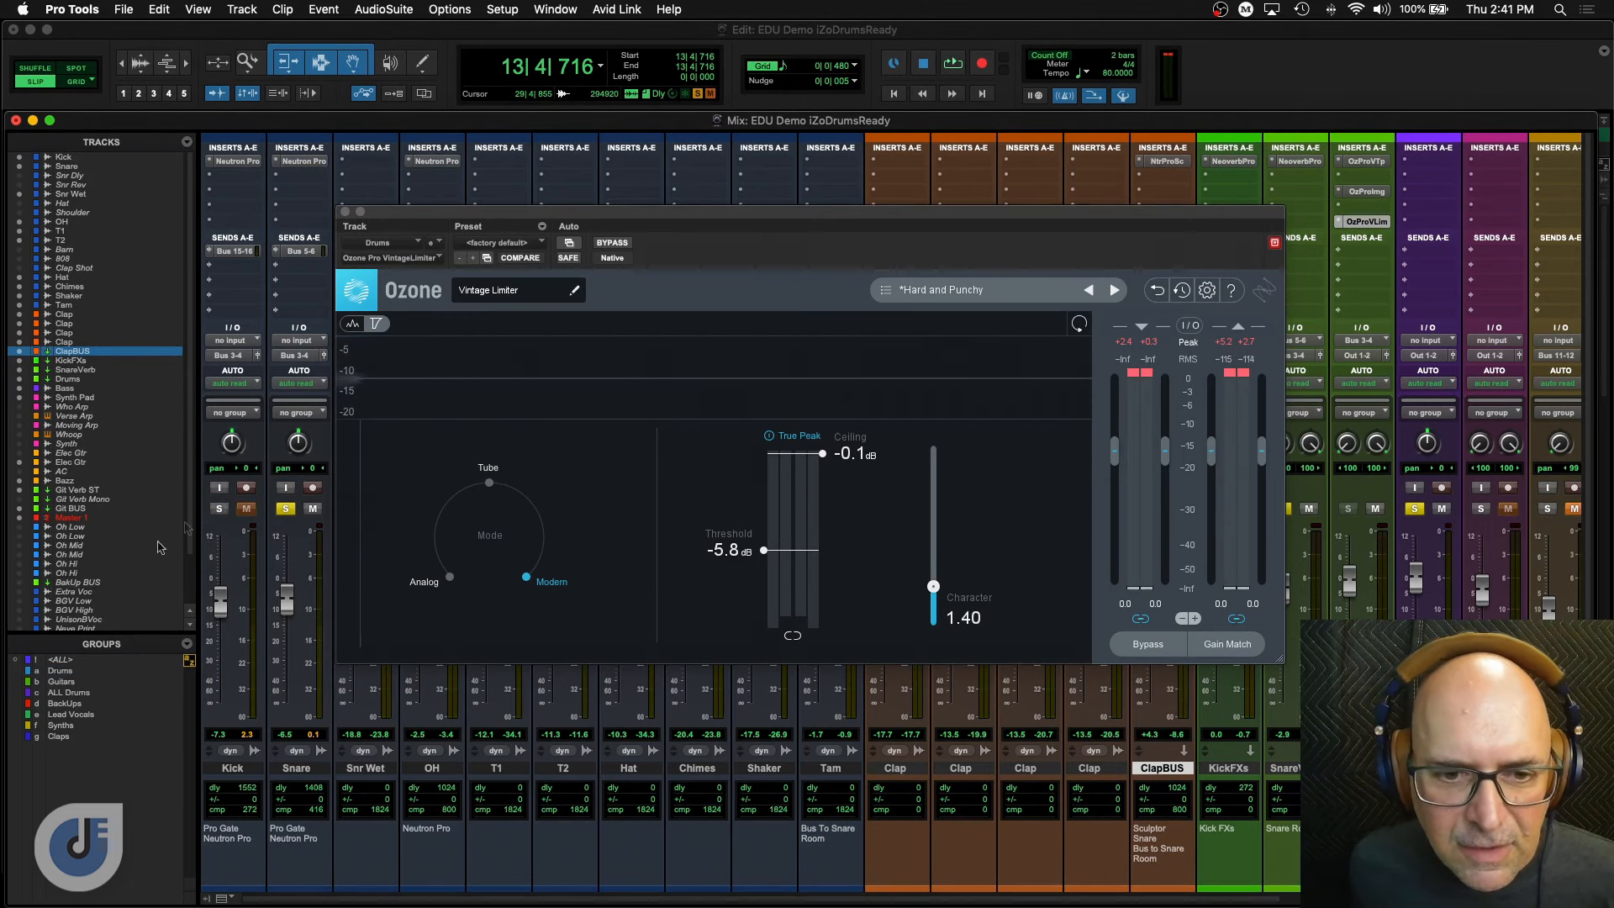
pyautogui.click(52, 673)
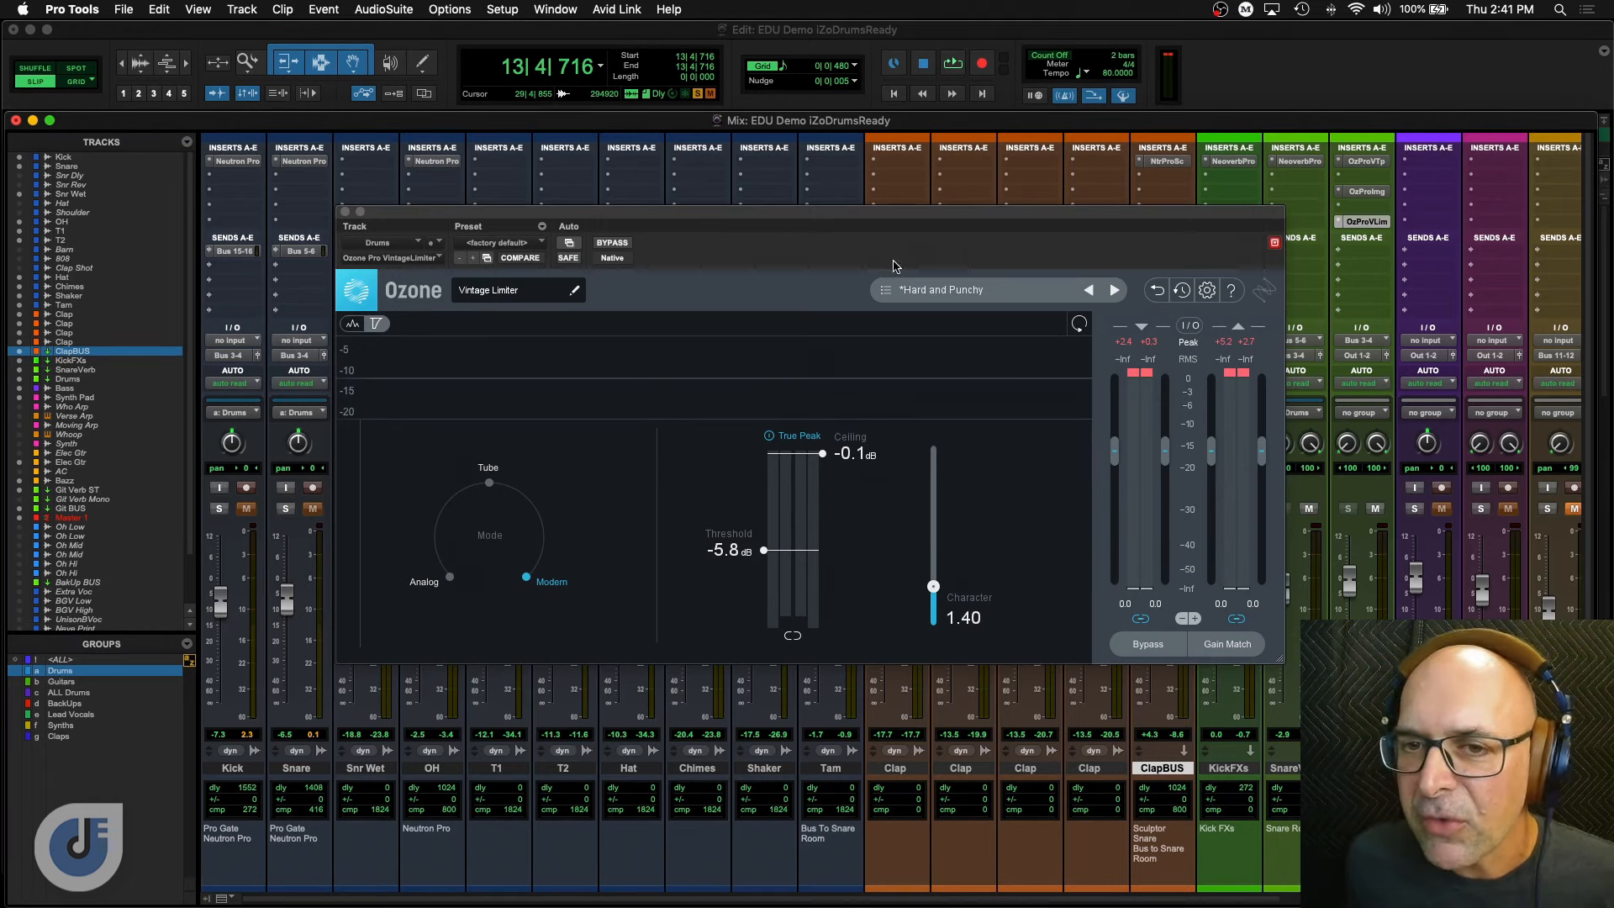
pyautogui.click(345, 213)
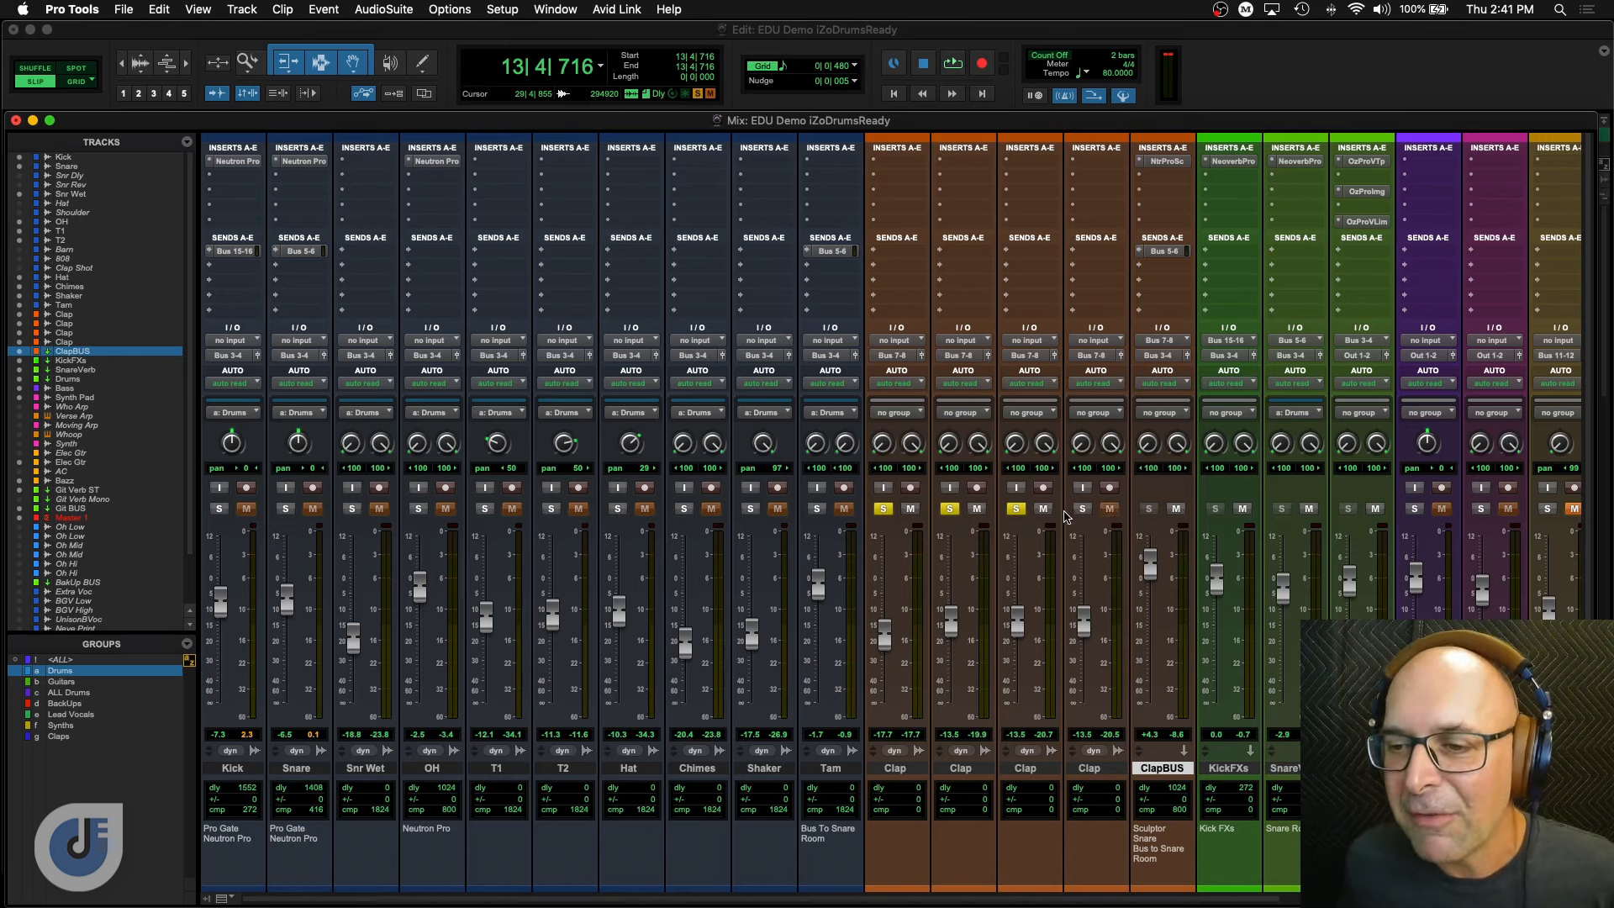
pyautogui.click(881, 509)
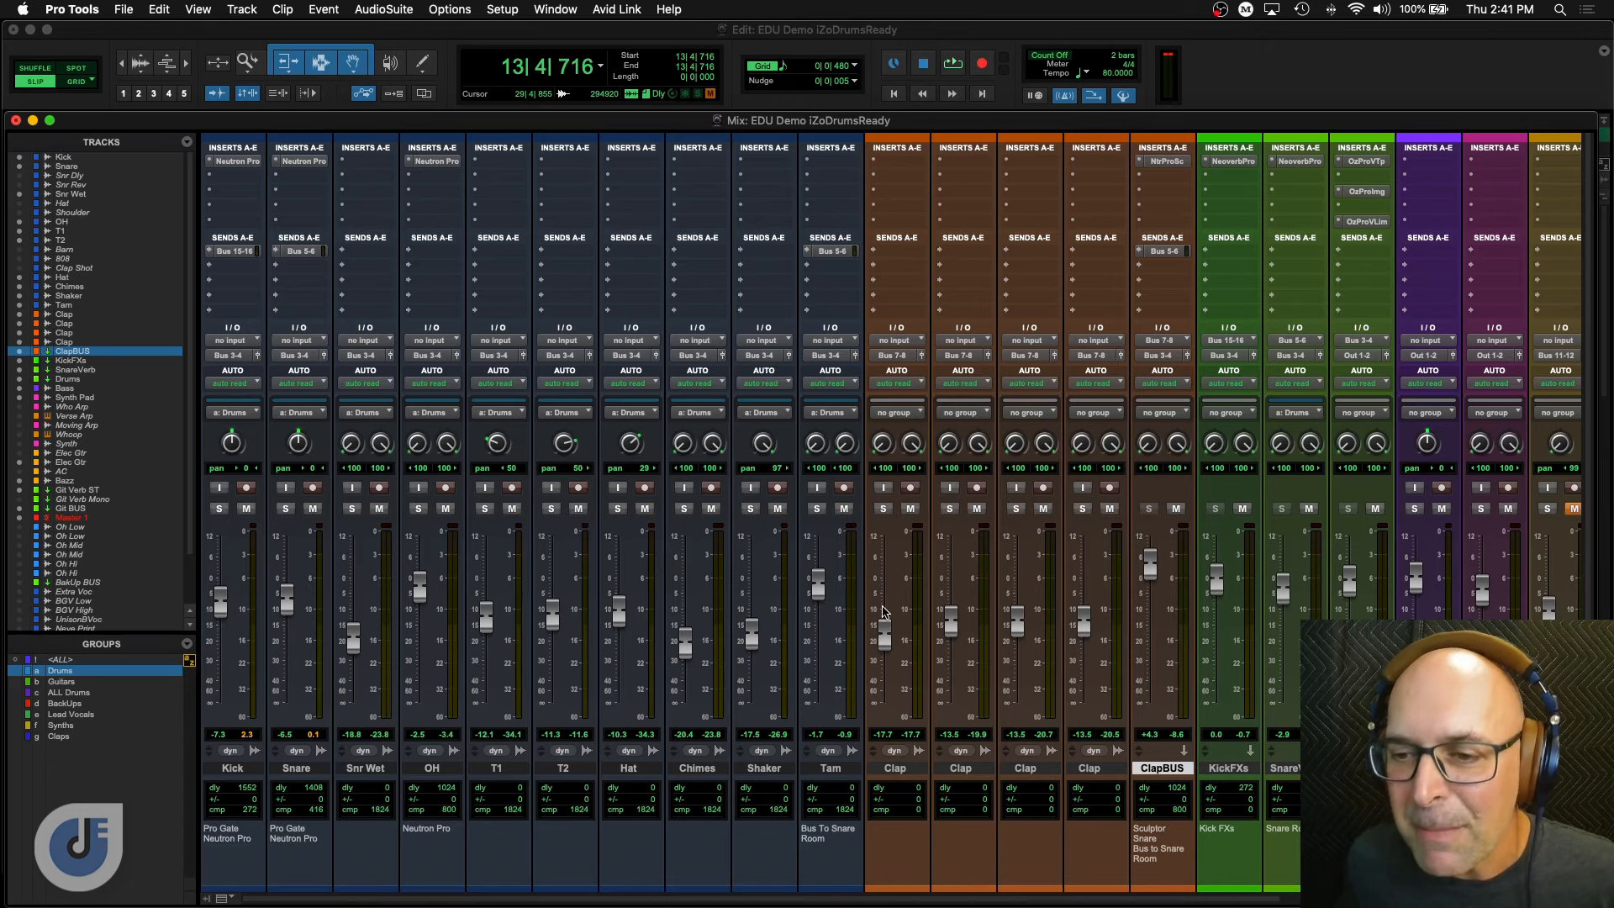
# Glance at the Edit window, return to the Mix window, and play the processed drums together with the Bass and Synth Pad.
pyautogui.press('super+equal')
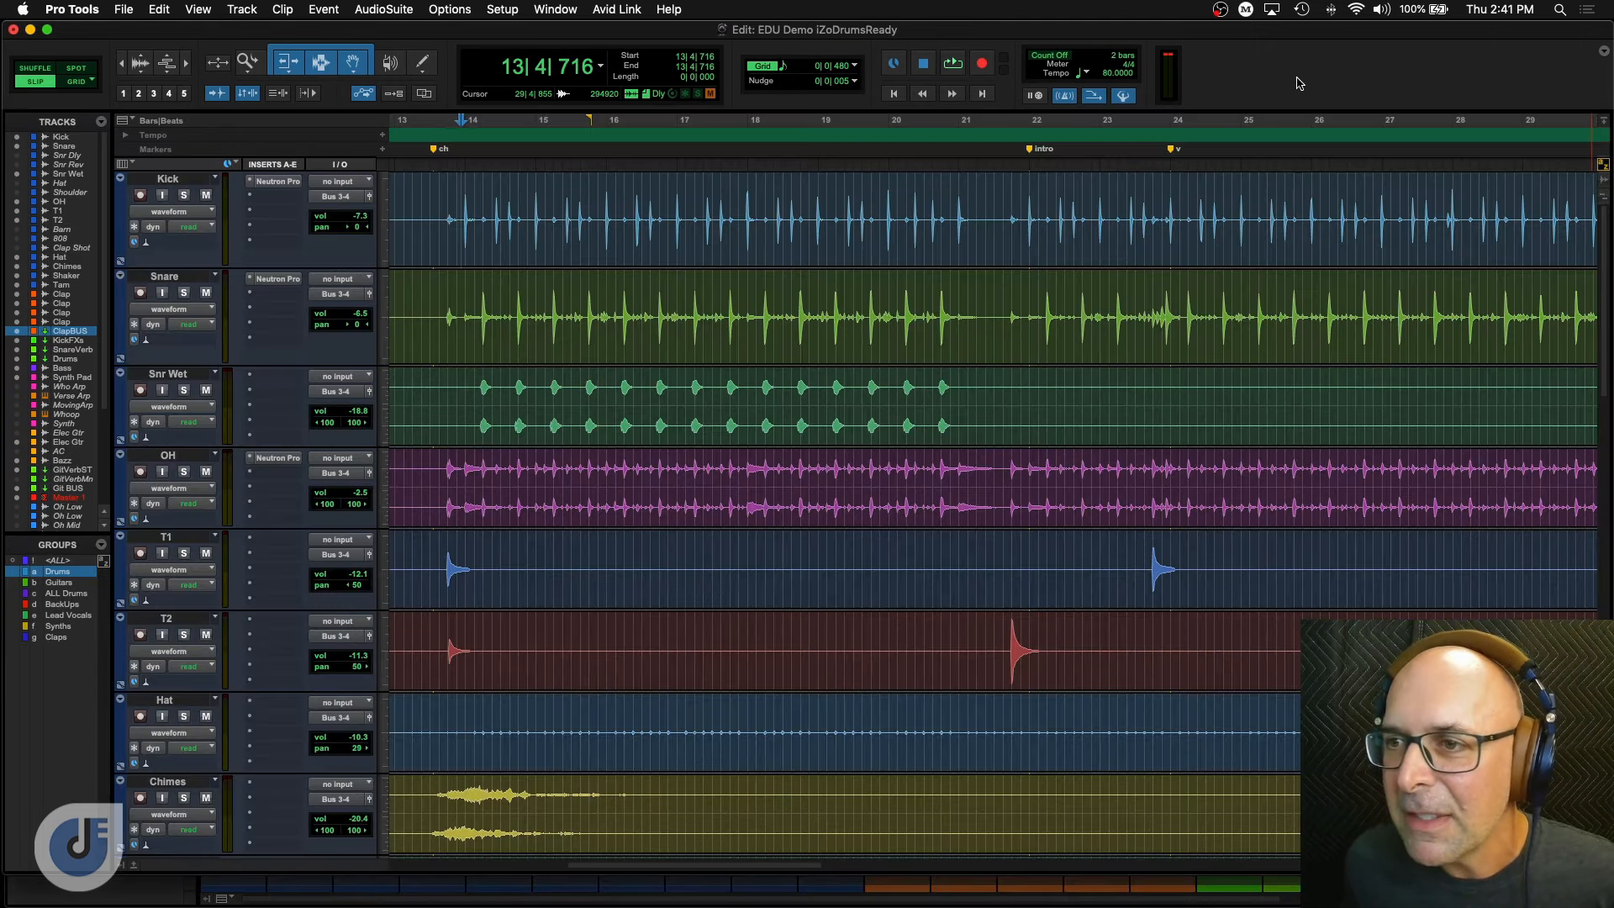
pyautogui.press('super+equal')
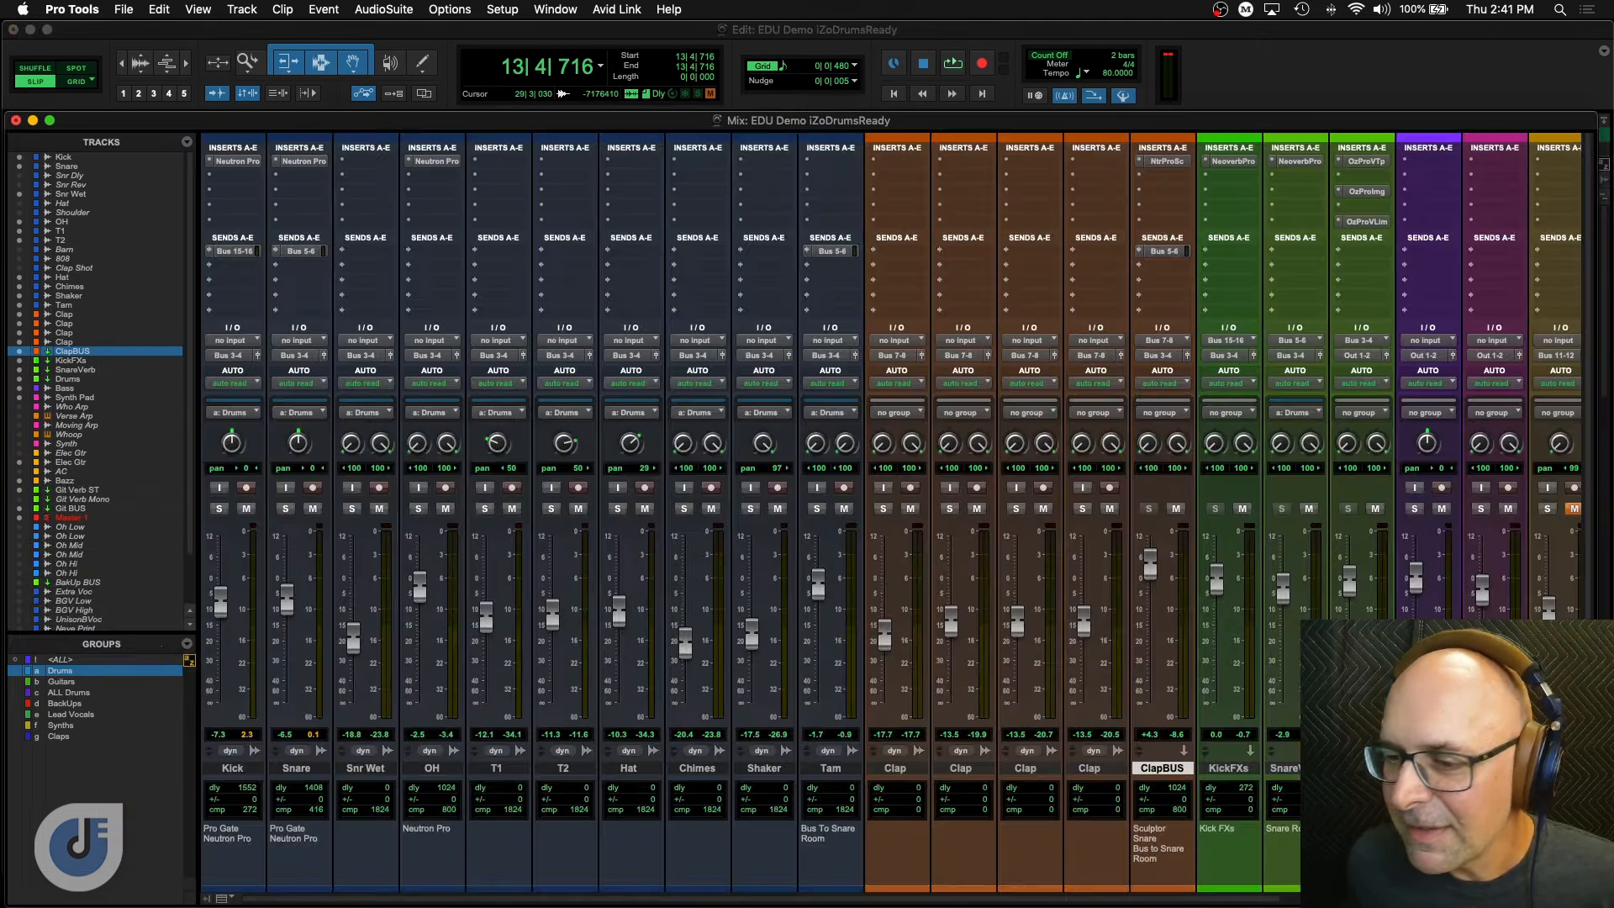
pyautogui.press('space')
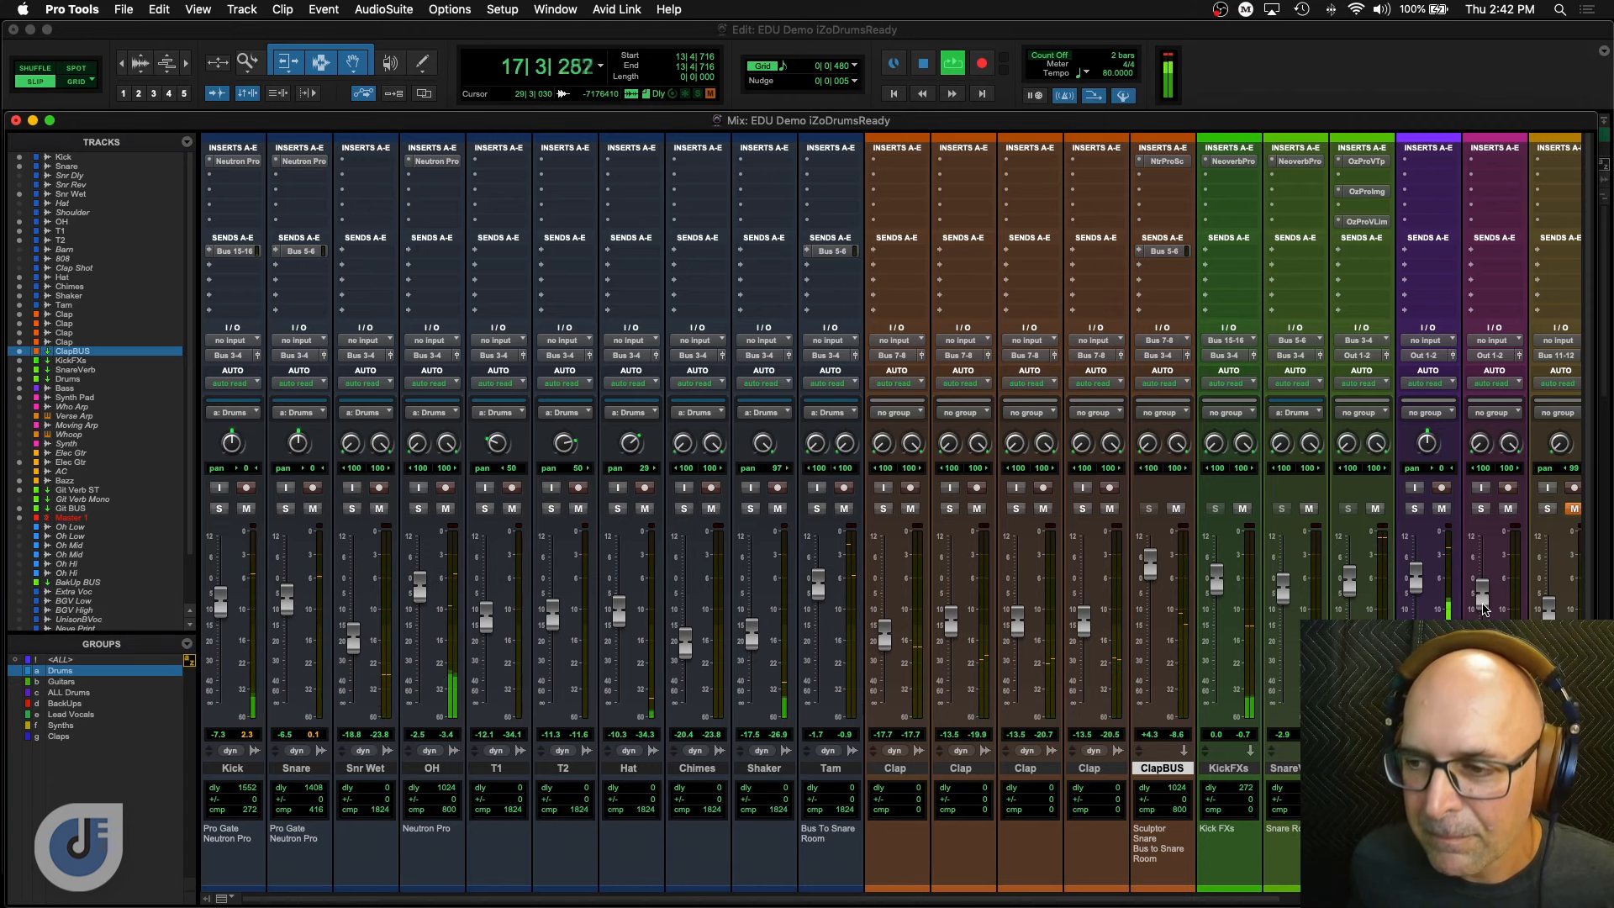
pyautogui.press('space')
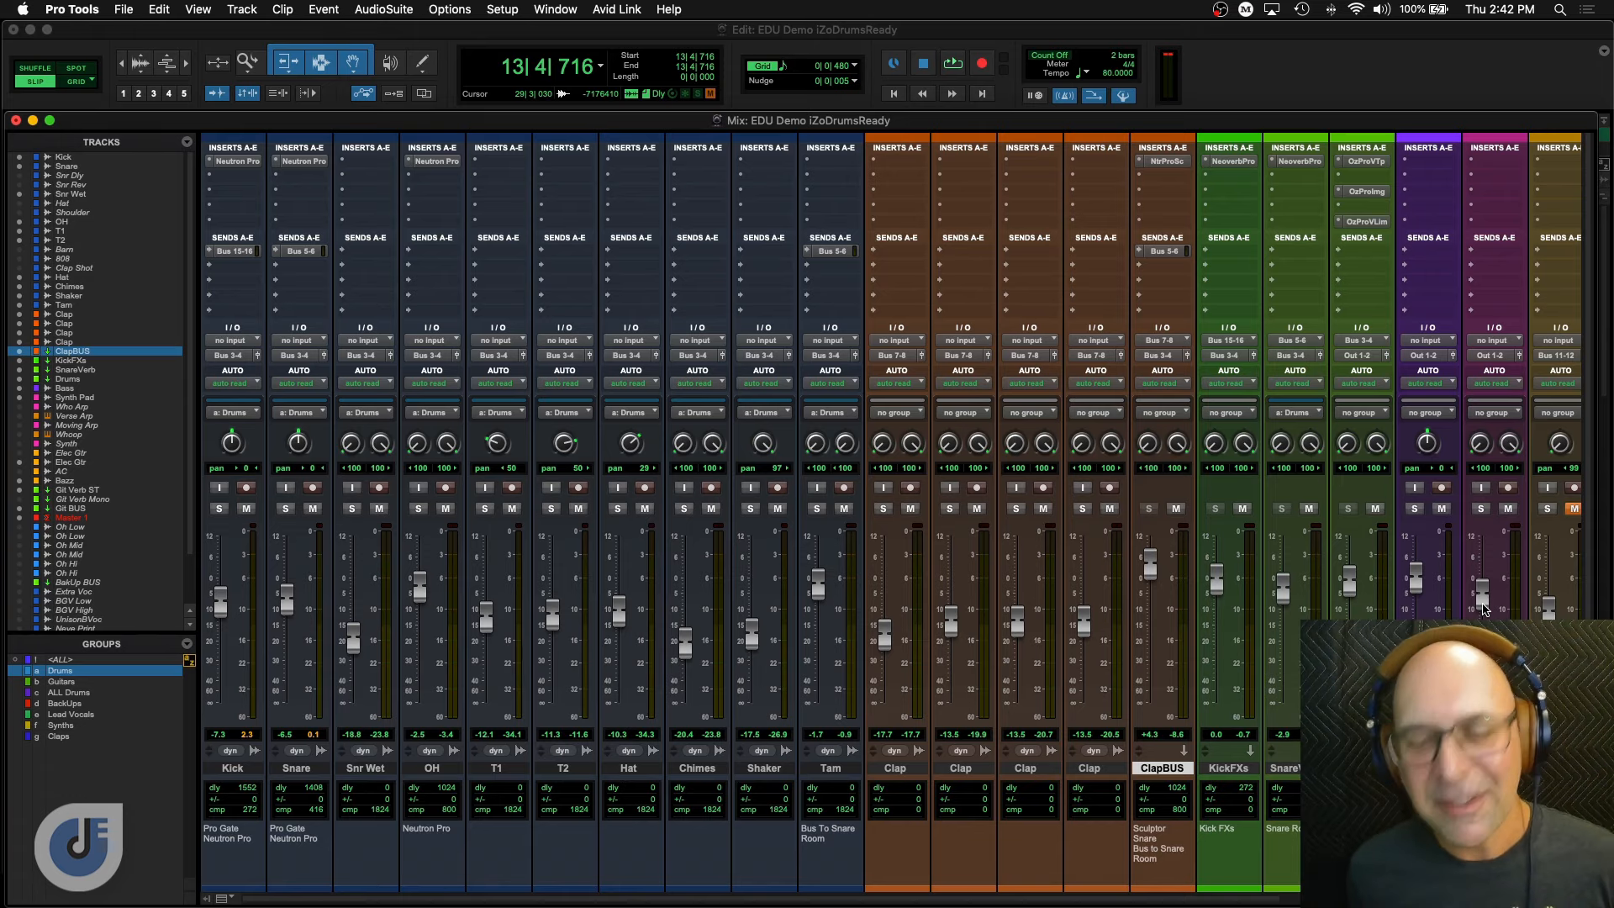
pyautogui.press('space')
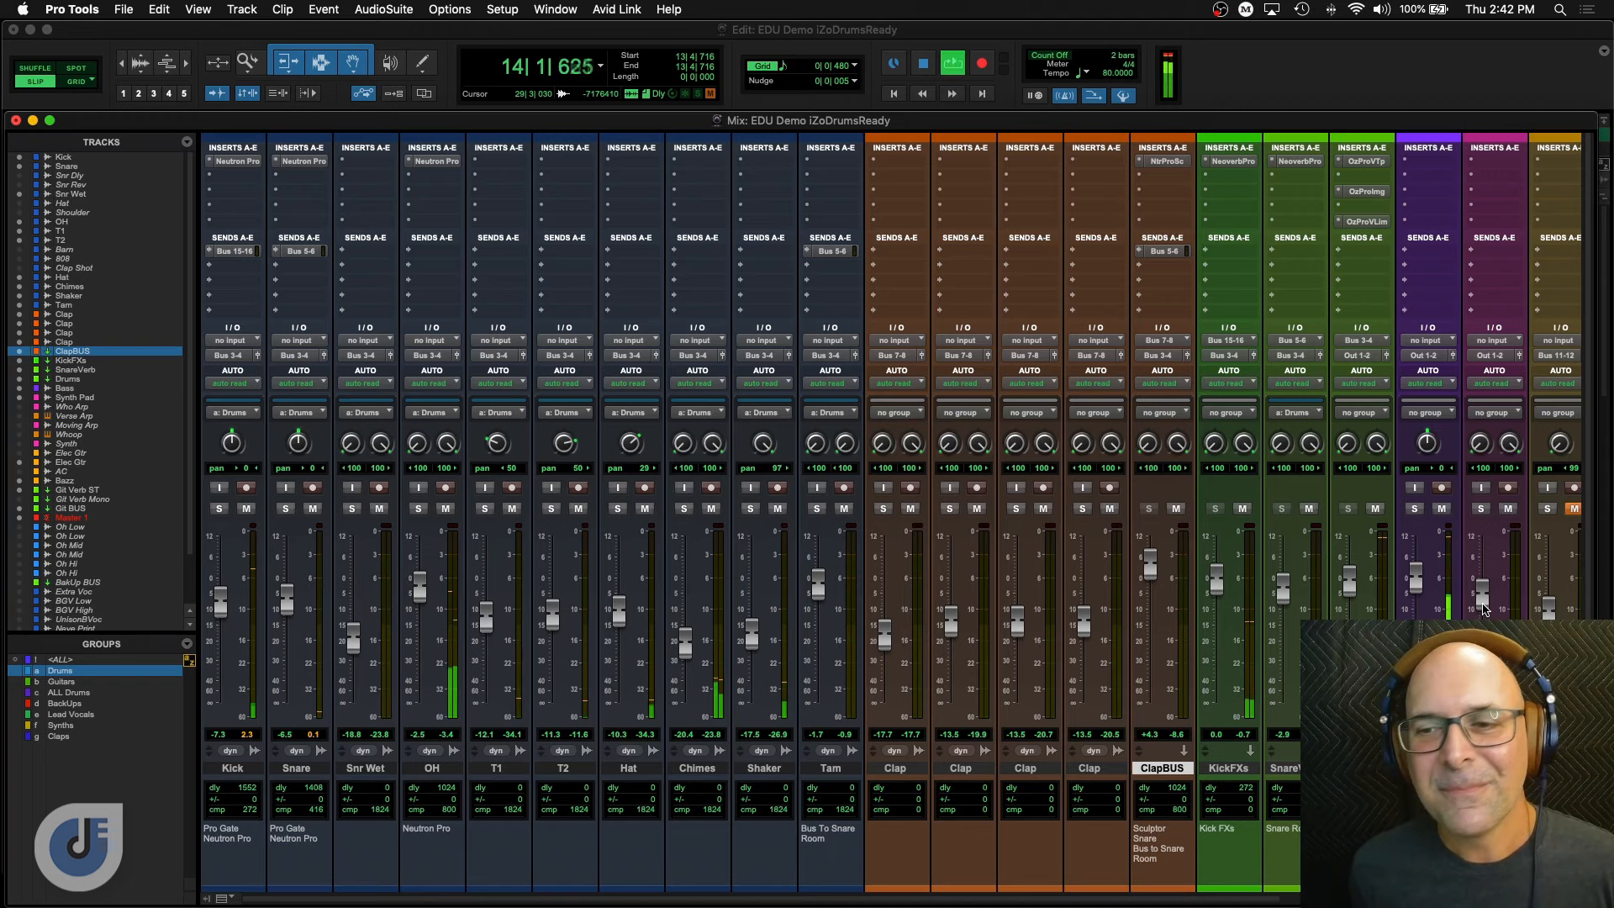